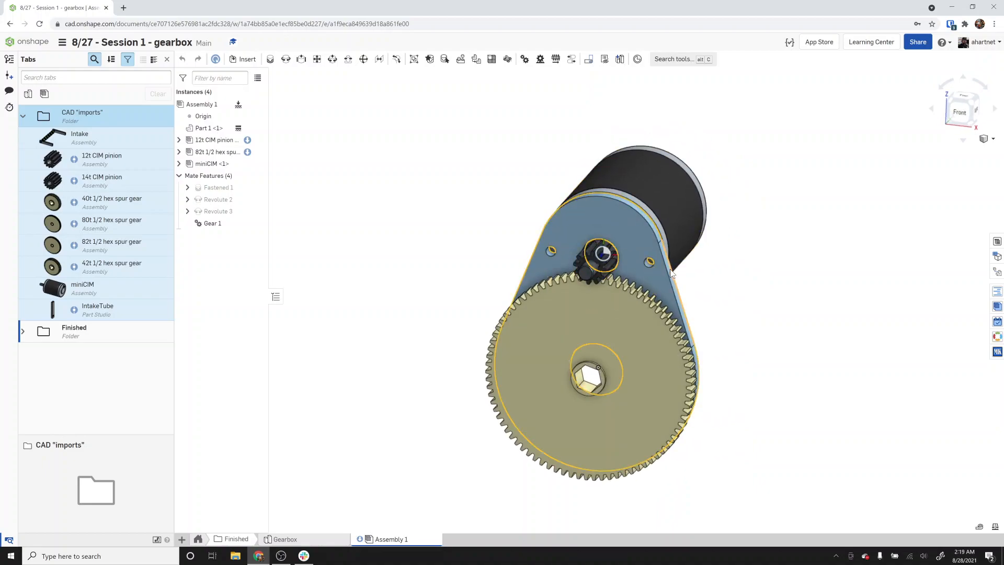
# Create a new top-level folder in the document named with the user's first name.
pyautogui.moveTo(620, 259); pyautogui.dragTo(636, 284, button='right')
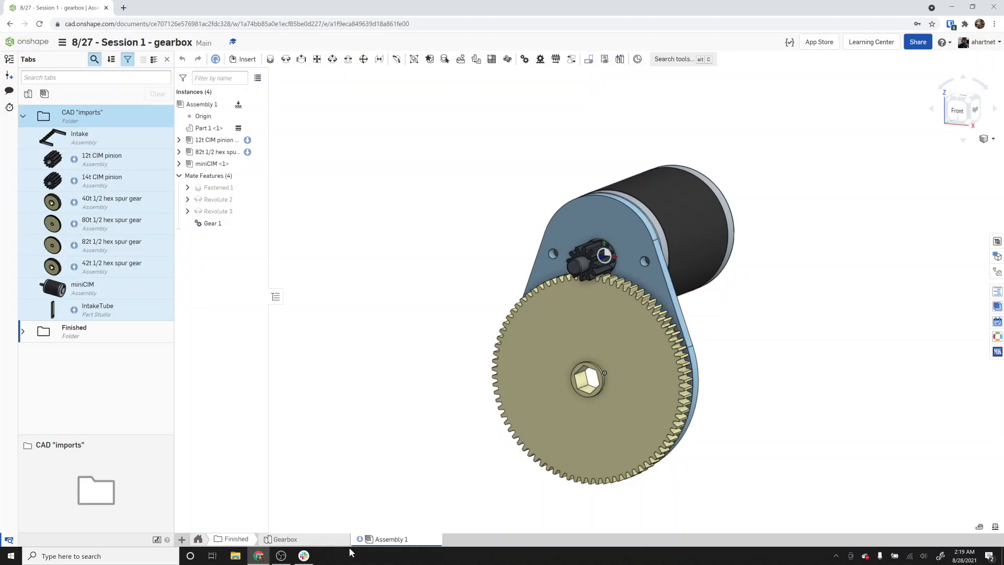
pyautogui.click(203, 541)
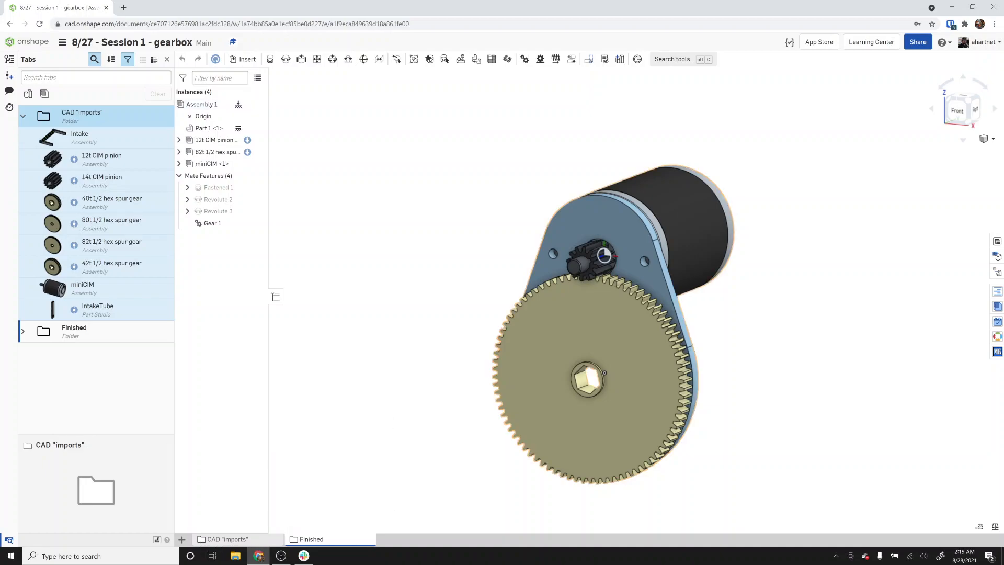
pyautogui.click(182, 540)
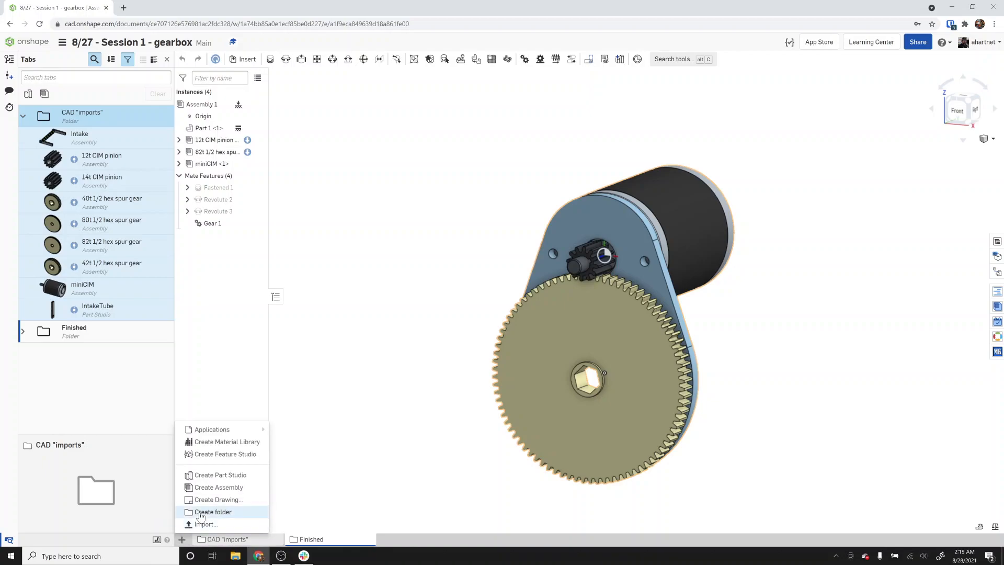
pyautogui.click(199, 512)
pyautogui.write('Andrew')
pyautogui.press('Return')
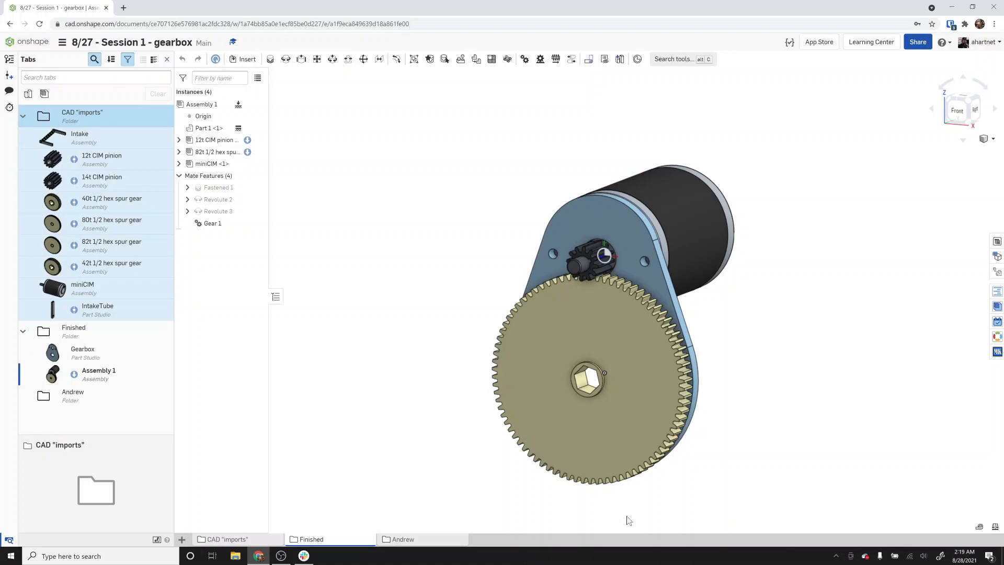
# Open the new folder and create a Part Studio inside it.
pyautogui.click(410, 542)
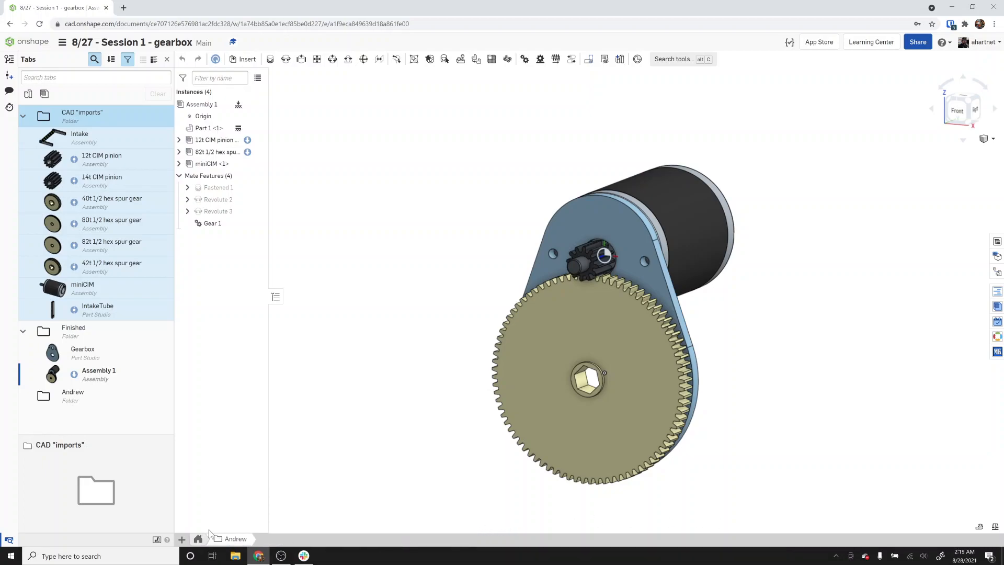
pyautogui.click(179, 542)
pyautogui.click(206, 474)
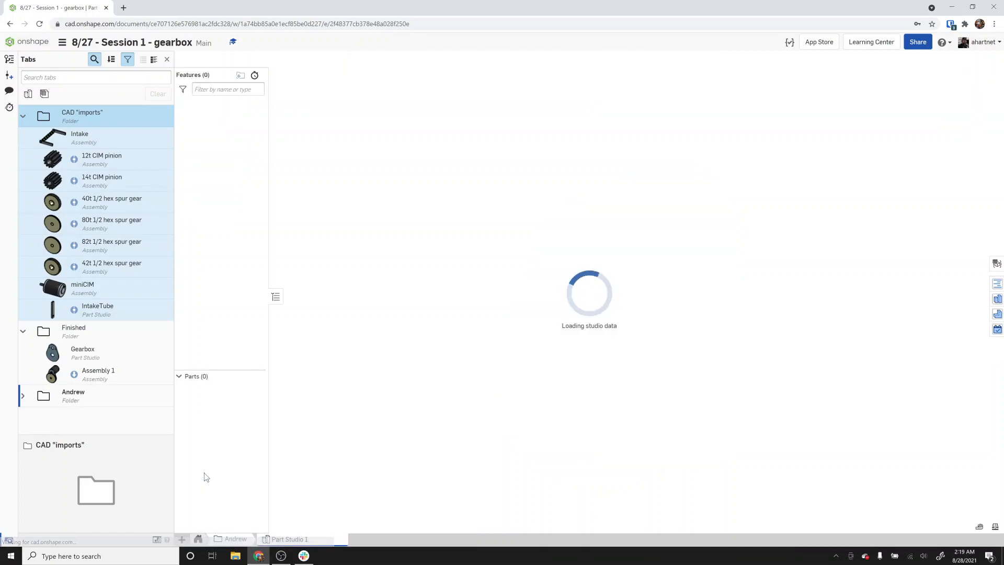
# Rename the new Part Studio to the user's first name followed by Gearbox.
pyautogui.rightClick(285, 539)
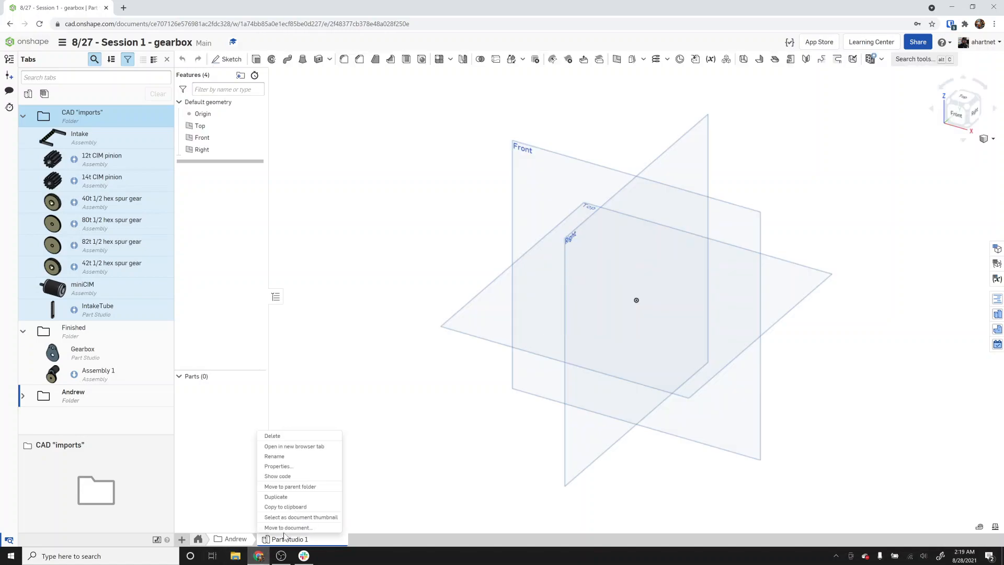
pyautogui.click(281, 453)
pyautogui.write('Andrew Gearbox')
pyautogui.press('Return')
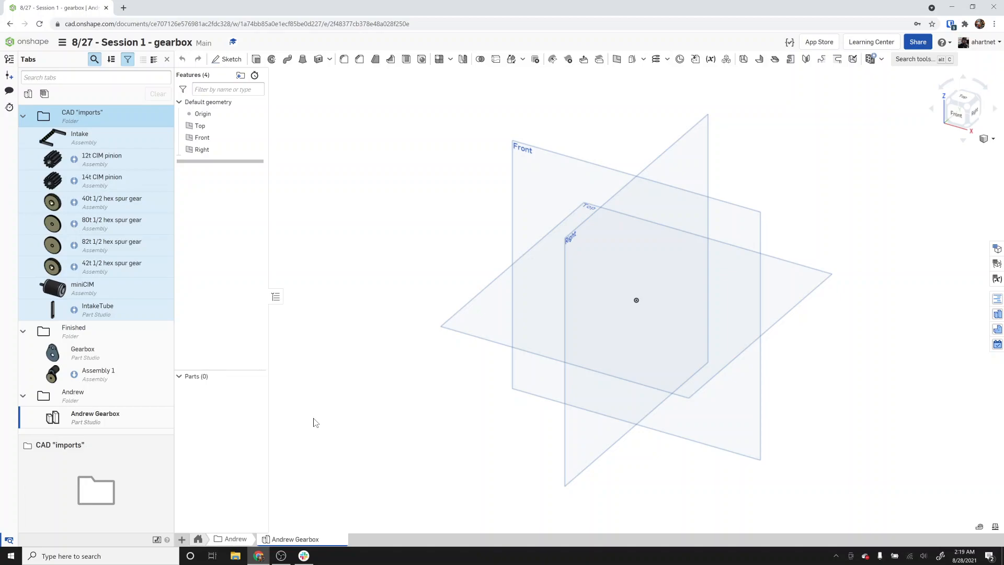
# Start a new sketch on the Front plane and view it normal to the sketch plane.
pyautogui.click(234, 63)
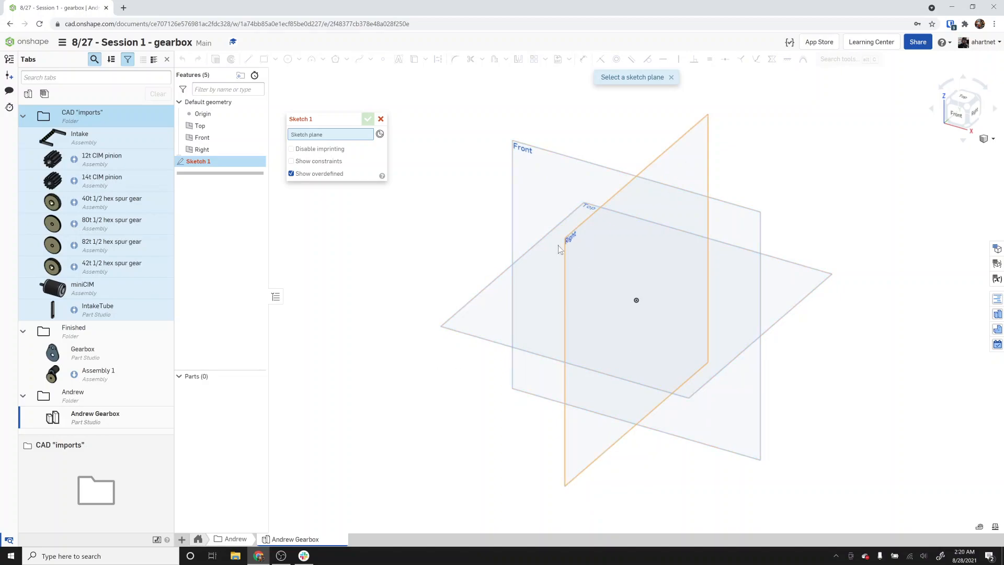
pyautogui.click(213, 143)
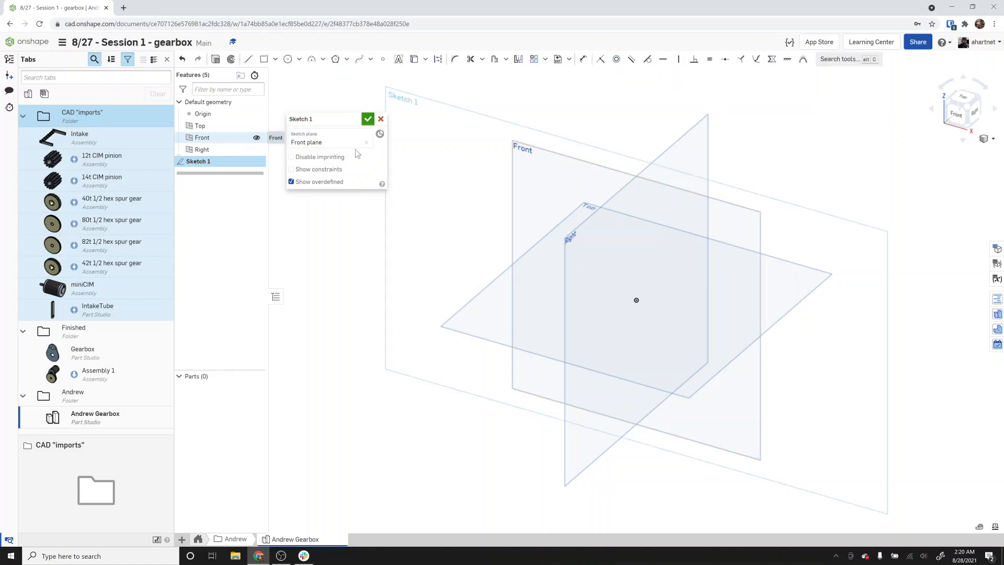
pyautogui.rightClick(424, 256)
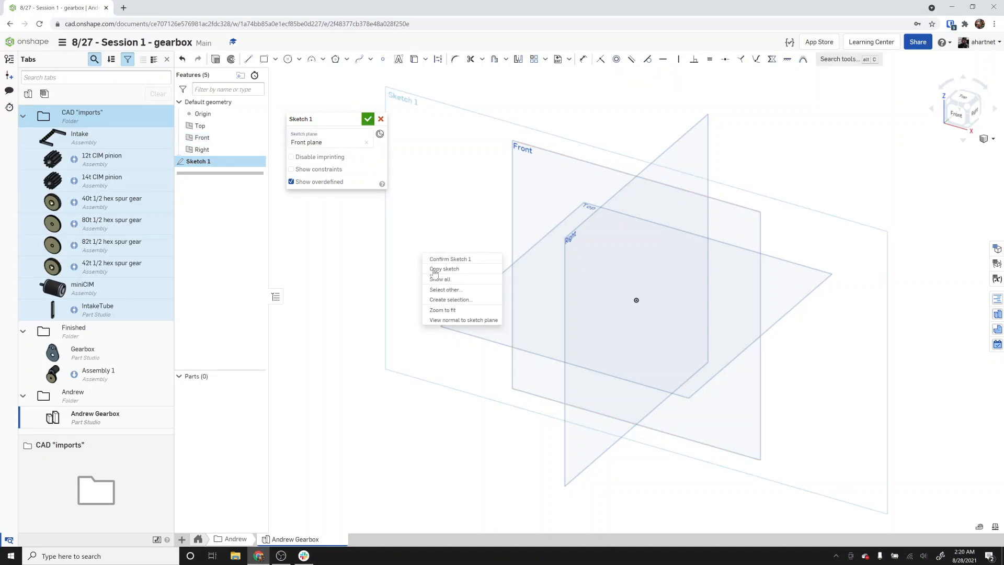
pyautogui.click(455, 321)
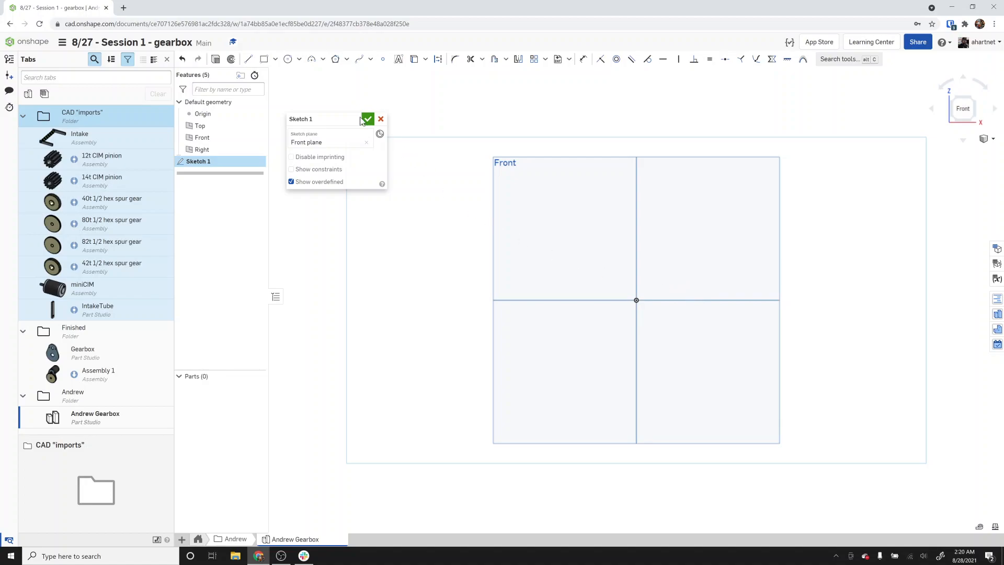
# Draw a corner rectangle about 1.706 by 1.478 in the upper-right quadrant, then exit the rectangle tool.
pyautogui.click(267, 61)
pyautogui.click(664, 264)
pyautogui.click(746, 194)
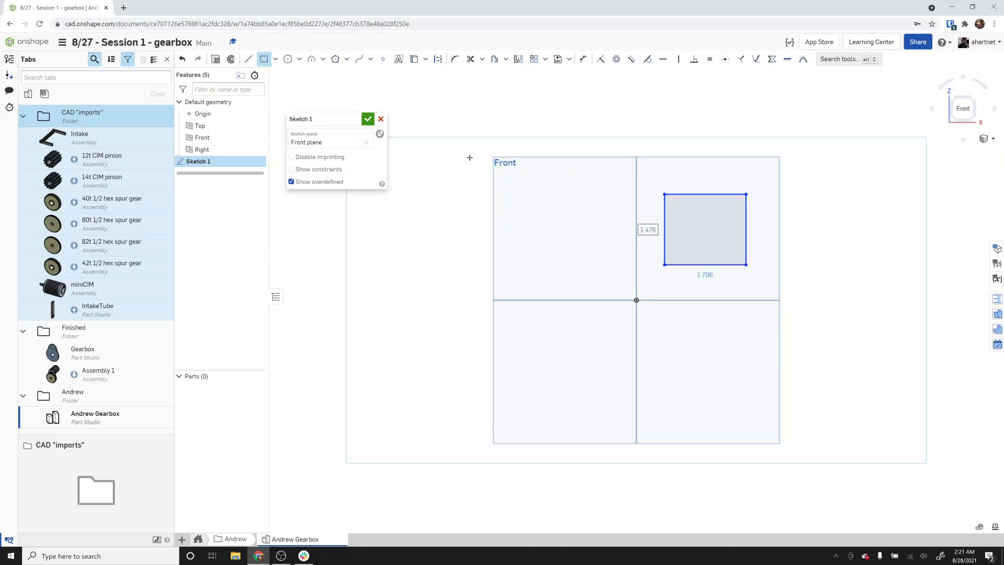
pyautogui.rightClick(810, 250)
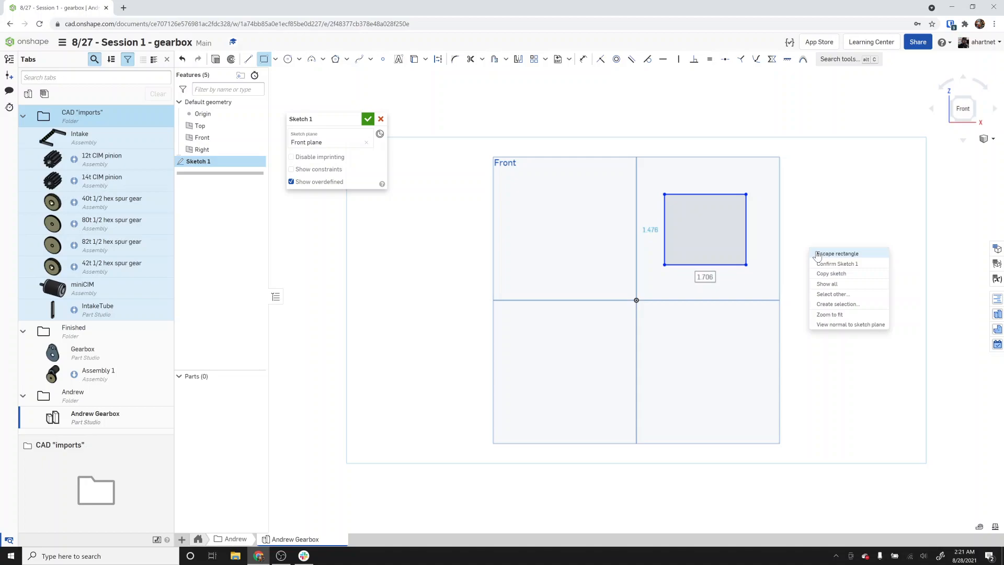
pyautogui.click(831, 253)
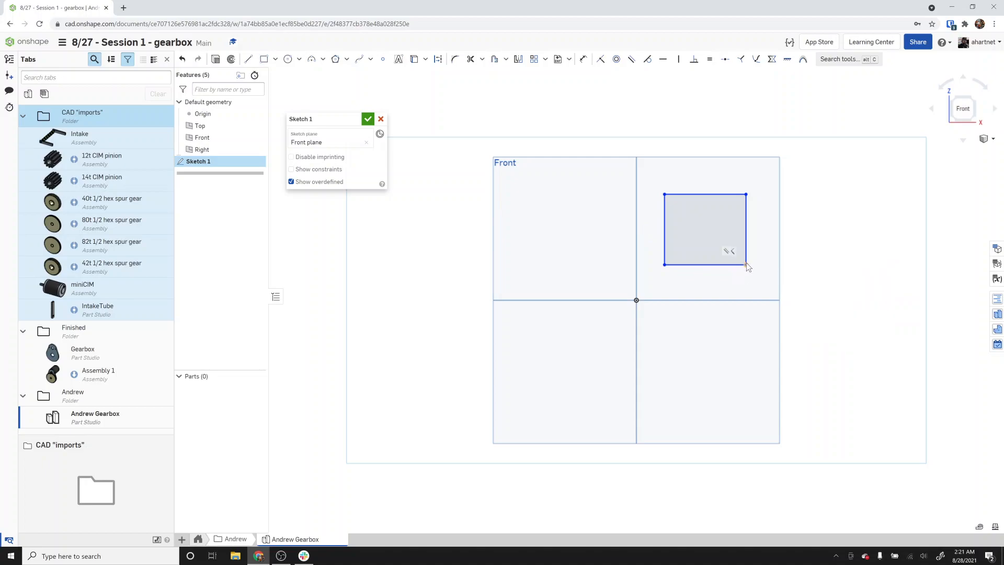
# Drag the rectangle's corners and edges to enlarge it and move it closer to the origin.
pyautogui.moveTo(725, 247); pyautogui.dragTo(752, 263)
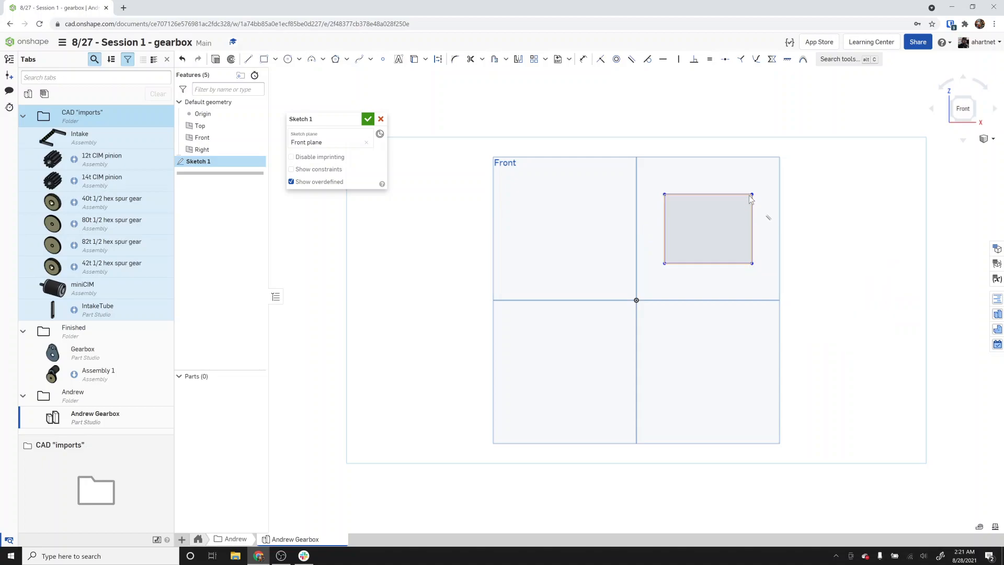
pyautogui.moveTo(752, 195); pyautogui.dragTo(744, 209)
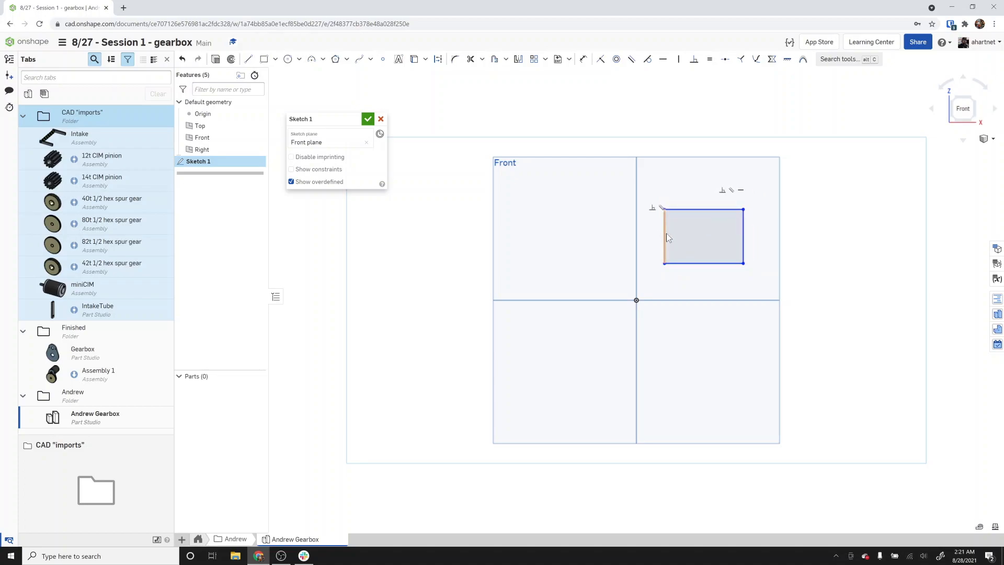
pyautogui.moveTo(665, 234); pyautogui.dragTo(680, 236)
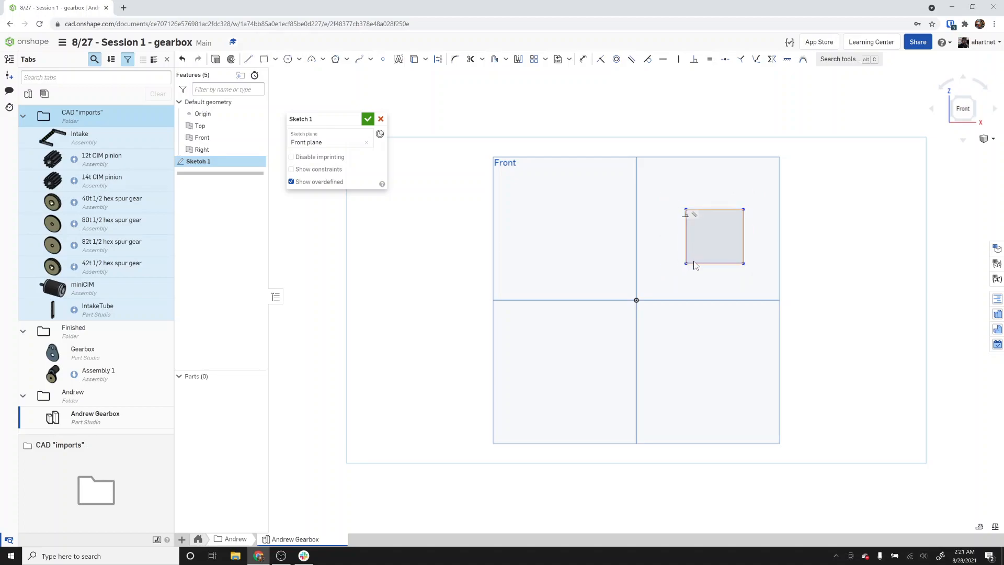
pyautogui.moveTo(714, 263); pyautogui.dragTo(717, 278)
pyautogui.moveTo(743, 209); pyautogui.dragTo(784, 186)
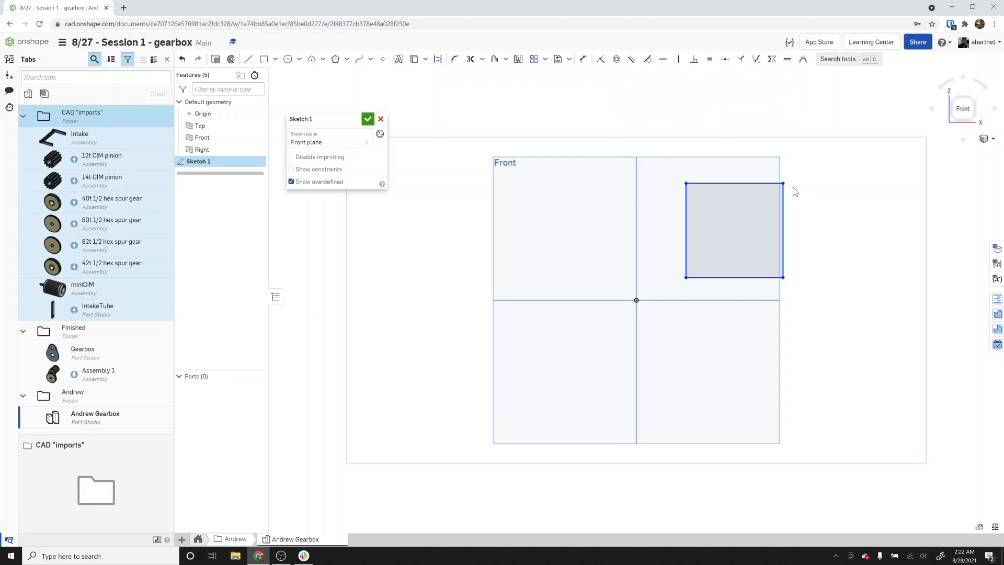
# Delete the vertical constraint on the right edge and drag the bottom-right corner onto the horizontal axis.
pyautogui.click(691, 220)
pyautogui.press('Delete')
pyautogui.moveTo(784, 278); pyautogui.dragTo(822, 300)
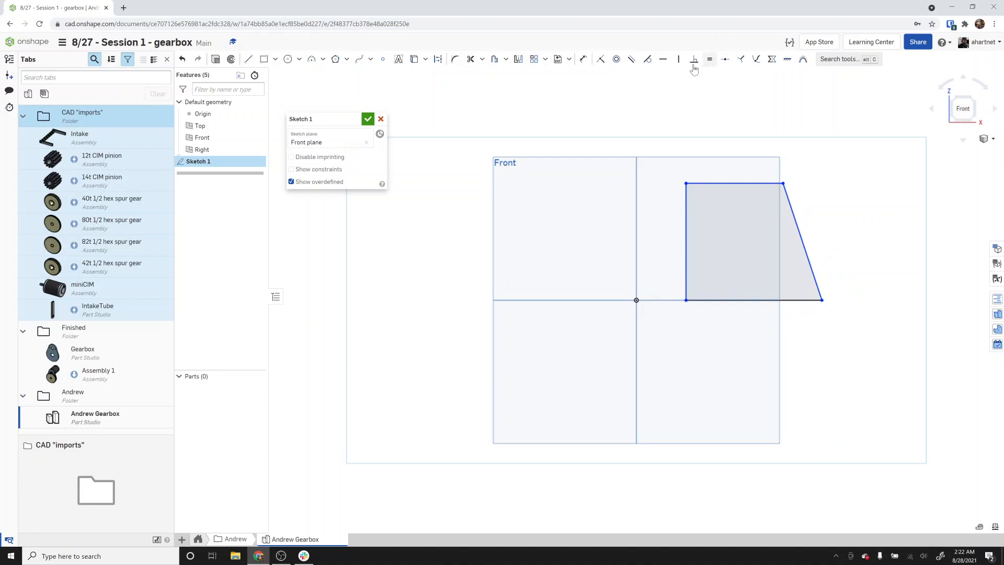
# Constrain the slanted right edge parallel to the left edge and finish the sketch.
pyautogui.click(633, 60)
pyautogui.click(684, 225)
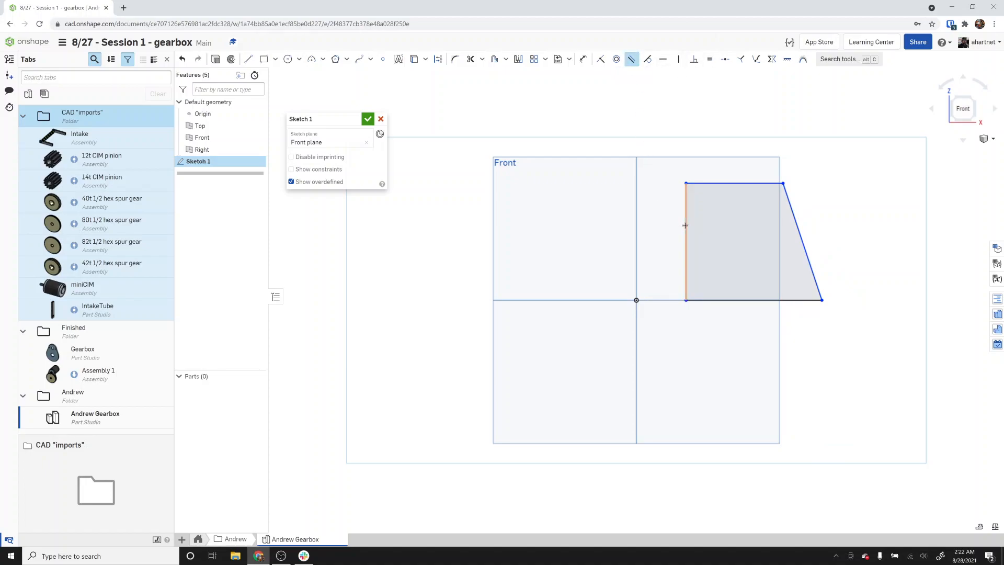
pyautogui.click(800, 236)
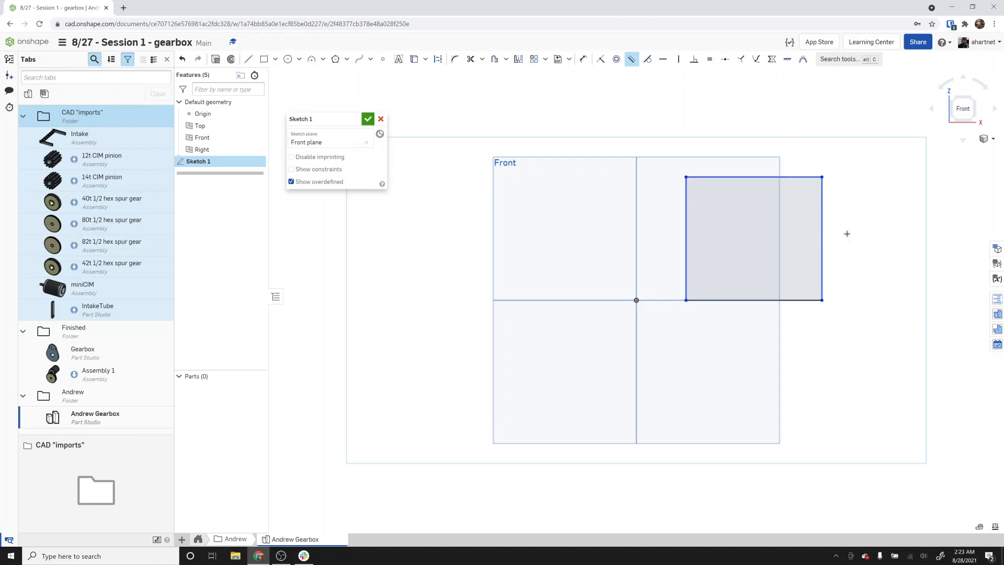
pyautogui.click(367, 119)
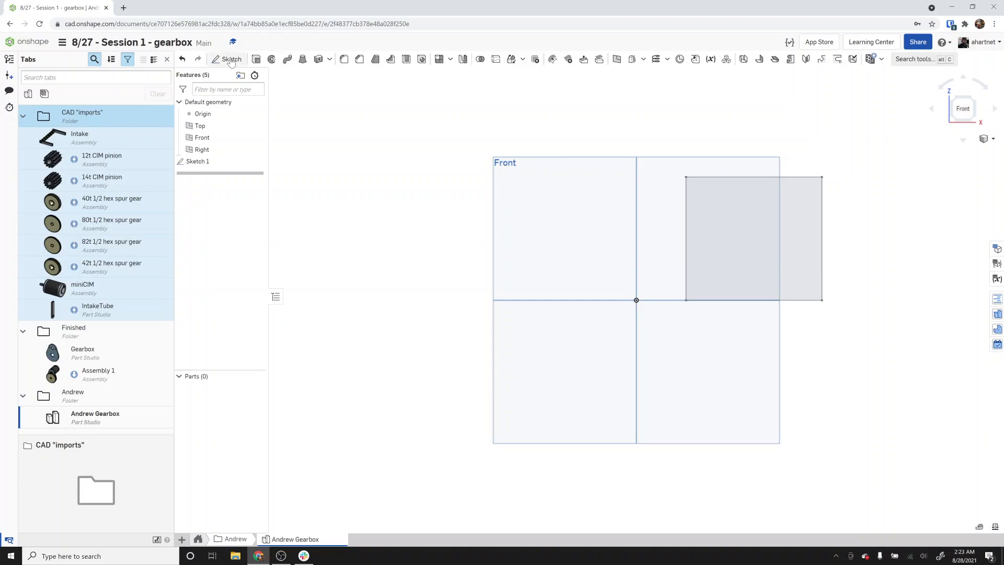
# Reopen Sketch 1 and delete the rectangle's right edge.
pyautogui.moveTo(727, 213)
pyautogui.mouseDown(button='right')
pyautogui.moveTo(704, 225)
pyautogui.moveTo(735, 212)
pyautogui.mouseUp(button='right')
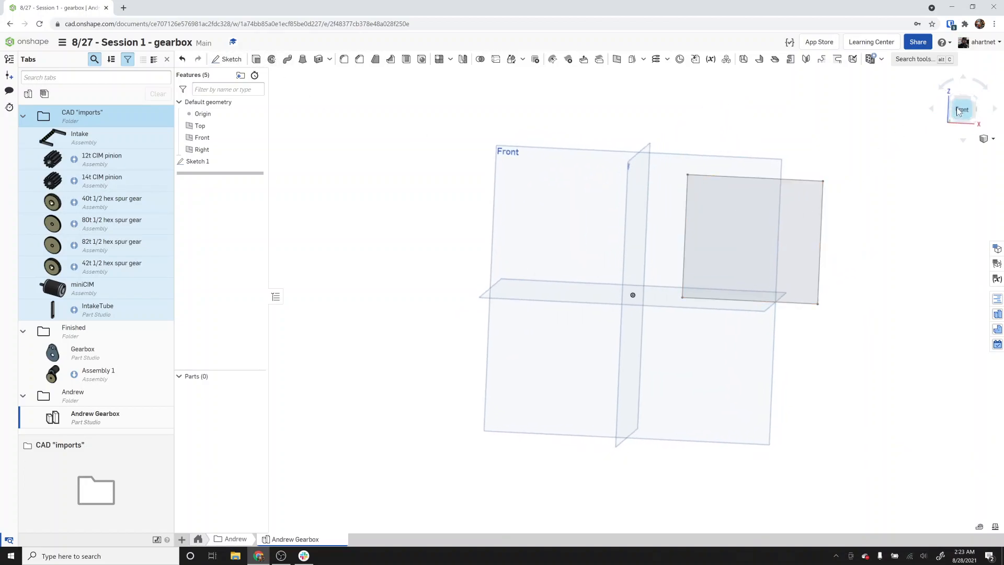
pyautogui.doubleClick(230, 161)
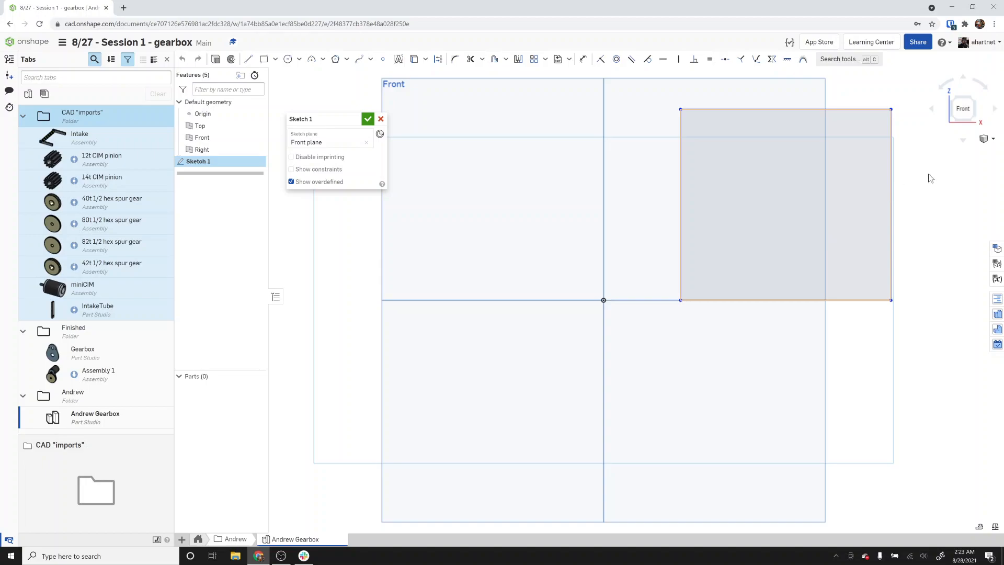
pyautogui.click(892, 176)
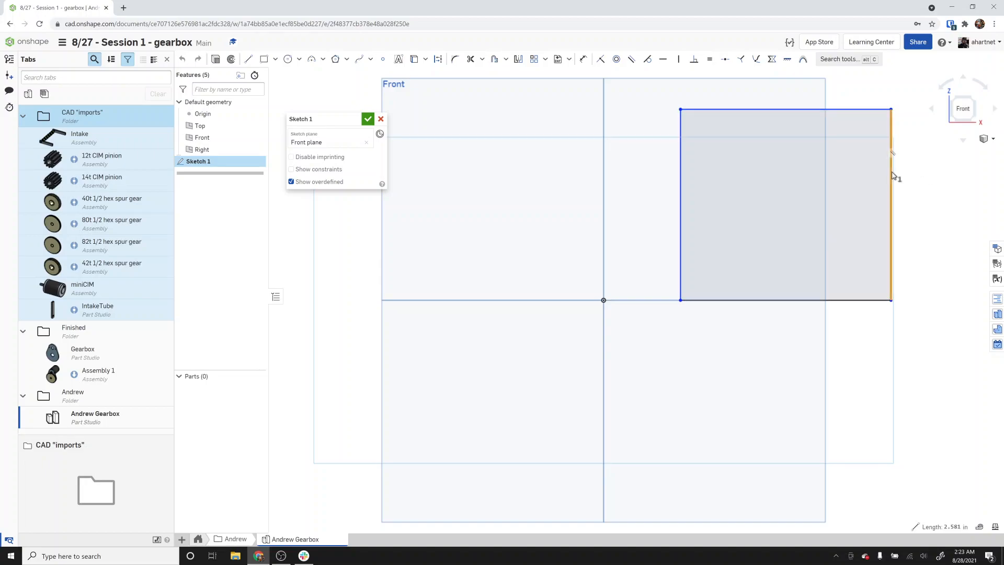
pyautogui.press('Delete')
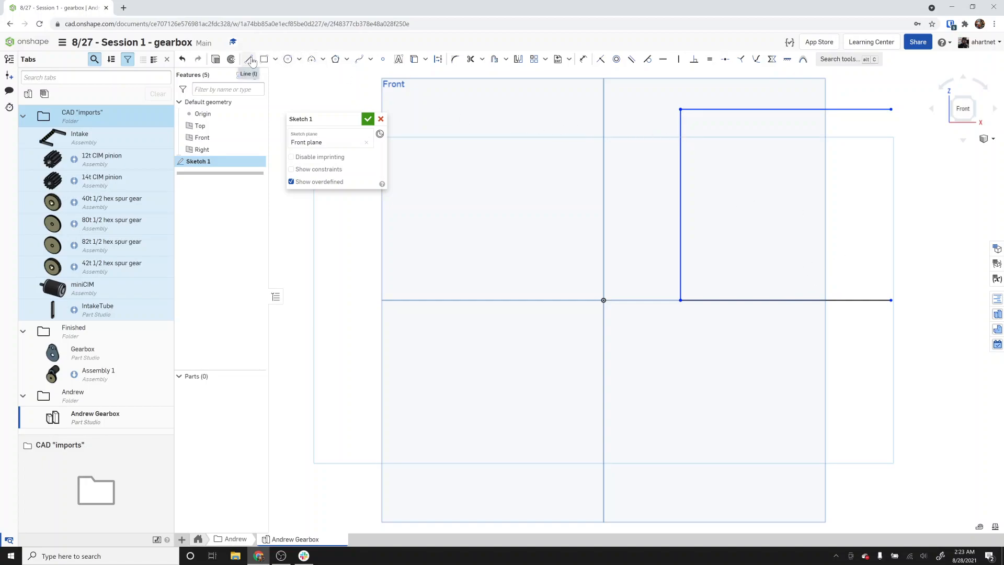
pyautogui.click(368, 120)
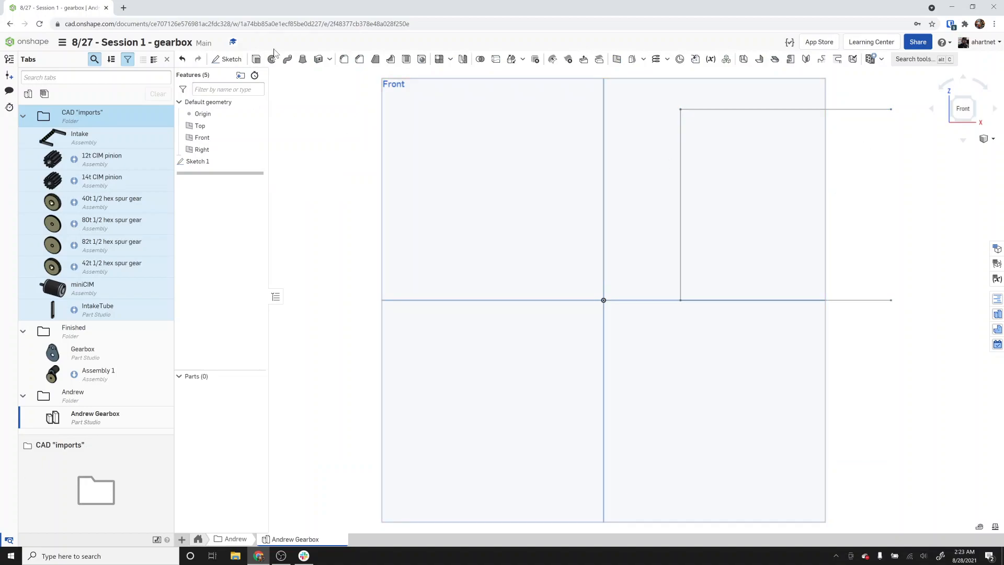
pyautogui.click(256, 58)
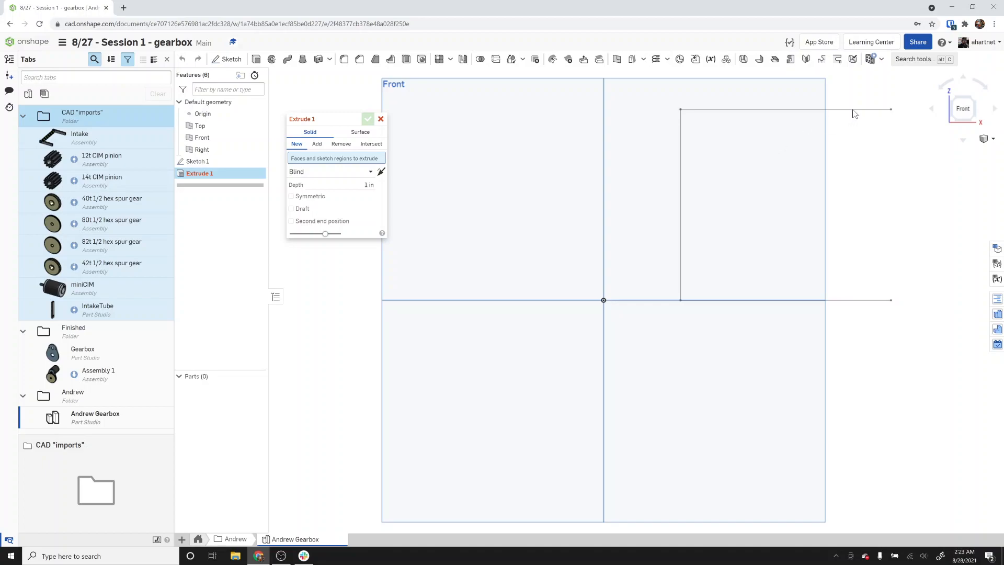
pyautogui.click(381, 119)
# Reopen Sketch 1, redraw the right edge as a vertical line closing the profile, and finish the sketch.
pyautogui.doubleClick(206, 162)
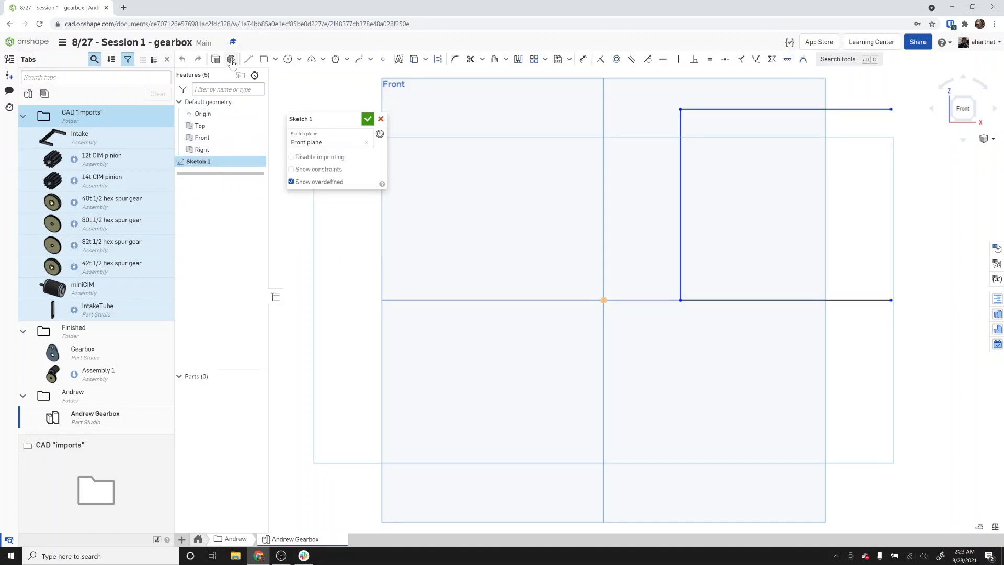
pyautogui.click(248, 60)
pyautogui.click(891, 299)
pyautogui.click(890, 110)
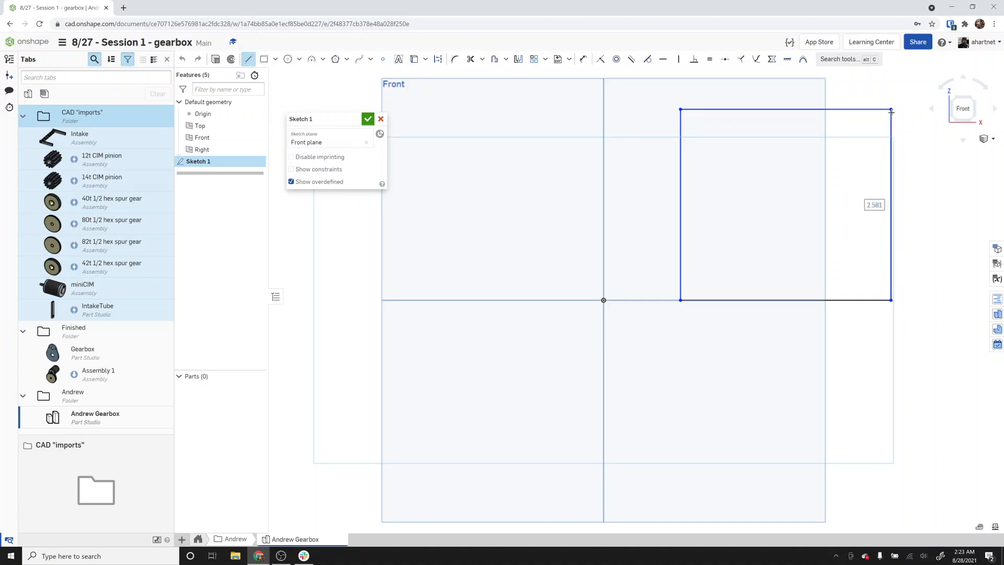
pyautogui.click(367, 119)
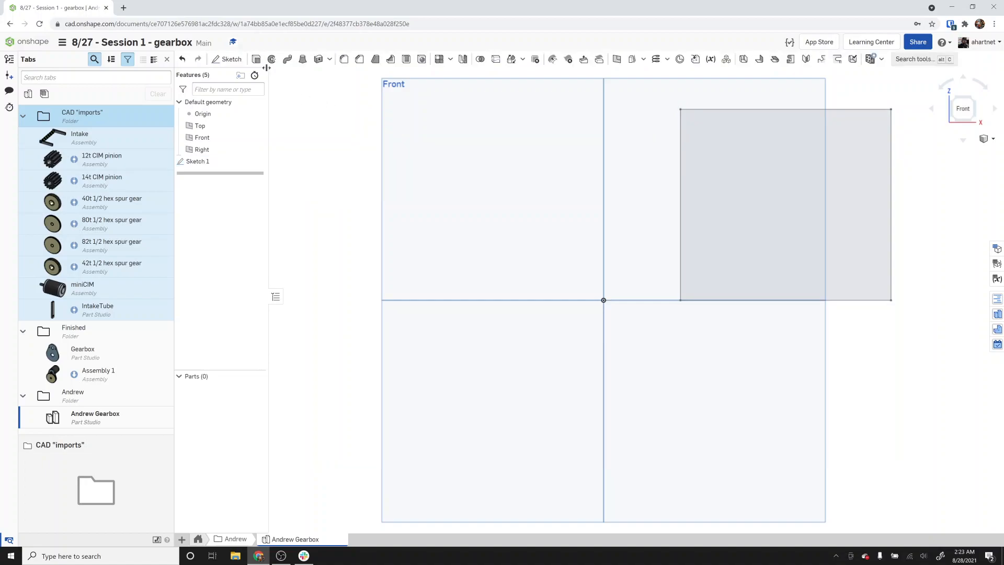
# Extrude the sketch profile 1 in as a new solid.
pyautogui.click(256, 59)
pyautogui.click(792, 187)
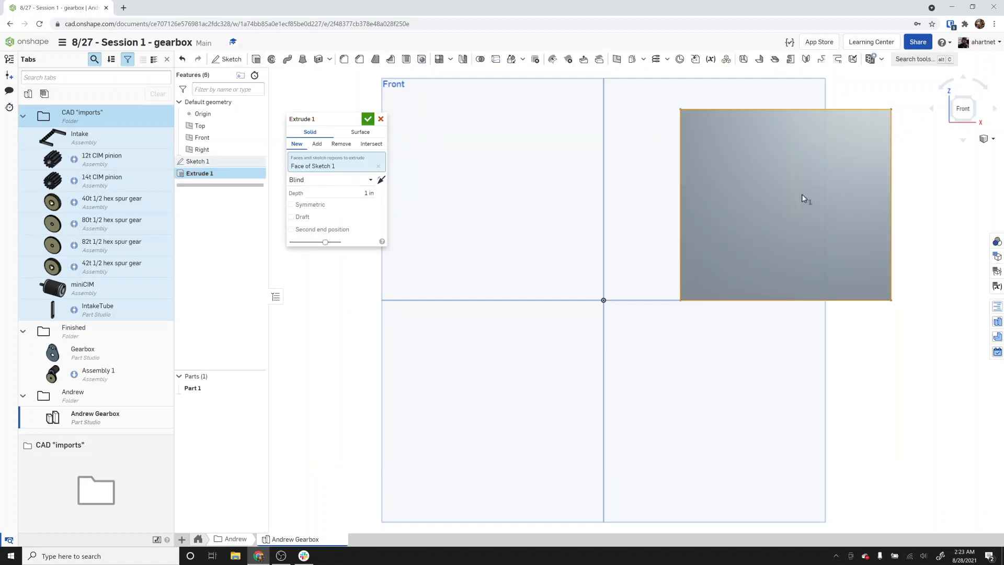
pyautogui.click(368, 121)
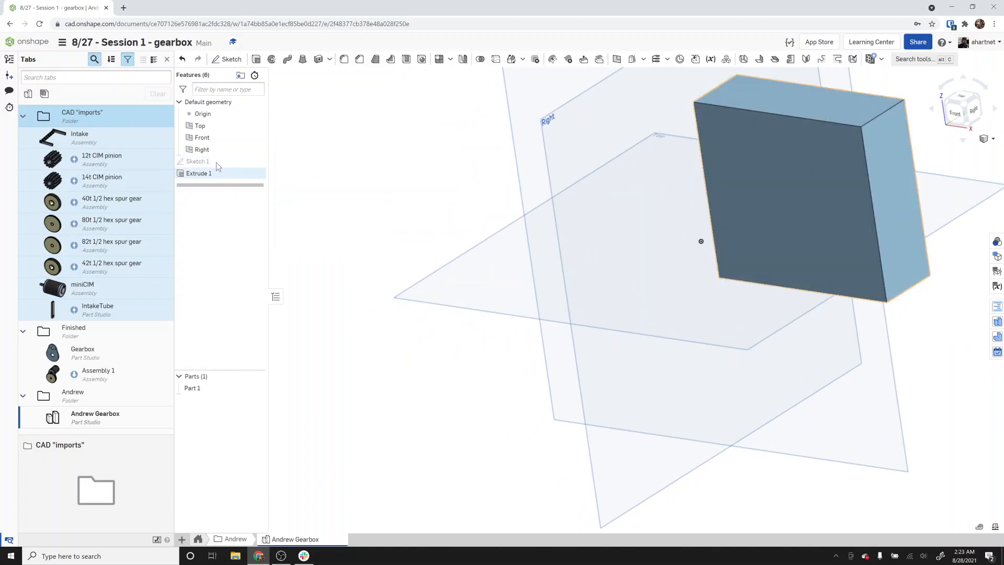
# Reopen Sketch 1, convert all four rectangle edges to construction geometry, and finish the sketch.
pyautogui.doubleClick(198, 162)
pyautogui.press('n')
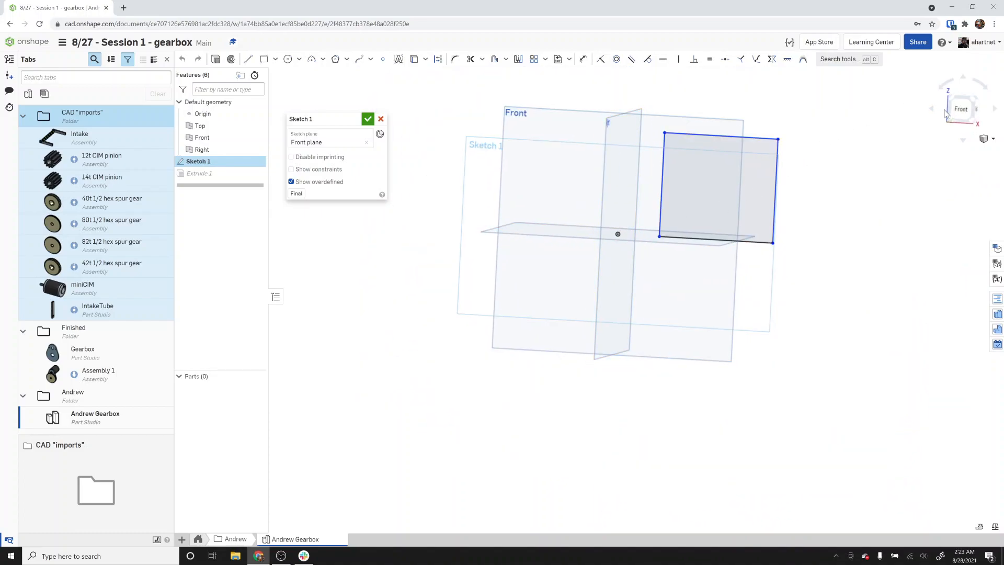
pyautogui.click(963, 107)
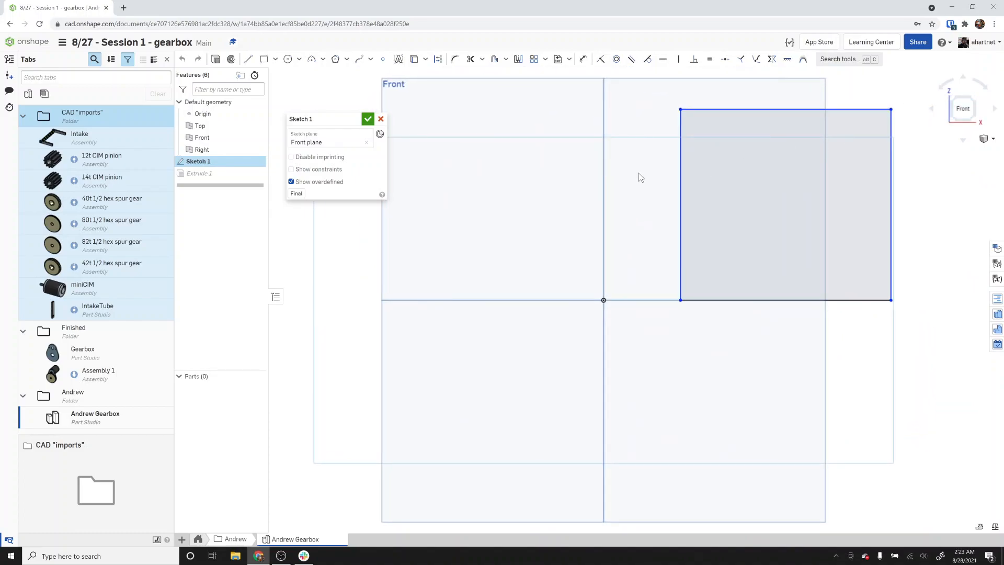
pyautogui.click(436, 62)
pyautogui.click(681, 147)
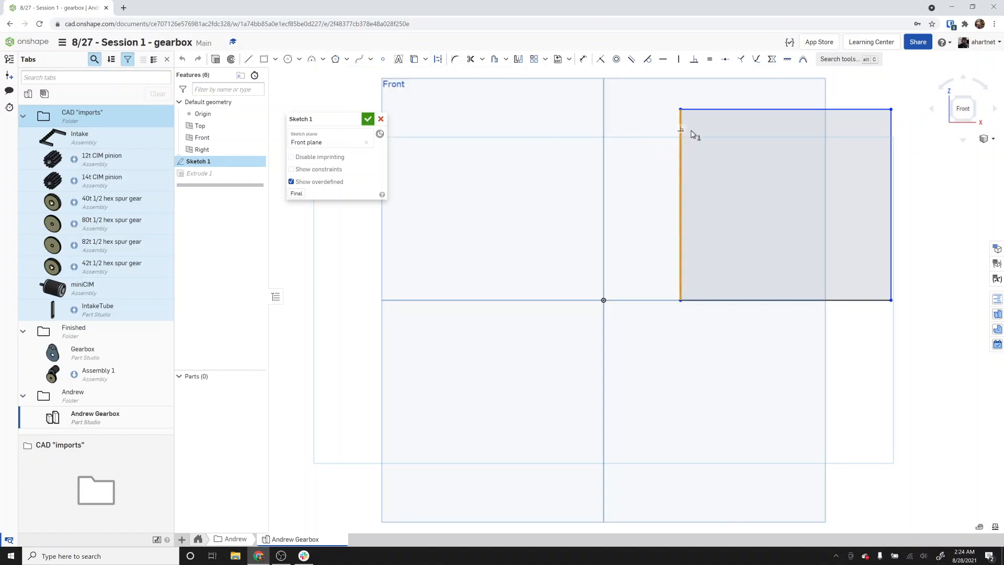
pyautogui.click(731, 110)
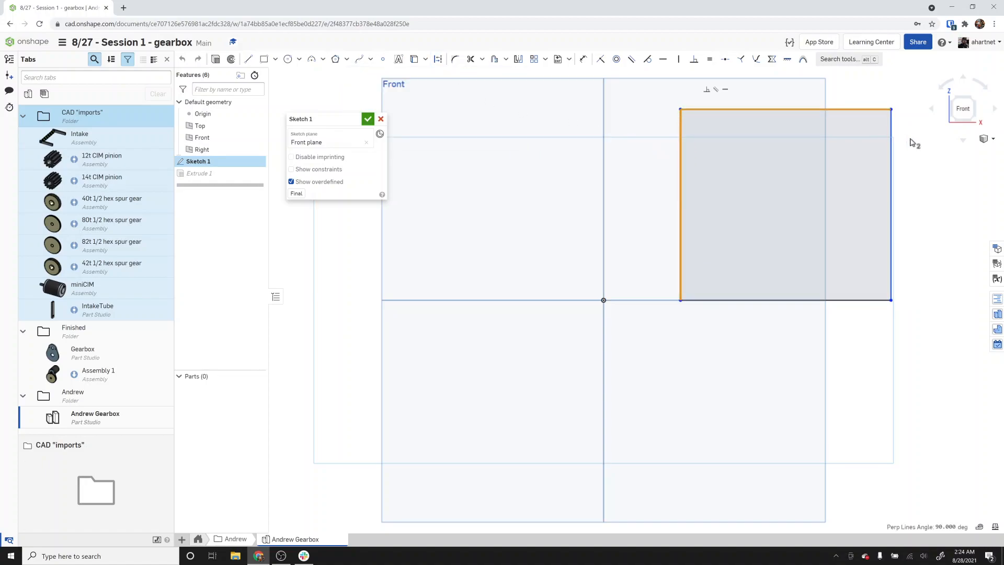
pyautogui.click(891, 158)
pyautogui.click(874, 299)
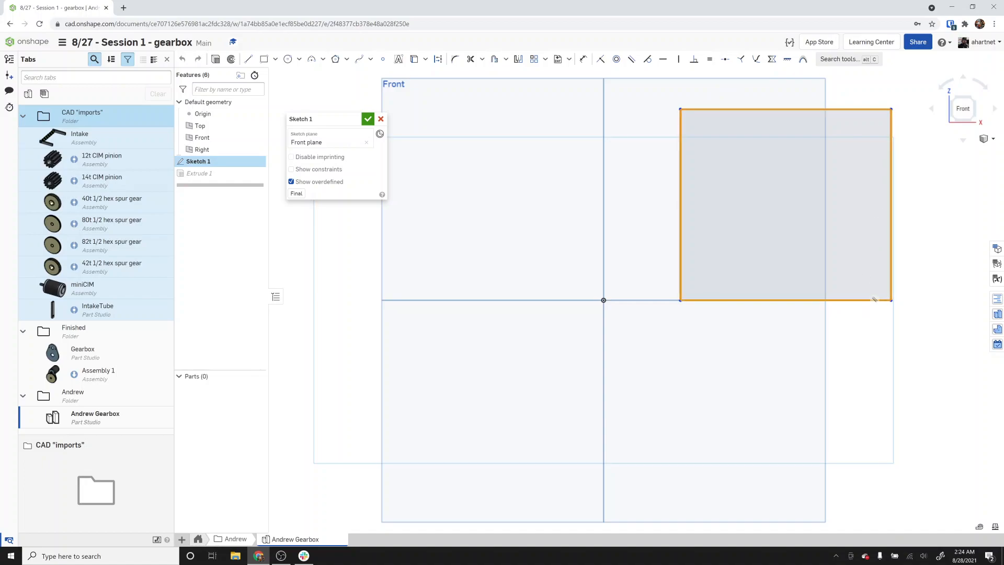
pyautogui.click(439, 62)
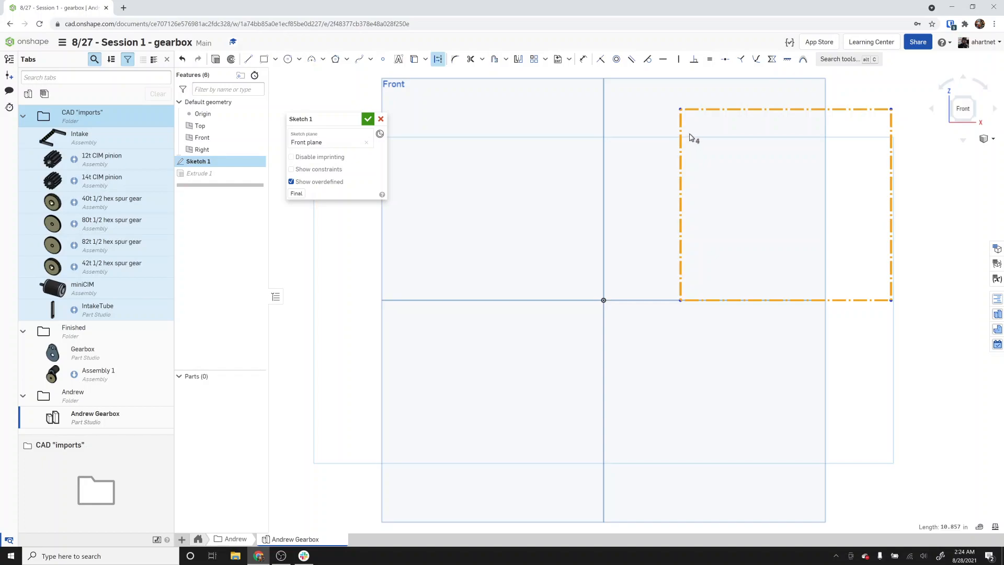
pyautogui.click(923, 167)
pyautogui.scroll(-2, 923, 168)
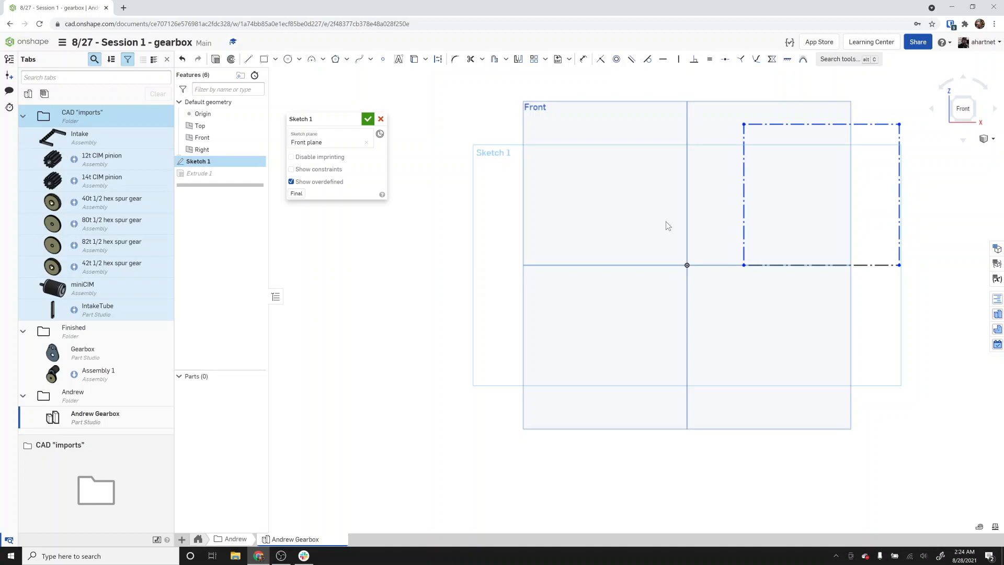
pyautogui.click(368, 119)
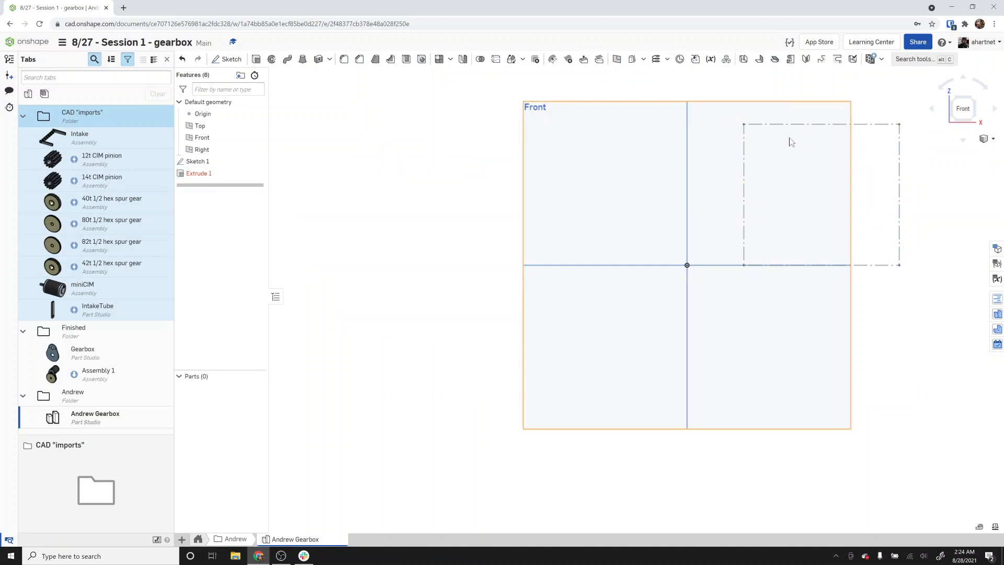
# Reopen Sketch 1, convert the rectangle edges back to regular geometry, and finish the sketch.
pyautogui.doubleClick(224, 162)
pyautogui.moveTo(917, 110)
pyautogui.mouseDown()
pyautogui.moveTo(826, 161)
pyautogui.moveTo(615, 325)
pyautogui.moveTo(665, 326)
pyautogui.mouseUp()
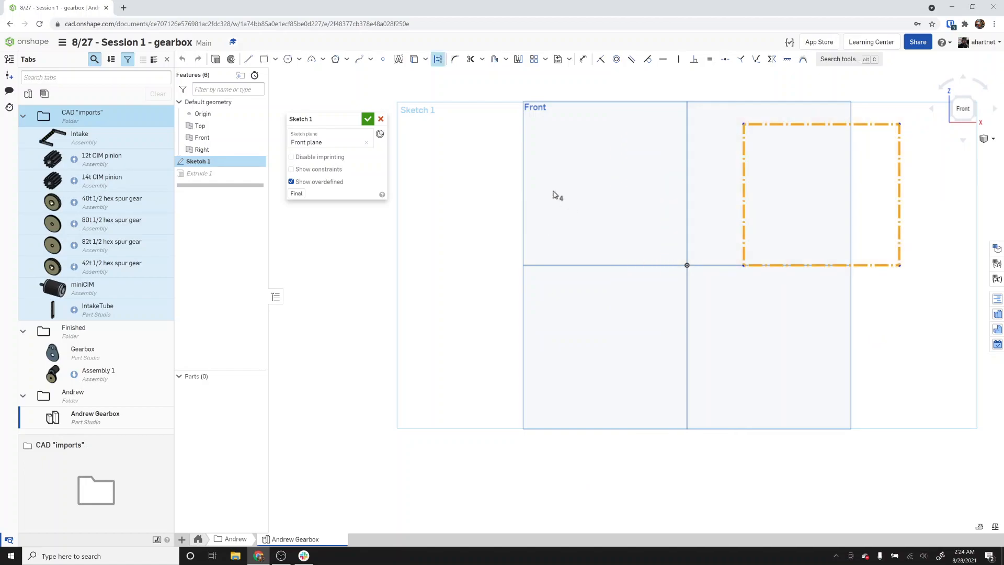
pyautogui.click(441, 62)
pyautogui.click(368, 118)
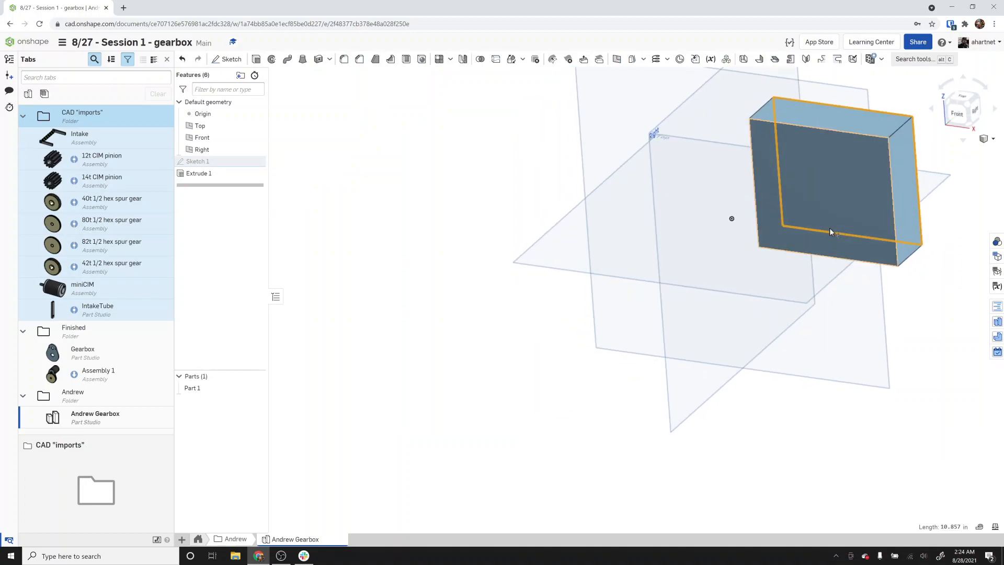
# Reopen Sketch 1 and drag the rectangle's left, top and right edges to reshape it.
pyautogui.moveTo(830, 229); pyautogui.dragTo(859, 210, button='right')
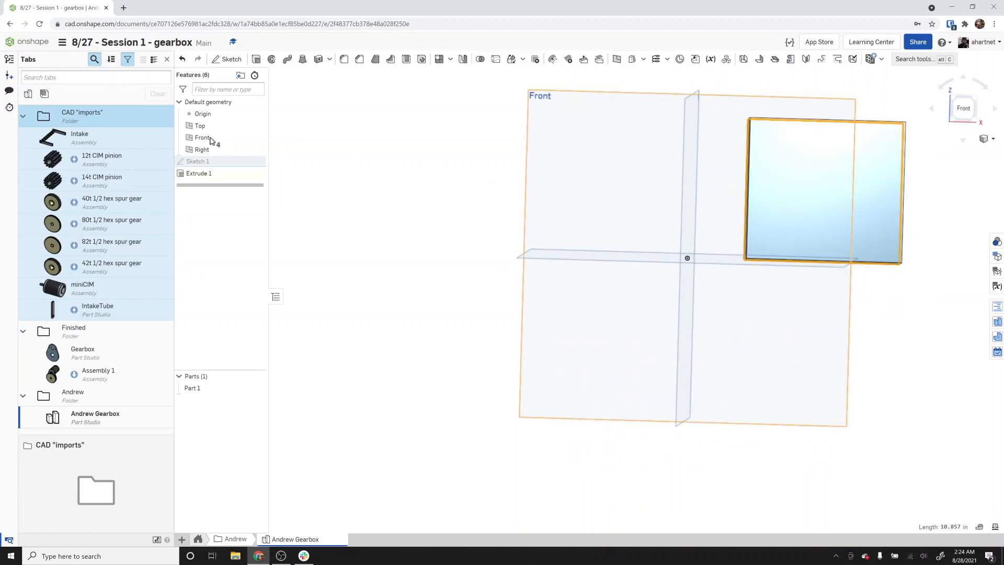
pyautogui.click(211, 163)
pyautogui.doubleClick(211, 162)
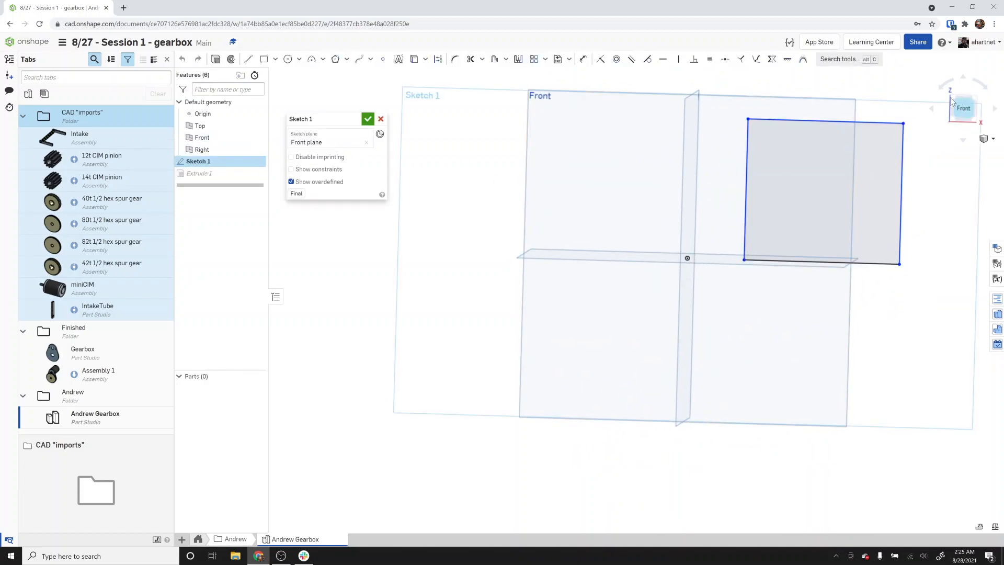
pyautogui.click(962, 108)
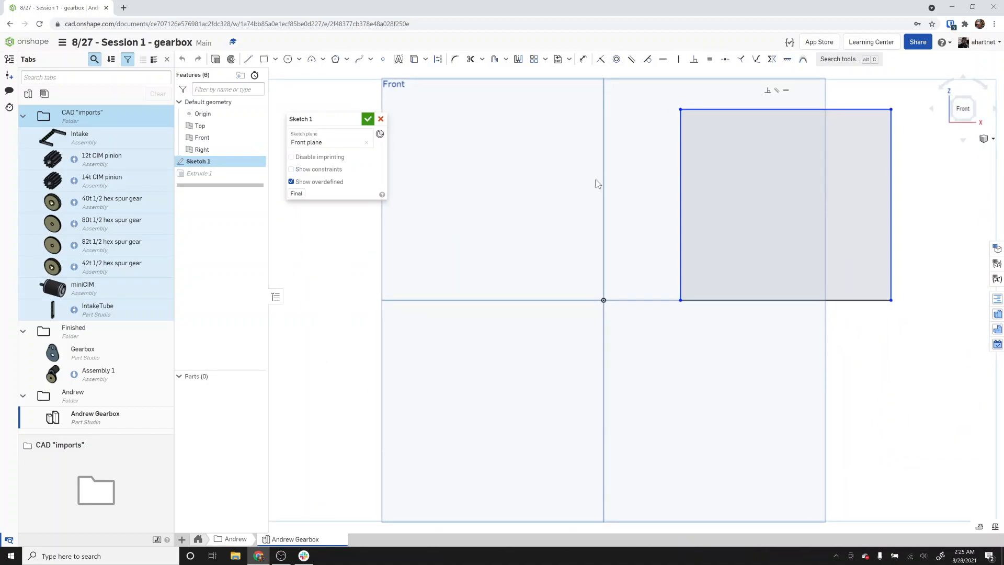
pyautogui.moveTo(683, 238); pyautogui.dragTo(648, 242)
pyautogui.moveTo(699, 108); pyautogui.dragTo(715, 130)
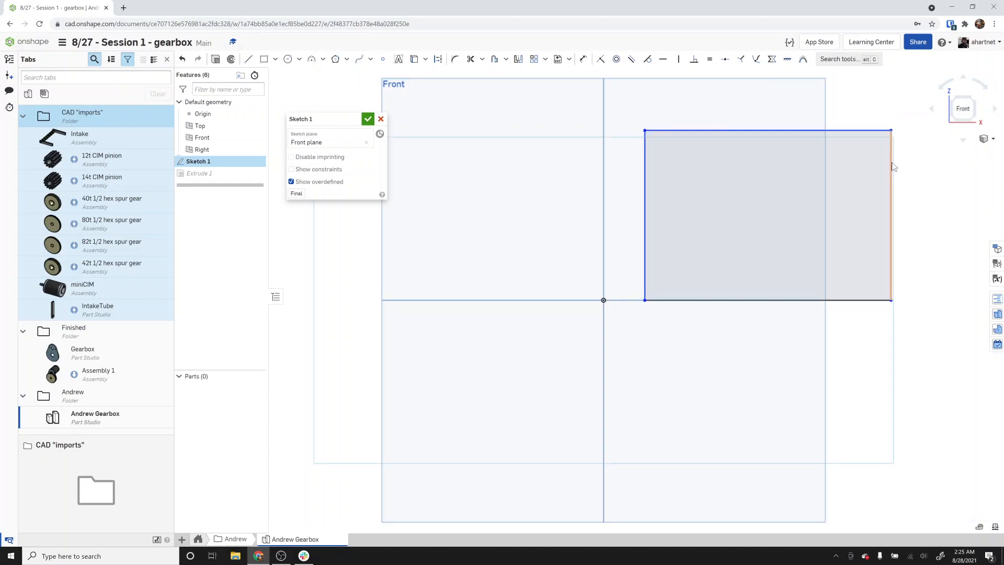
pyautogui.moveTo(882, 166); pyautogui.dragTo(862, 168)
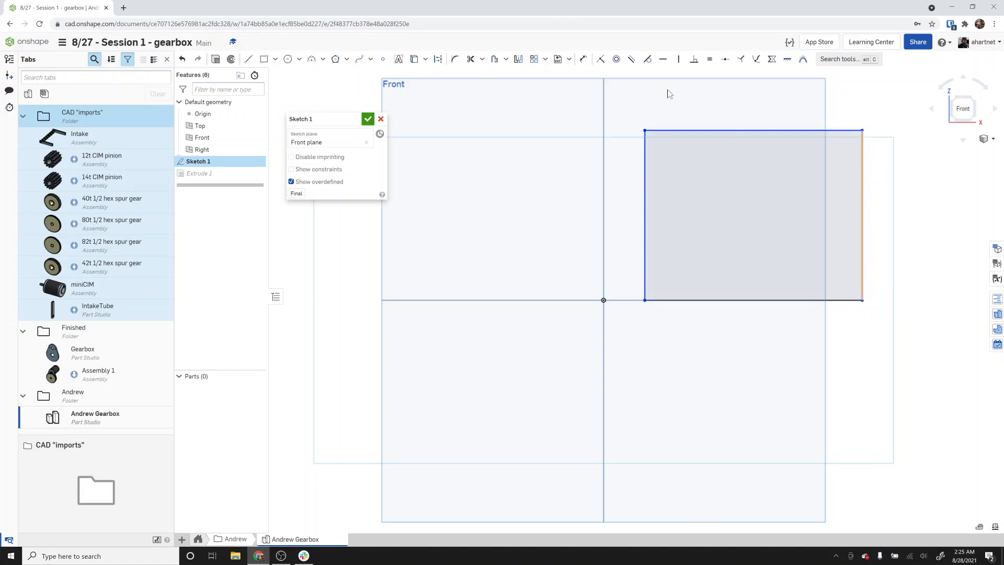
# Make the rectangle's lower-left corner coincident with the origin.
pyautogui.click(601, 62)
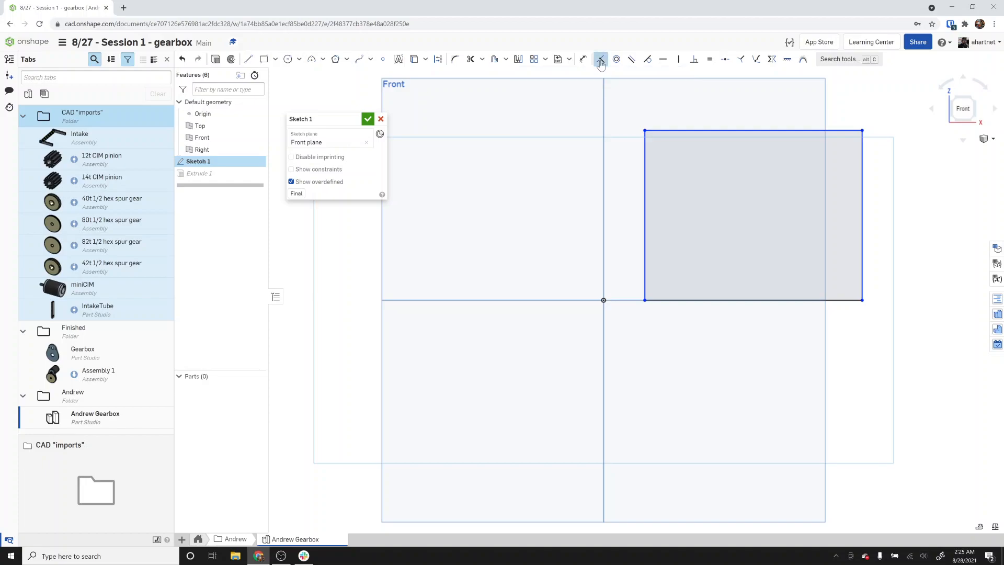
pyautogui.click(649, 300)
pyautogui.click(644, 300)
pyautogui.click(604, 301)
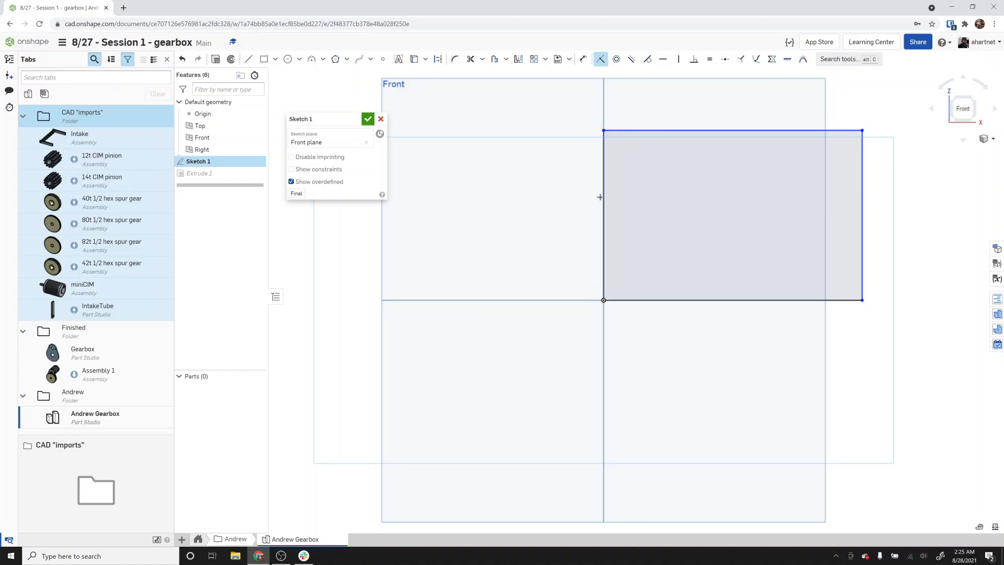
# Dimension the rectangle's top edge as 4 in long.
pyautogui.click(583, 58)
pyautogui.click(681, 129)
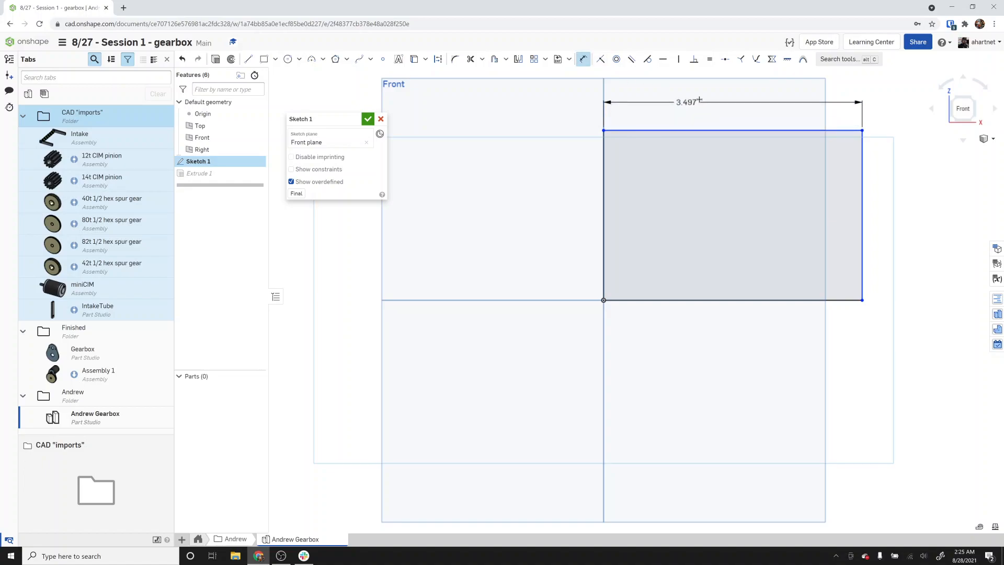
pyautogui.click(701, 98)
pyautogui.write('4')
pyautogui.press('Return')
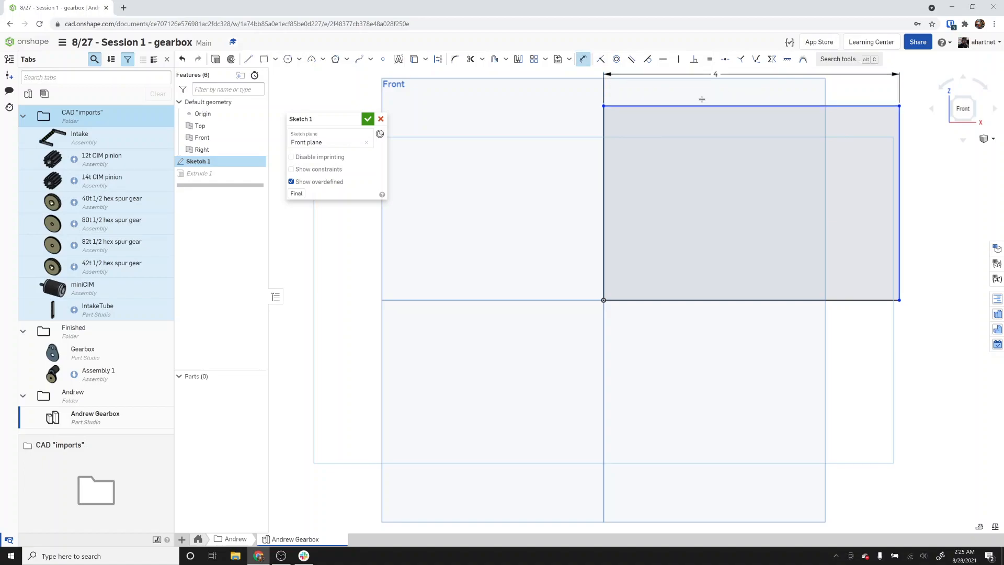
# Dimension the rectangle's right edge as 2 in high.
pyautogui.click(900, 159)
pyautogui.click(931, 186)
pyautogui.write('2')
pyautogui.press('Return')
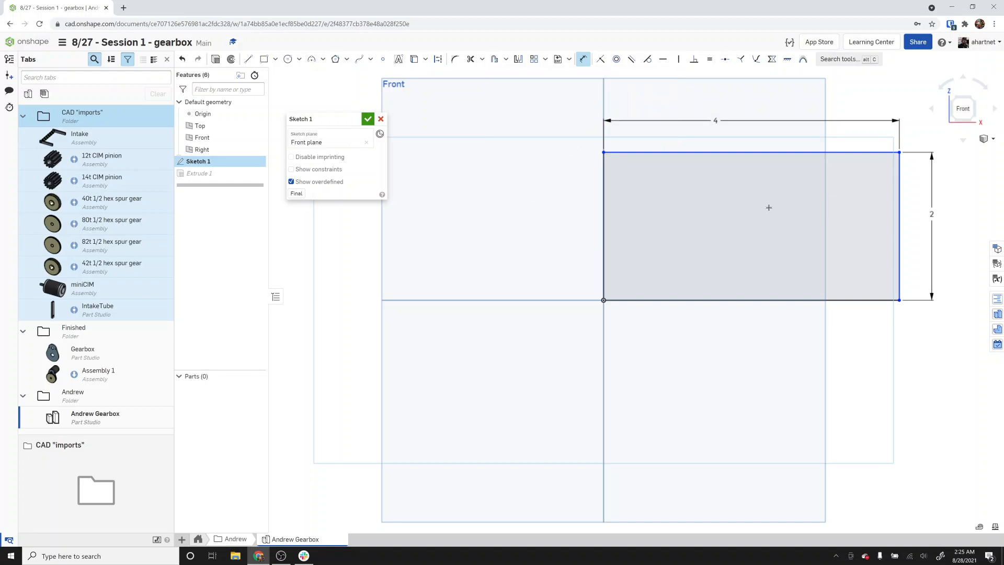
# Constrain the rectangle's right edge parallel to its left edge.
pyautogui.press('Escape')
pyautogui.moveTo(901, 154); pyautogui.dragTo(894, 183)
pyautogui.click(630, 60)
pyautogui.click(861, 233)
pyautogui.click(604, 228)
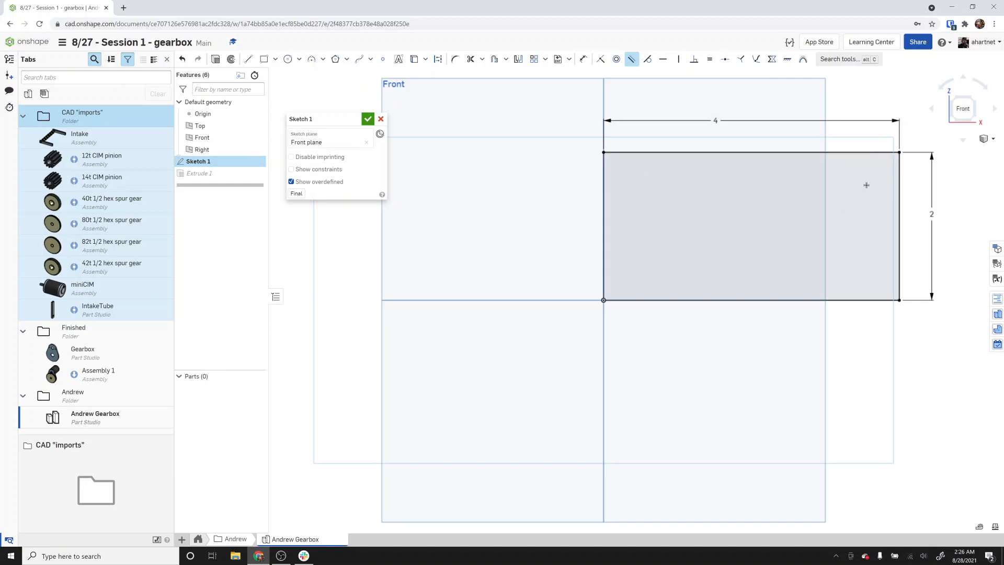
pyautogui.press('Escape')
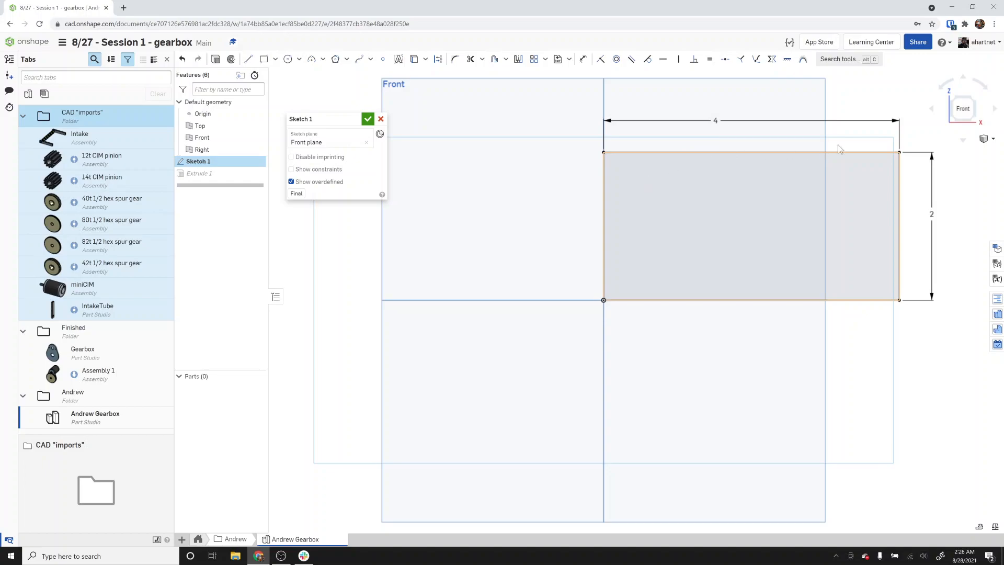
# Delete the rectangle's height dimension.
pyautogui.moveTo(898, 151); pyautogui.dragTo(809, 228)
pyautogui.click(919, 191)
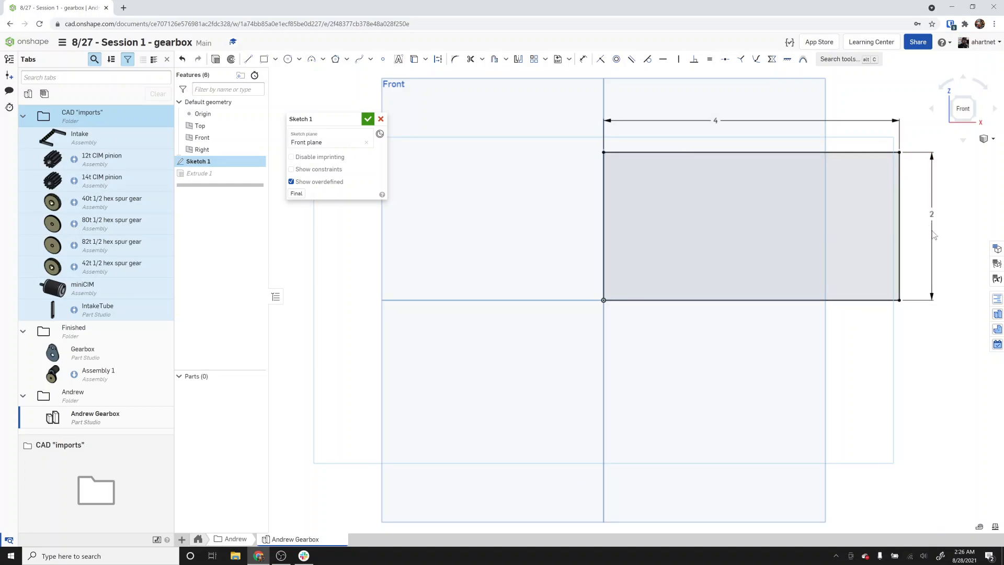
pyautogui.click(932, 219)
pyautogui.press('Delete')
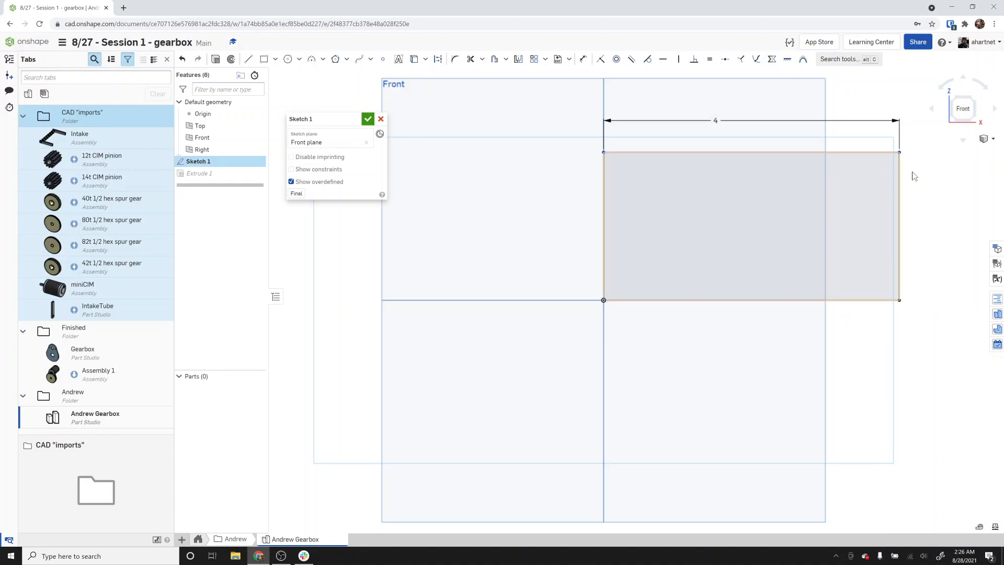
# Drag the rectangle's top-right corner, dimension the right edge as 2 in high again, and finish the sketch.
pyautogui.moveTo(900, 153)
pyautogui.mouseDown()
pyautogui.moveTo(938, 158)
pyautogui.moveTo(909, 130)
pyautogui.moveTo(911, 181)
pyautogui.mouseUp()
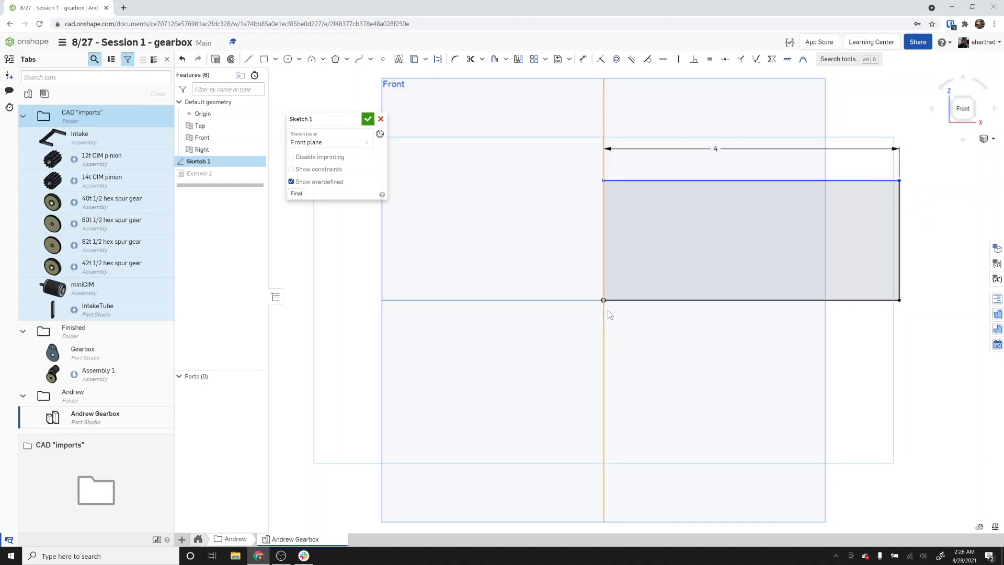
pyautogui.scroll(5, 598, 175)
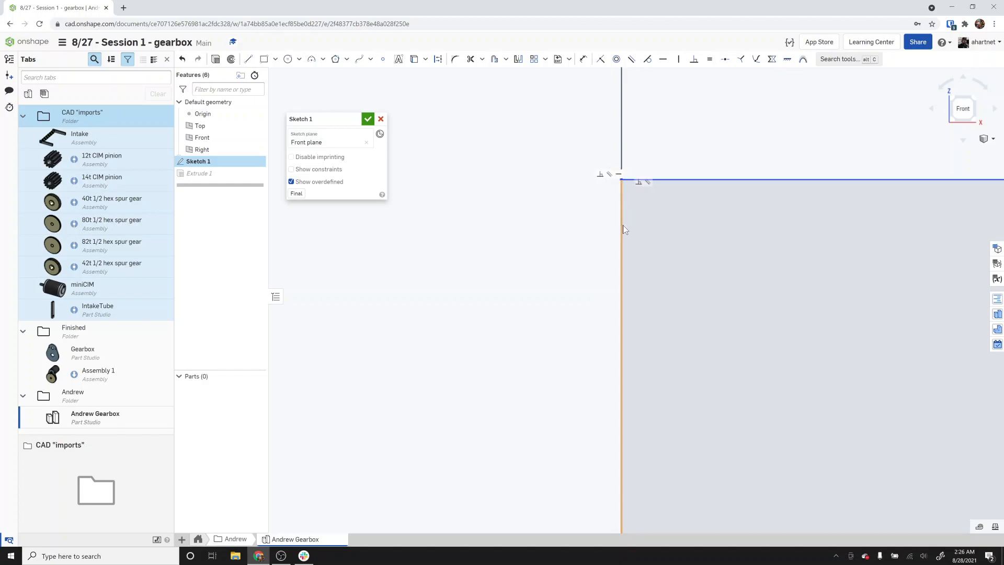
pyautogui.scroll(-6, 621, 234)
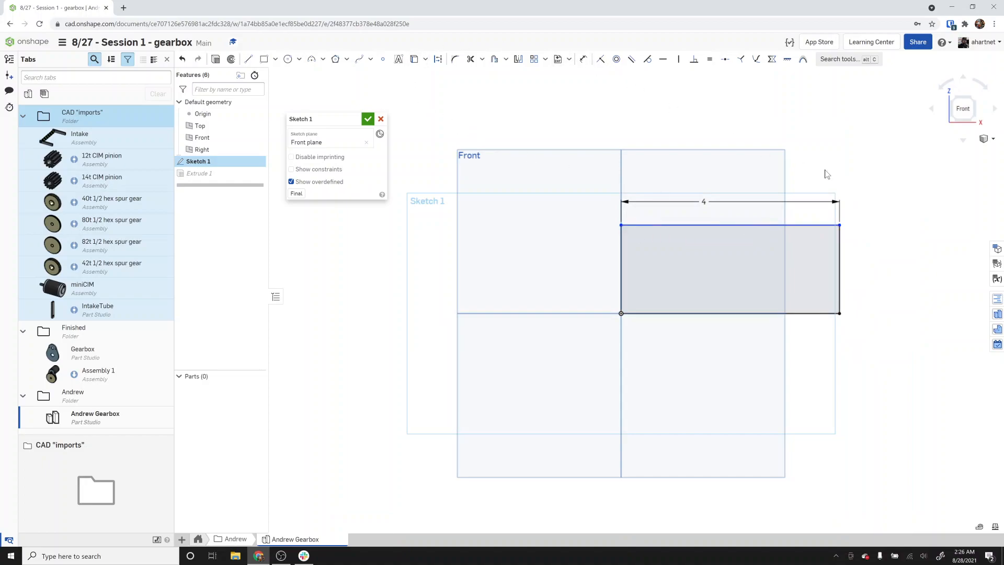
pyautogui.press('d')
pyautogui.click(841, 250)
pyautogui.click(886, 271)
pyautogui.write('2')
pyautogui.press('Return')
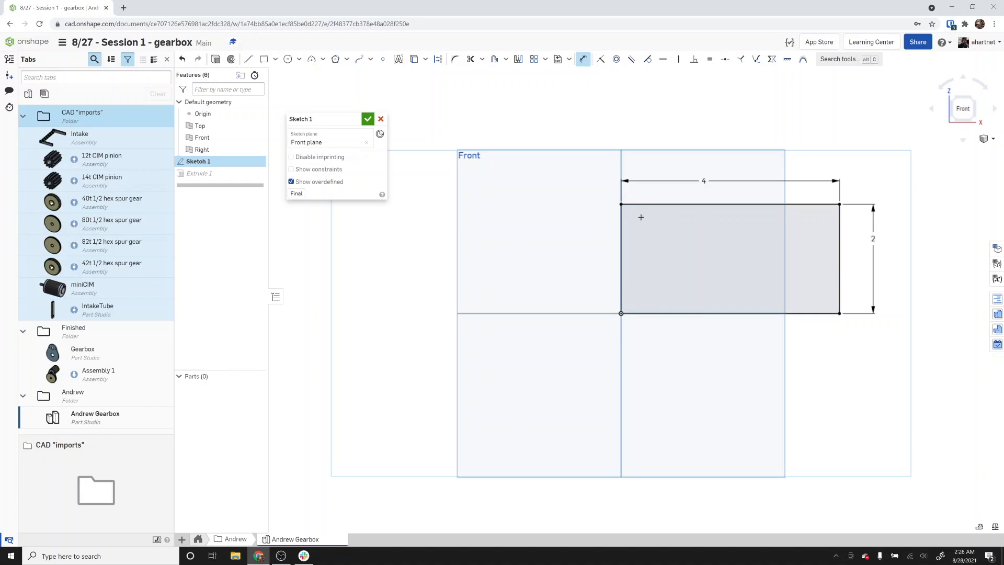
pyautogui.click(368, 120)
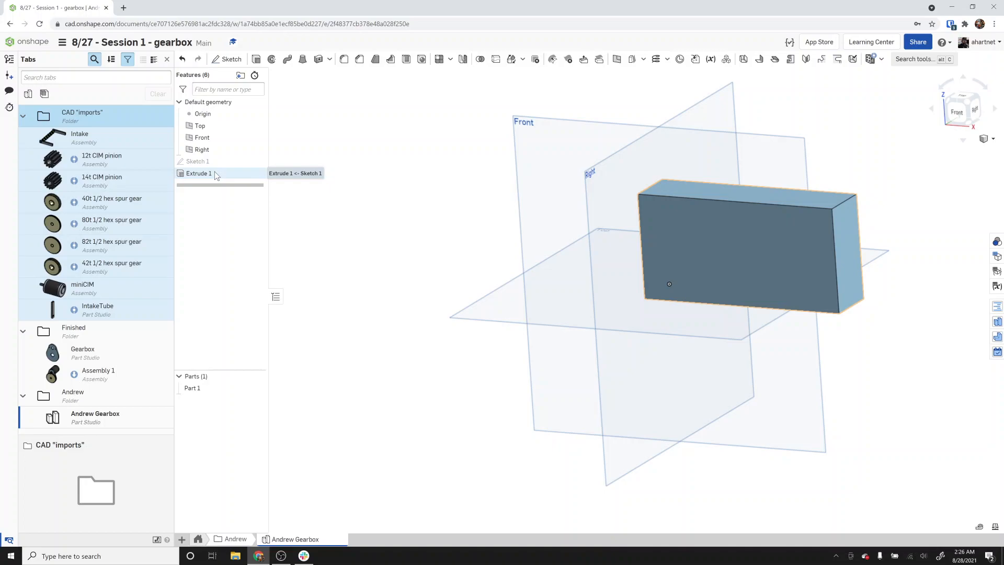
# Open Sketch 1 to review its constraints, close it without changes, and inspect the extruded plate.
pyautogui.click(954, 114)
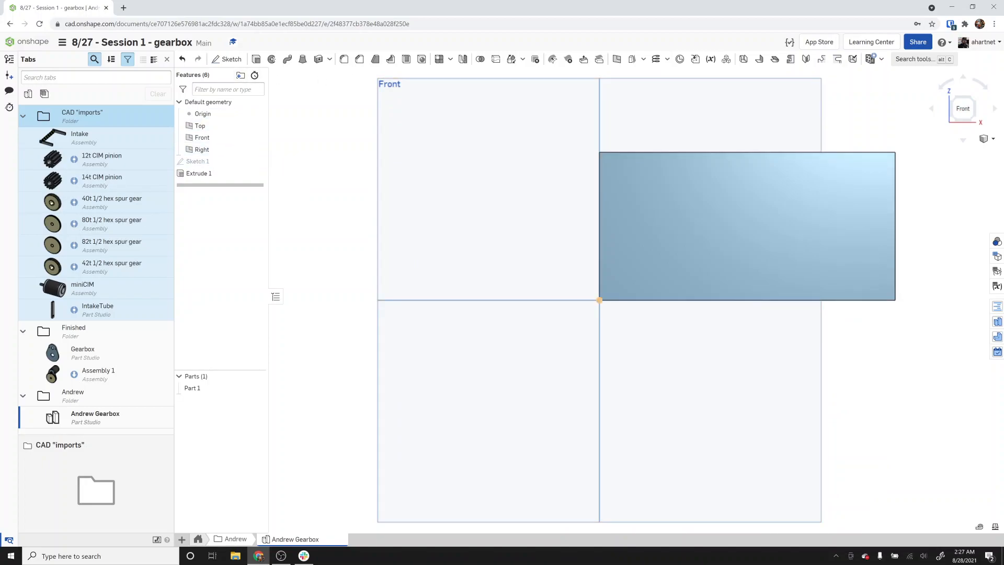
pyautogui.doubleClick(254, 161)
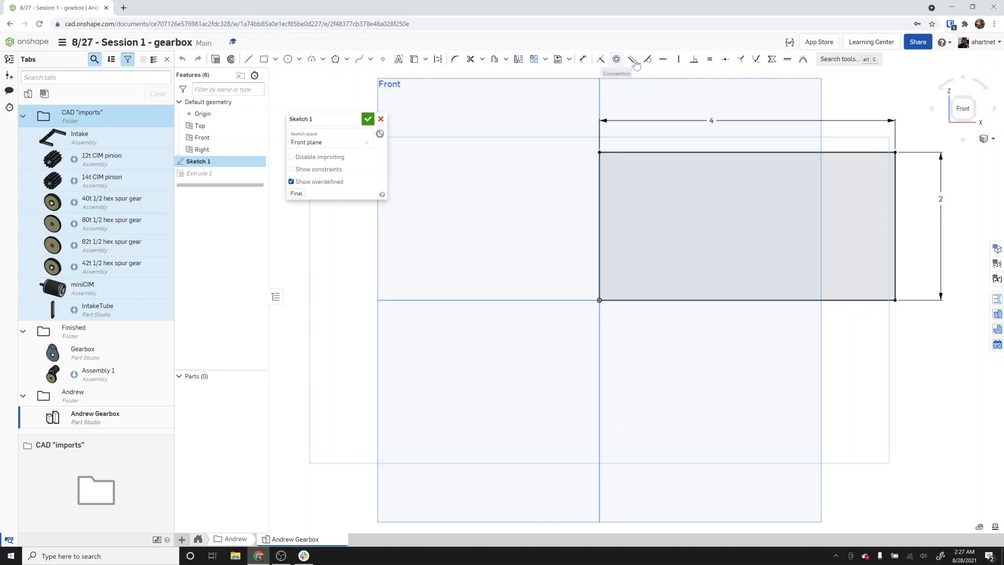
pyautogui.click(381, 119)
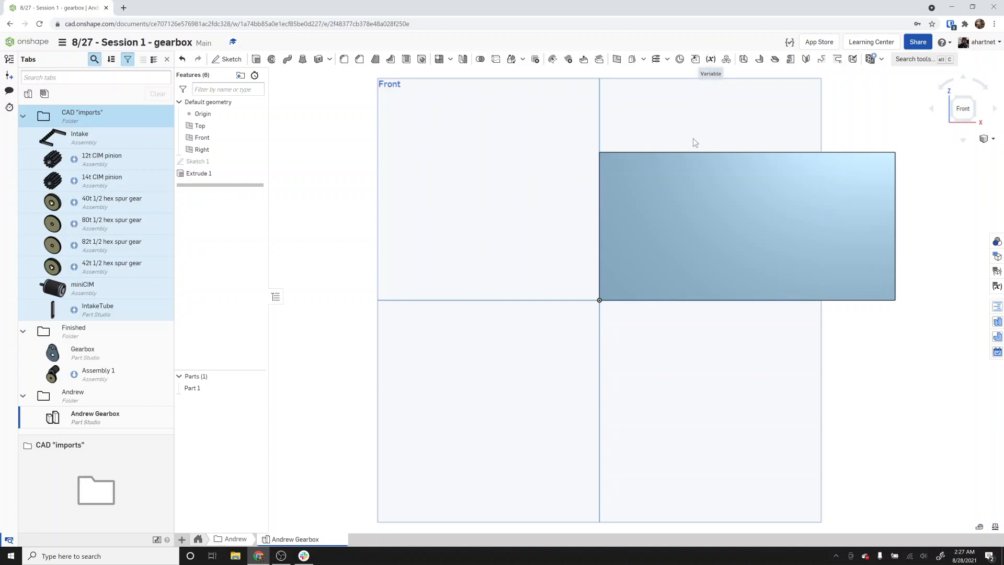
pyautogui.moveTo(644, 260); pyautogui.dragTo(636, 280, button='right')
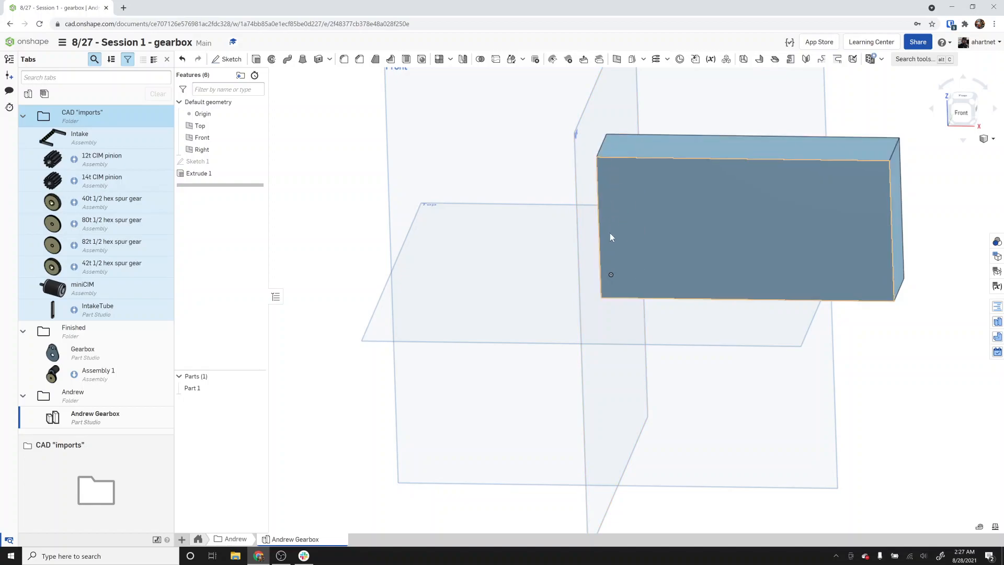
pyautogui.click(768, 265)
pyautogui.press('n')
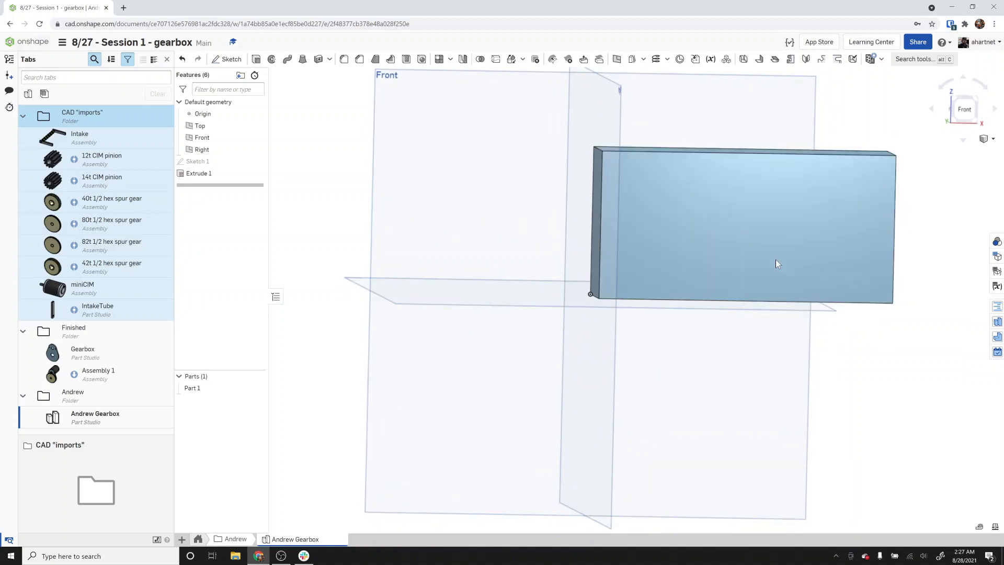
pyautogui.click(957, 108)
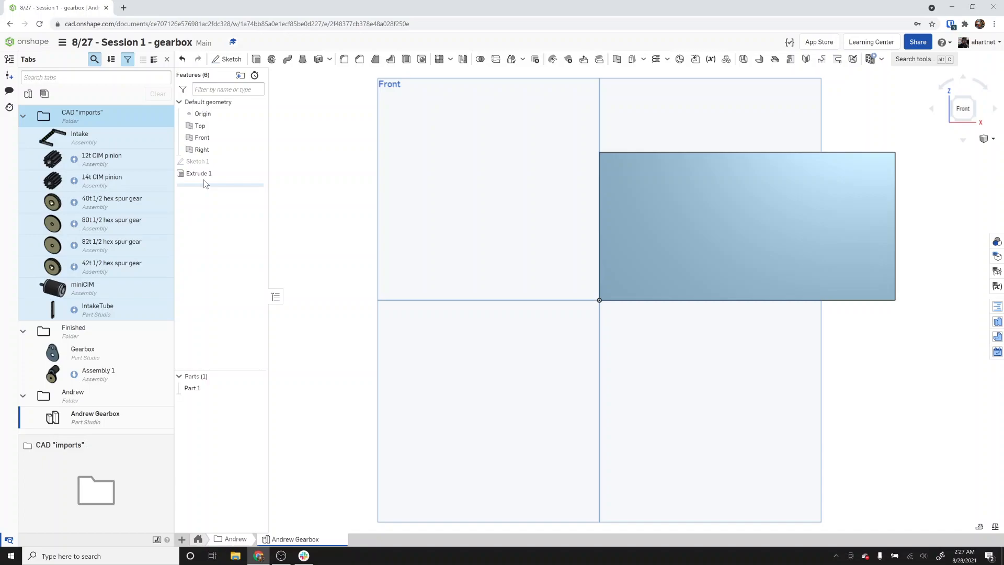
# Create a length variable named width with a value of 3 in.
pyautogui.click(710, 59)
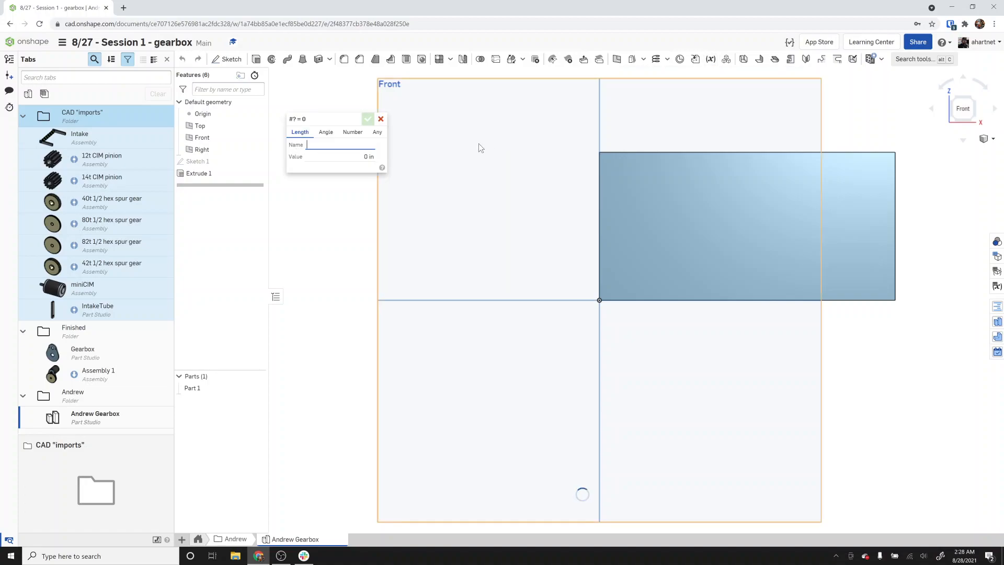
pyautogui.write('width')
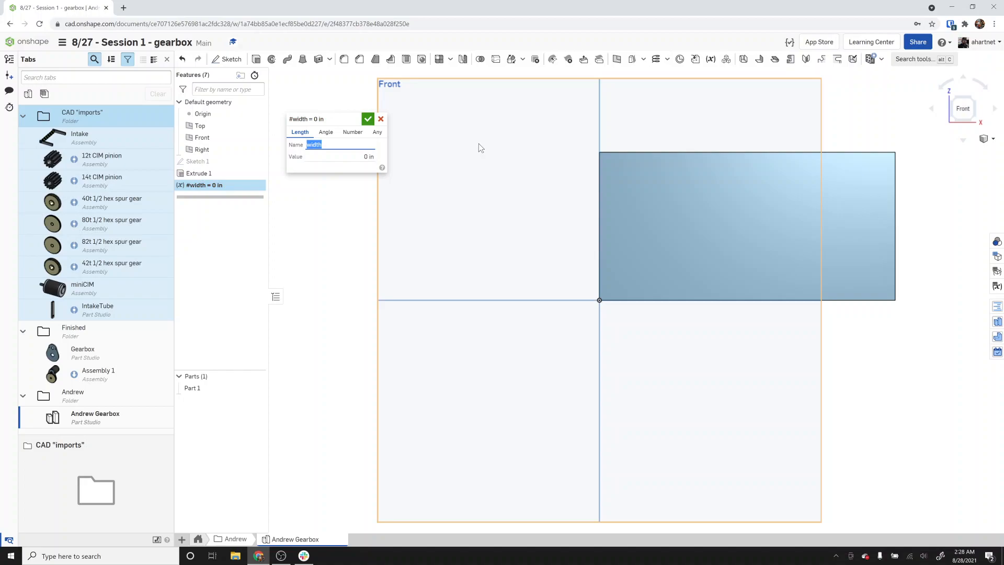
pyautogui.press('Tab')
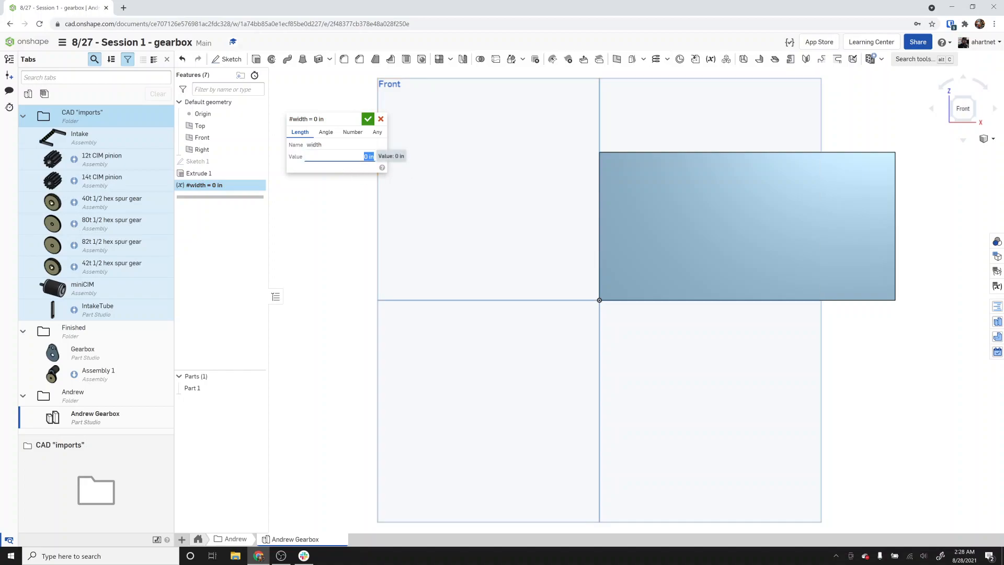
pyautogui.write('3')
pyautogui.press('Return')
pyautogui.click(380, 119)
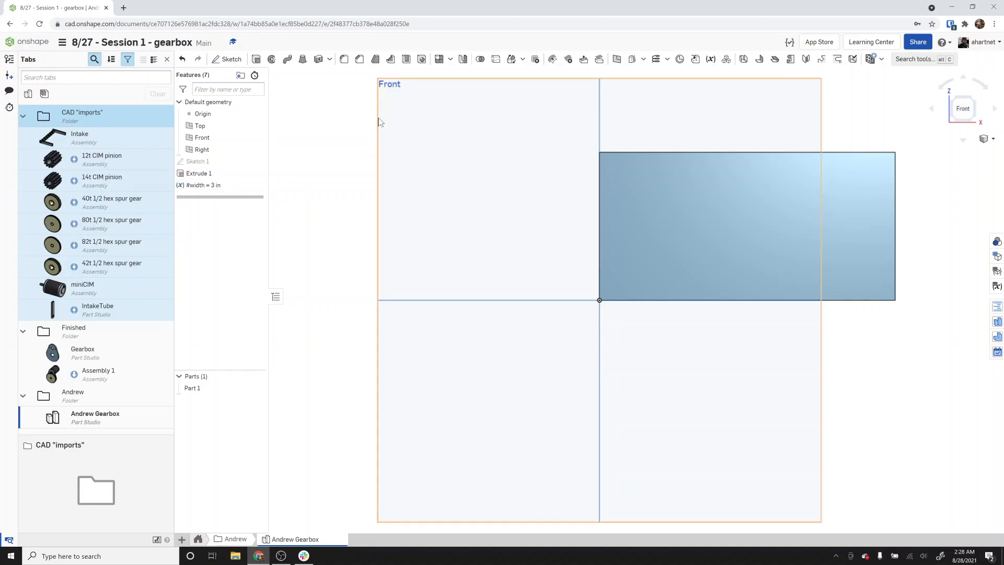
# Create a length variable named length with a value of 5 in.
pyautogui.click(710, 60)
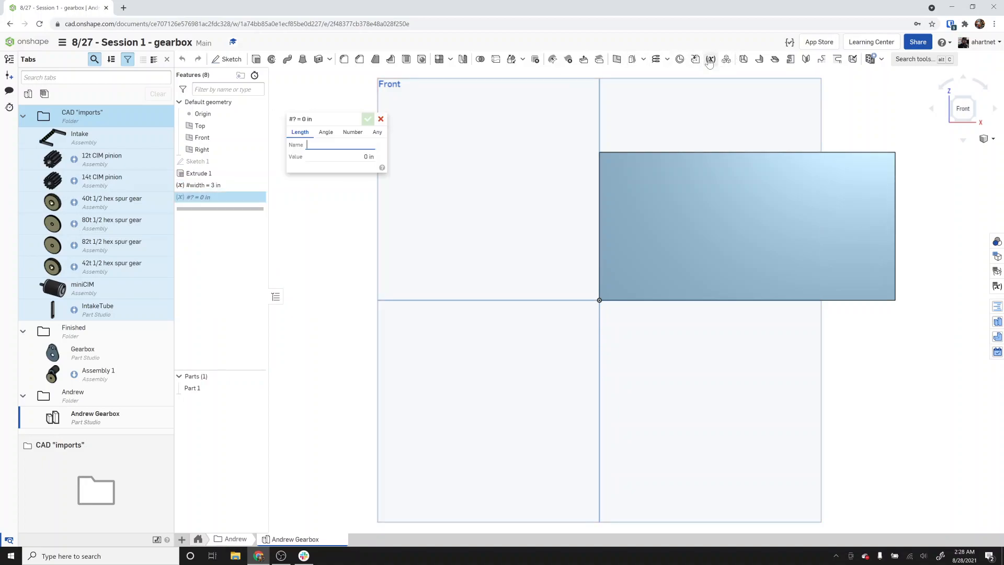
pyautogui.write('length')
pyautogui.press('Tab')
pyautogui.write('5')
pyautogui.press('Return')
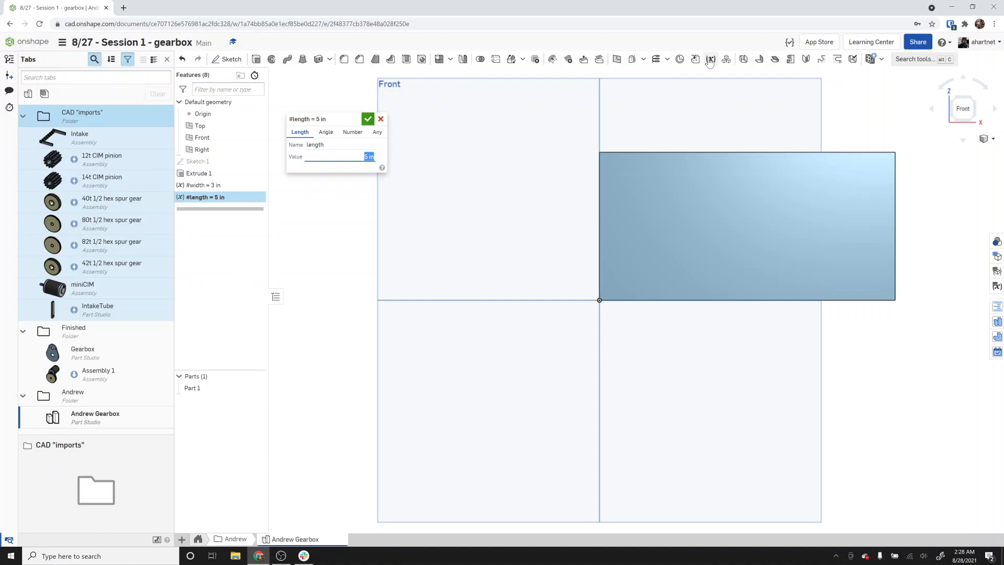
pyautogui.click(379, 120)
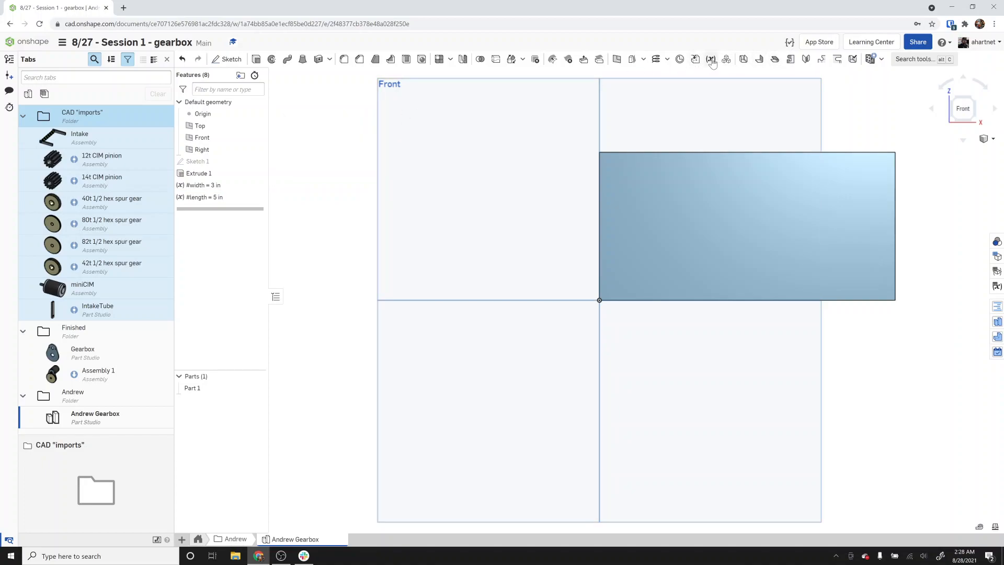
# Create a length variable named depth with a value of 10 in.
pyautogui.click(710, 59)
pyautogui.press('Tab')
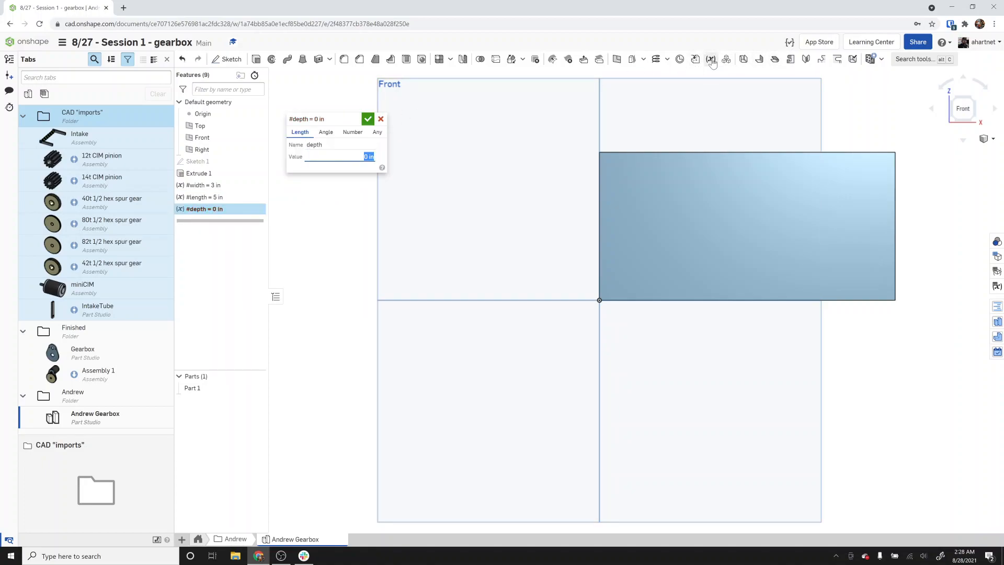
pyautogui.write('10')
pyautogui.press('Tab')
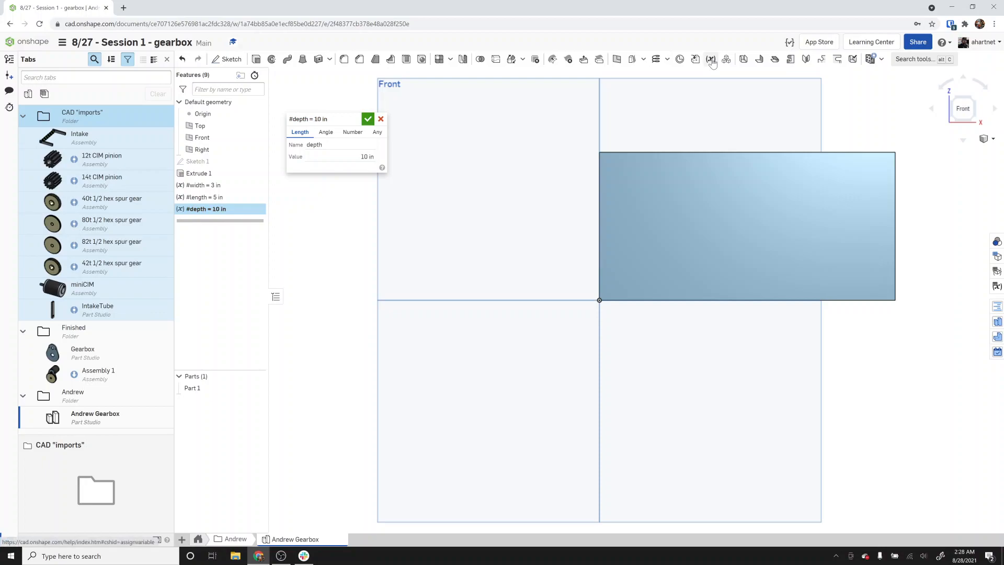
pyautogui.click(368, 120)
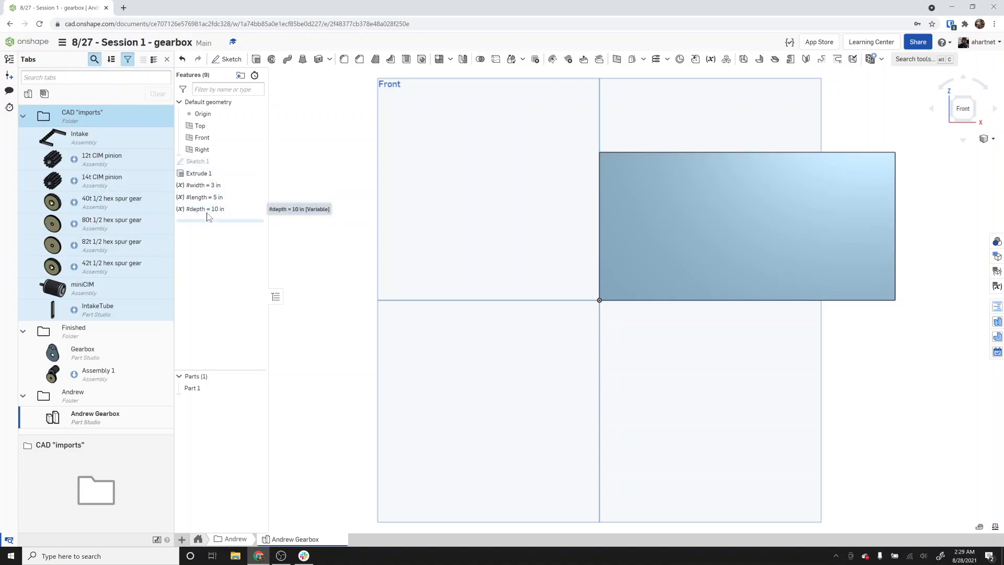
# Move the width variable above Sketch 1 and drive the sketch's horizontal dimension with the width variable.
pyautogui.moveTo(212, 187); pyautogui.dragTo(221, 158)
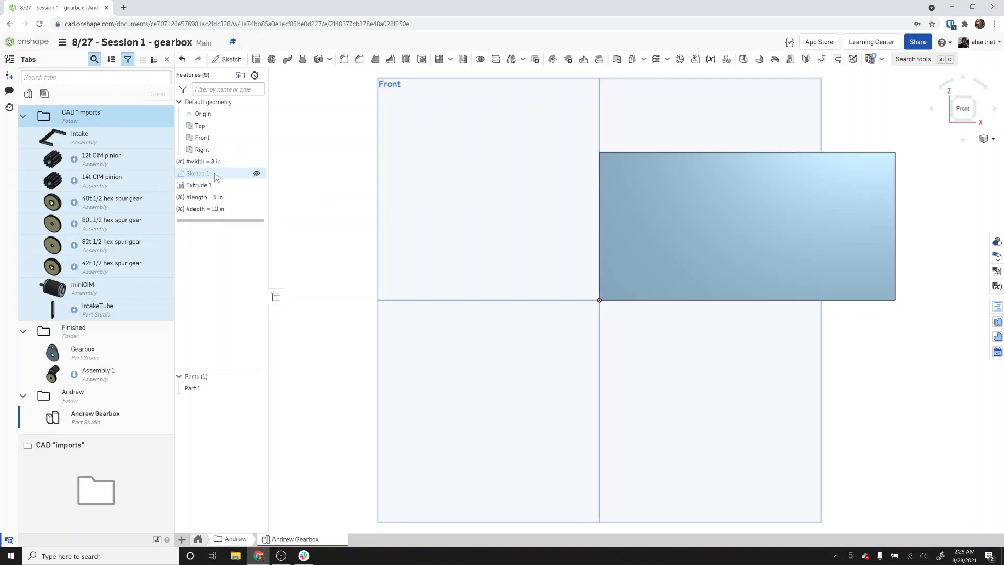
pyautogui.doubleClick(219, 174)
pyautogui.doubleClick(711, 120)
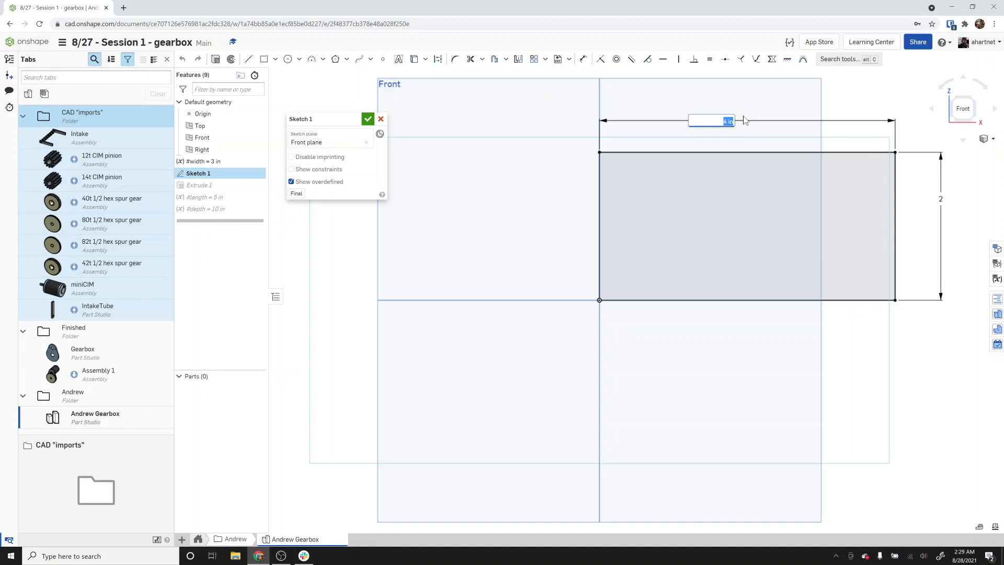
pyautogui.write('wid')
pyautogui.press('Return')
pyautogui.press('Return')
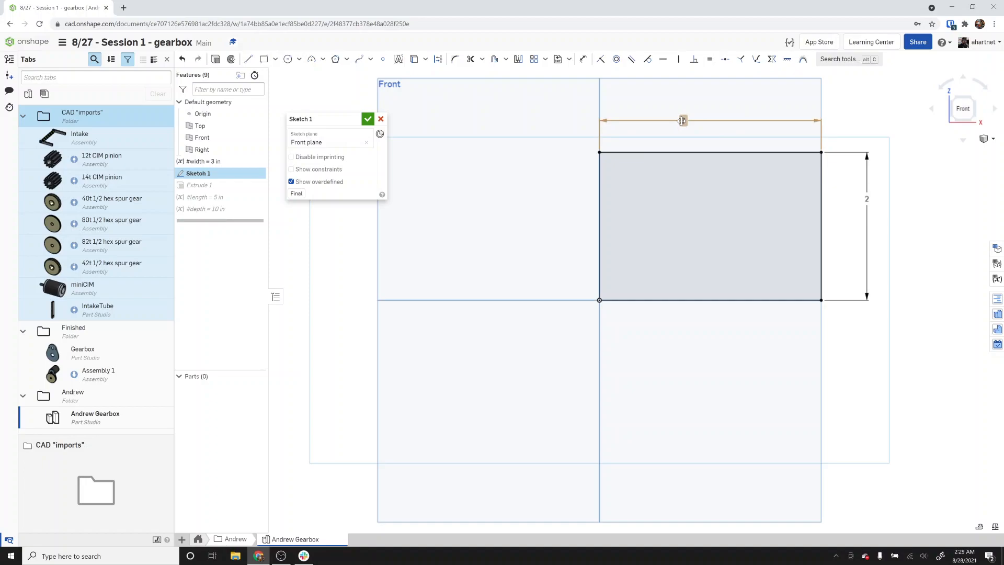
# Try to set the sketch's vertical dimension to length.
pyautogui.doubleClick(868, 197)
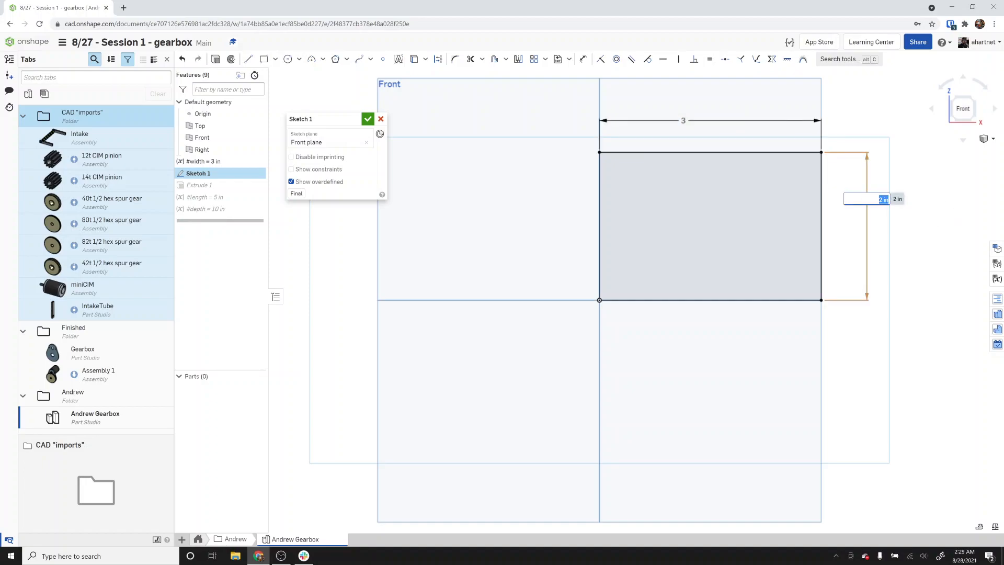
pyautogui.write('length')
pyautogui.press('Return')
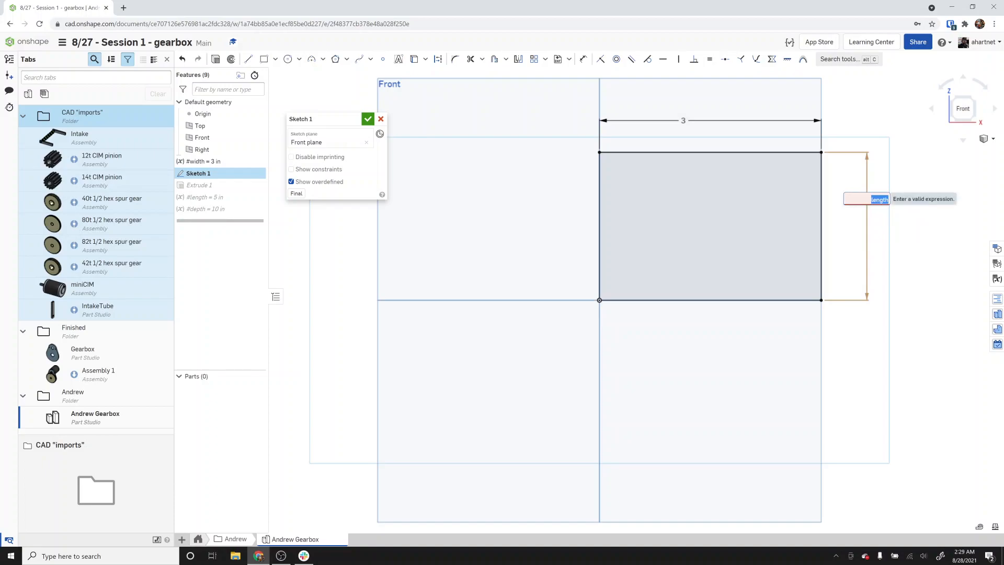
pyautogui.press('Escape')
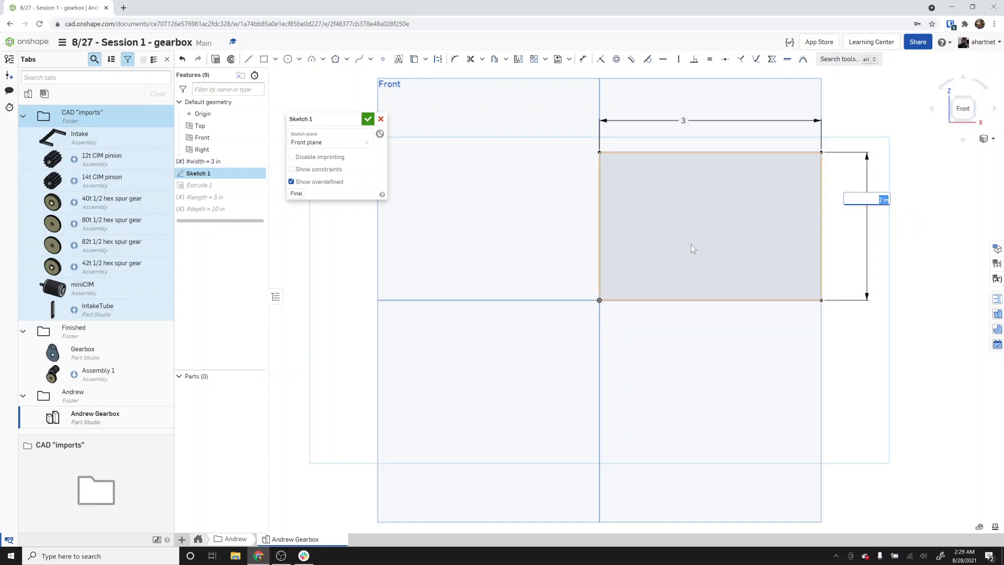
# Finish the sketch and move the length and depth variables above Sketch 1 in the feature list.
pyautogui.click(368, 119)
pyautogui.moveTo(199, 197); pyautogui.dragTo(205, 172)
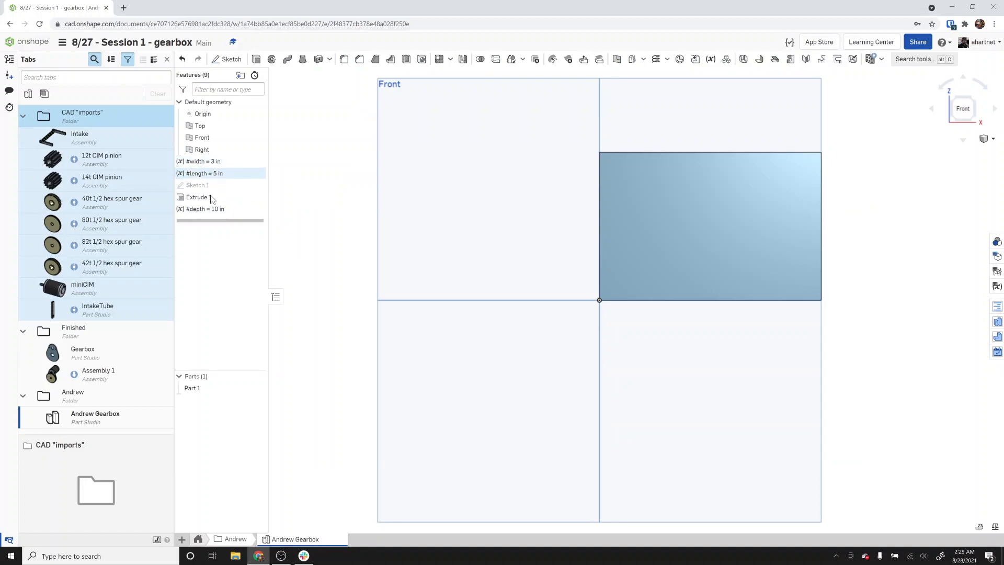
pyautogui.moveTo(214, 215); pyautogui.dragTo(209, 183)
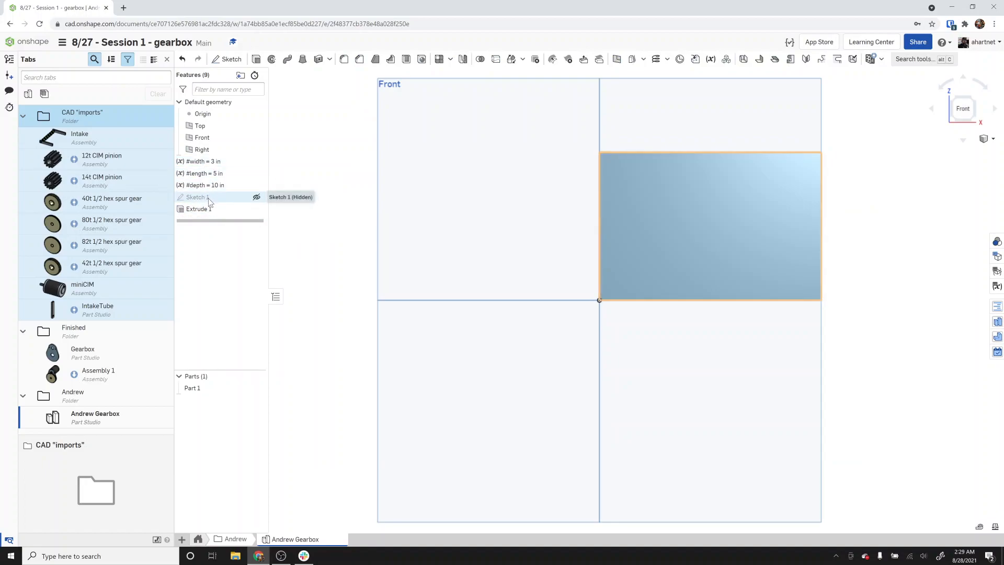
# Edit Sketch 1, driving the vertical dimension with #width and the horizontal dimension with #length, then finish the sketch.
pyautogui.doubleClick(208, 198)
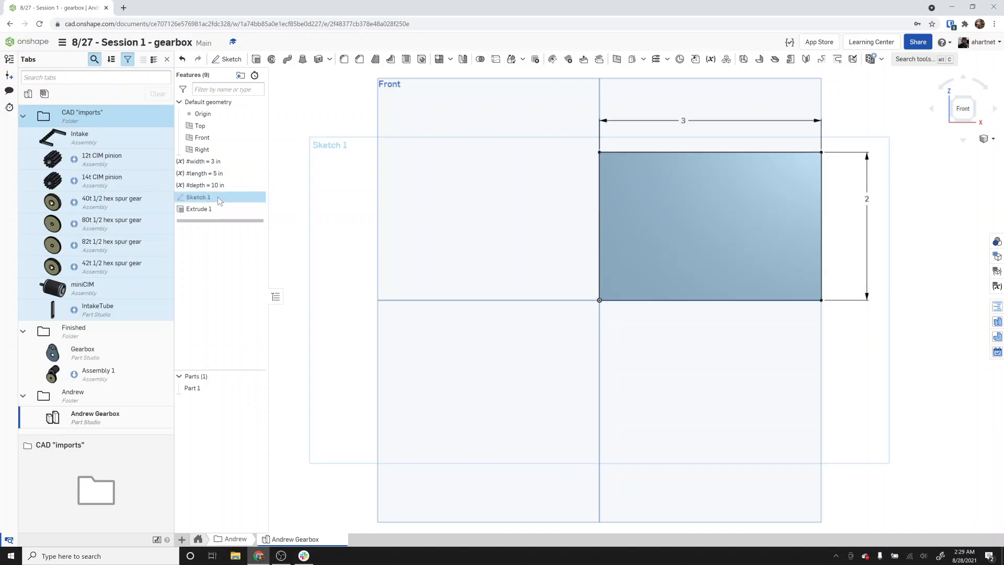
pyautogui.doubleClick(683, 120)
pyautogui.write('#length')
pyautogui.press('Return')
pyautogui.doubleClick(867, 199)
pyautogui.write('width')
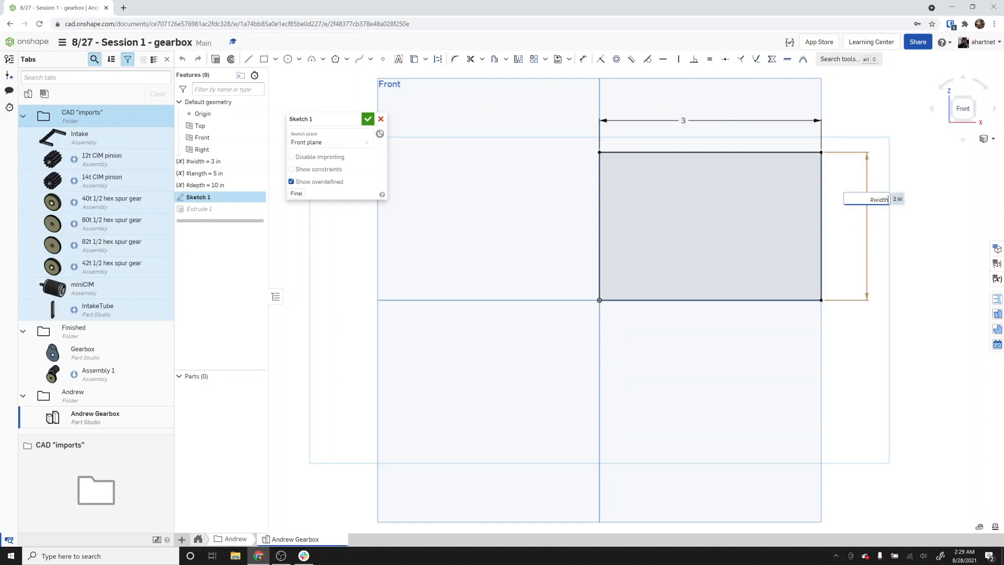
pyautogui.press('Return')
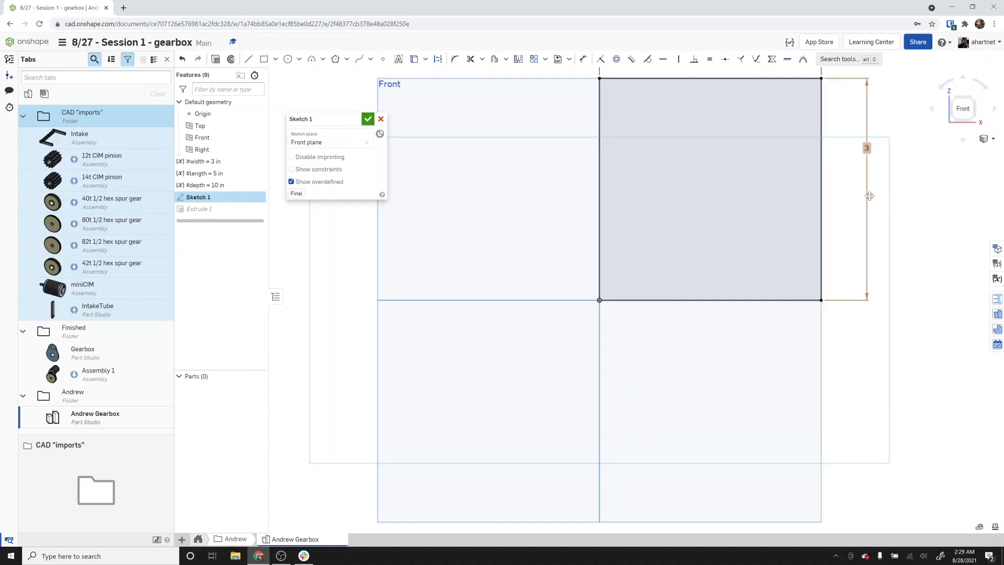
pyautogui.scroll(-3, 690, 309)
pyautogui.doubleClick(674, 158)
pyautogui.write('#length')
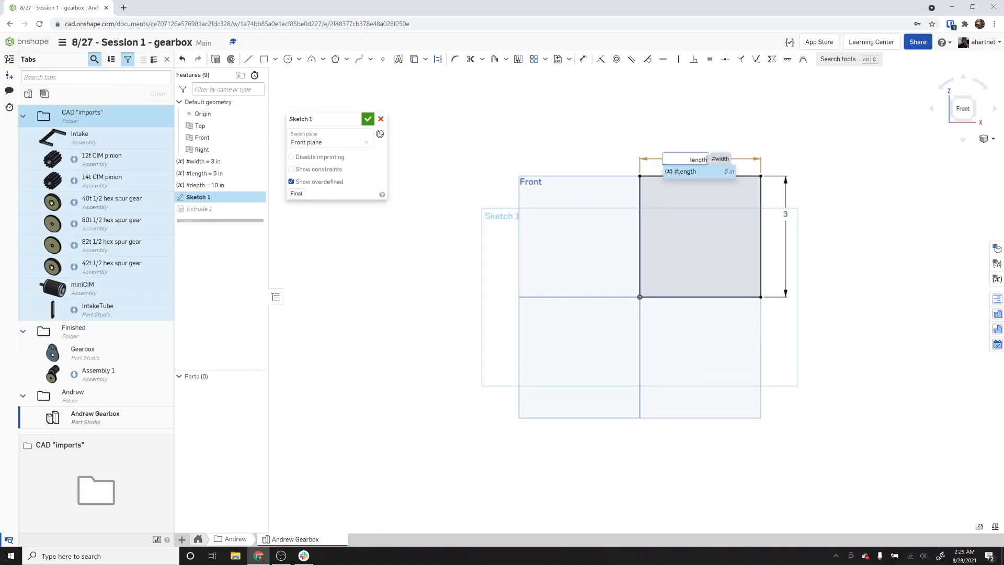
pyautogui.press('Return')
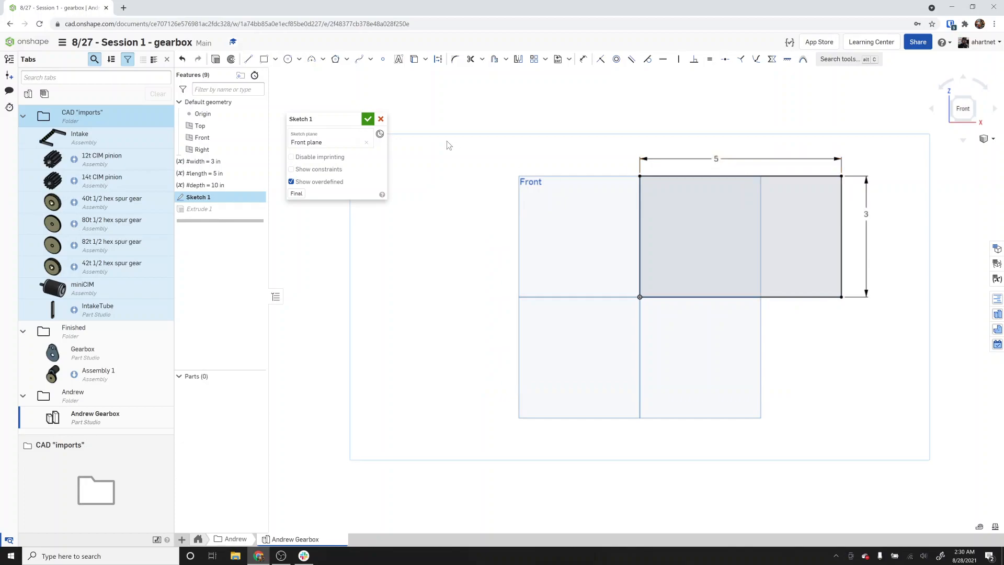
pyautogui.click(367, 118)
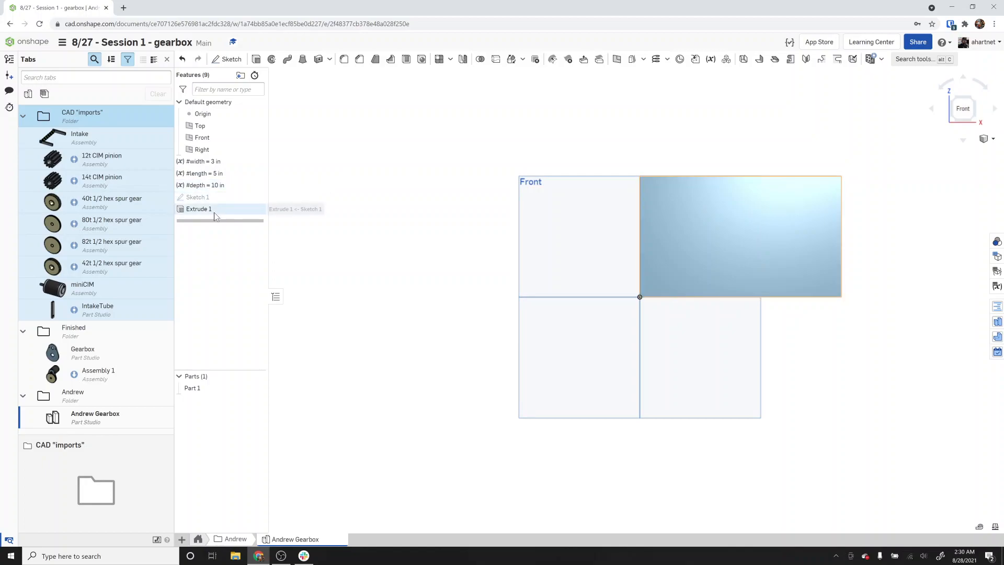
# Set Extrude 1's depth to the depth variable.
pyautogui.doubleClick(199, 209)
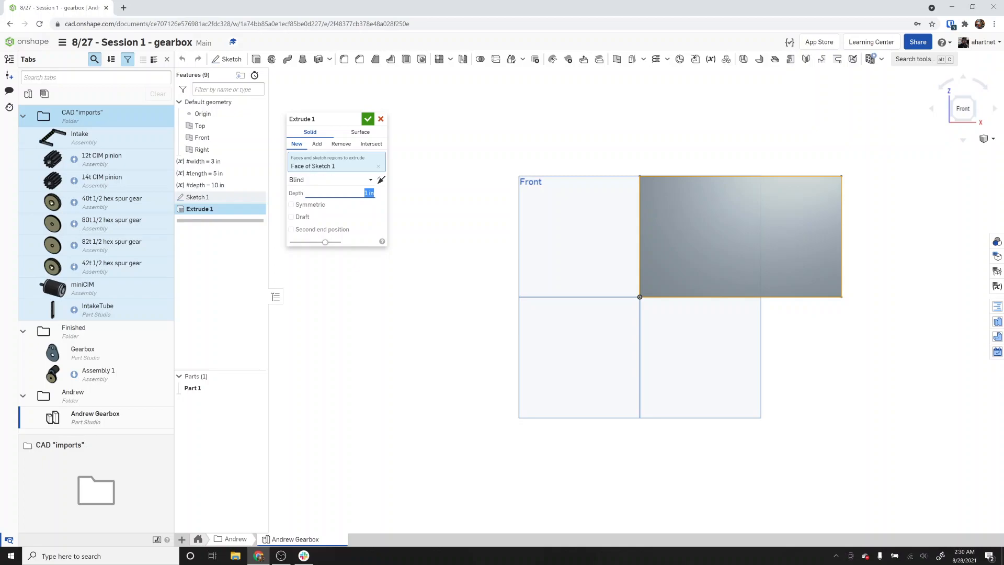
pyautogui.write('depth')
pyautogui.press('Return')
pyautogui.click(368, 119)
# Change the width variable's value to 2 in.
pyautogui.moveTo(790, 245); pyautogui.dragTo(783, 255, button='right')
pyautogui.scroll(-2, 783, 254)
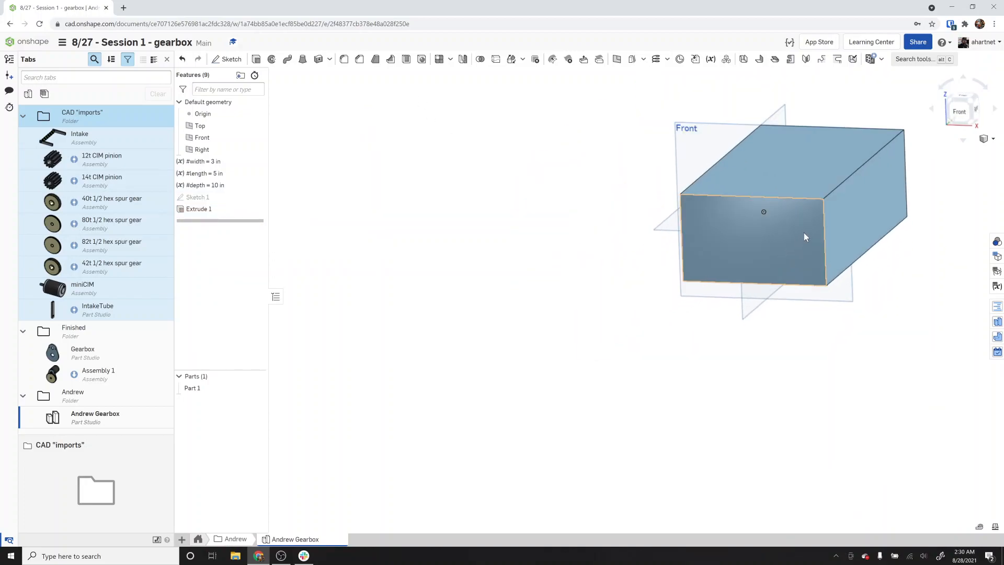
pyautogui.scroll(-3, 804, 237)
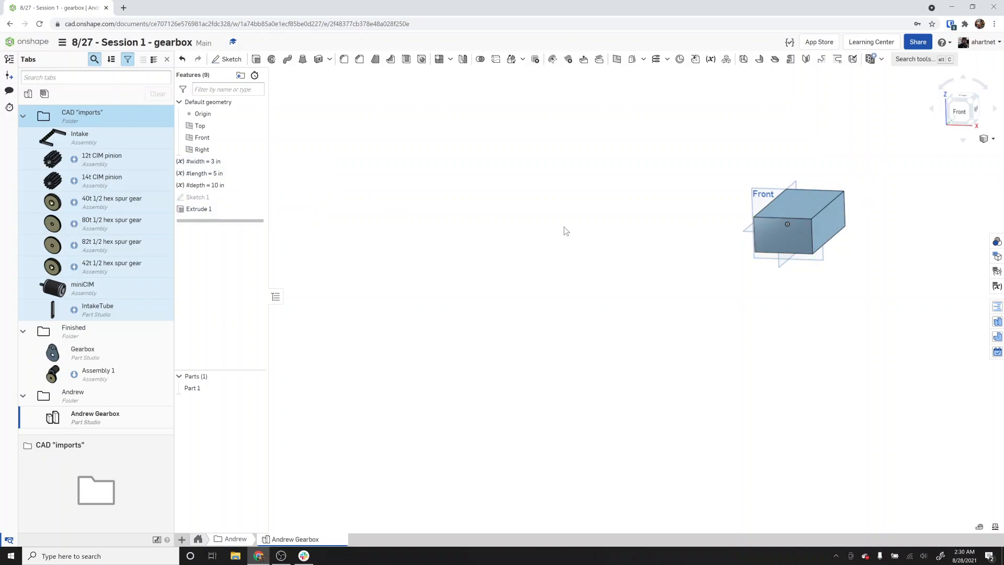
pyautogui.doubleClick(230, 163)
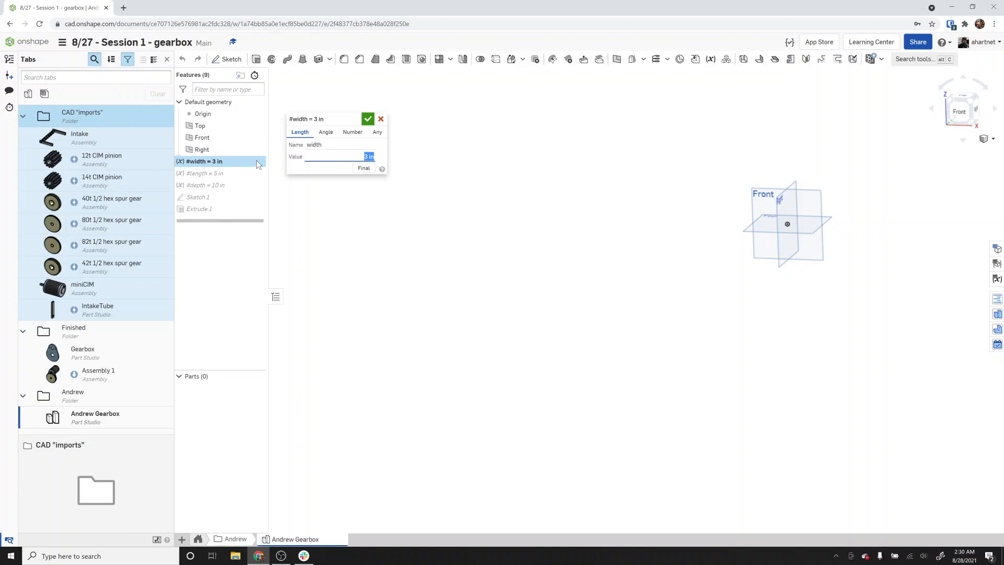
pyautogui.write('2')
pyautogui.press('Return')
pyautogui.click(368, 120)
# Change the length variable's value to 2 in.
pyautogui.doubleClick(227, 177)
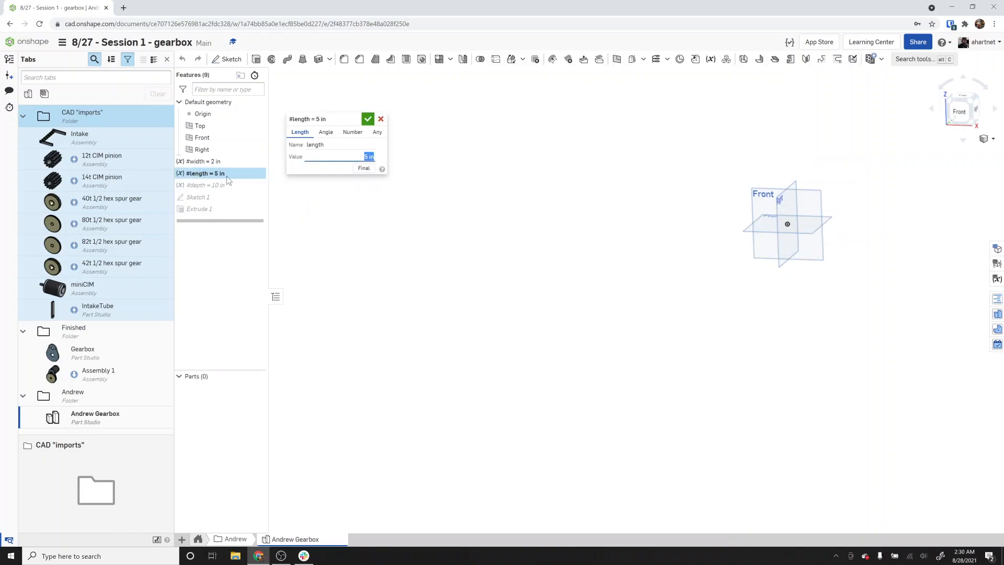
pyautogui.write('2')
pyautogui.press('Return')
pyautogui.click(368, 120)
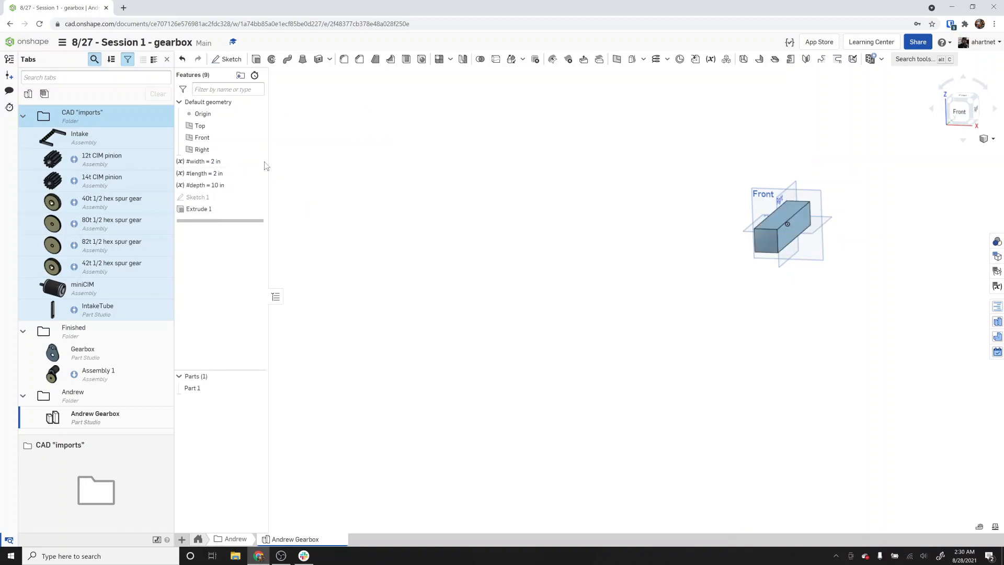
# Set the depth variable's value to the expression #width*2.
pyautogui.doubleClick(227, 186)
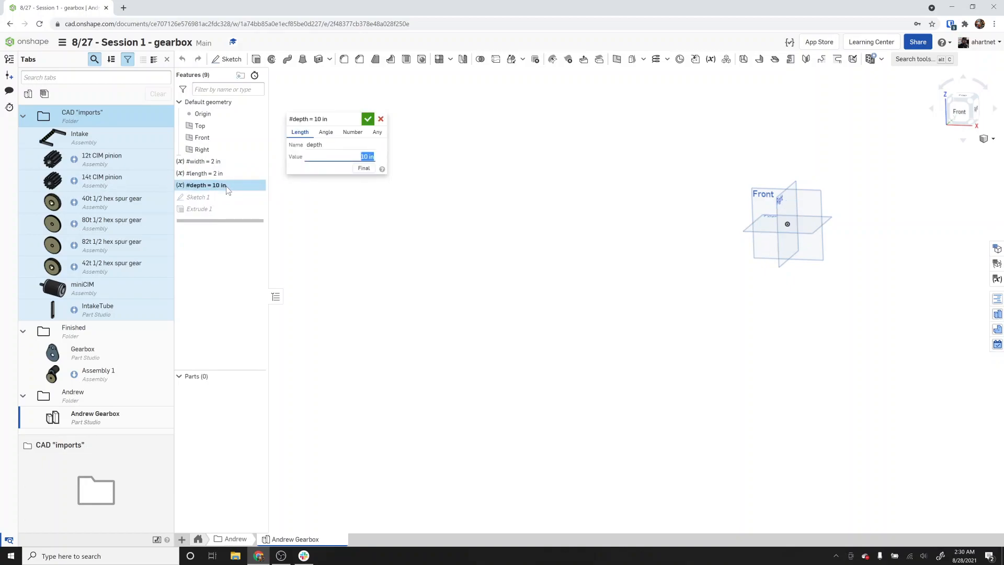
pyautogui.press('BackSpace')
pyautogui.write('w')
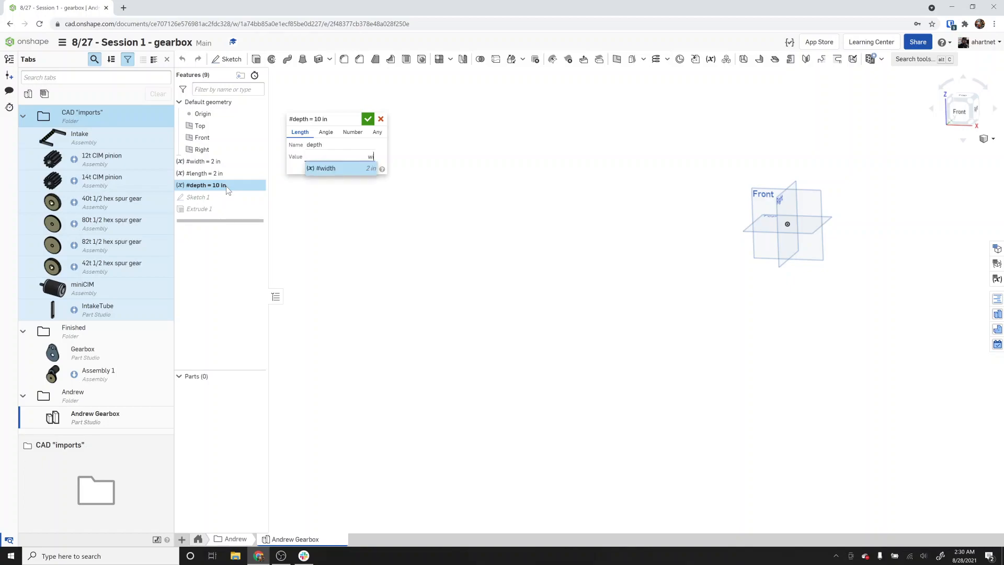
pyautogui.press('Return')
pyautogui.write('*2')
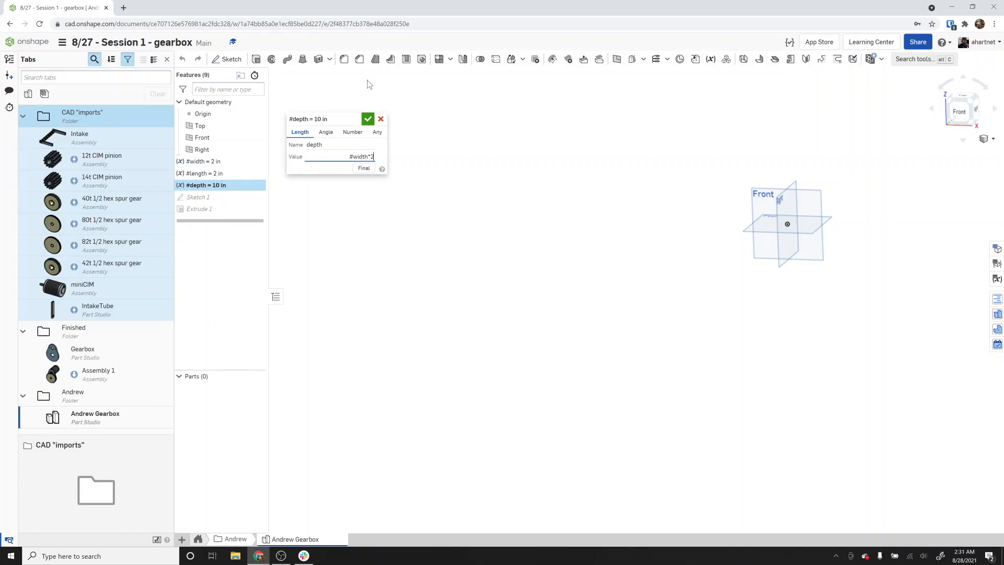
pyautogui.click(368, 119)
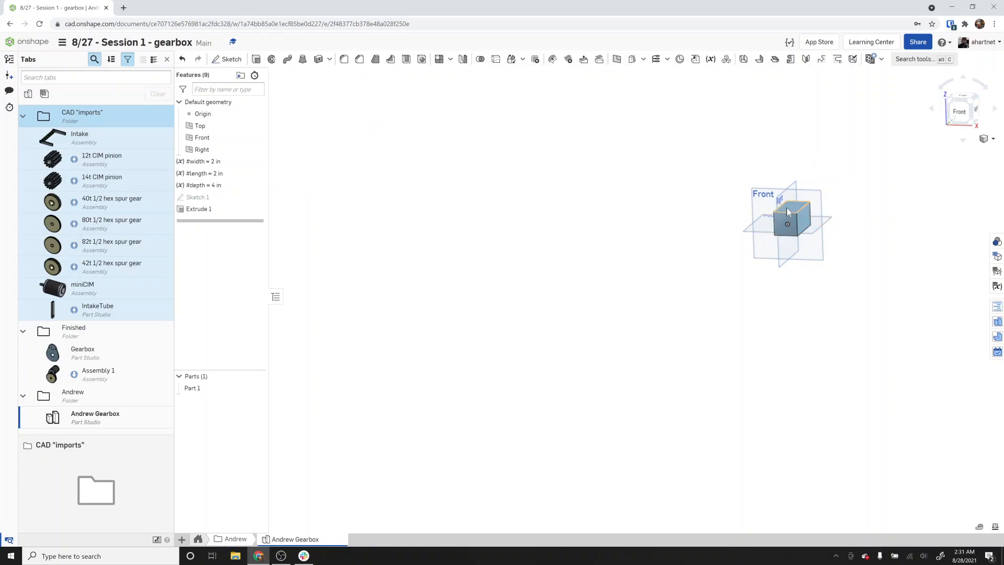
pyautogui.scroll(3, 787, 207)
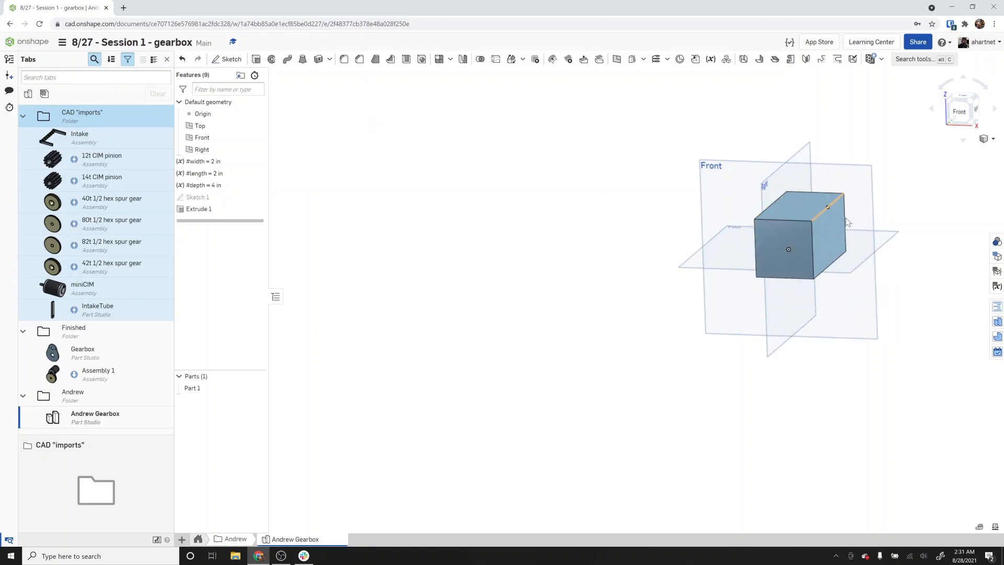
# Set the depth variable's value to #width.
pyautogui.doubleClick(227, 186)
pyautogui.write('#width')
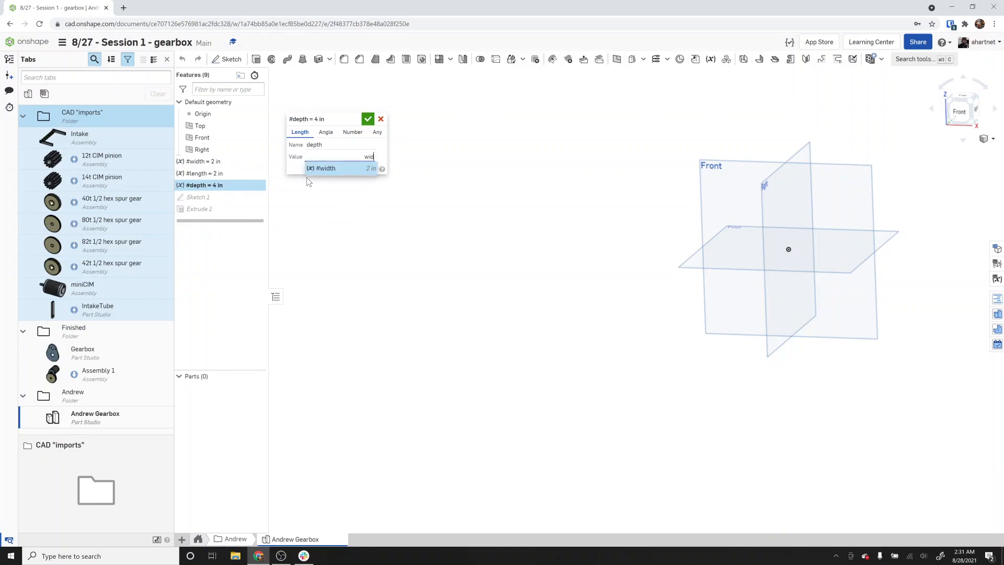
pyautogui.click(367, 119)
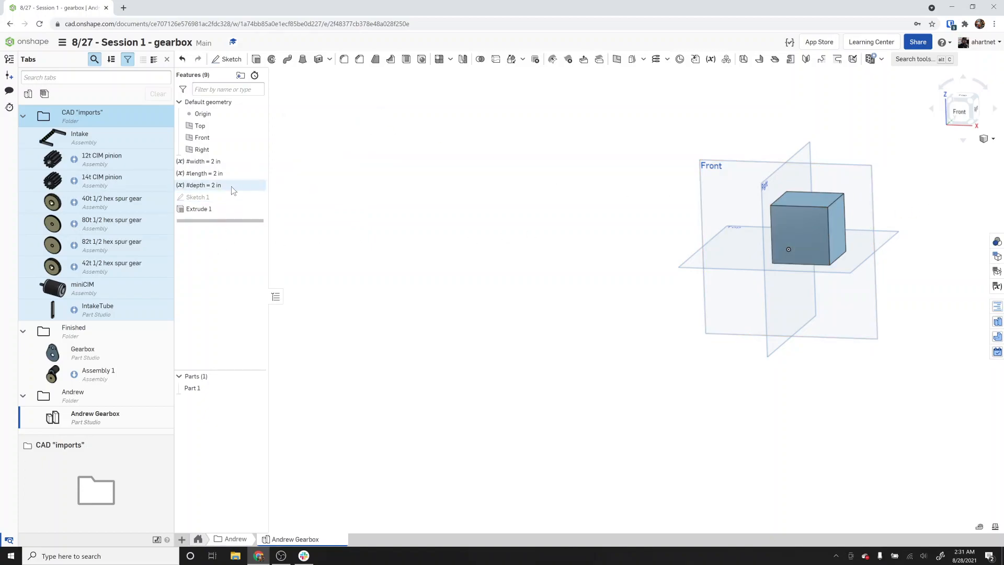
# Set the depth variable's value to 20 in.
pyautogui.doubleClick(231, 186)
pyautogui.write('20')
pyautogui.press('Return')
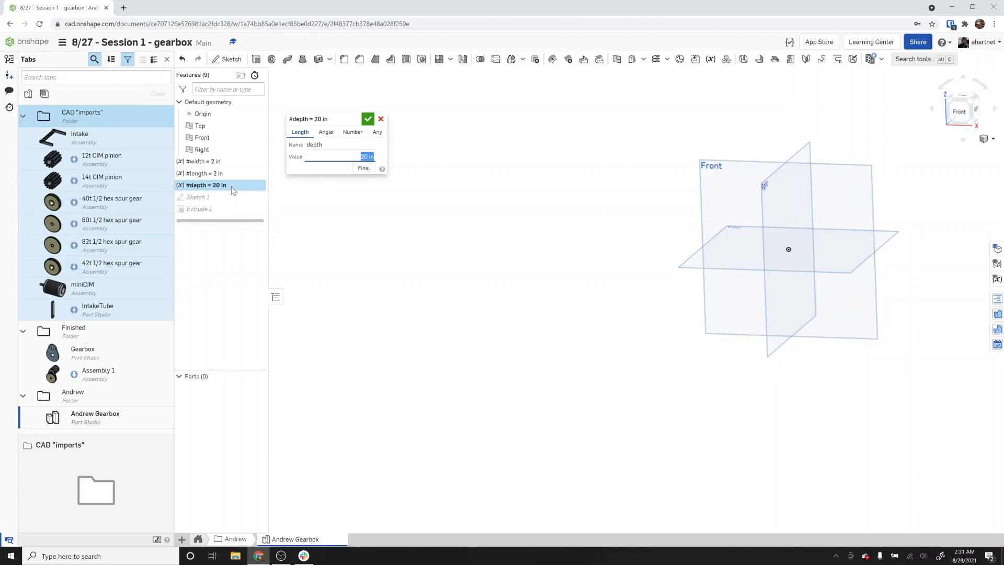
pyautogui.click(367, 120)
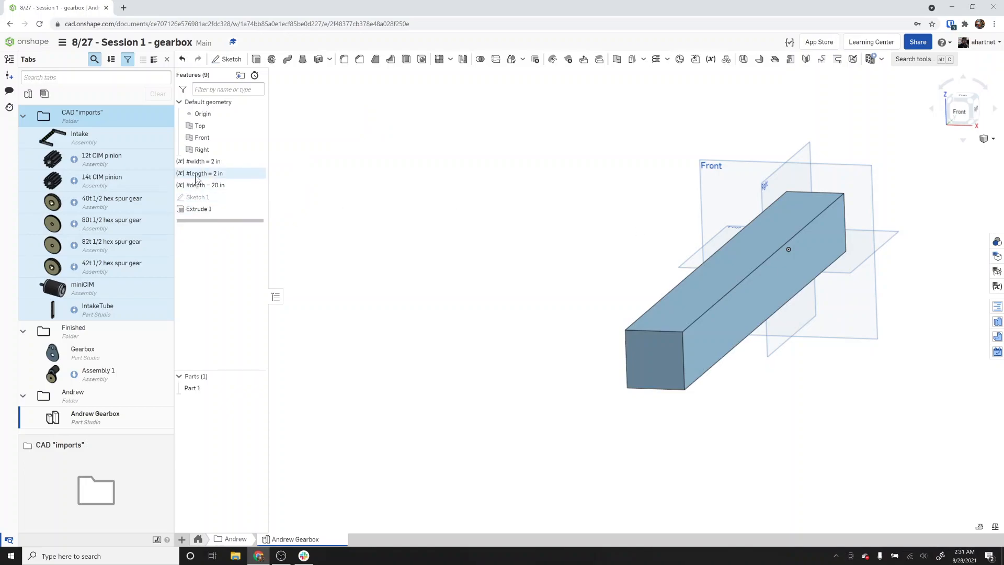
# Set the length variable's value to 40 in.
pyautogui.doubleClick(218, 173)
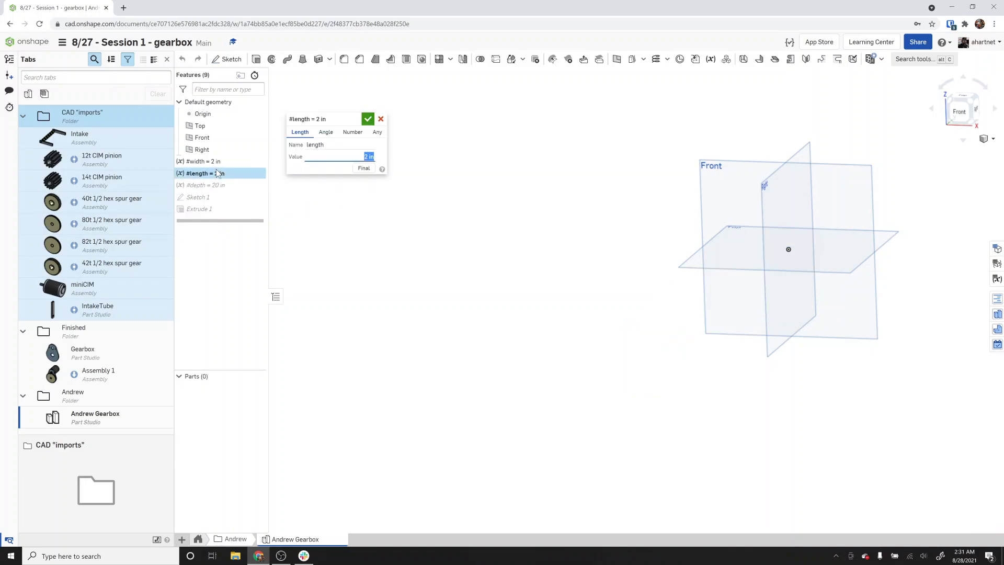
pyautogui.write('40')
pyautogui.press('Return')
pyautogui.click(368, 120)
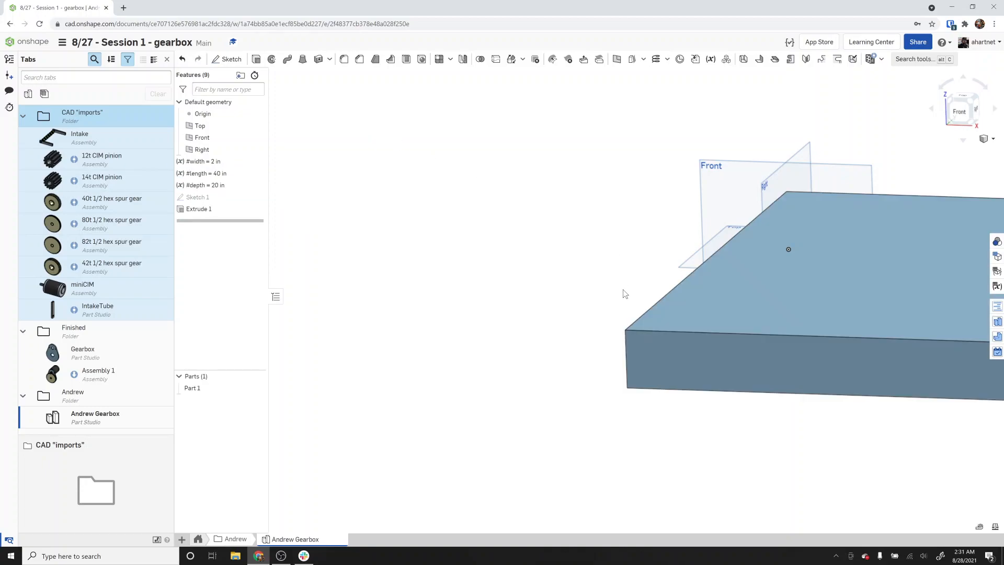
# Edit Sketch 1 to move the 40 length dimension above the rectangle, then close the sketch.
pyautogui.scroll(-4, 622, 290)
pyautogui.scroll(-3, 623, 289)
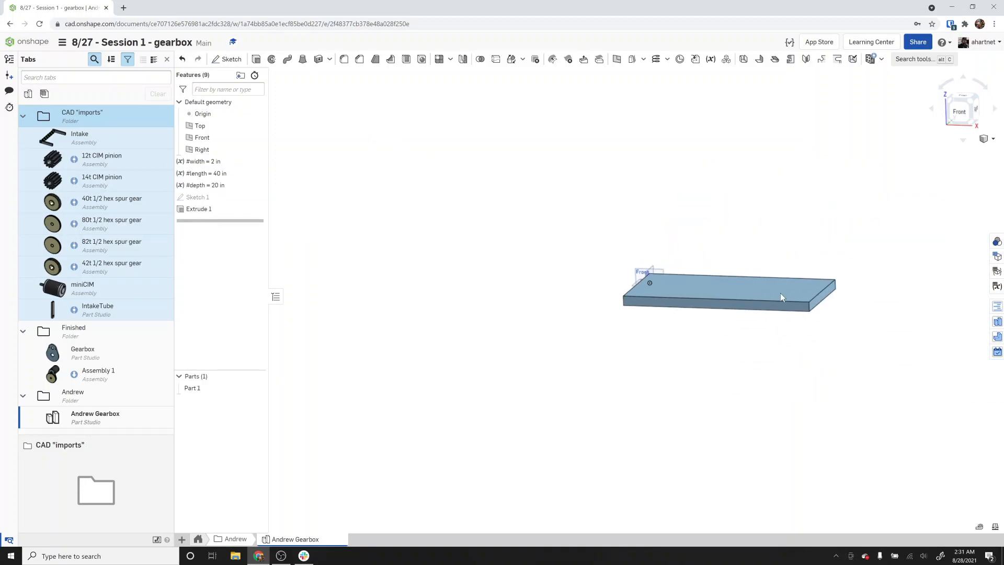
pyautogui.scroll(3, 774, 294)
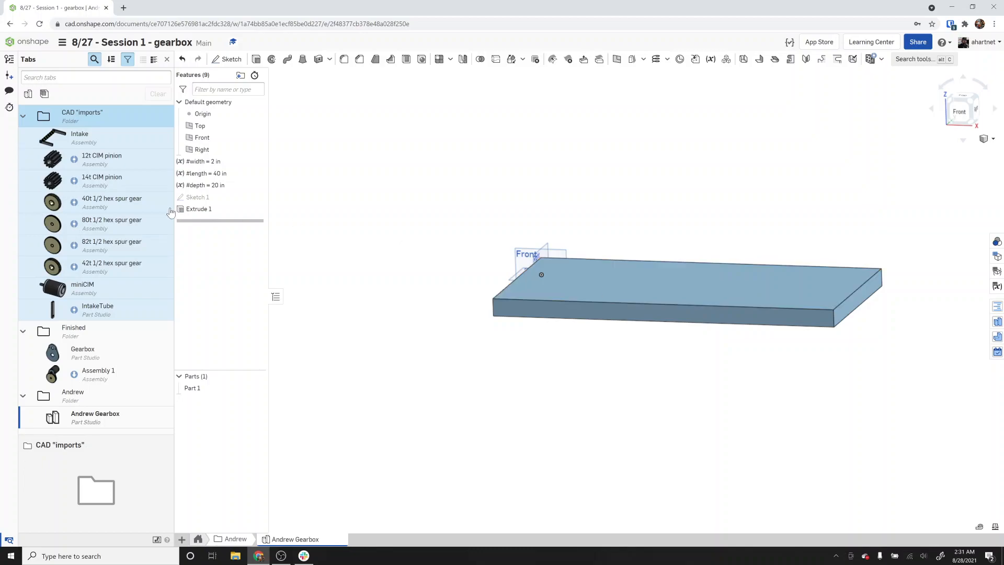
pyautogui.doubleClick(185, 202)
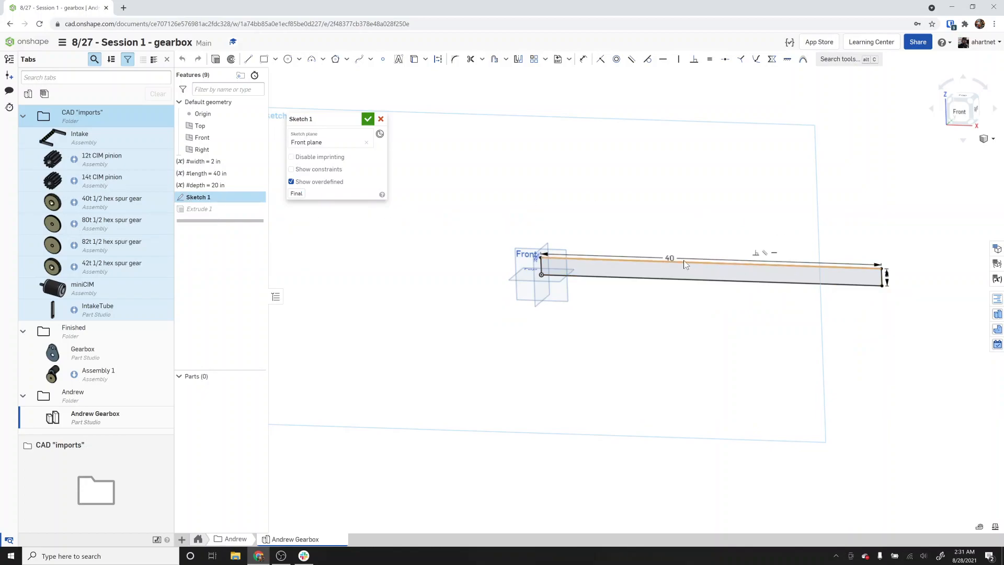
pyautogui.moveTo(660, 257); pyautogui.dragTo(674, 239)
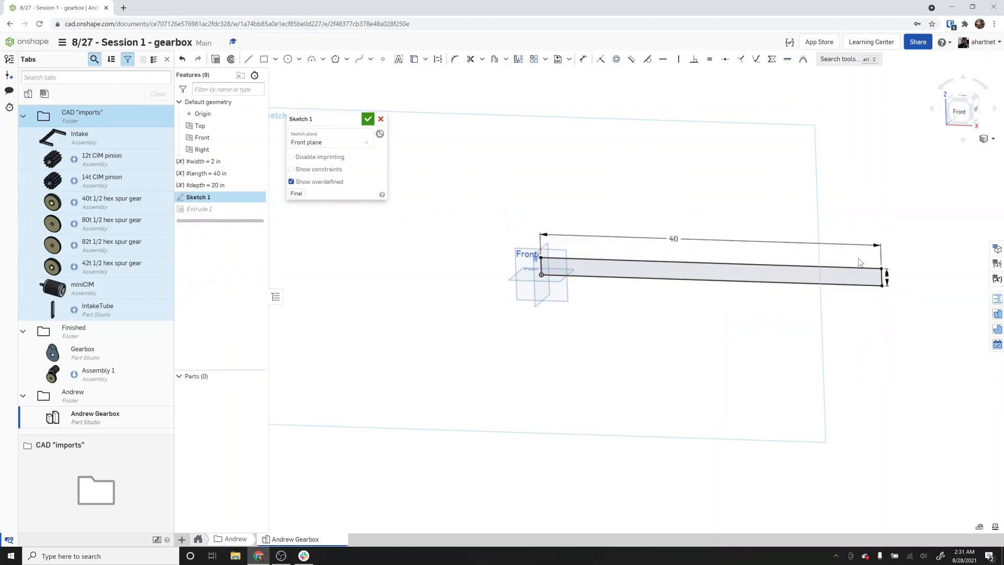
pyautogui.click(887, 275)
pyautogui.click(893, 299)
pyautogui.click(370, 119)
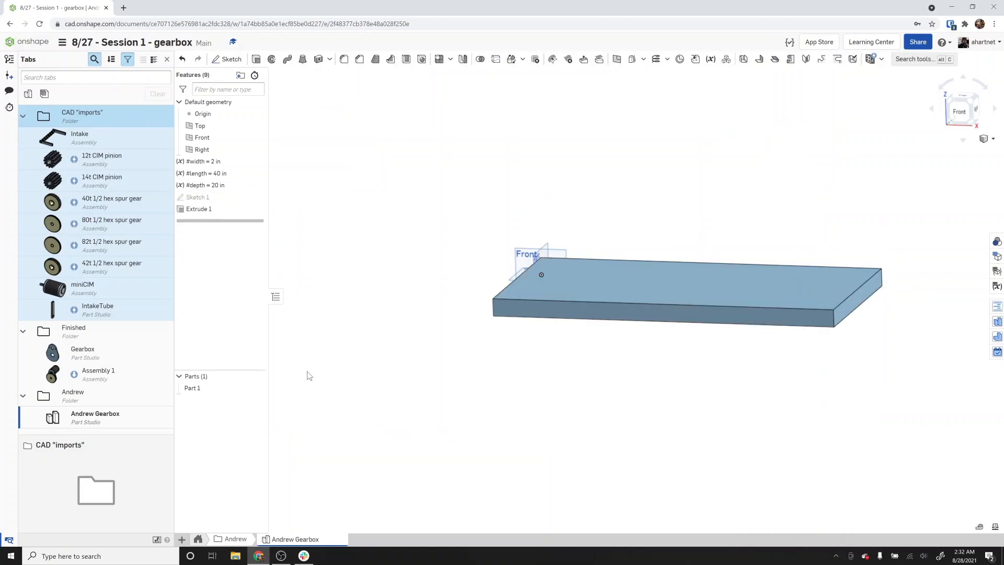
# Create a new Part Studio and rename it Andrew Gearbox.
pyautogui.moveTo(316, 543)
pyautogui.click(182, 540)
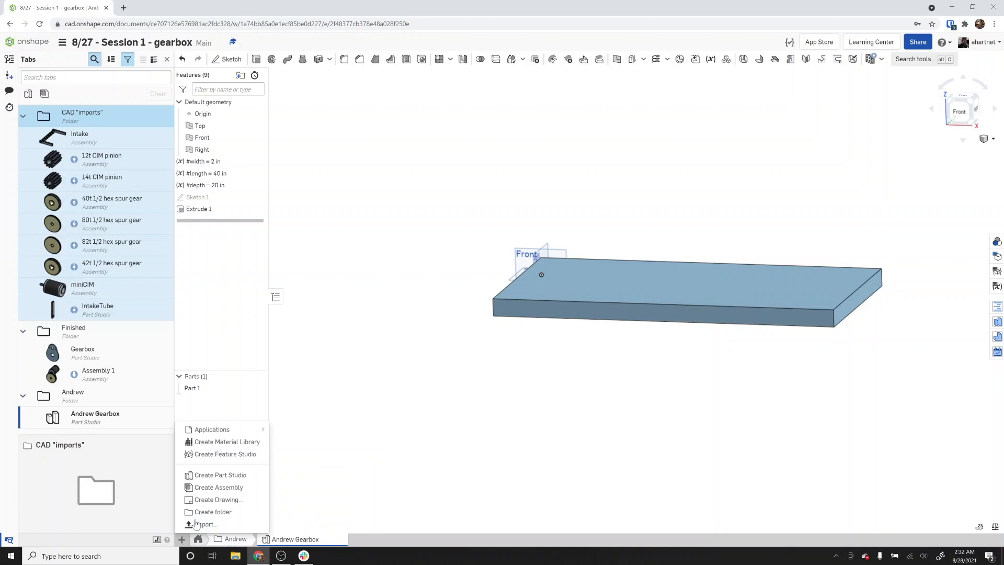
pyautogui.click(220, 475)
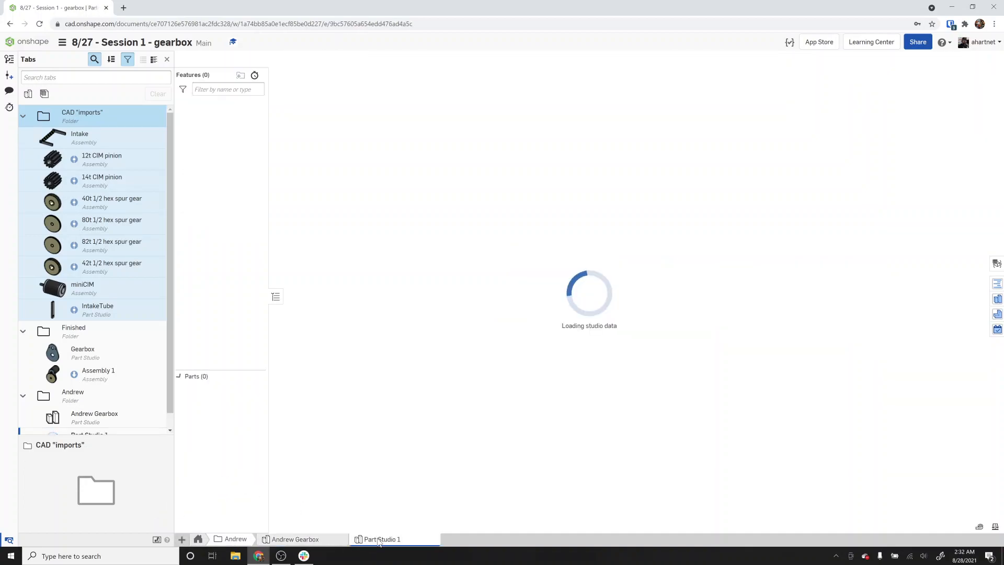
pyautogui.moveTo(380, 545)
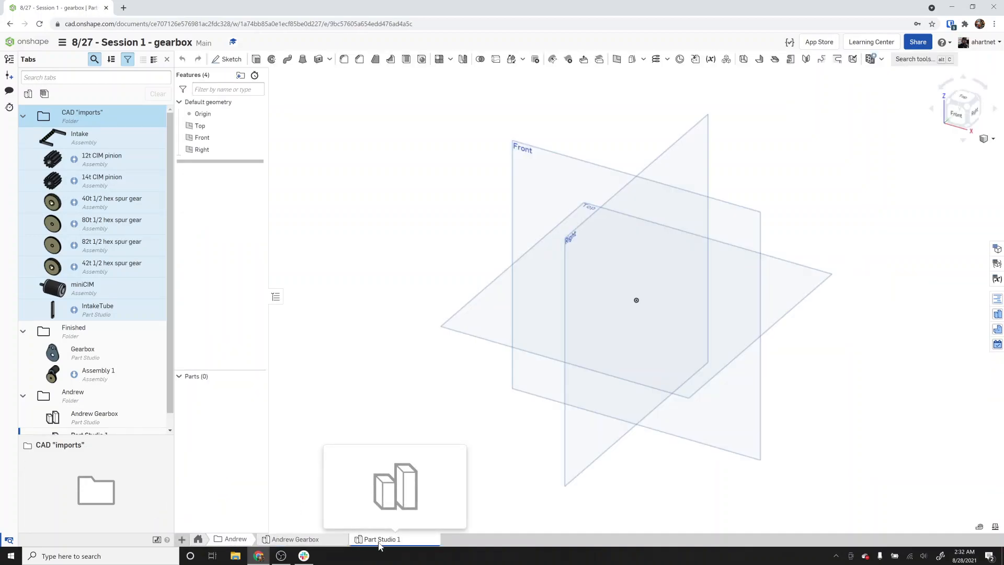
pyautogui.rightClick(379, 545)
pyautogui.click(374, 462)
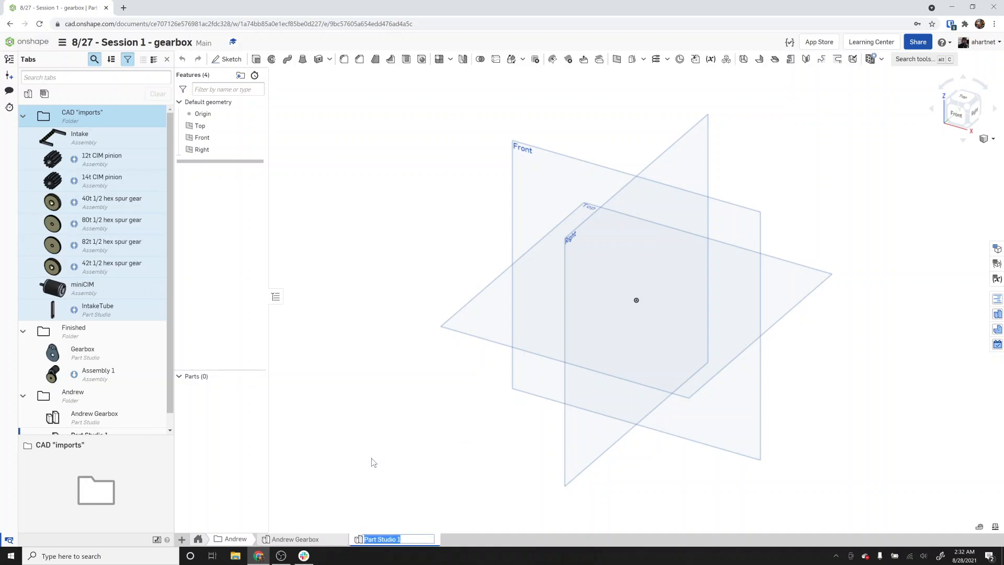
pyautogui.write('Andrew Gearbox')
pyautogui.press('Return')
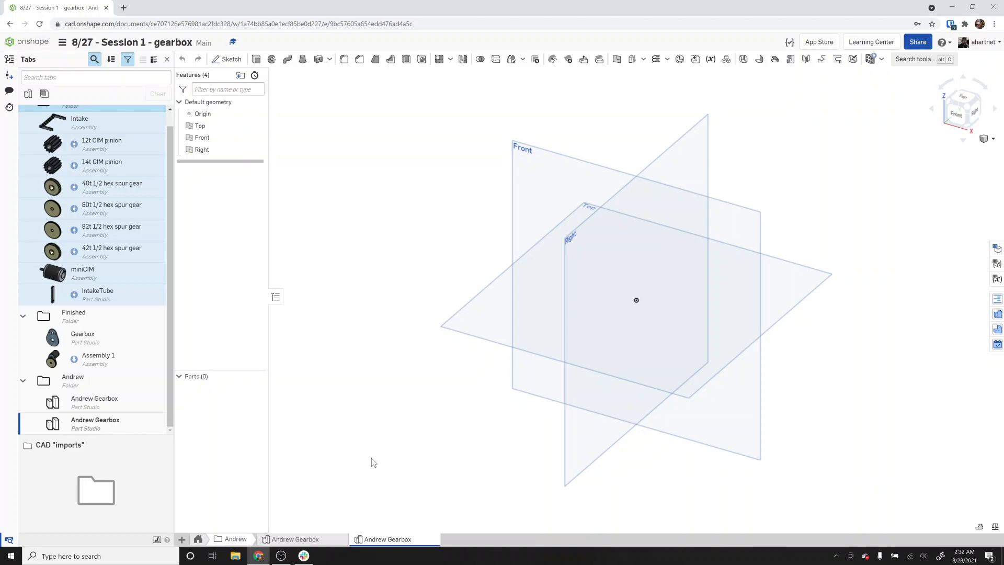
# Open a new browser tab and go to the Pearadox training page at pearadox5414.weebly.com.
pyautogui.hotkey('ctrl', 't')
pyautogui.write('pearadox')
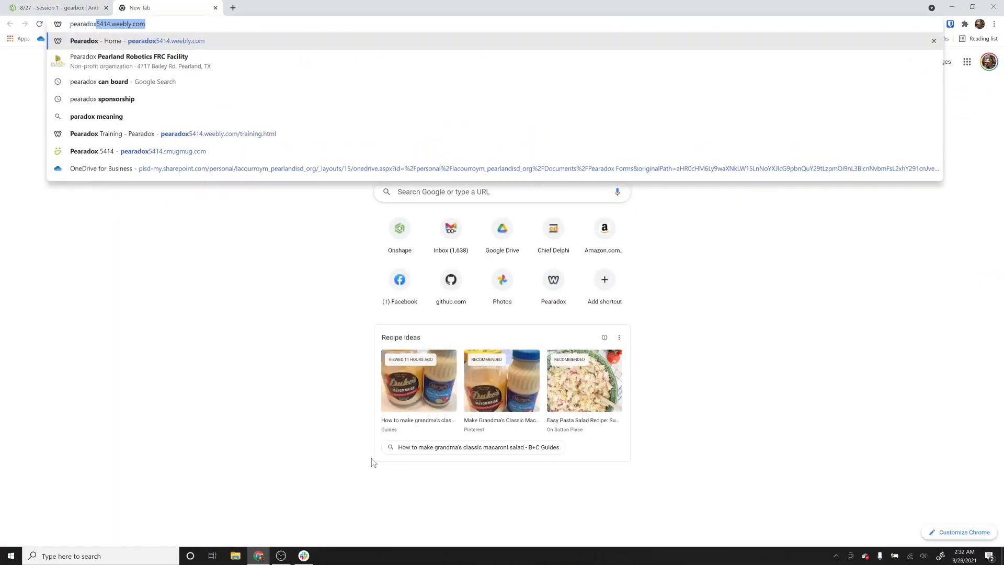
pyautogui.write('5414.weebly.com')
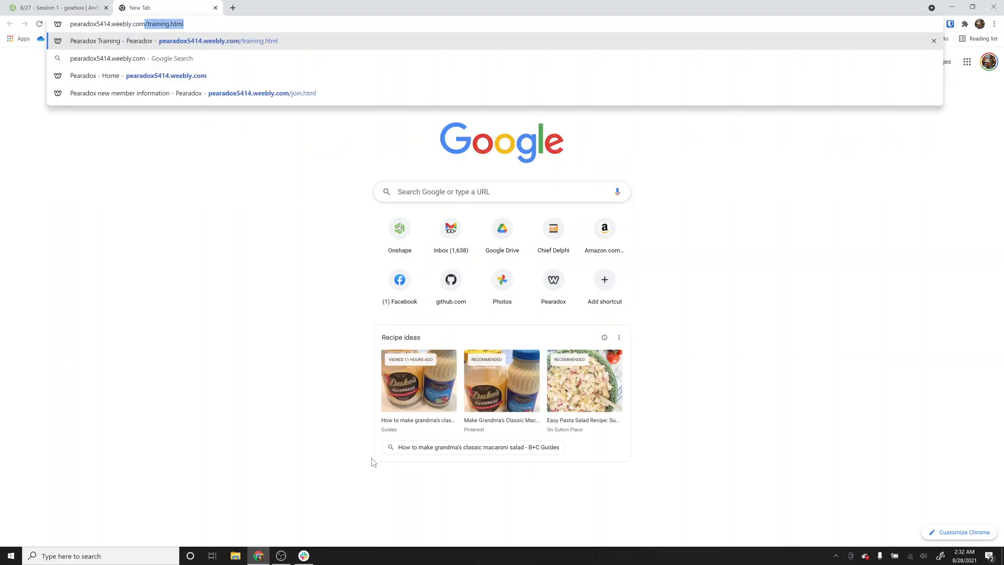
pyautogui.press('Return')
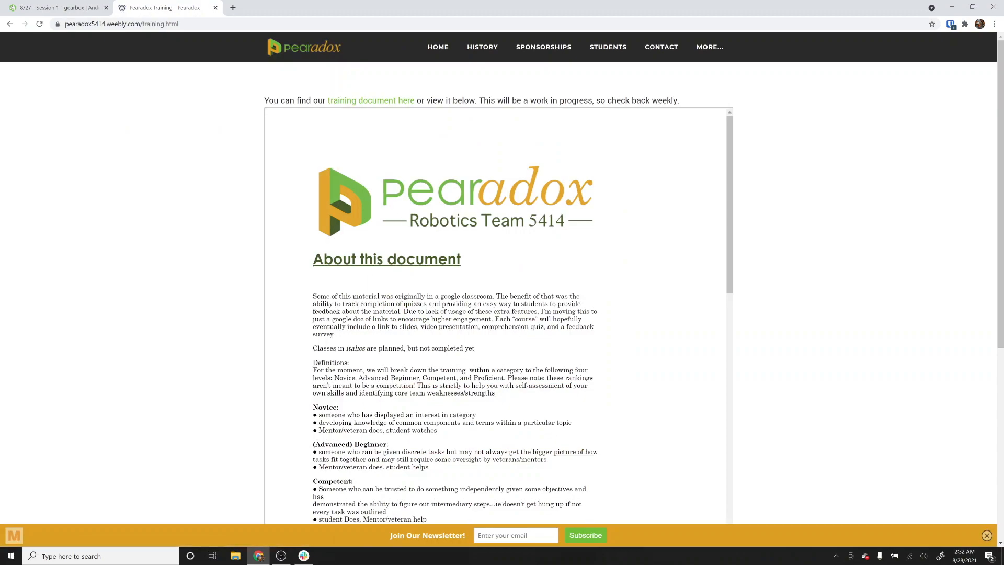
# Open the Intro to gears slides from the training document's Design section and advance to the third slide.
pyautogui.scroll(-5, 403, 231)
pyautogui.scroll(-12, 406, 353)
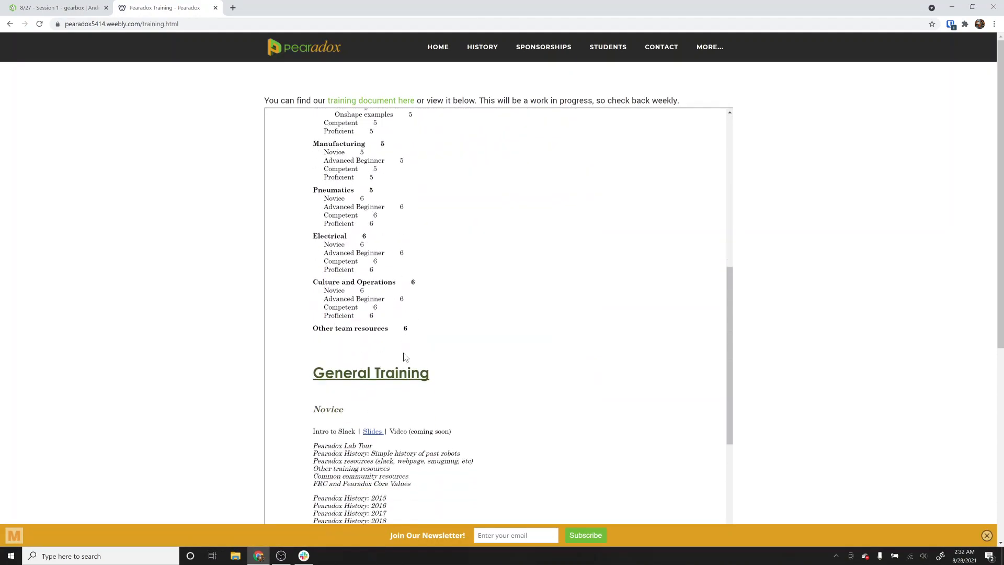
pyautogui.scroll(-3, 406, 358)
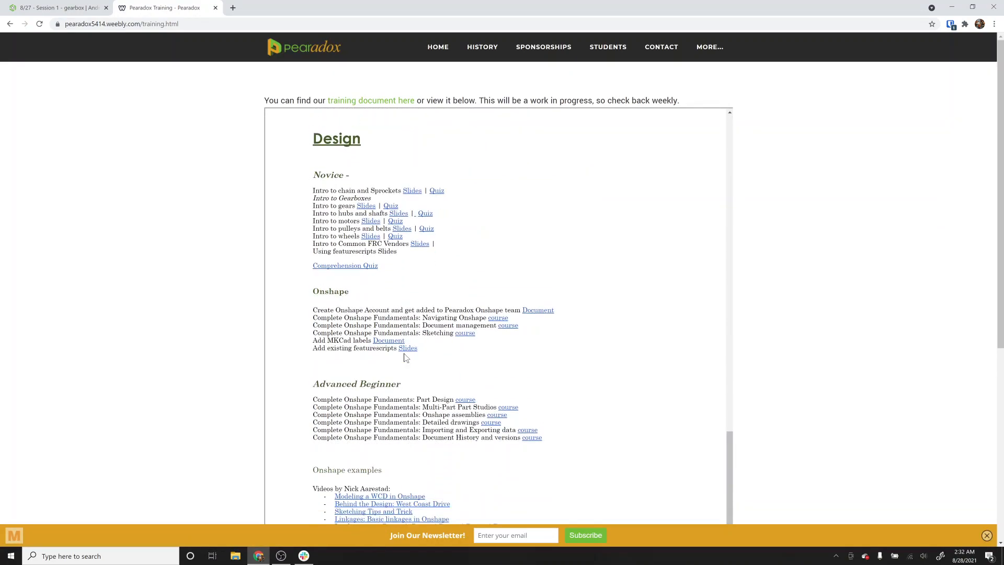
pyautogui.click(370, 208)
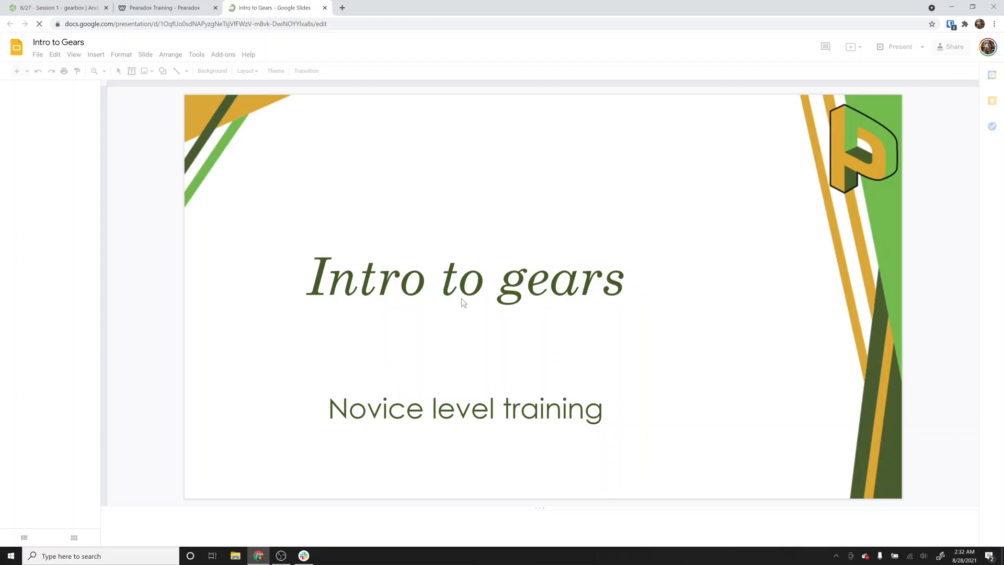
pyautogui.press('Down')
pyautogui.press('Down')
pyautogui.press('Down')
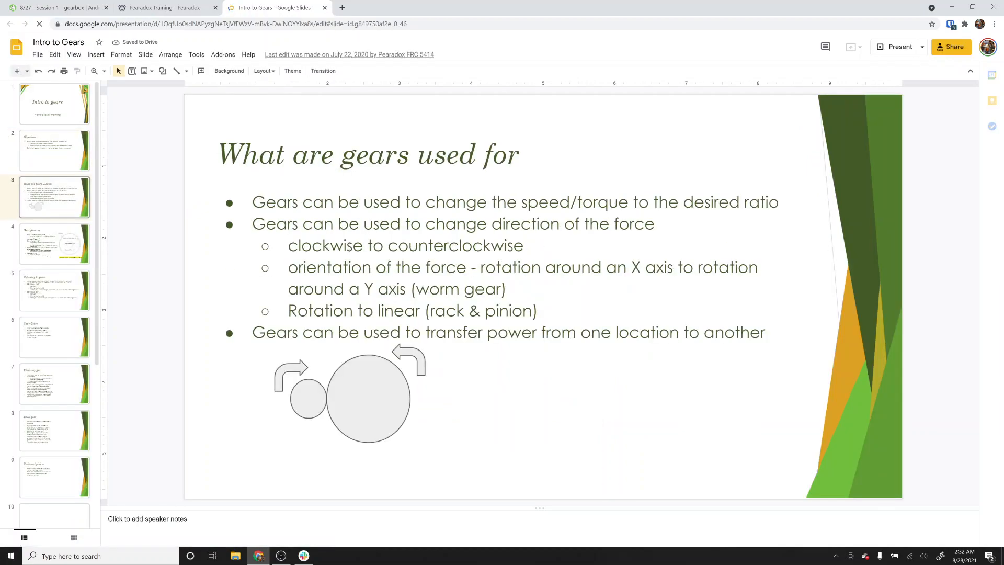
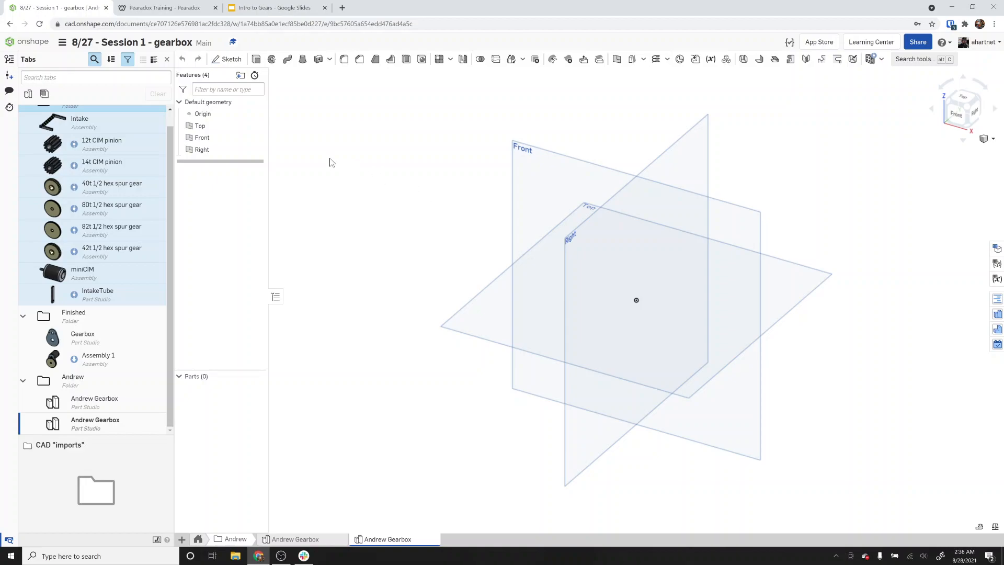
# Start a new sketch on the Front plane and view it normal to the screen.
pyautogui.click(227, 58)
pyautogui.click(551, 158)
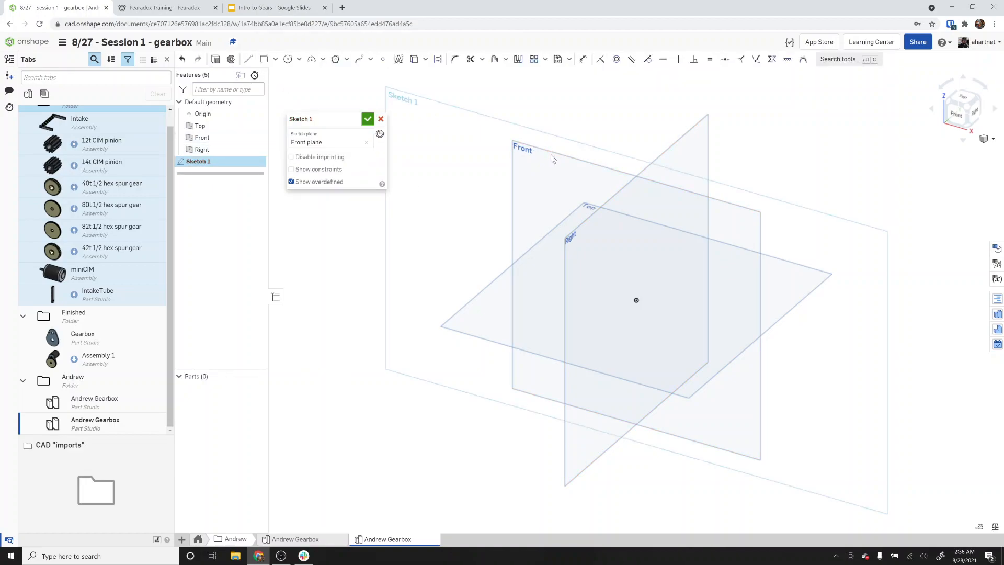
pyautogui.press('n')
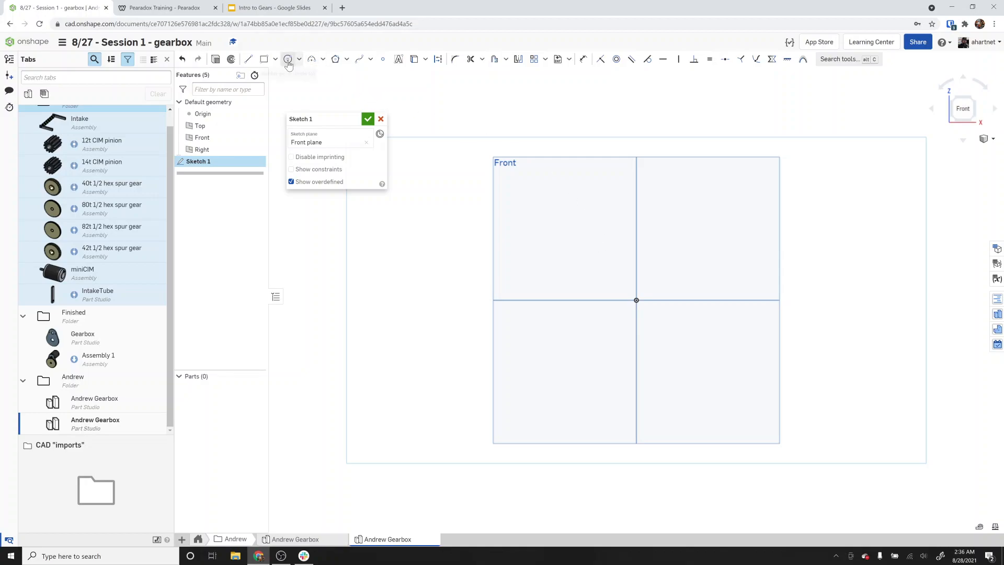
# Open a new browser tab and go to the VEXpro site at vexrobotics.com/pro.
pyautogui.click(342, 8)
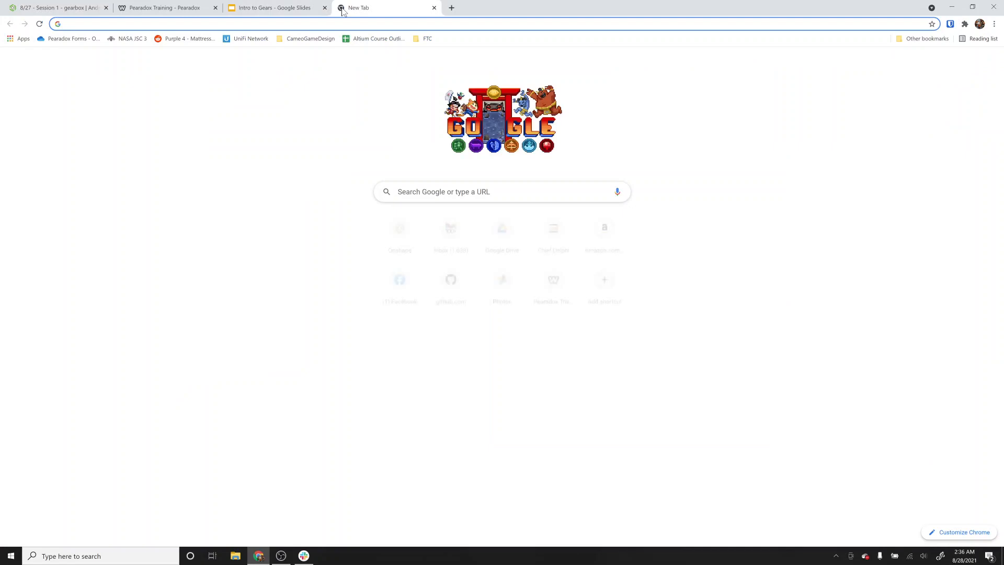
pyautogui.write('vexpro.com')
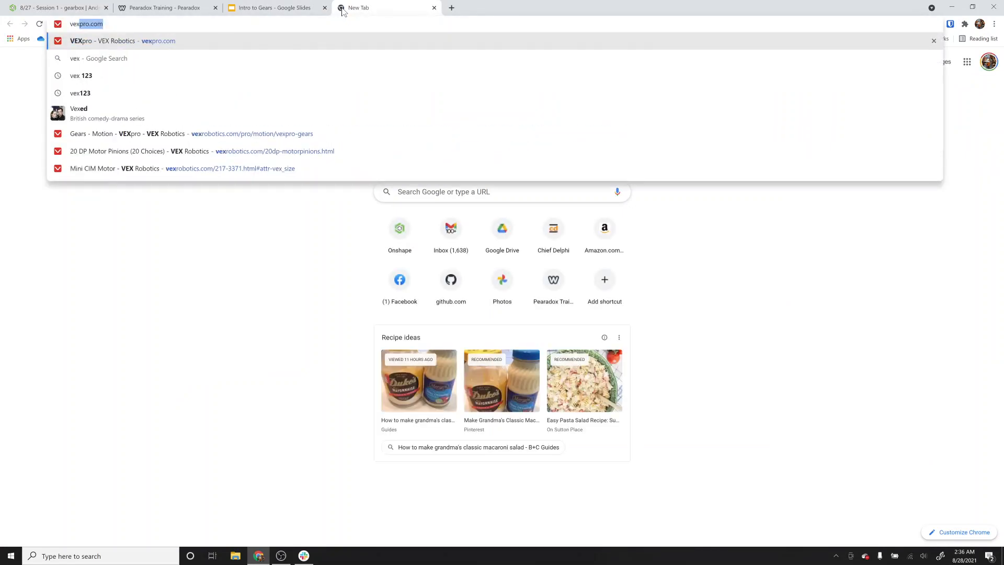
pyautogui.press('Return')
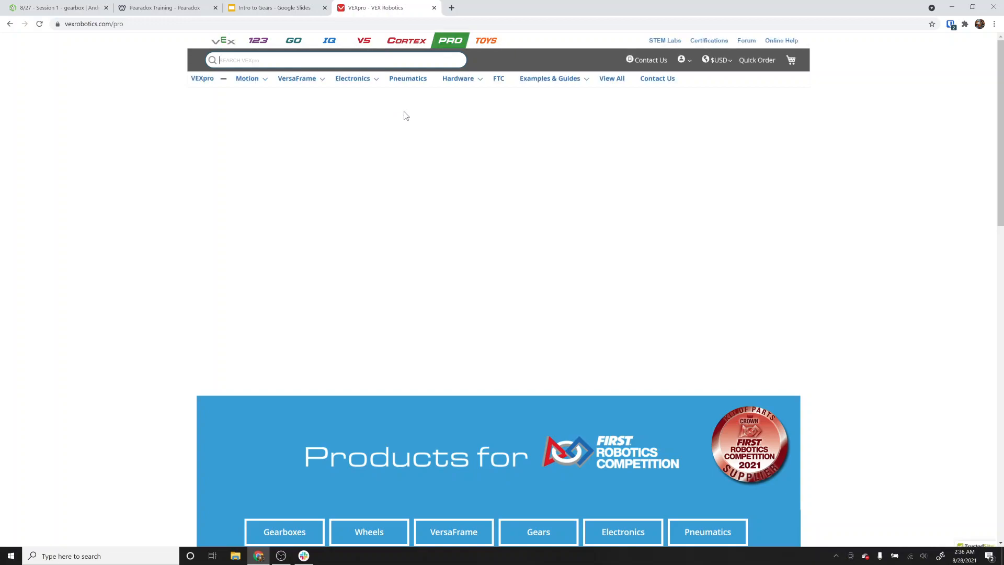
# Navigate through the Electronics products to the Mini CIM Motor product page.
pyautogui.moveTo(264, 80)
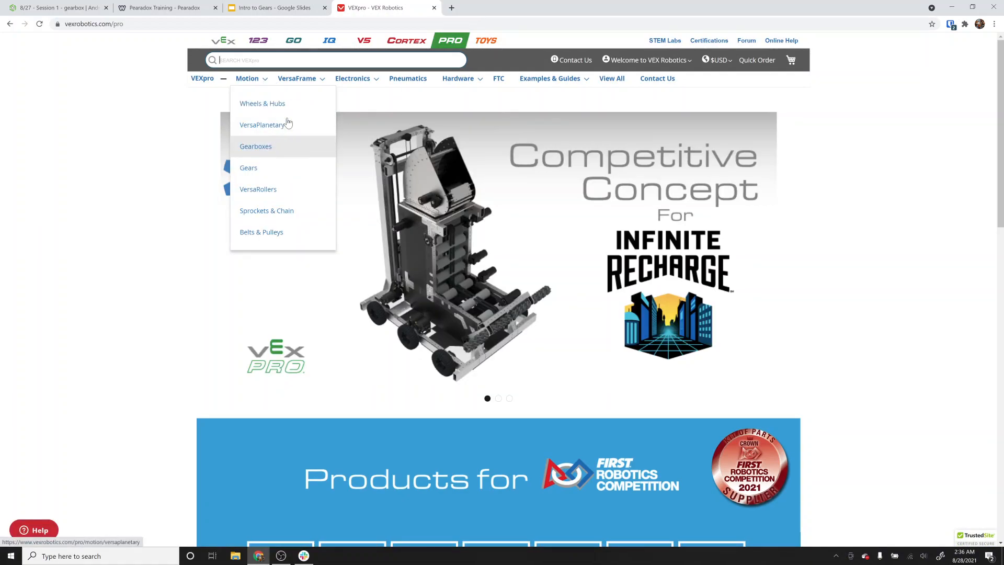
pyautogui.moveTo(349, 87)
pyautogui.moveTo(464, 81)
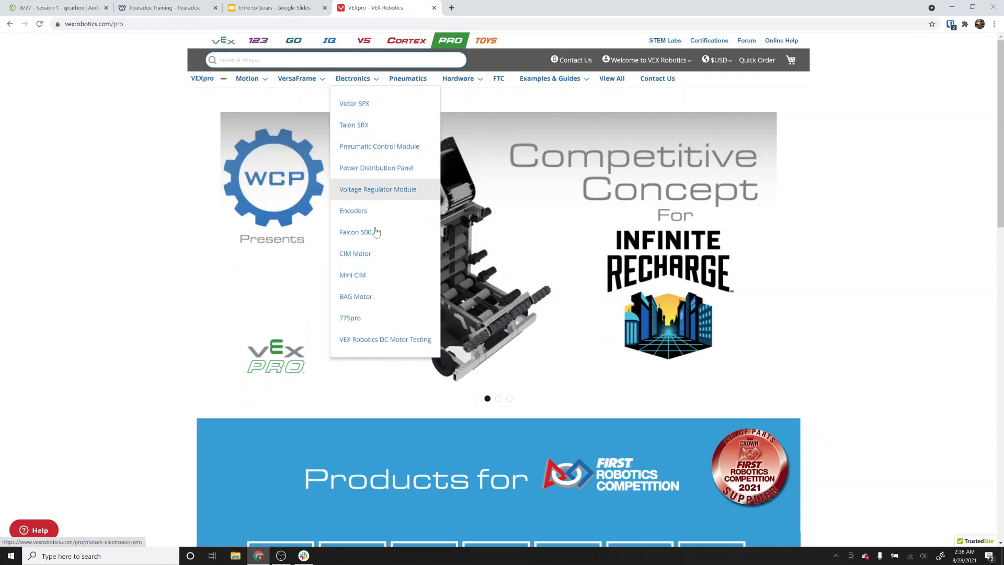
pyautogui.click(373, 253)
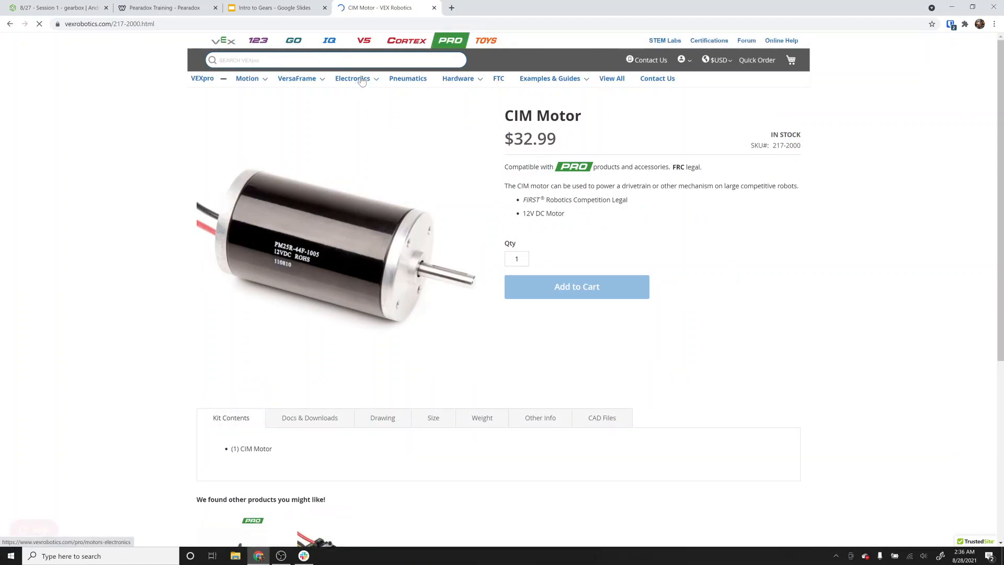
pyautogui.moveTo(382, 77)
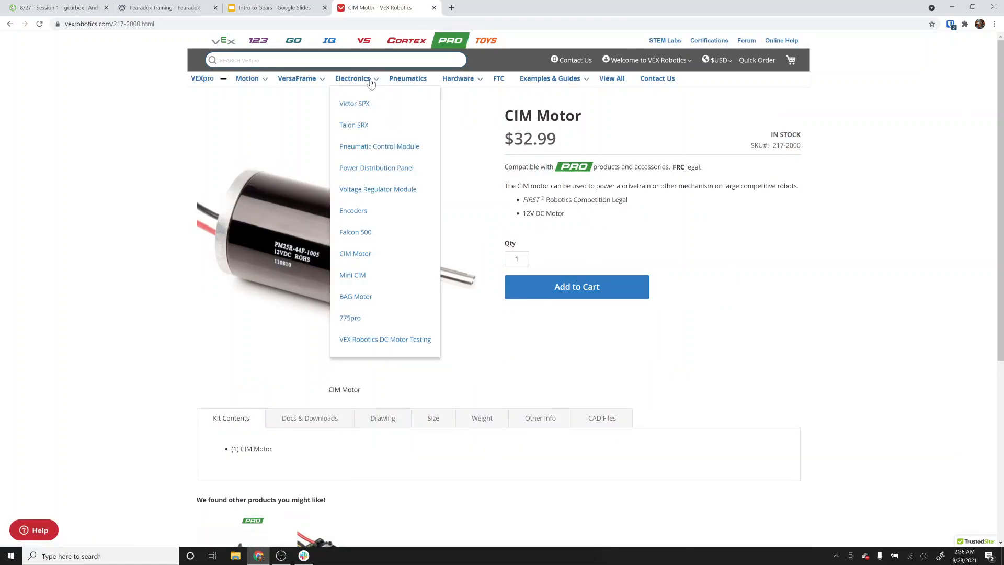
pyautogui.click(375, 275)
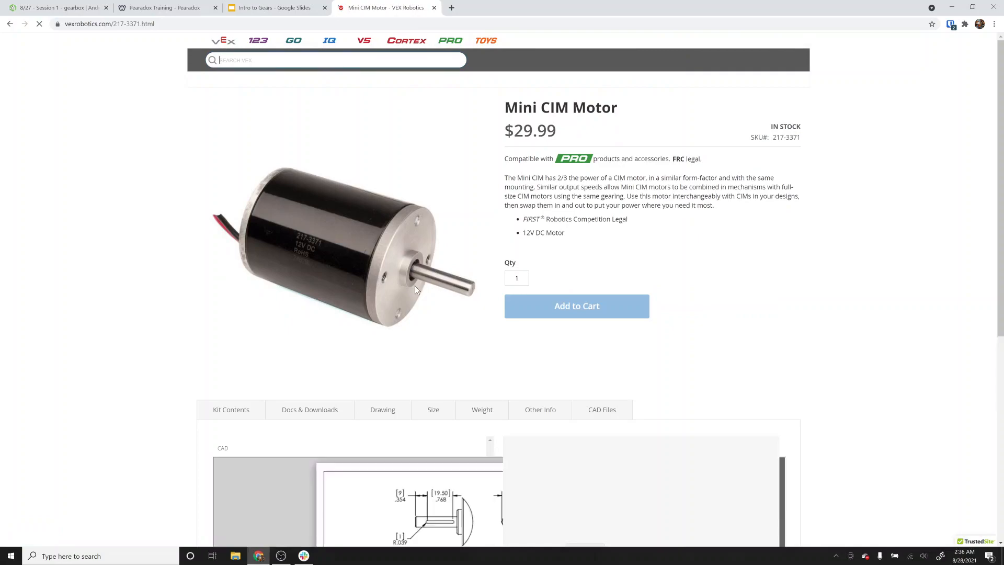
# Open the Mini CIM Motor (217-3371) drawing PDF in a new tab from the product's Drawing section.
pyautogui.scroll(-1, 415, 285)
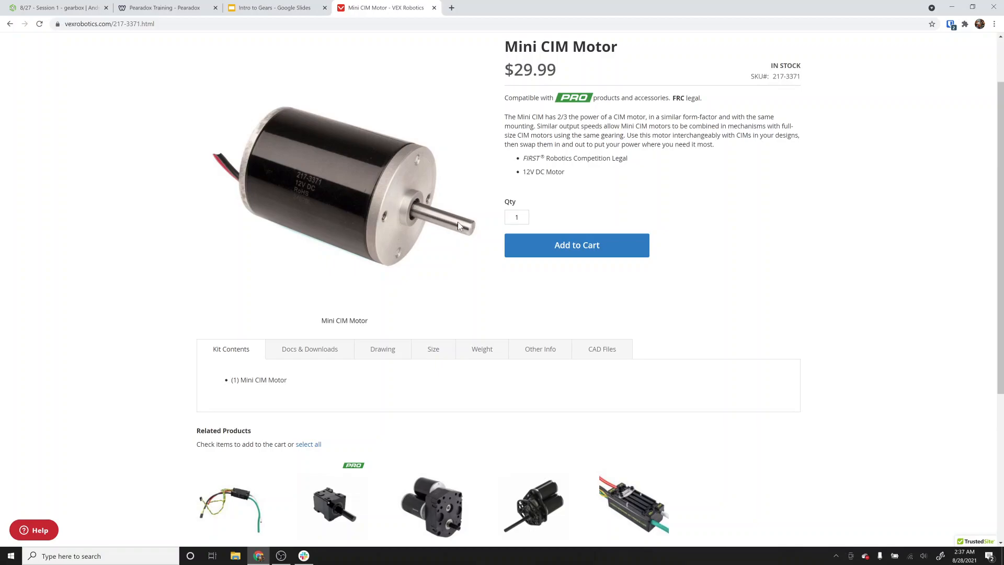
pyautogui.scroll(-1, 458, 223)
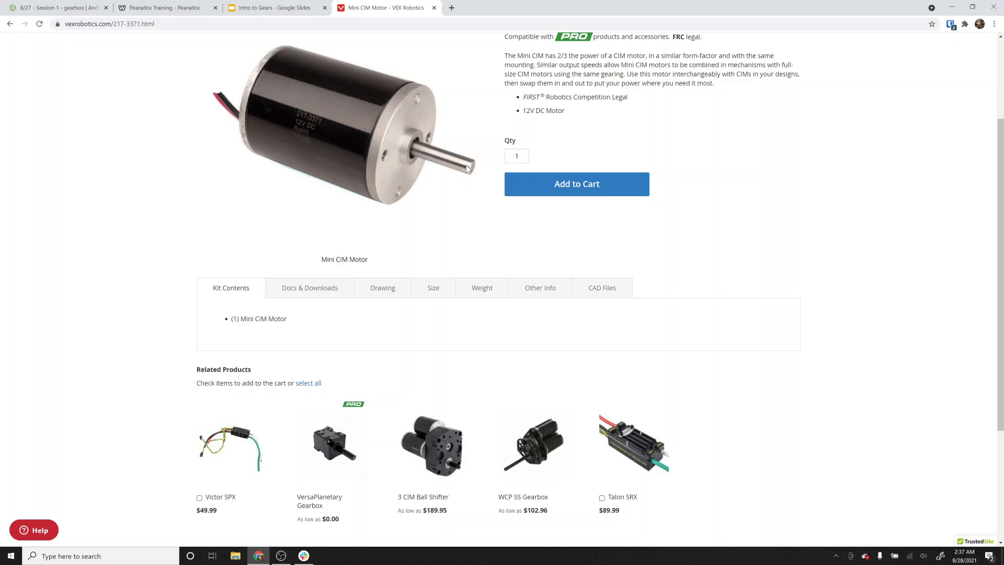
pyautogui.scroll(-1, 466, 165)
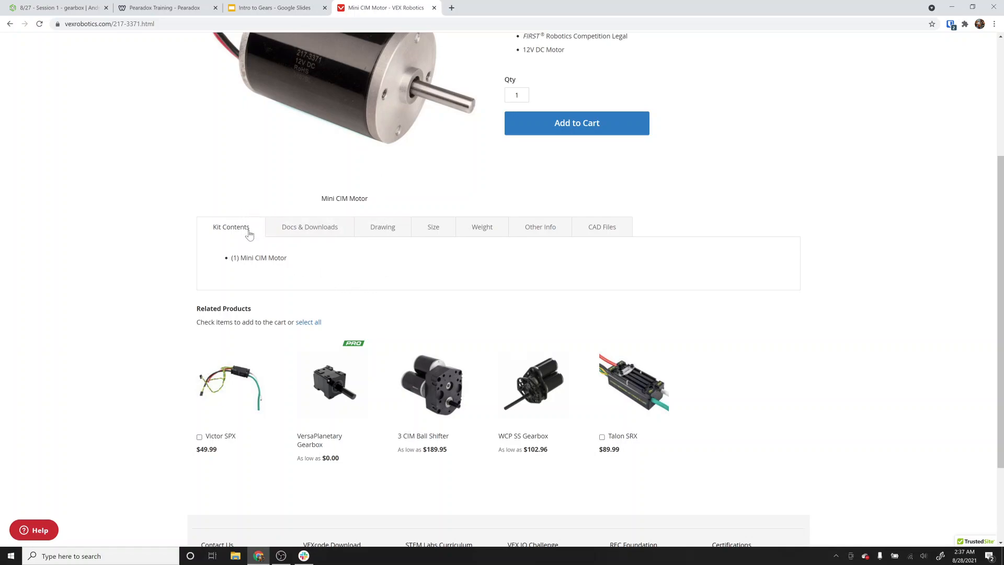
pyautogui.click(374, 228)
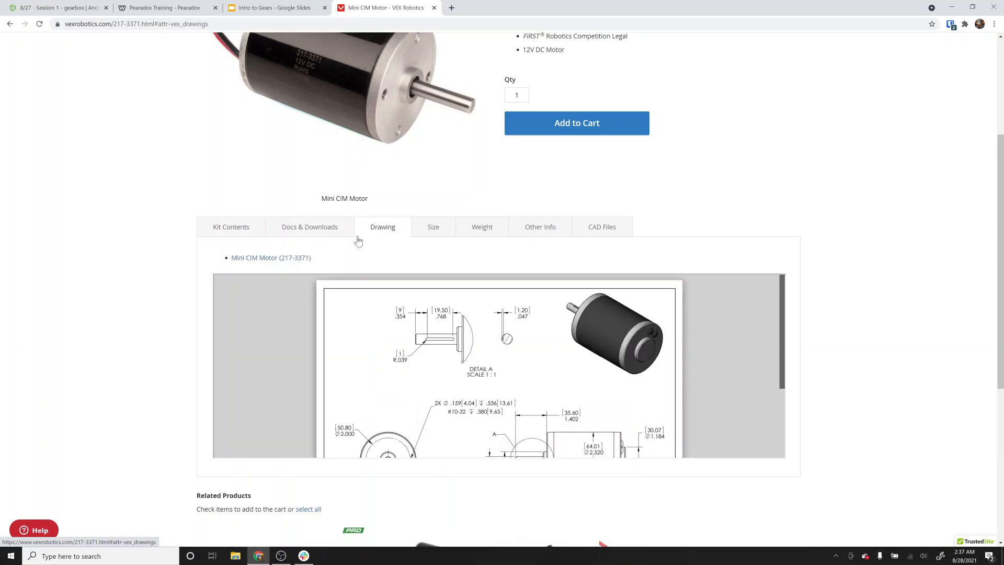
pyautogui.rightClick(291, 263)
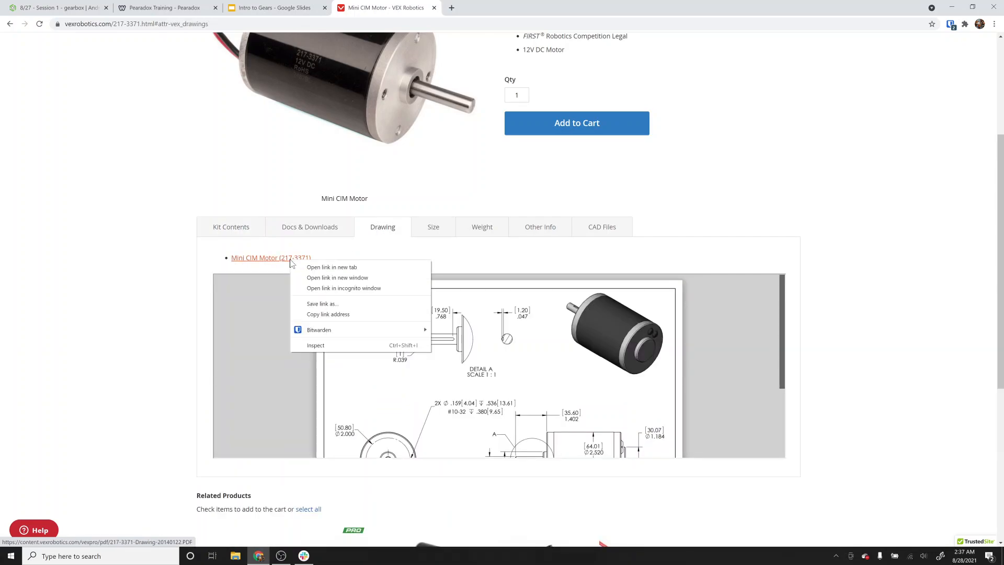
pyautogui.click(324, 267)
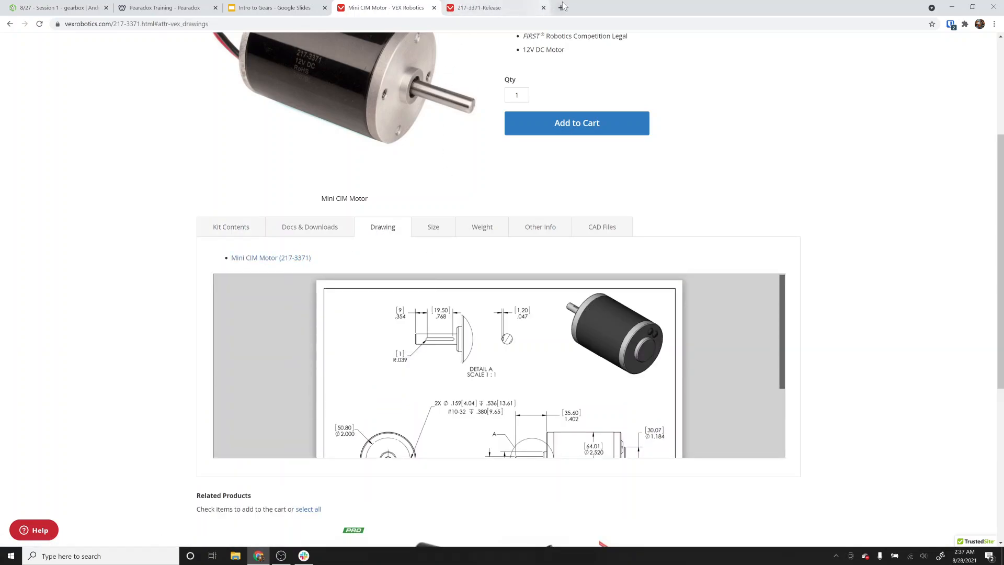
# Browse the VEXpro Gears product listing under Motion.
pyautogui.scroll(4, 307, 170)
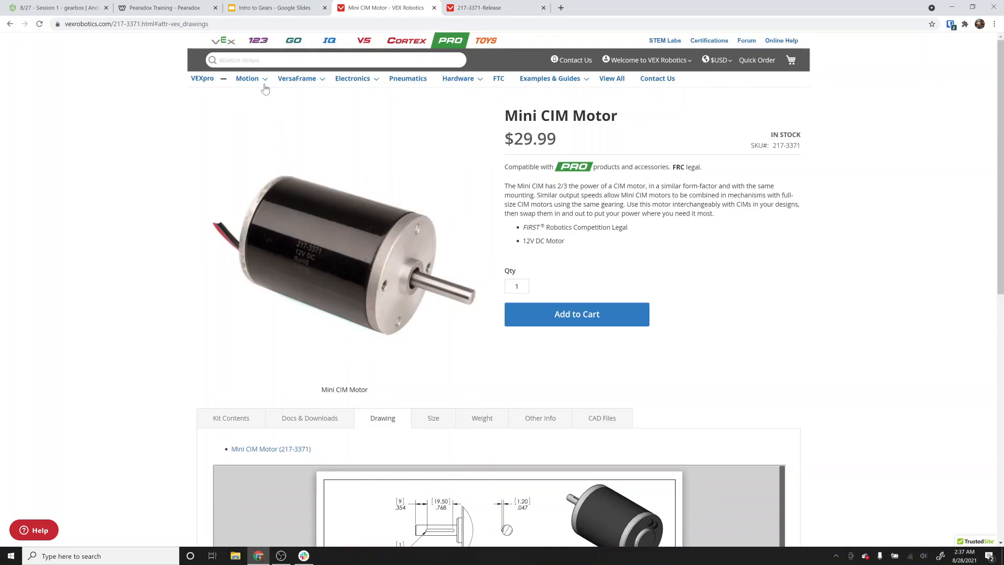
pyautogui.moveTo(260, 84)
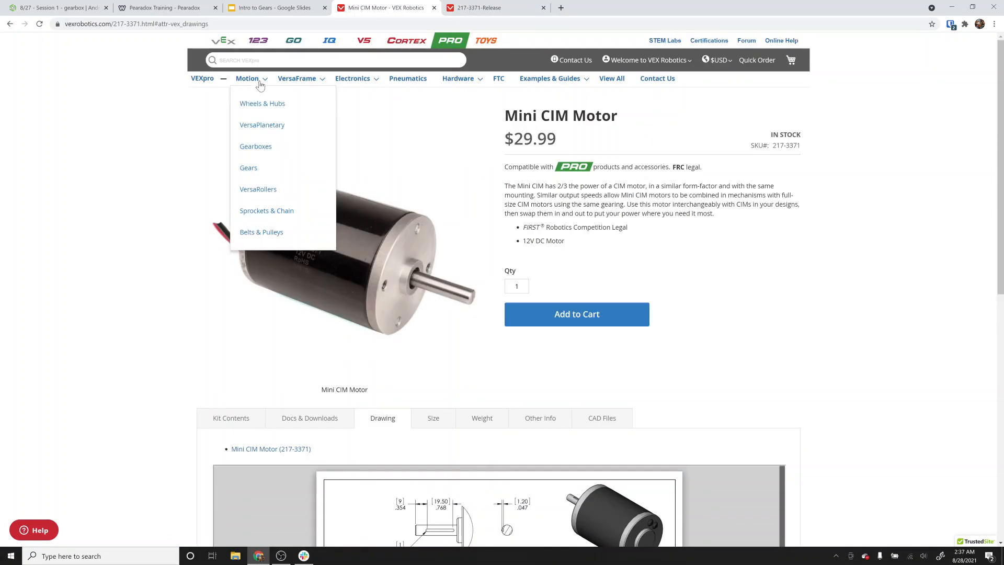
pyautogui.click(249, 168)
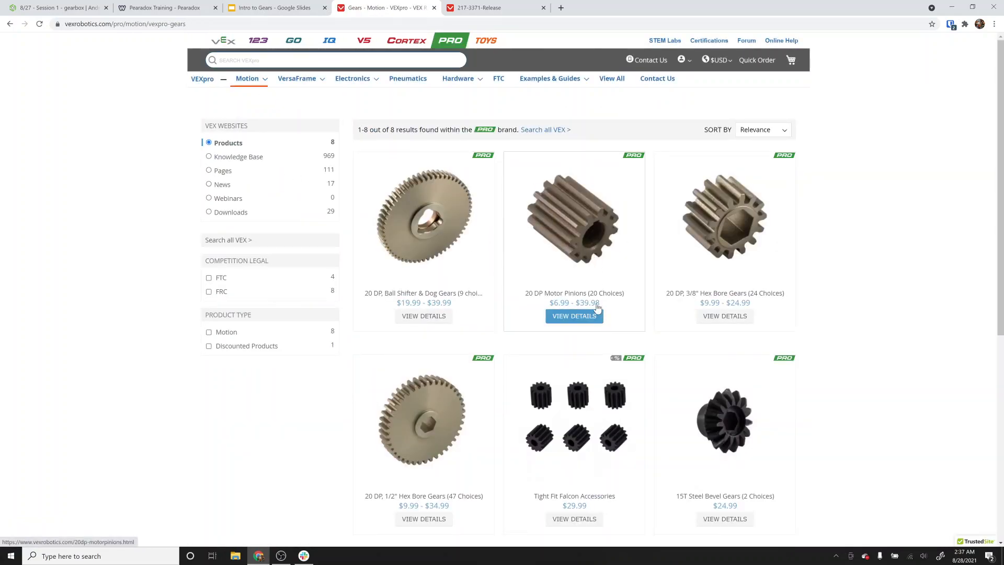
pyautogui.scroll(-1, 575, 314)
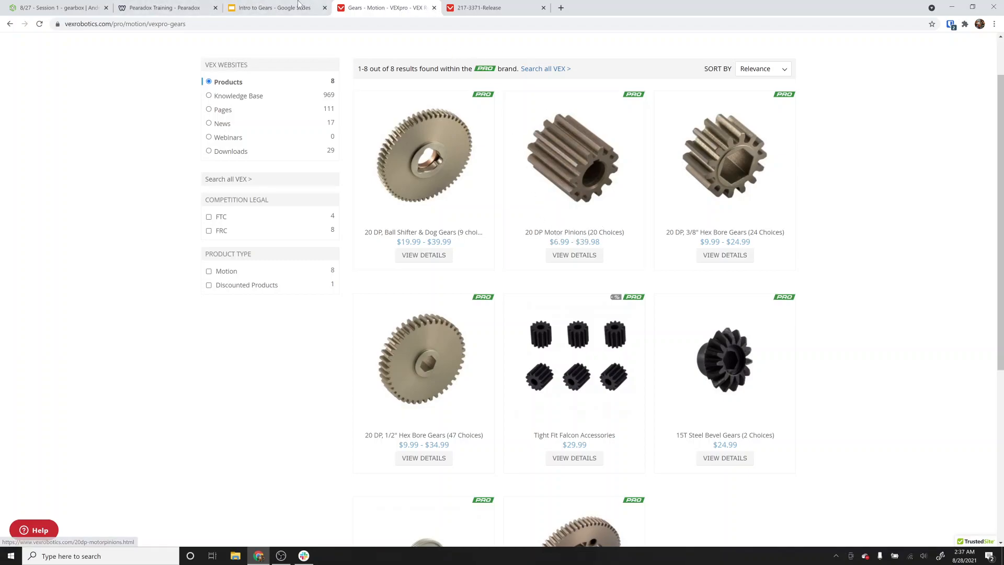
# Examine the Mini CIM drawing PDF, zooming in on the shaft and motor body dimensions.
pyautogui.click(454, 8)
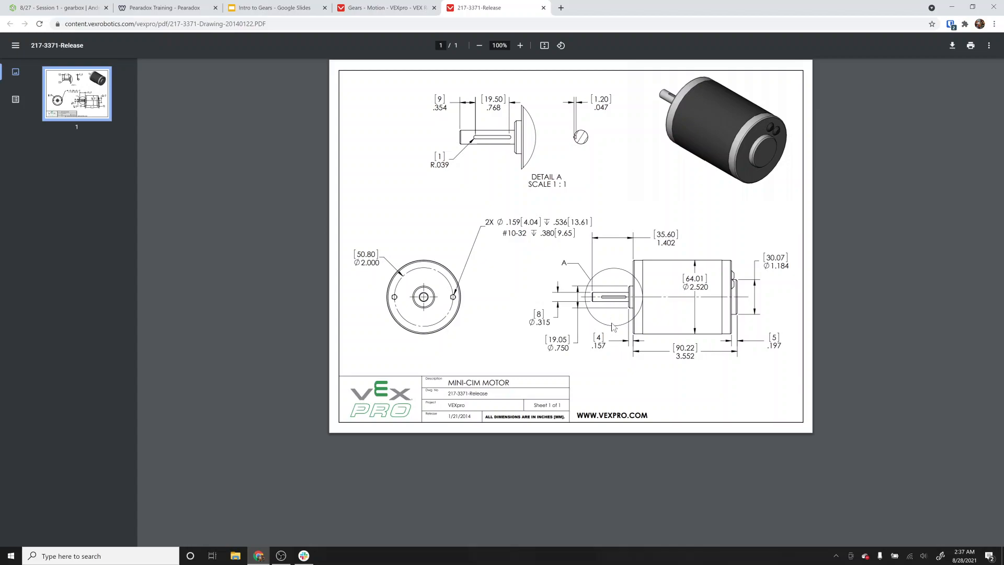
pyautogui.keyDown('ctrl'); pyautogui.scroll(5, 612, 324); pyautogui.keyUp('ctrl')
pyautogui.keyDown('ctrl'); pyautogui.scroll(3, 627, 331); pyautogui.keyUp('ctrl')
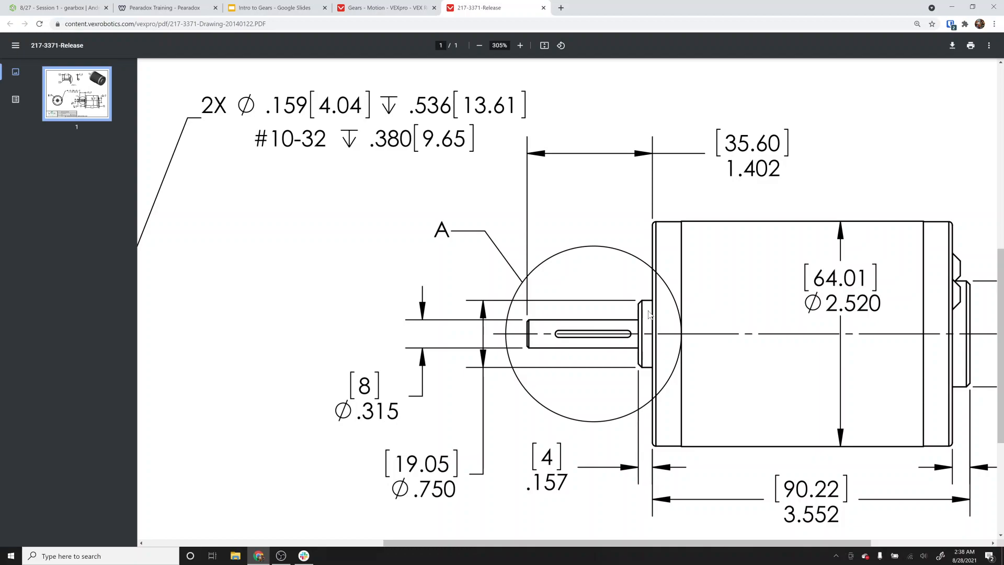
pyautogui.keyDown('ctrl'); pyautogui.scroll(-5, 649, 314); pyautogui.keyUp('ctrl')
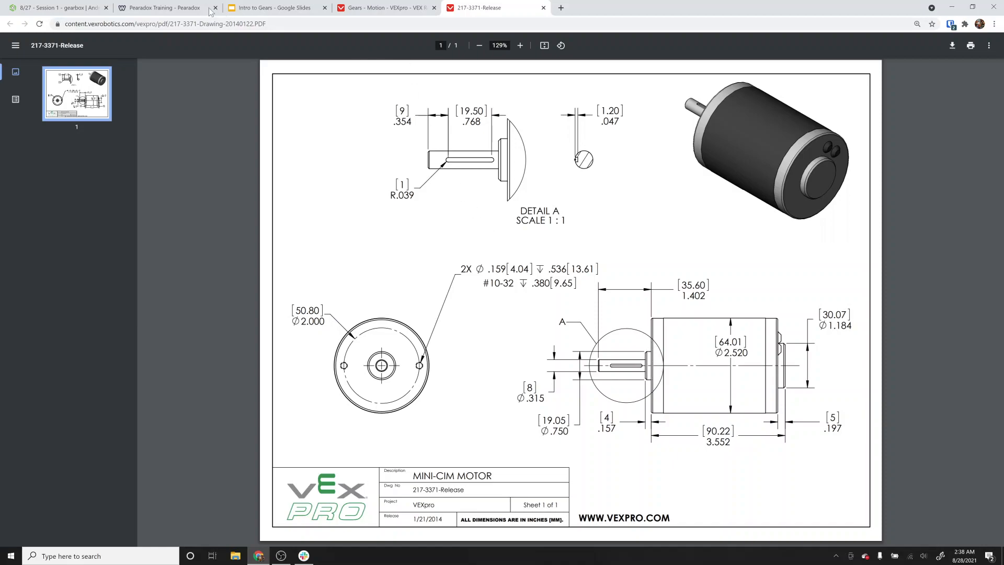
# Return to the Onshape sketch and draw a small construction circle in the upper-right quadrant.
pyautogui.click(41, 9)
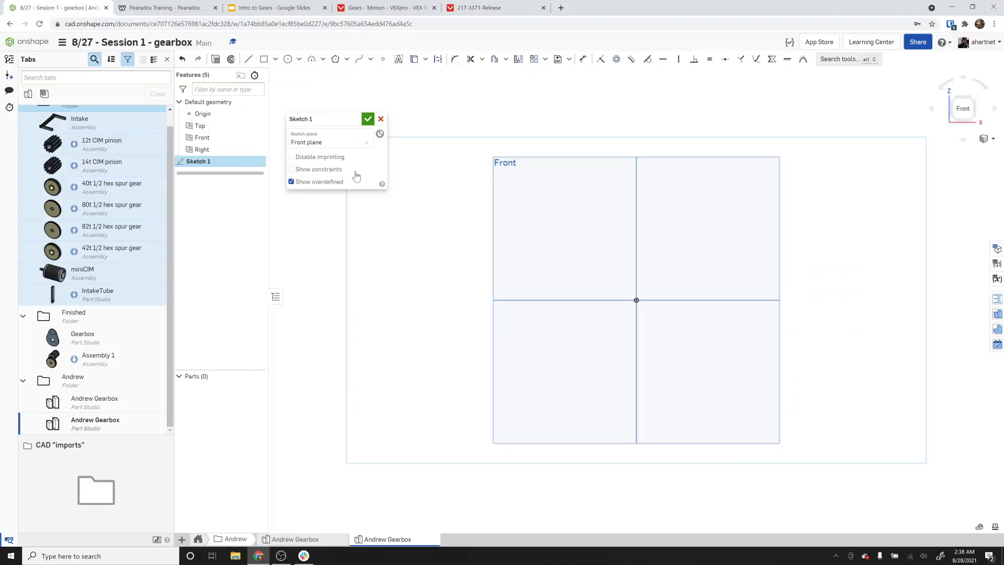
pyautogui.click(288, 59)
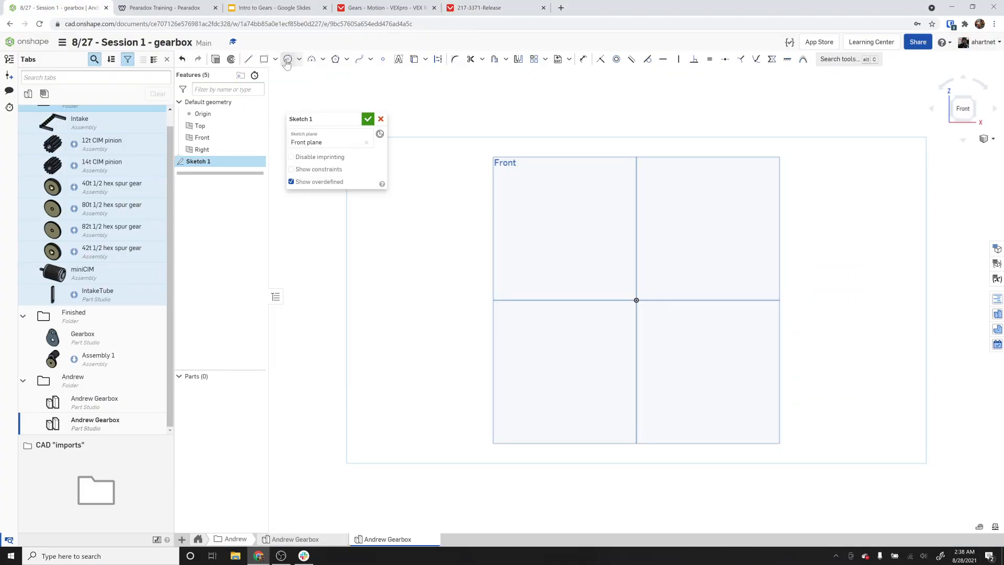
pyautogui.click(705, 210)
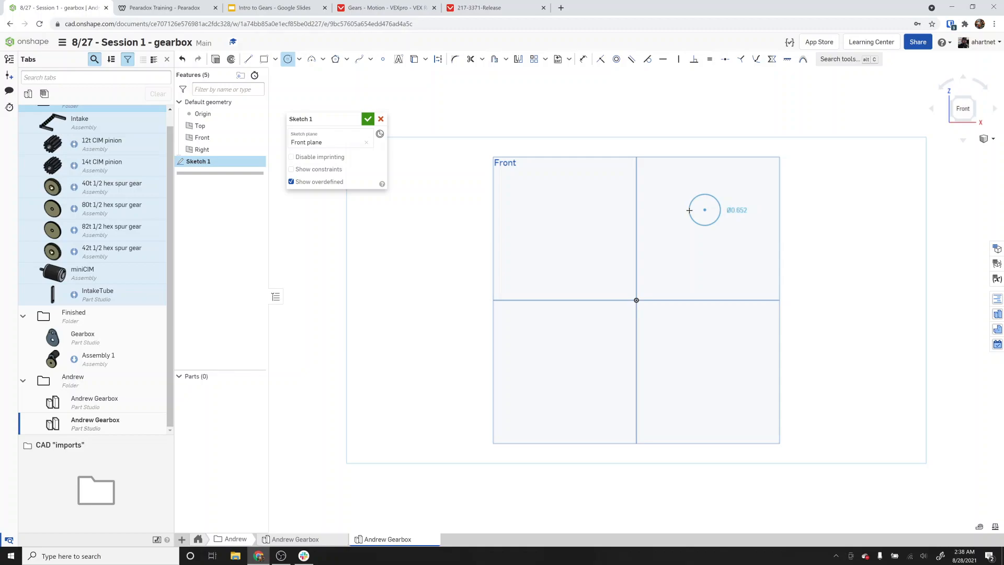
pyautogui.press('q')
pyautogui.click(693, 210)
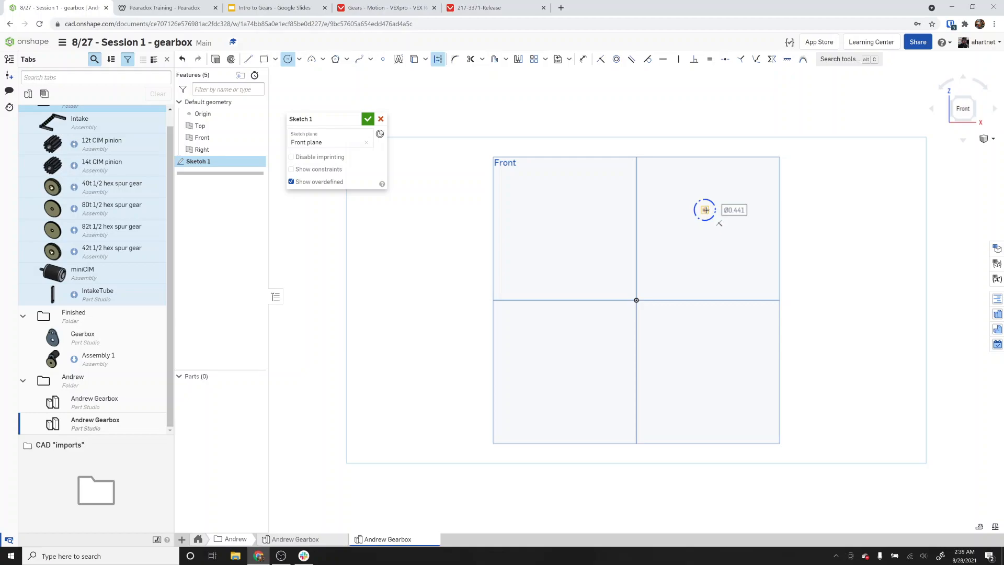
# Draw a second construction circle to the right and set its diameter to 0.75.
pyautogui.click(836, 258)
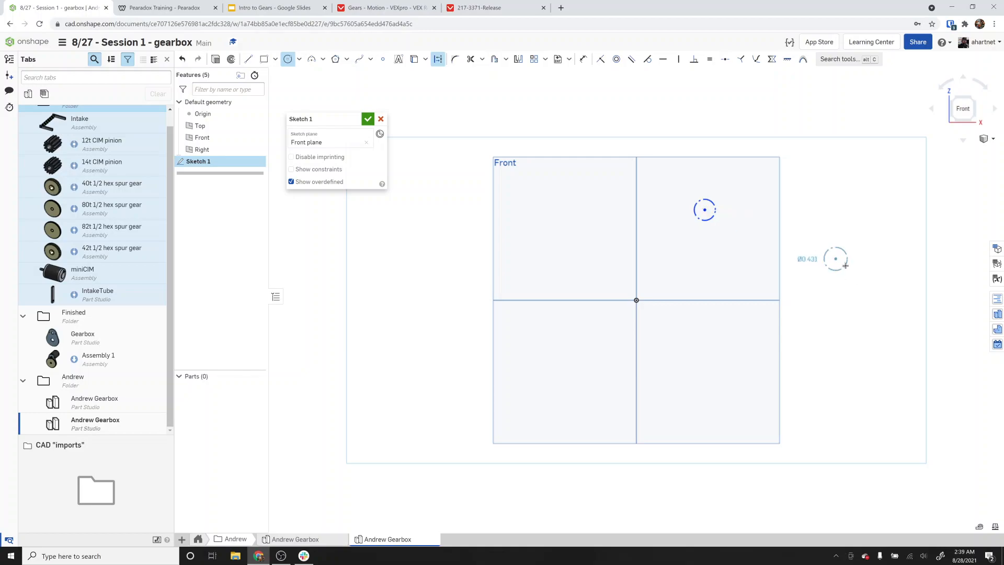
pyautogui.click(851, 268)
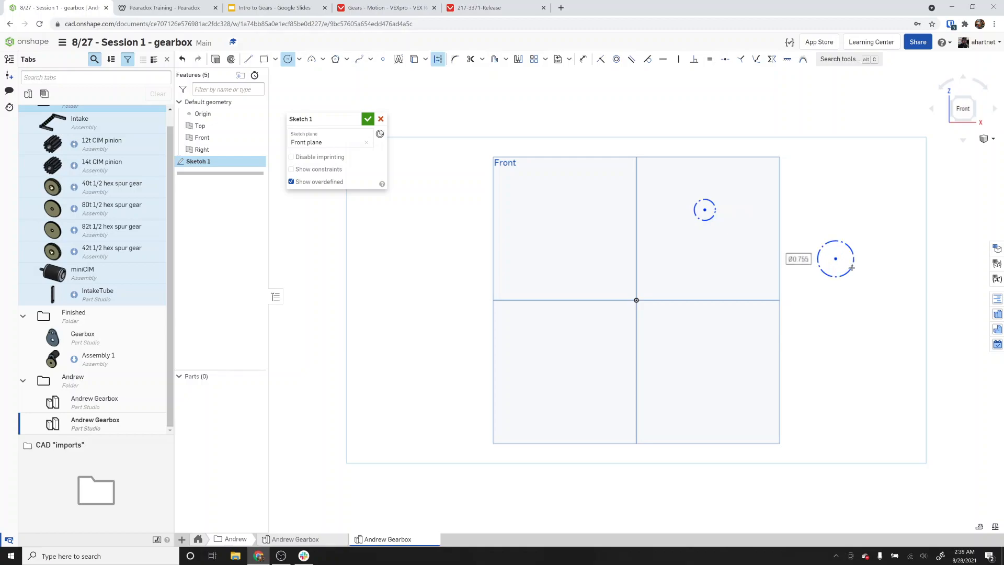
pyautogui.write('0.75')
pyautogui.press('Return')
pyautogui.press('Escape')
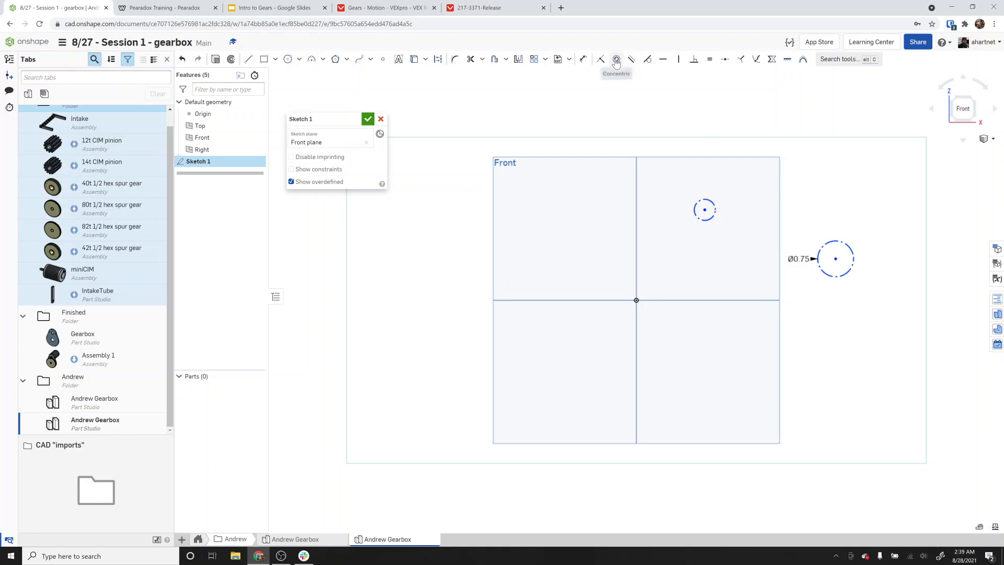
# Make the 0.75 circle concentric with the small construction circle.
pyautogui.click(616, 60)
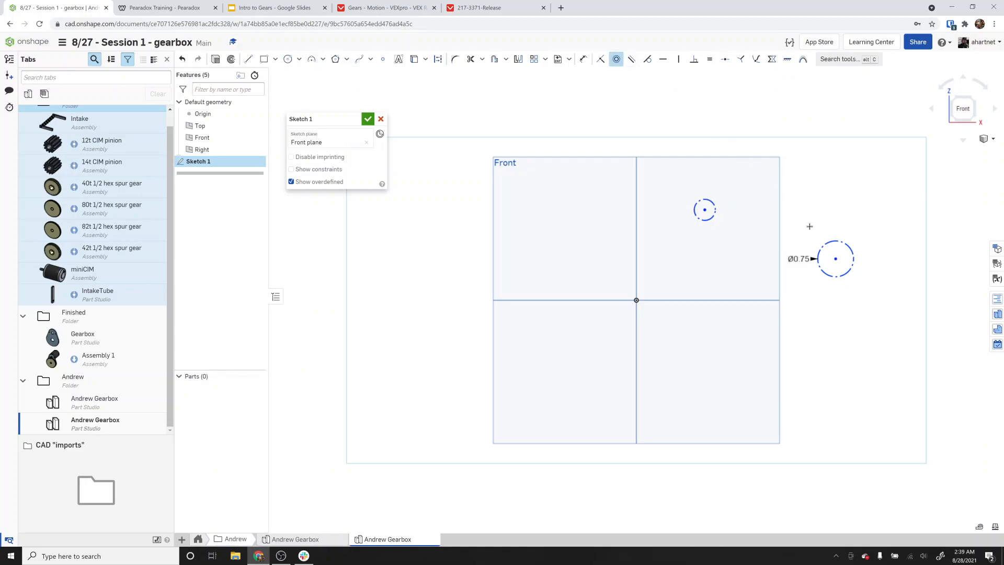
pyautogui.press('d')
pyautogui.click(836, 260)
pyautogui.click(704, 210)
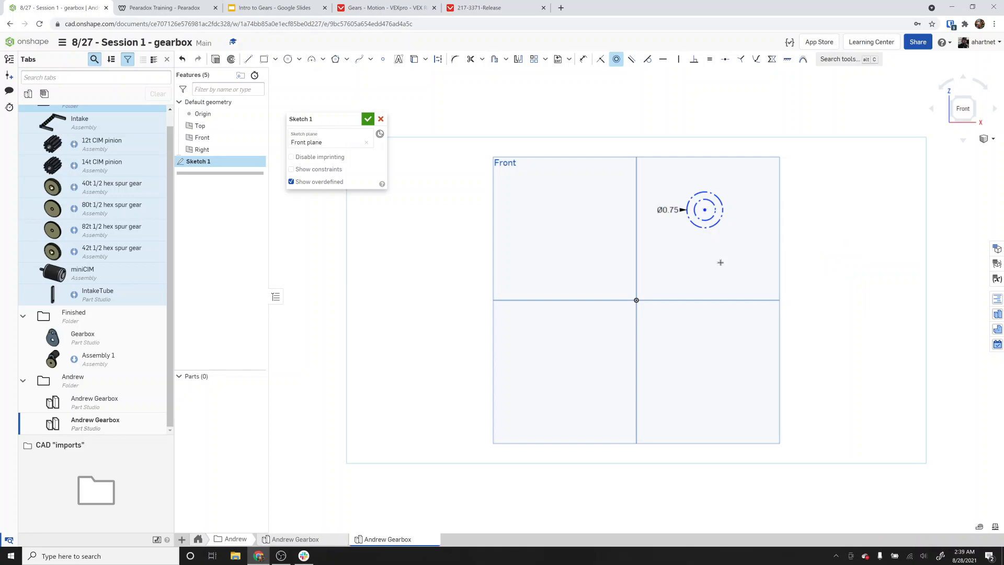
# Draw two larger concentric construction circles around the same center, about 1.44 and 1.89 in diameter.
pyautogui.click(287, 59)
pyautogui.click(705, 210)
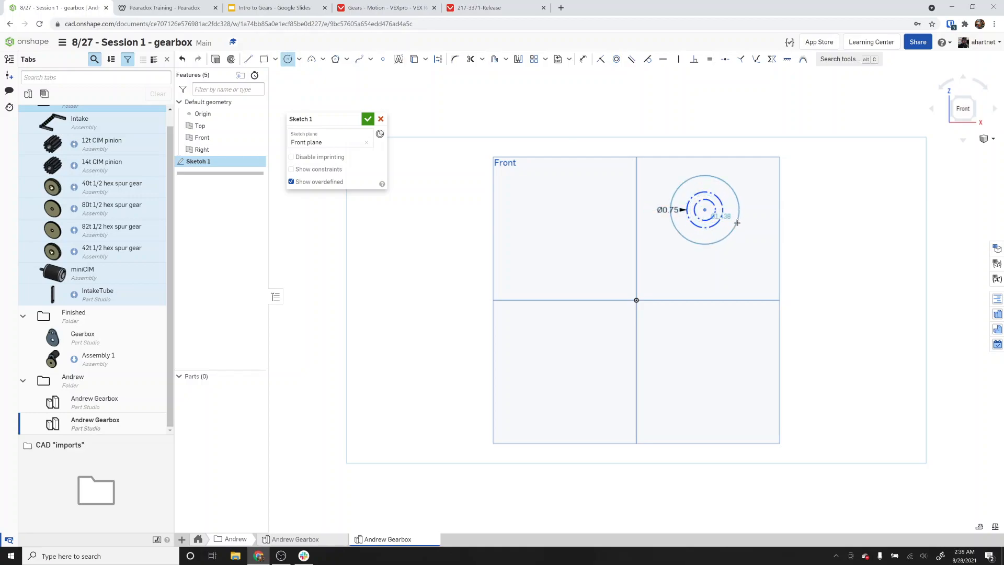
pyautogui.press('q')
pyautogui.click(737, 223)
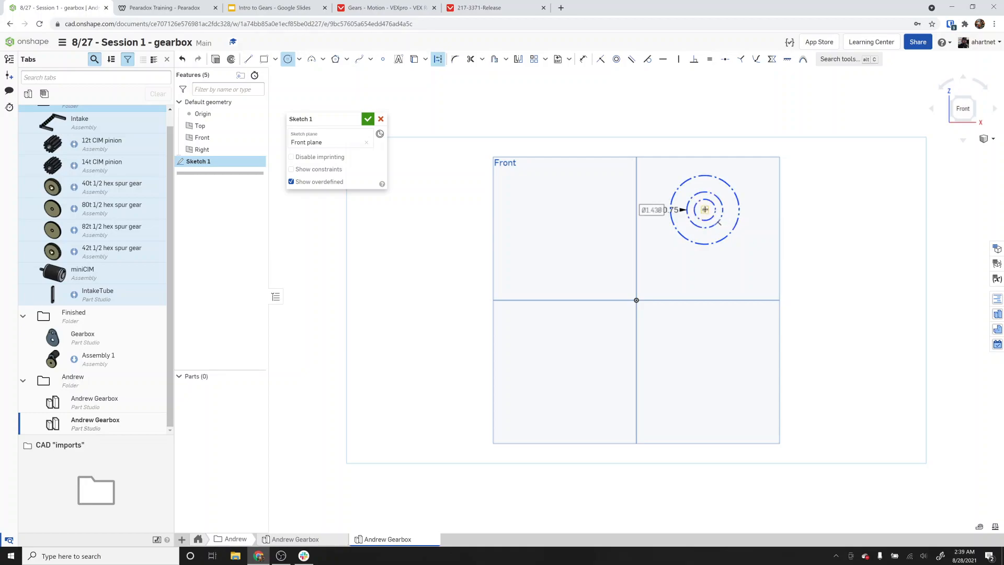
pyautogui.click(705, 210)
pyautogui.click(742, 235)
pyautogui.press('Escape')
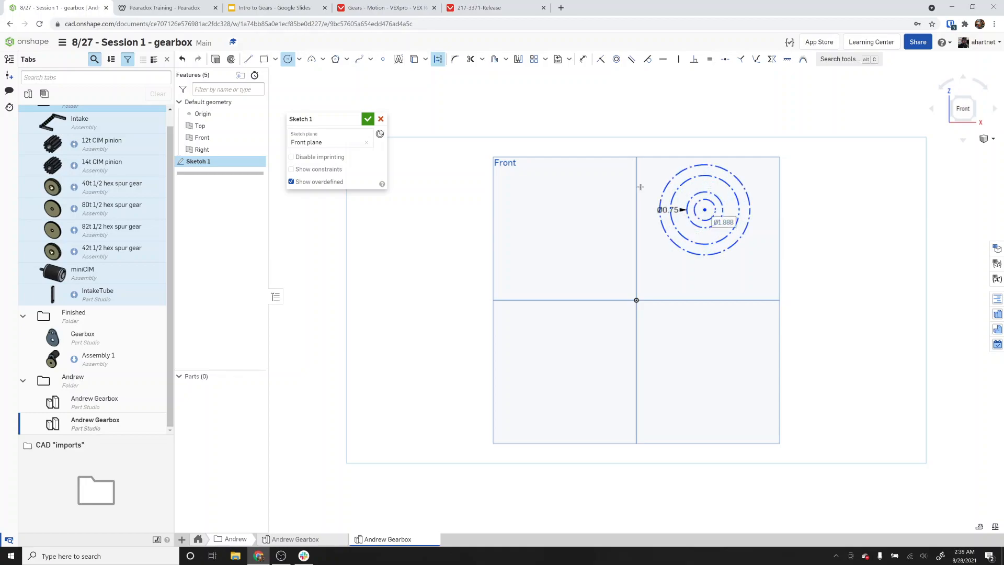
# Review the Mini CIM drawing dimensions again, then return to the VEXpro gears listing.
pyautogui.click(479, 8)
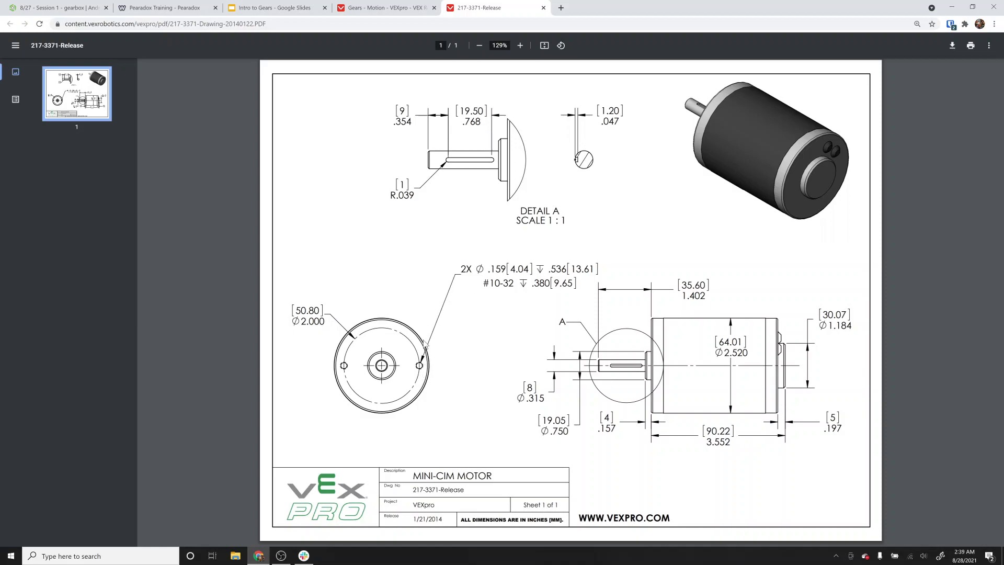
pyautogui.moveTo(483, 283); pyautogui.dragTo(514, 283)
pyautogui.click(390, 8)
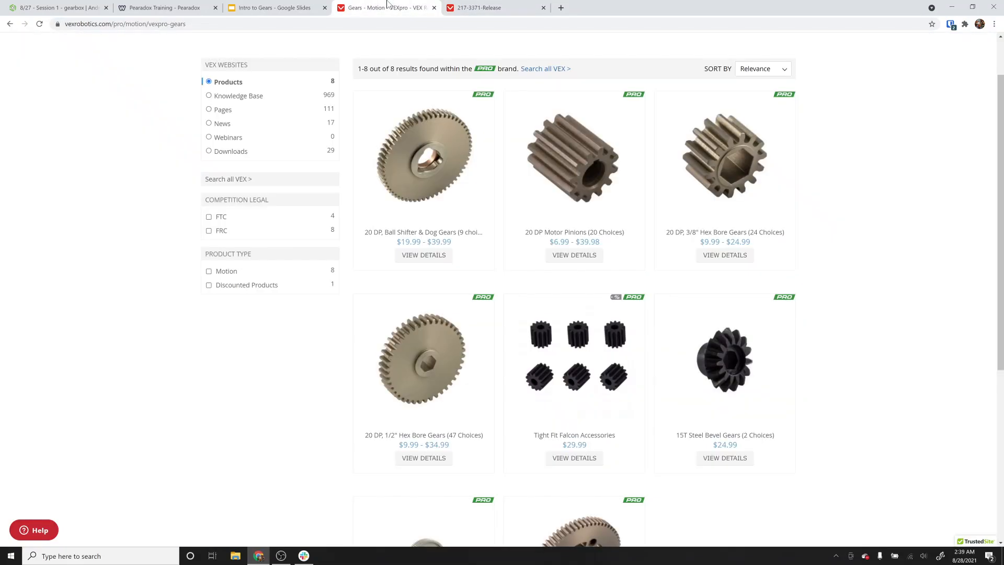
# Open the Mini CIM motor product page and check its drawing and size specifications.
pyautogui.click(455, 6)
pyautogui.click(386, 9)
pyautogui.scroll(2, 381, 143)
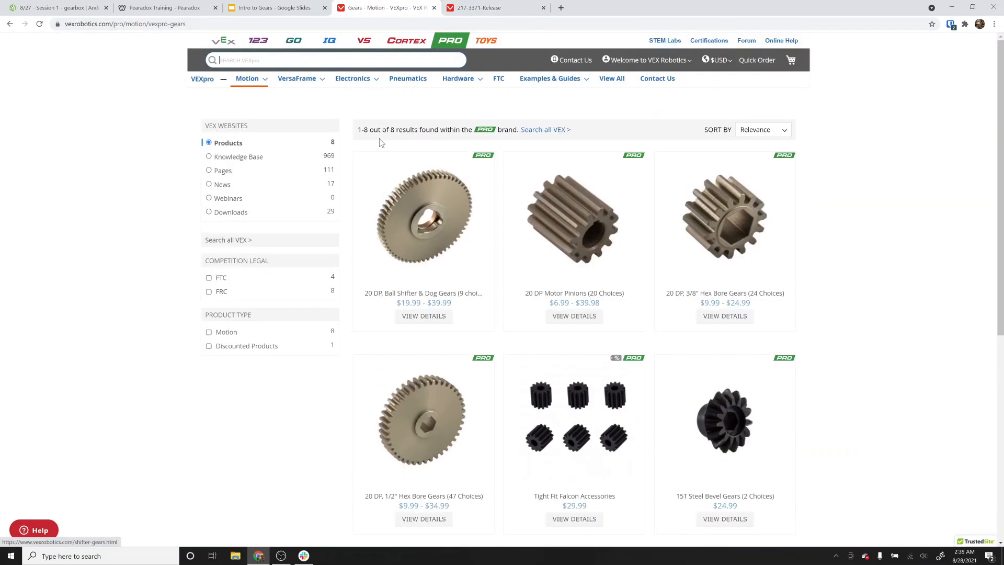
pyautogui.moveTo(341, 79)
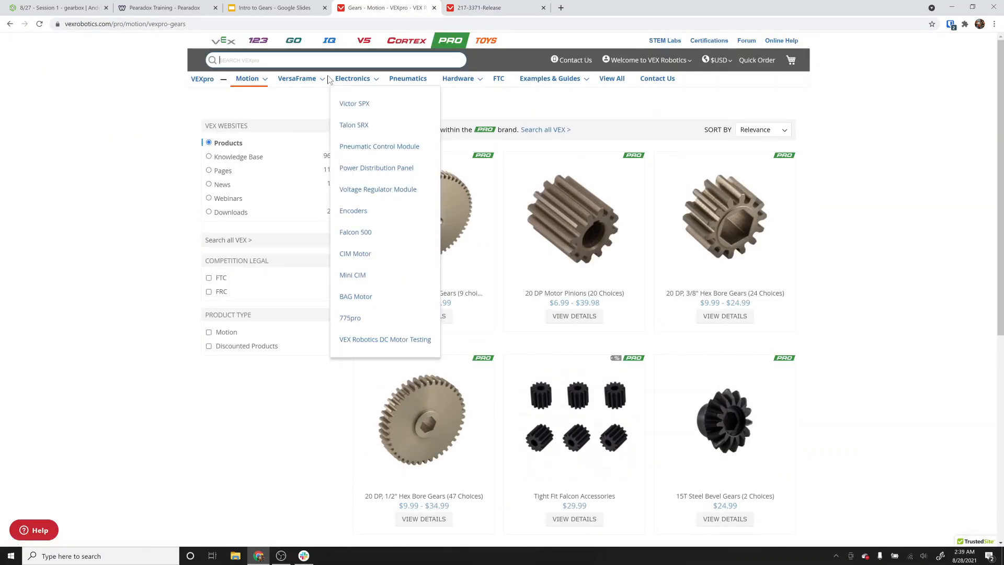
pyautogui.click(369, 273)
pyautogui.scroll(-5, 408, 366)
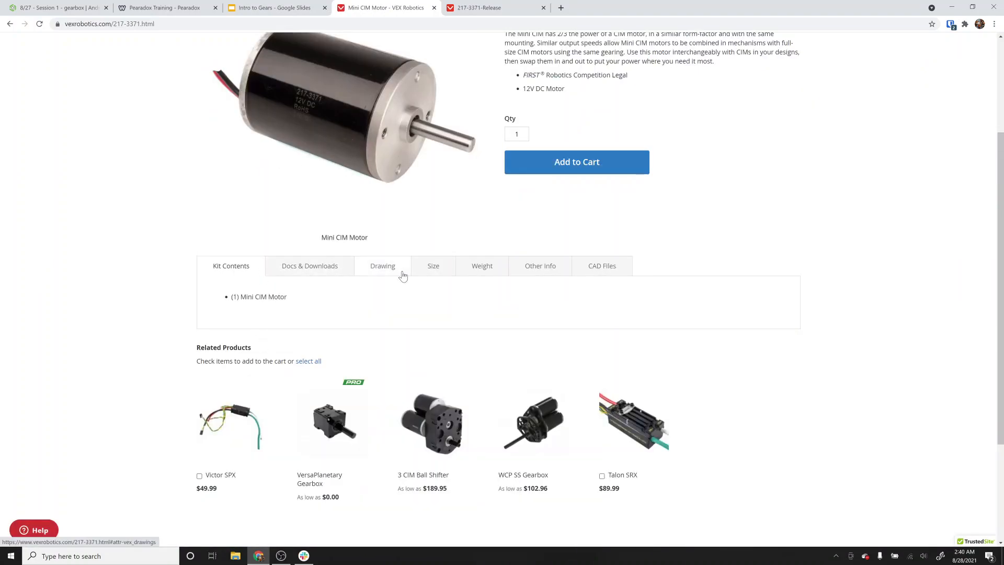
pyautogui.click(402, 276)
pyautogui.click(336, 276)
pyautogui.click(436, 270)
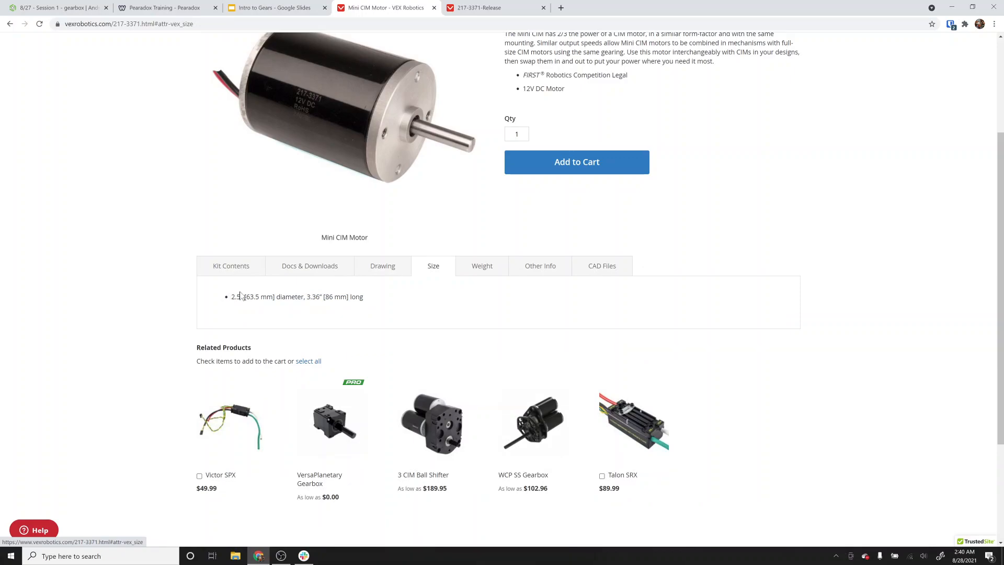
# Return to the Onshape sketch and dimension the outermost construction circle's diameter as 2.5.
pyautogui.click(54, 8)
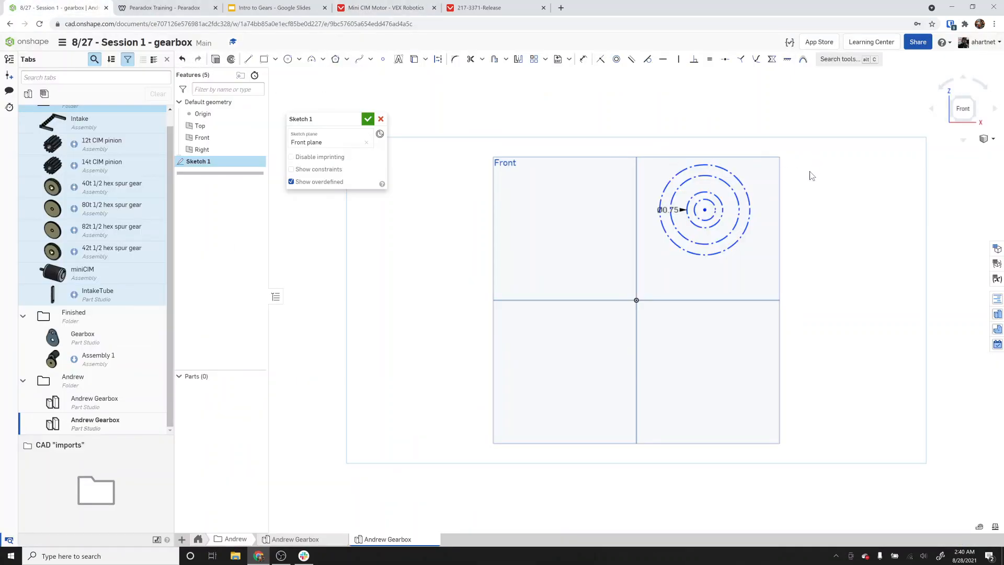
pyautogui.scroll(2, 685, 214)
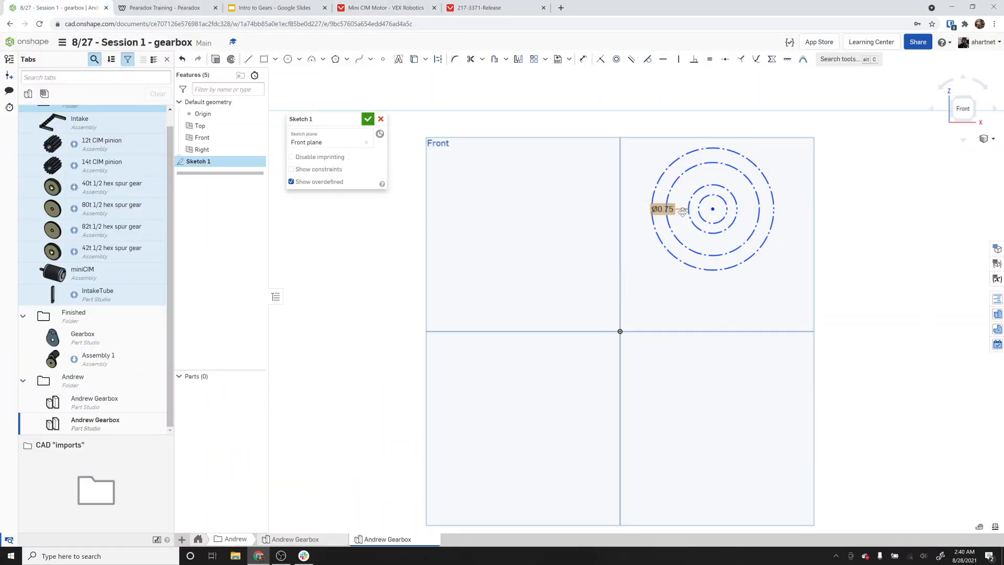
pyautogui.click(587, 61)
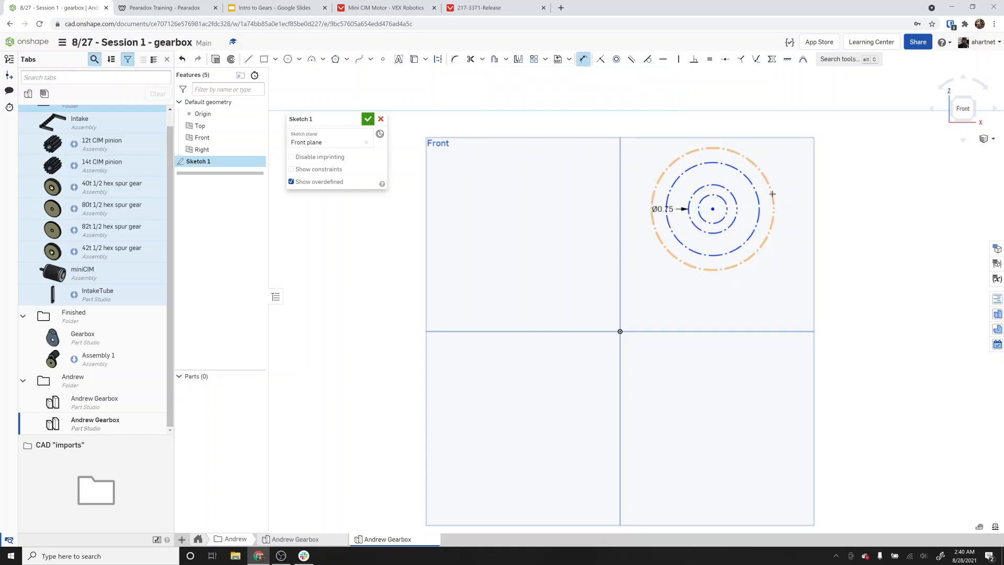
pyautogui.click(774, 193)
pyautogui.click(806, 112)
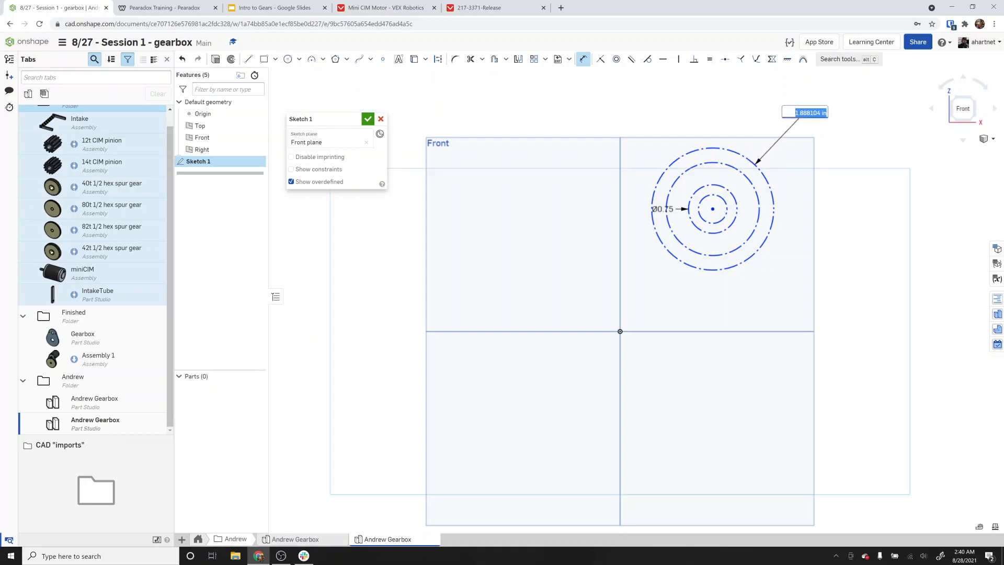
pyautogui.write('2.5')
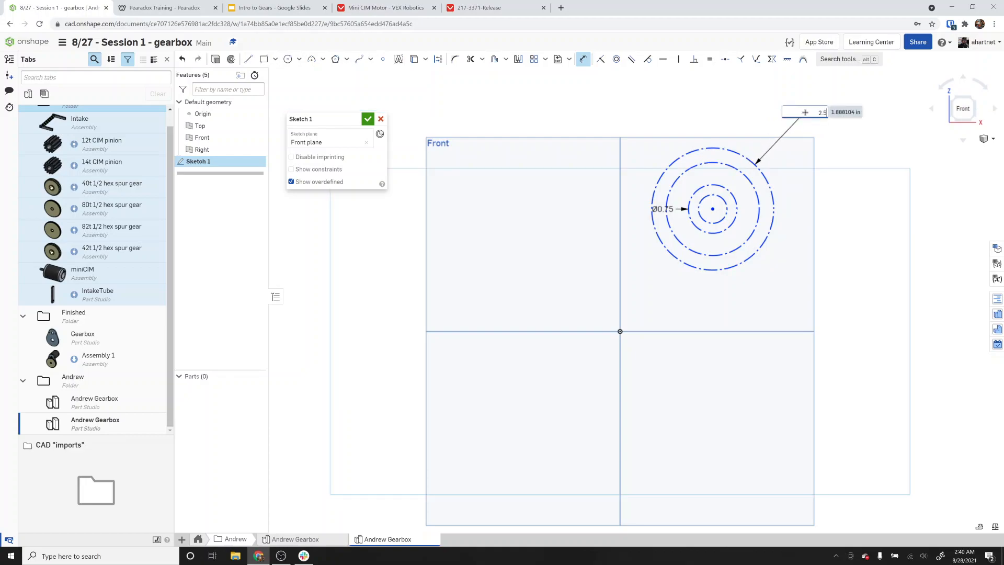
pyautogui.press('Return')
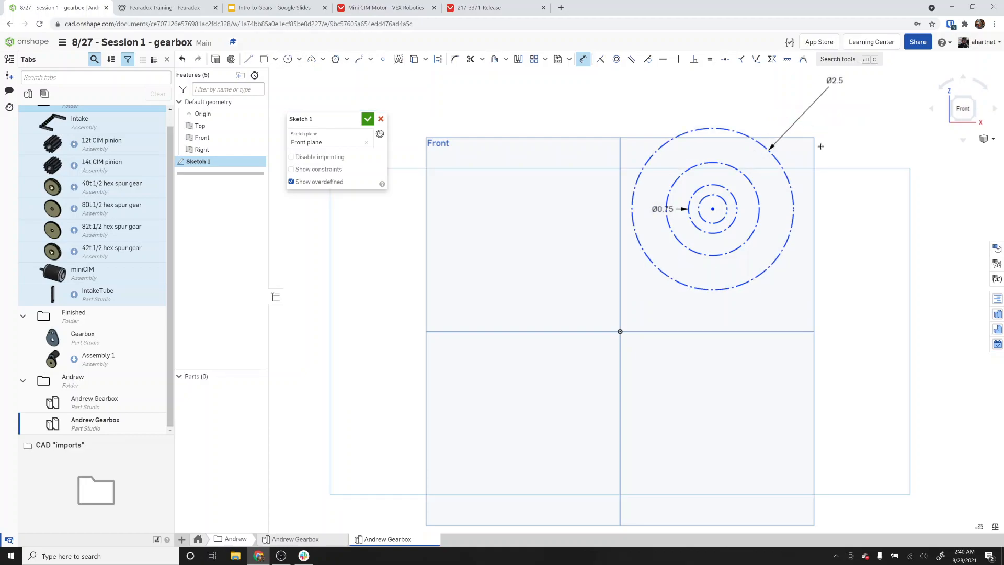
# Dimension the second-largest construction circle's diameter as 2 and close the sketch.
pyautogui.click(758, 199)
pyautogui.click(829, 131)
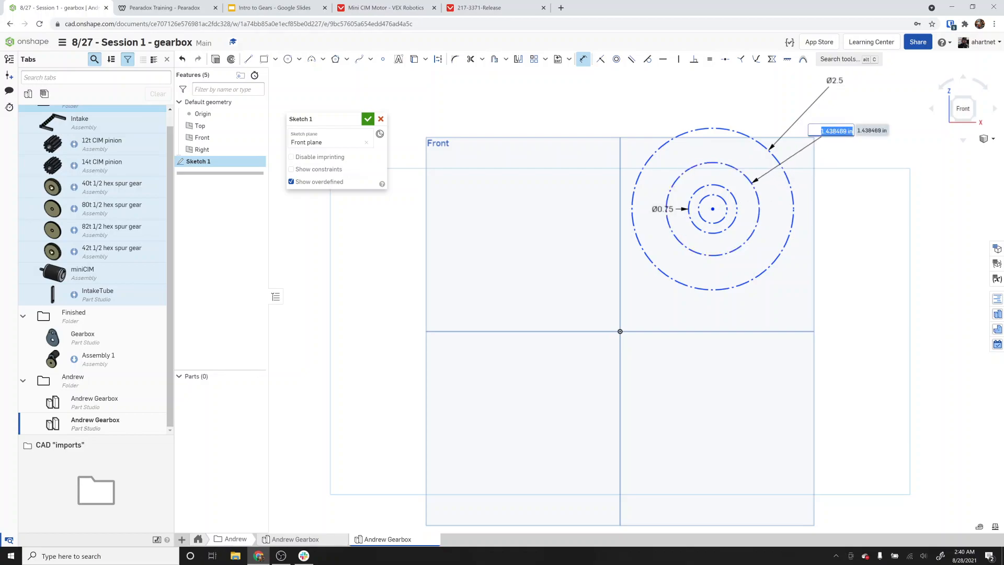
pyautogui.write('2')
pyautogui.press('Return')
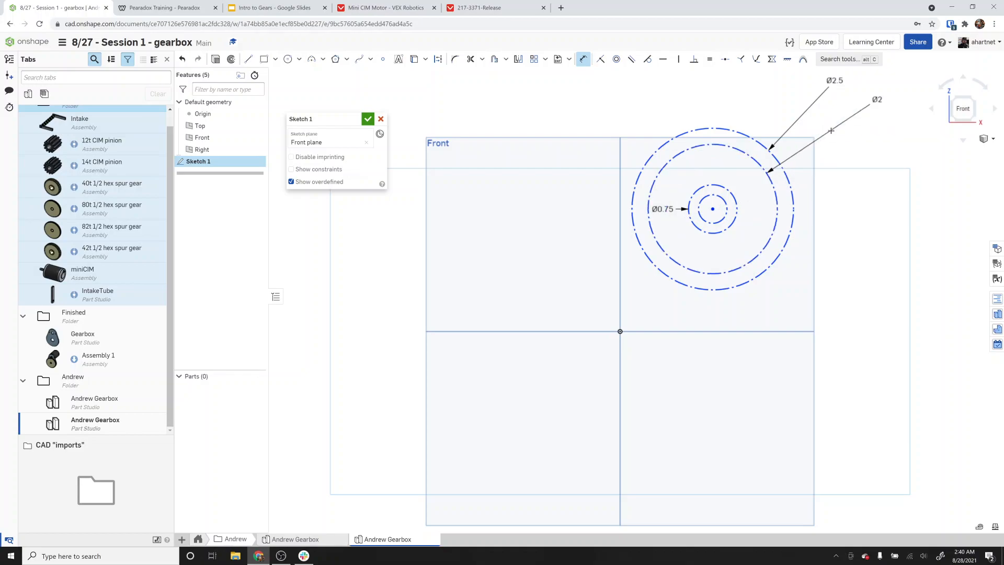
pyautogui.click(720, 197)
pyautogui.press('Escape')
pyautogui.click(369, 120)
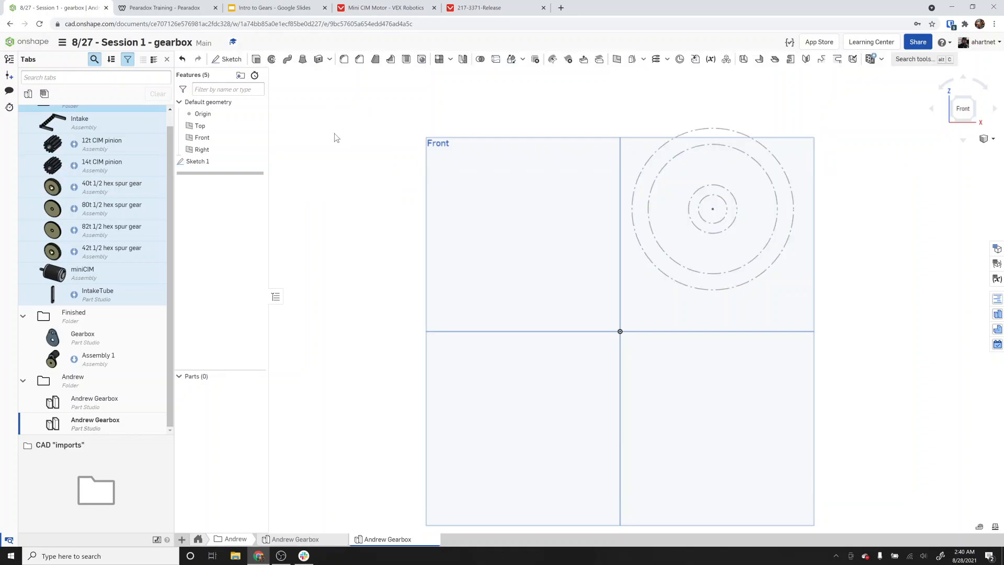
# Create a number variable named pinionTeeth with a value of 12.
pyautogui.click(711, 60)
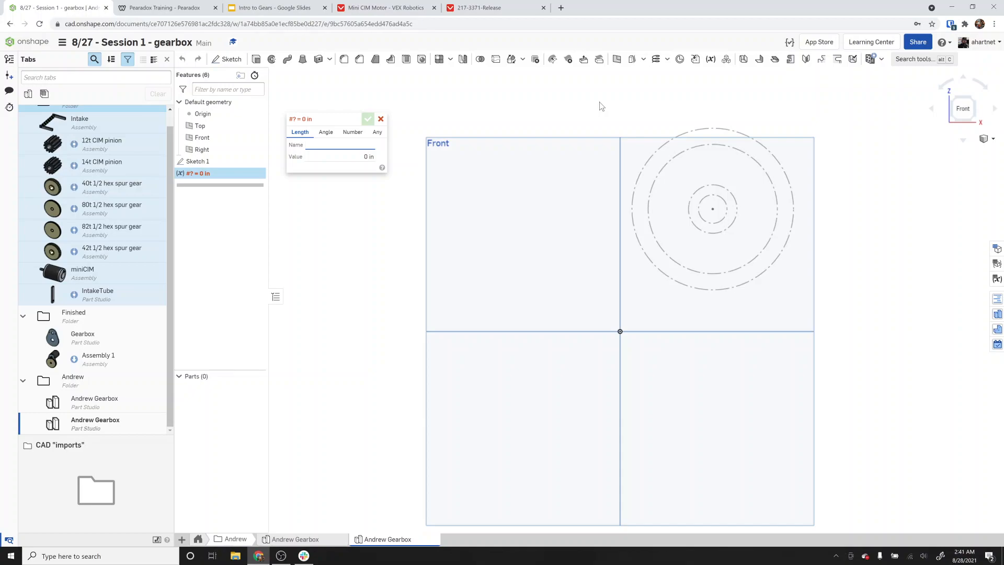
pyautogui.write('pinionTeeth')
pyautogui.press('Tab')
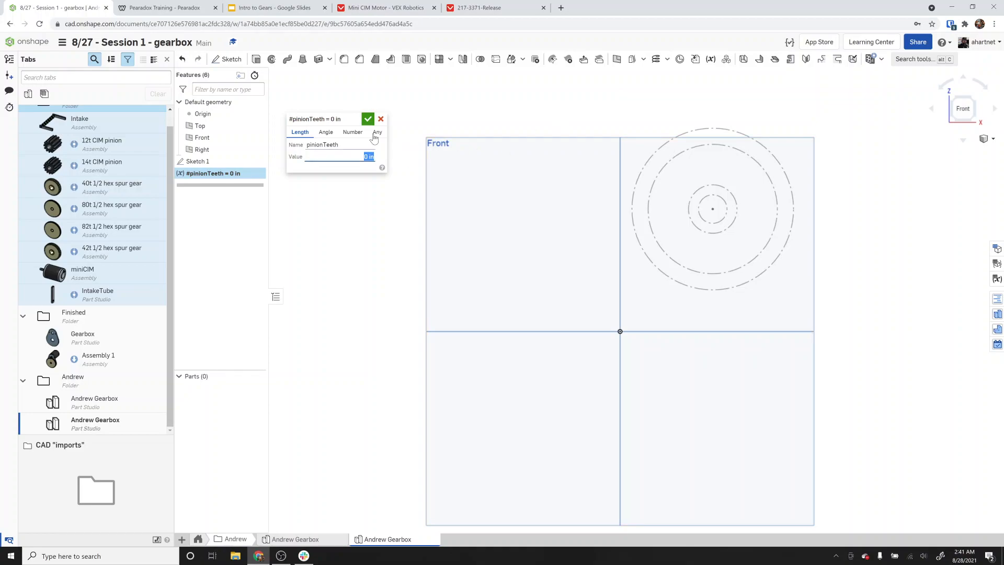
pyautogui.click(359, 132)
pyautogui.click(360, 132)
pyautogui.write('12')
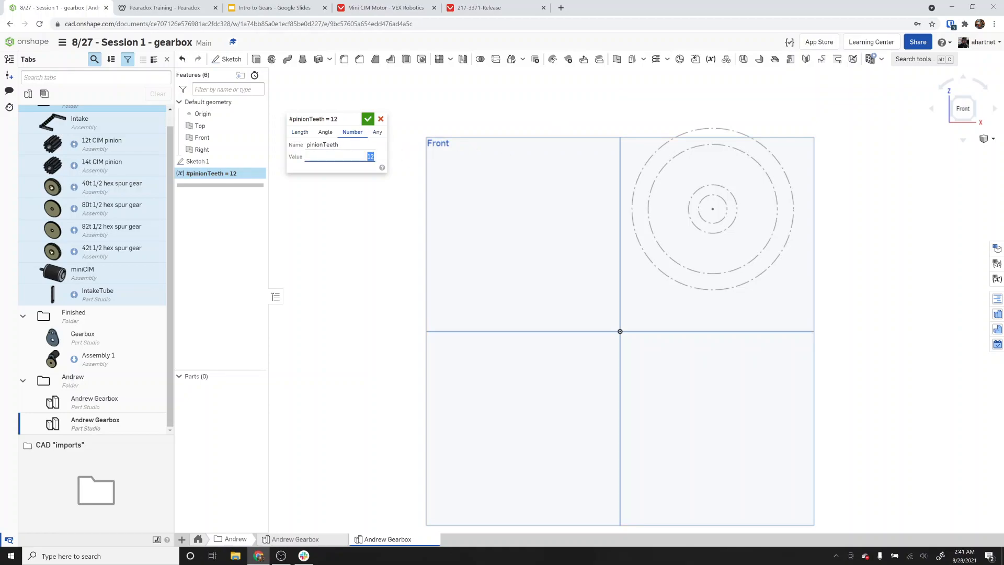
pyautogui.click(300, 133)
pyautogui.click(361, 157)
pyautogui.write('12')
pyautogui.click(353, 132)
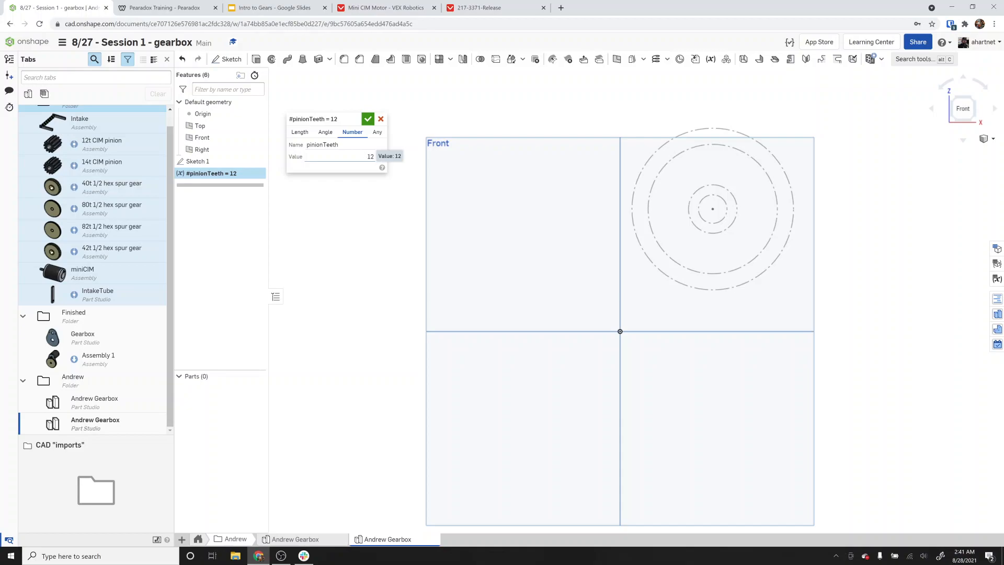
pyautogui.click(368, 120)
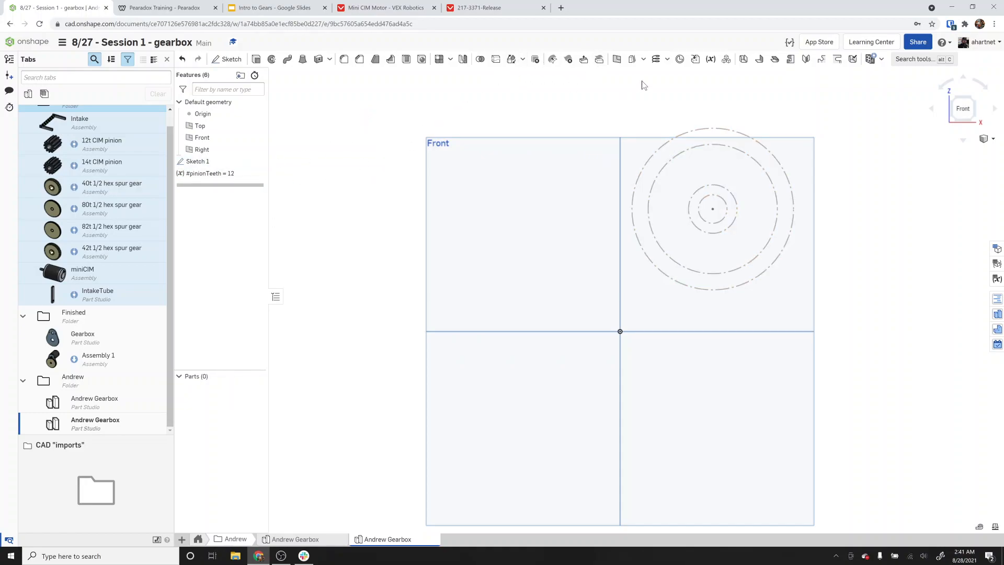
# Create a number variable named spurTeeth with a value of 82.
pyautogui.click(710, 59)
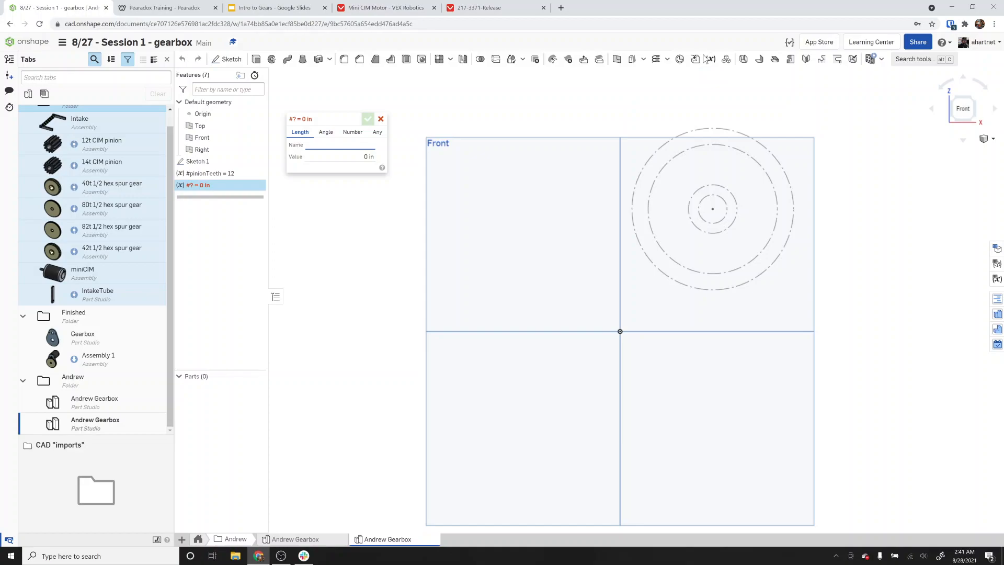
pyautogui.write('82')
pyautogui.press('Return')
pyautogui.click(353, 132)
pyautogui.click(303, 148)
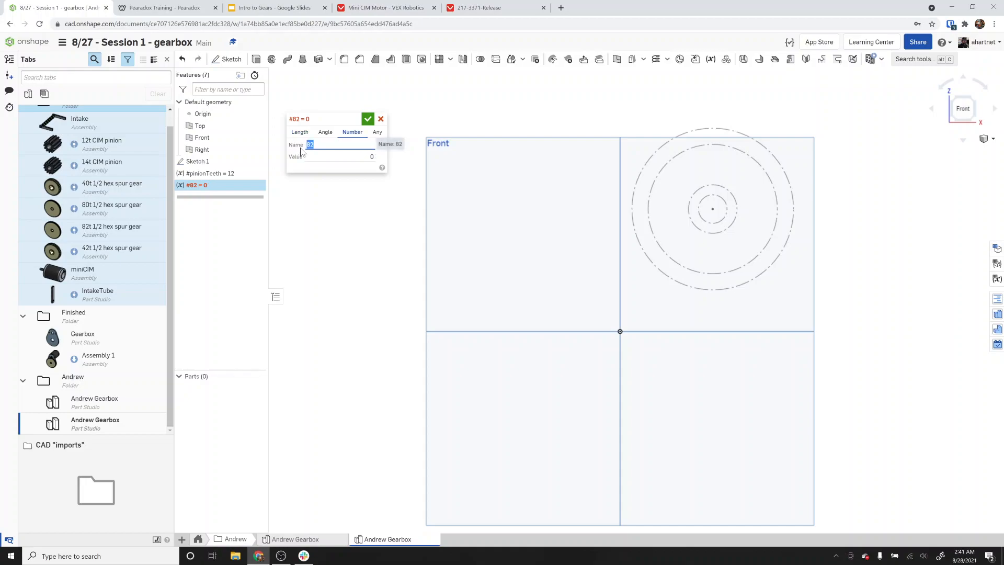
pyautogui.write('spurTeeth')
pyautogui.press('Tab')
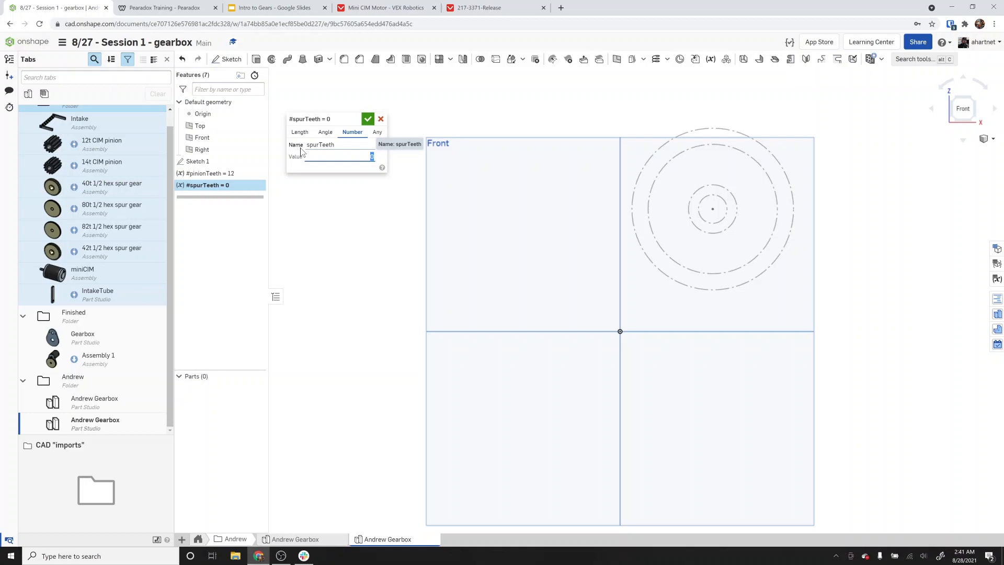
pyautogui.write('82')
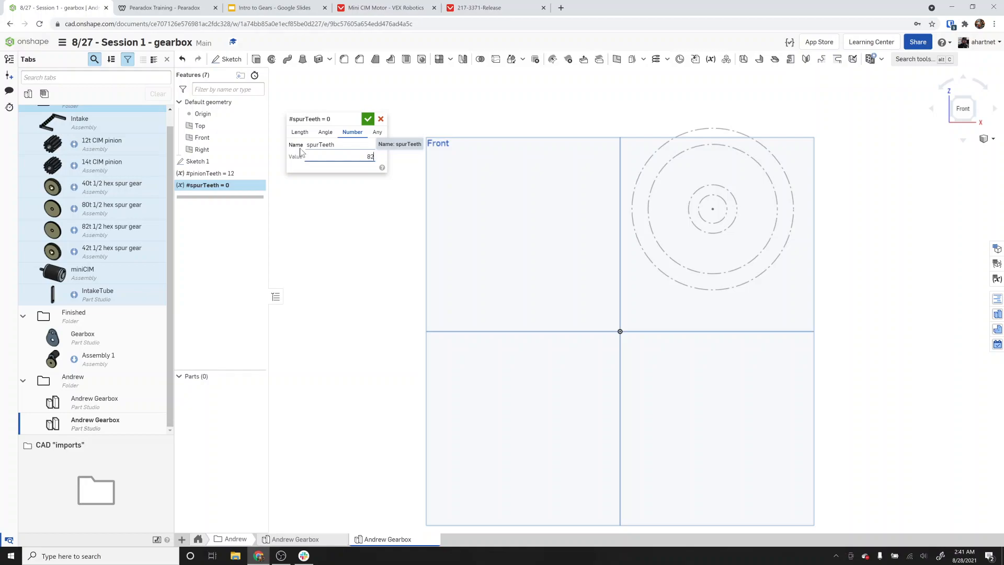
pyautogui.click(368, 119)
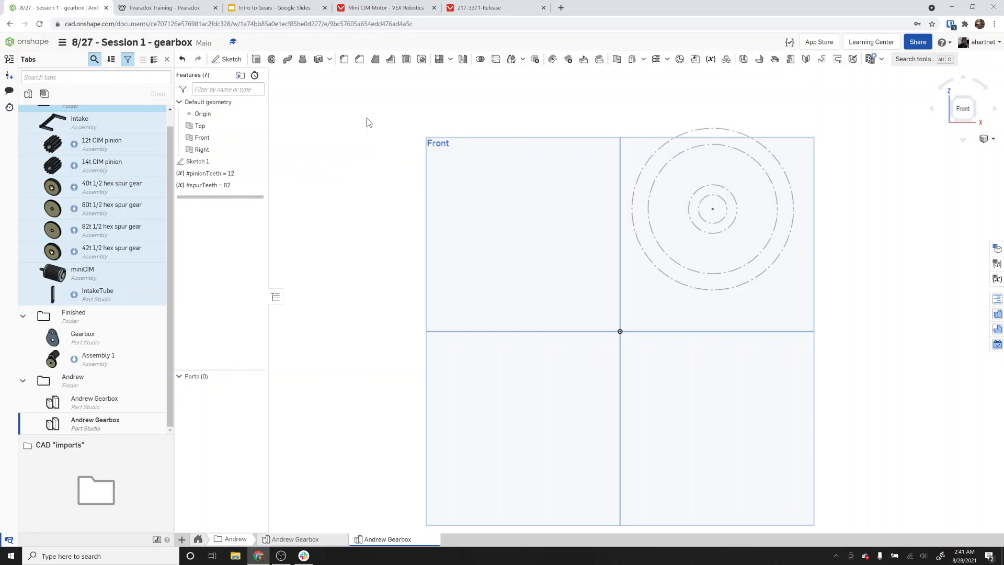
# Create a number variable named dP with a value of 20.
pyautogui.click(709, 61)
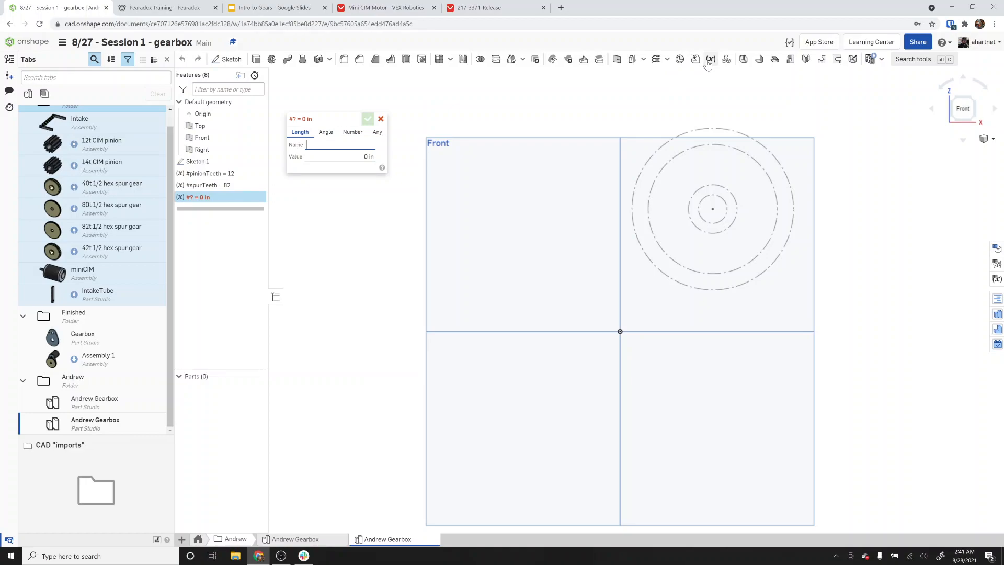
pyautogui.write('dP')
pyautogui.press('Tab')
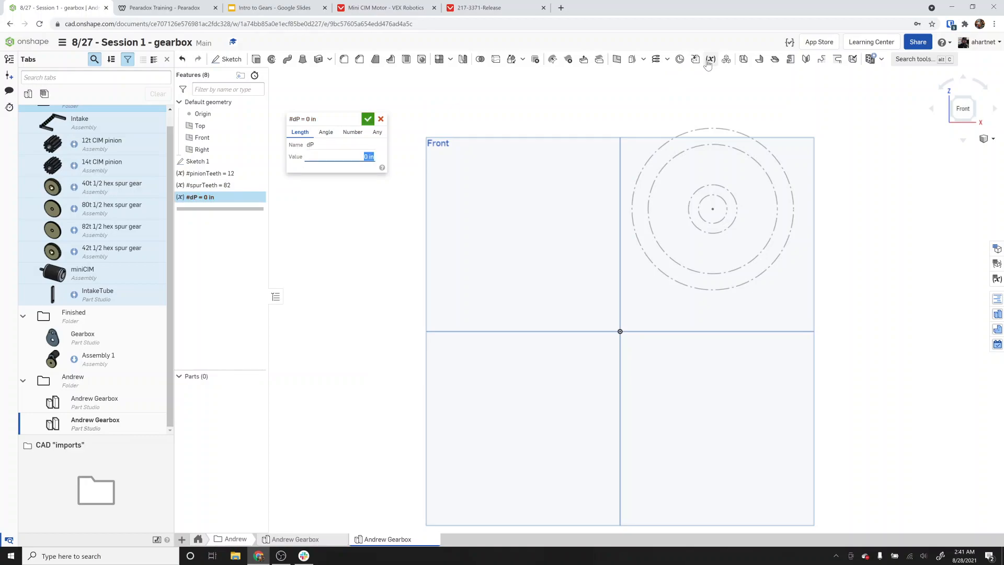
pyautogui.click(353, 132)
pyautogui.click(351, 157)
pyautogui.write('20')
pyautogui.press('Return')
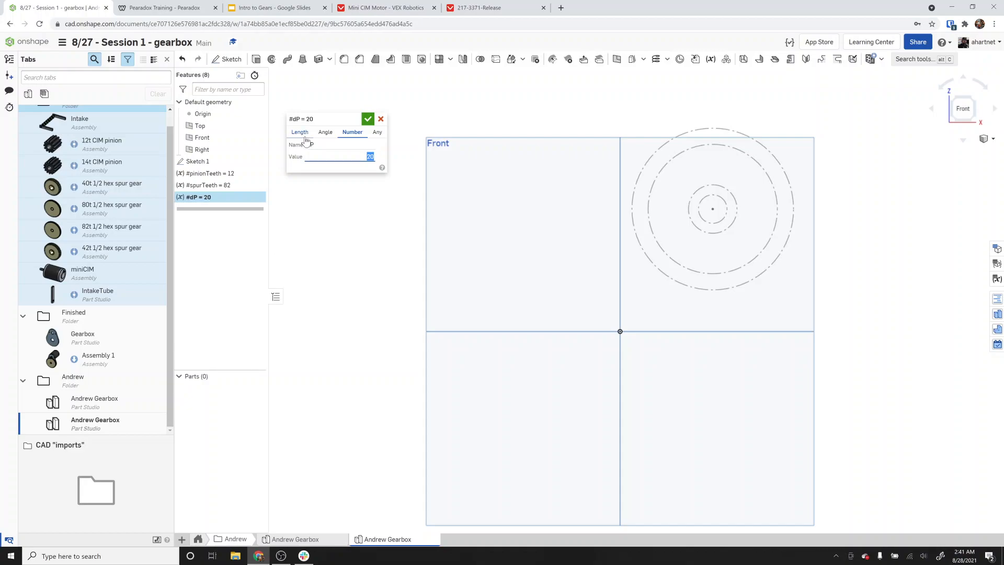
pyautogui.click(368, 120)
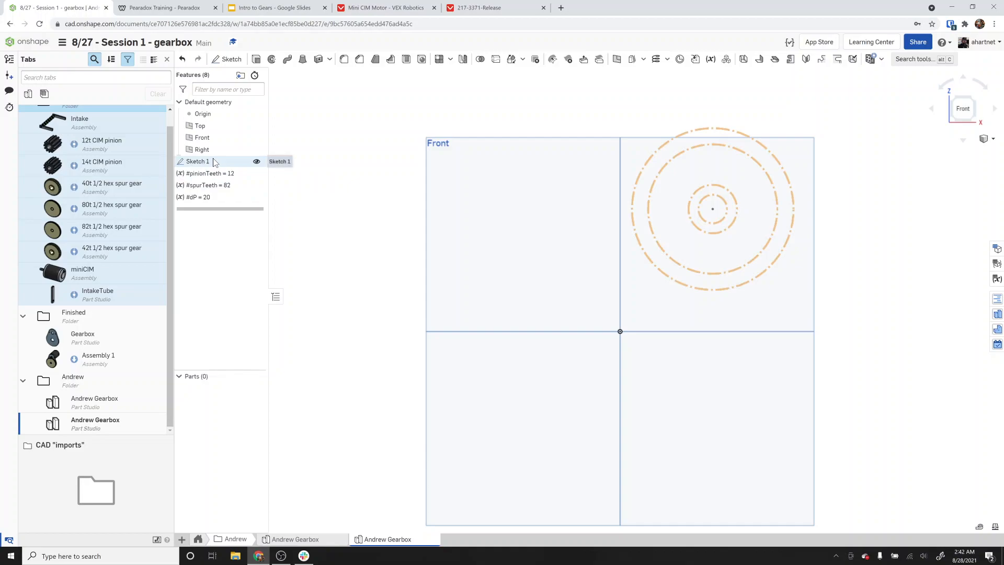
# Move Sketch 1 below the variables, then dimension its smallest circle's diameter as #pinionTeeth/#dp.
pyautogui.moveTo(213, 161); pyautogui.dragTo(220, 204)
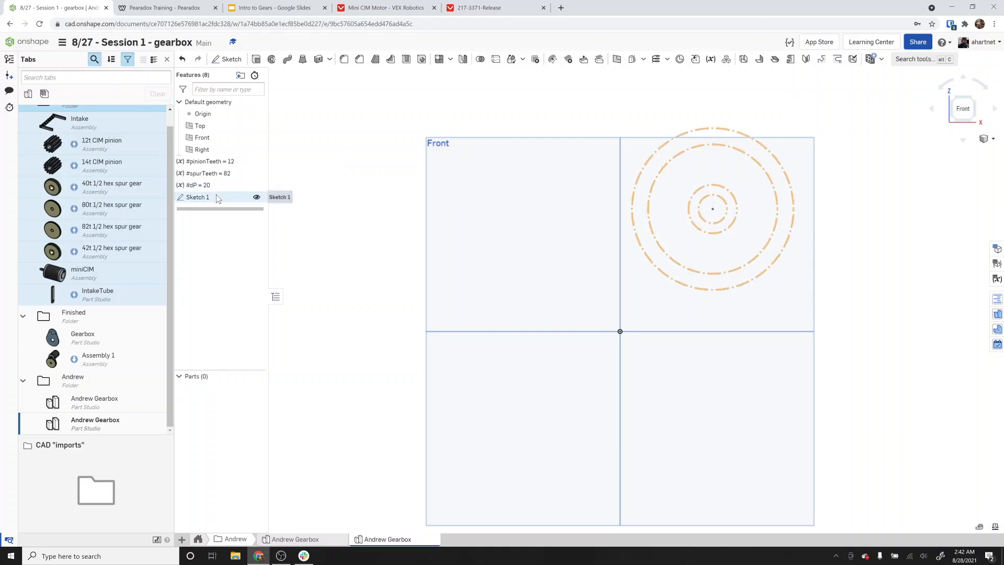
pyautogui.doubleClick(218, 199)
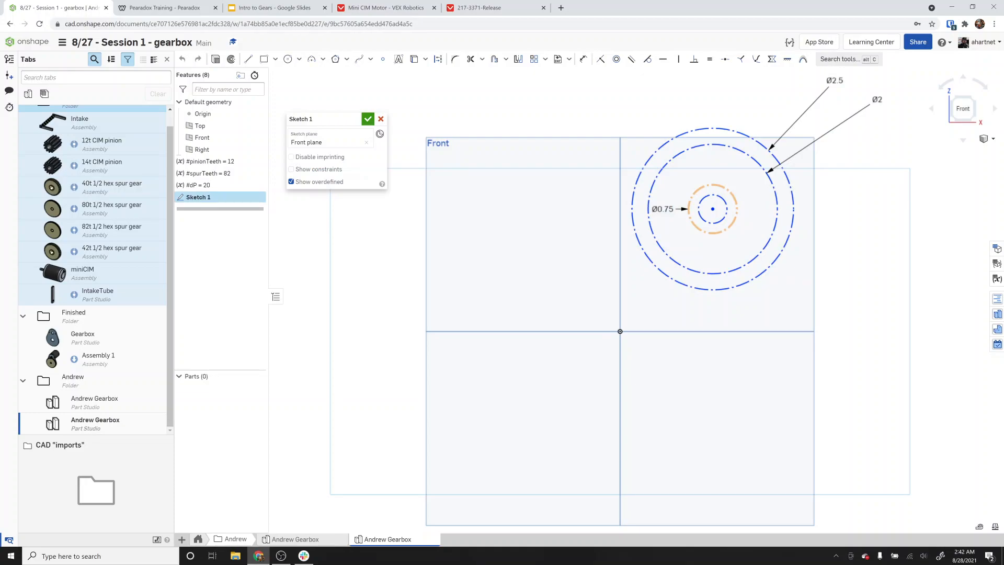
pyautogui.press('u')
pyautogui.click(724, 219)
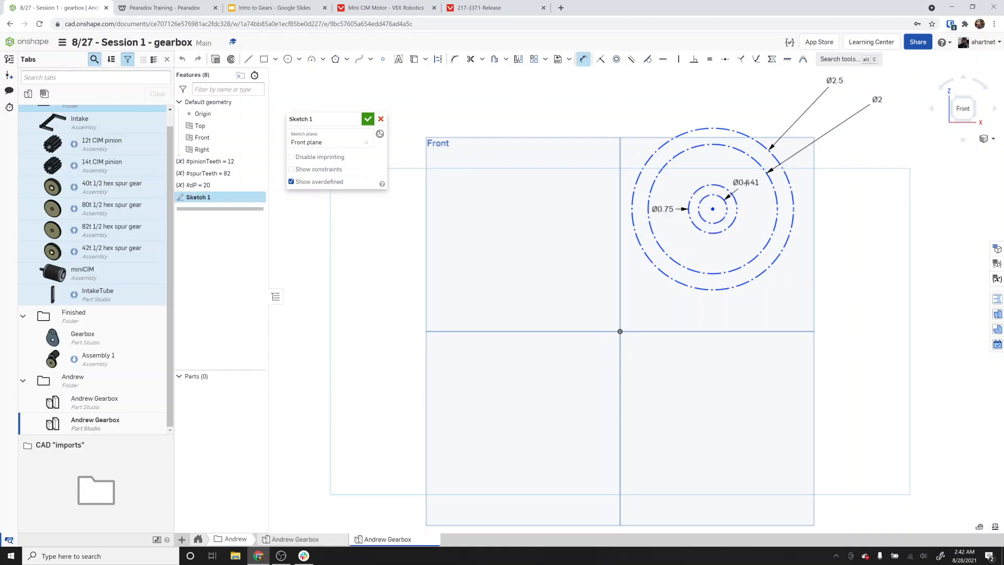
pyautogui.click(747, 182)
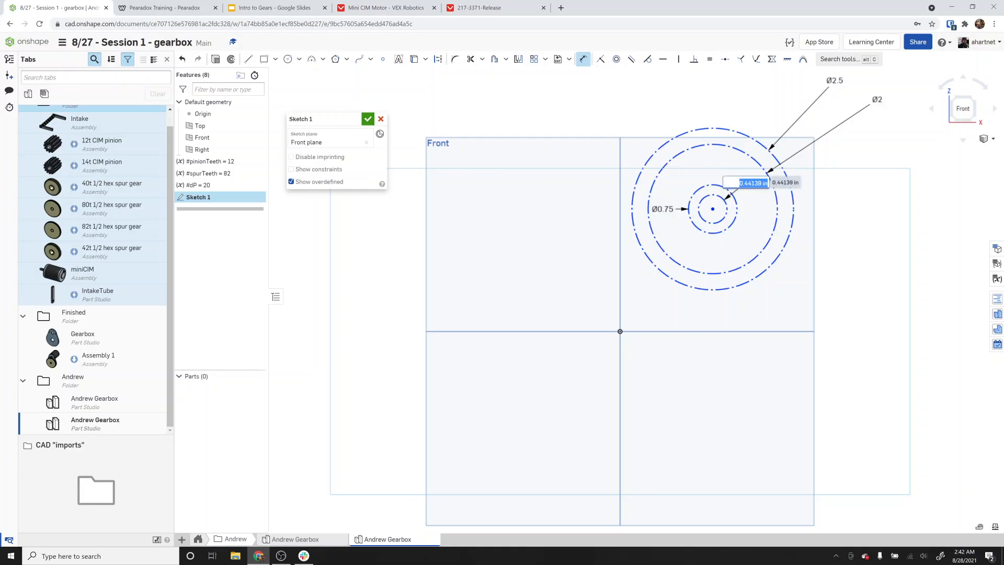
pyautogui.write('#pinionTeeth/#dp')
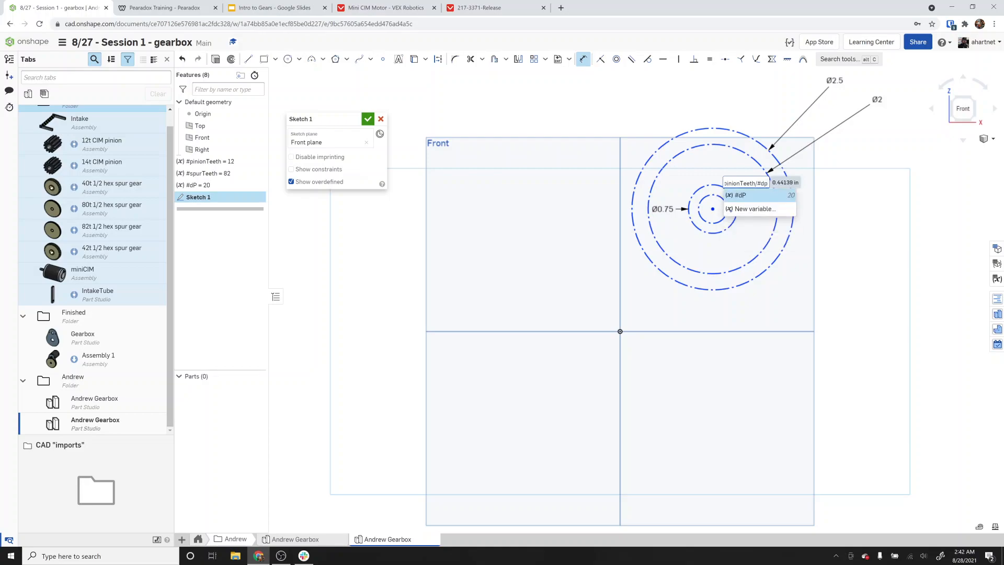
pyautogui.press('Return')
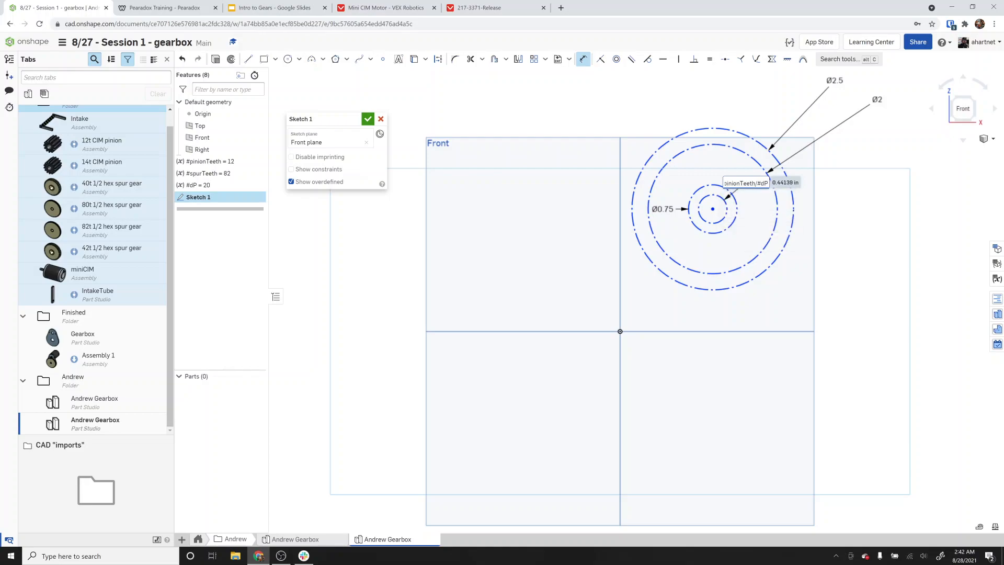
pyautogui.press('Return')
# Reposition the smallest circle's diameter dimension label closer to the circle.
pyautogui.scroll(5, 762, 187)
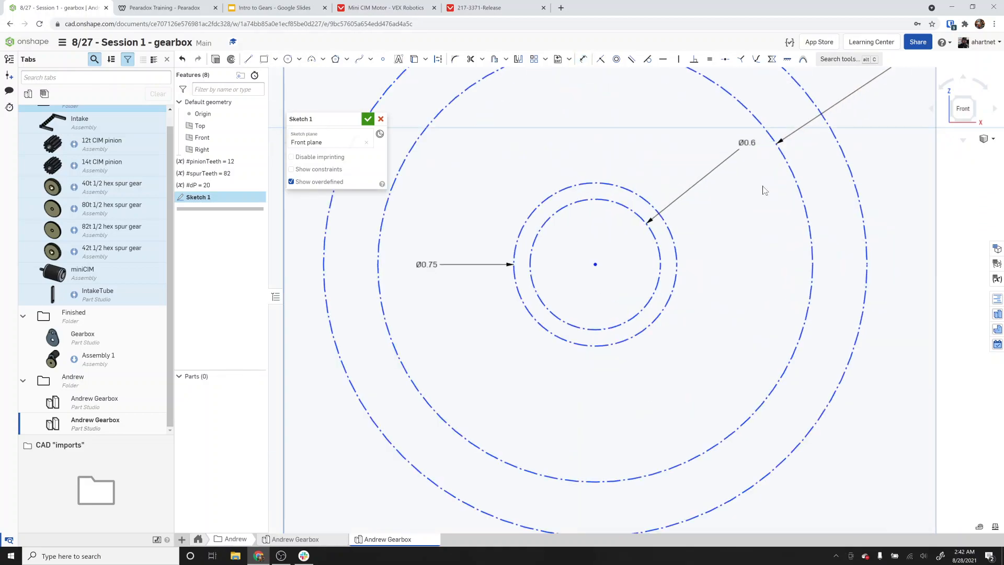
pyautogui.moveTo(746, 141); pyautogui.dragTo(689, 194)
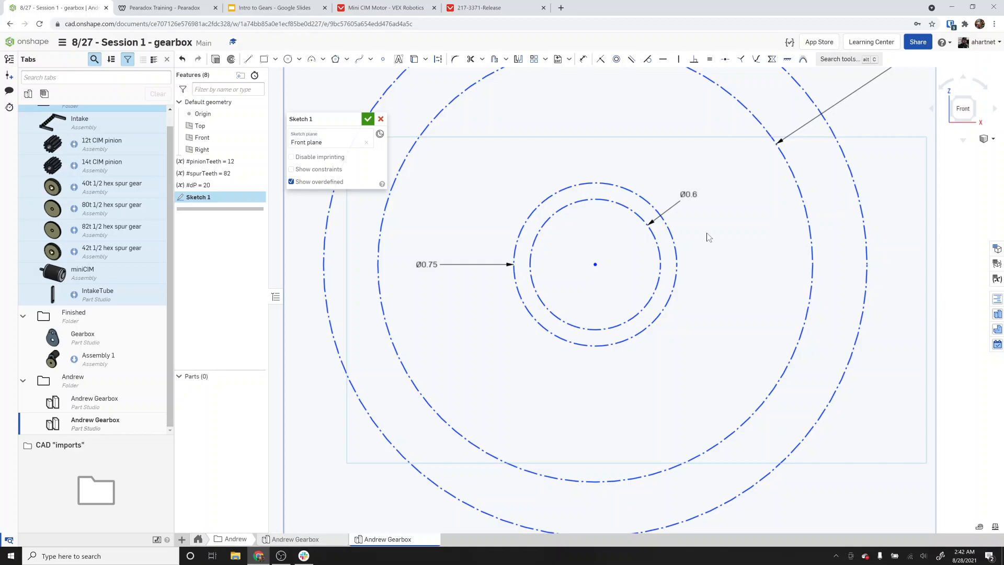
pyautogui.scroll(-3, 708, 237)
pyautogui.scroll(-3, 697, 239)
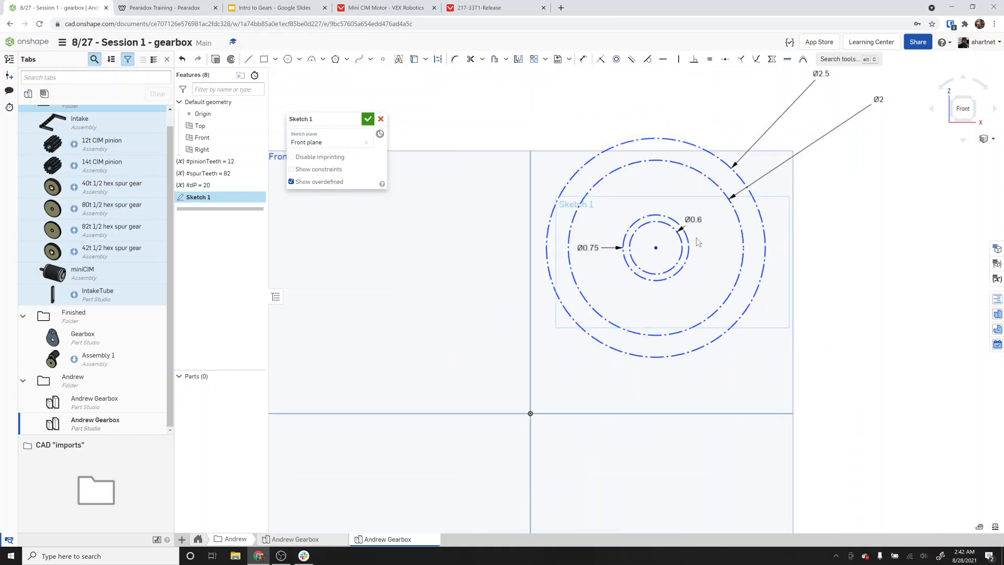
# Draw a construction circle centred on the origin, about 1.12 in in diameter.
pyautogui.scroll(-1, 696, 239)
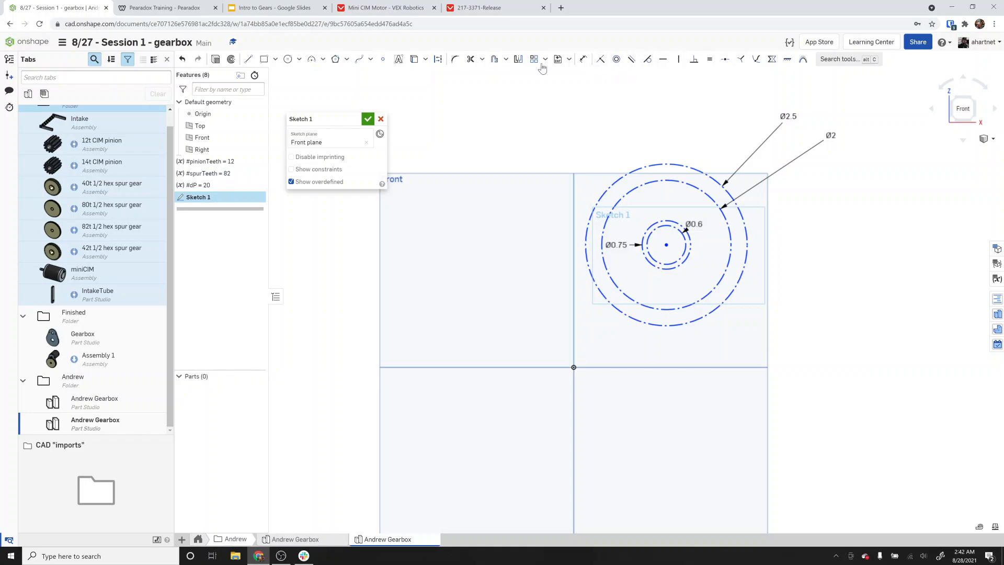
pyautogui.click(288, 59)
pyautogui.scroll(3, 573, 370)
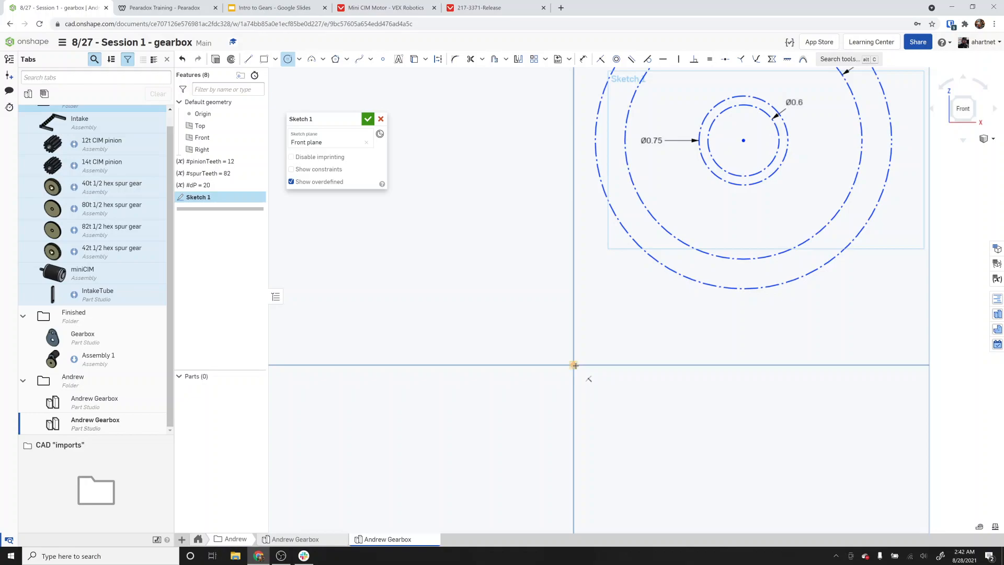
pyautogui.click(574, 365)
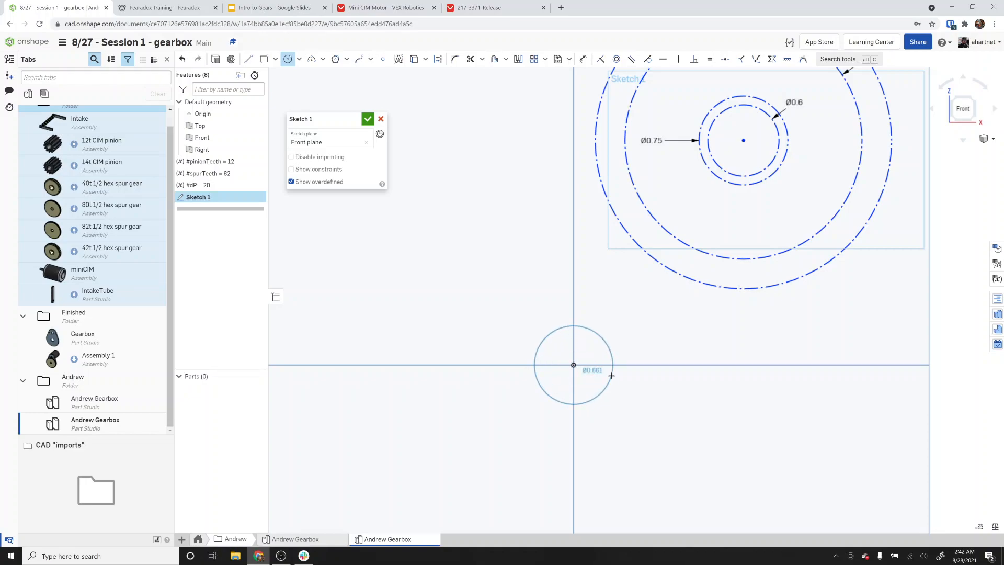
pyautogui.press('q')
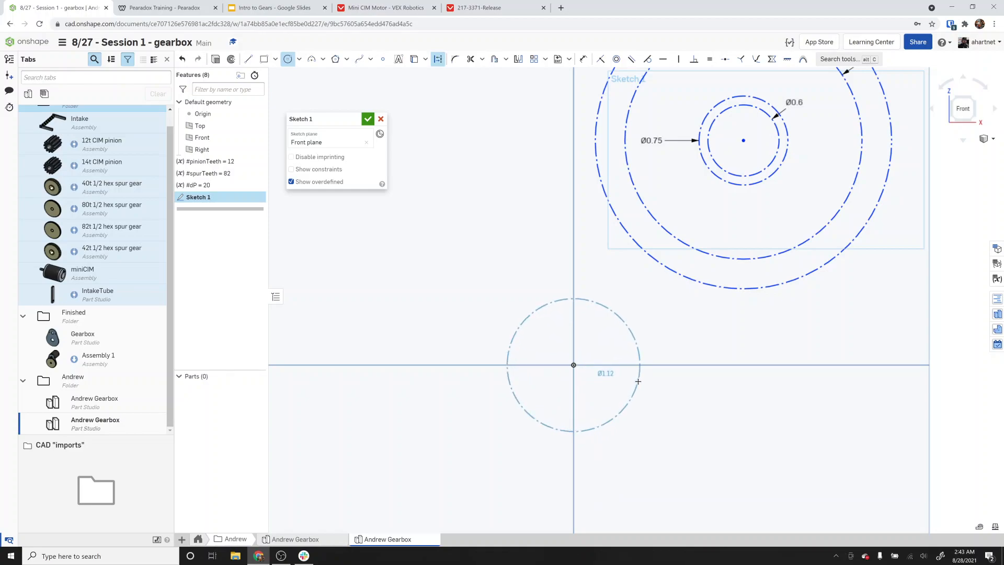
pyautogui.click(638, 381)
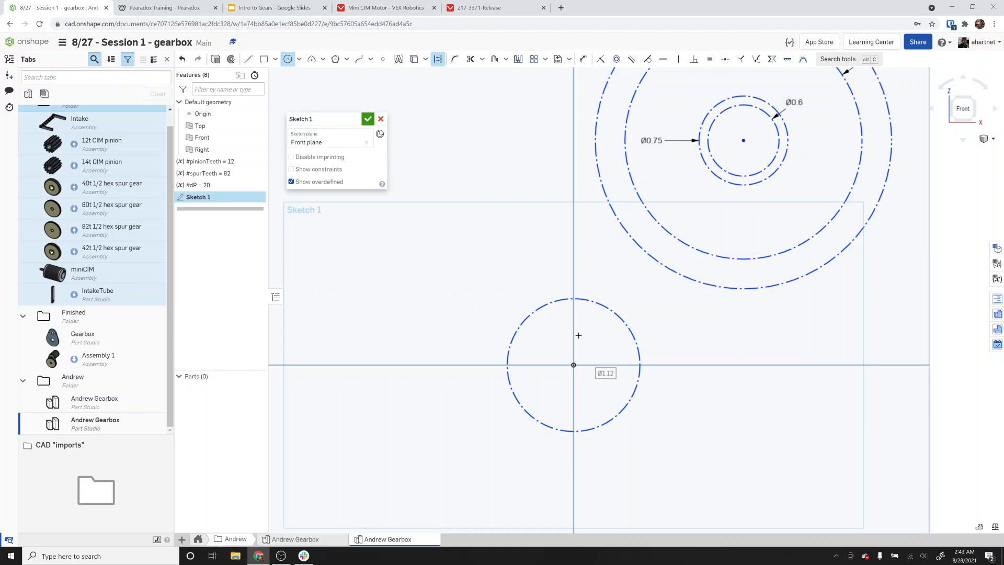
pyautogui.press('Escape')
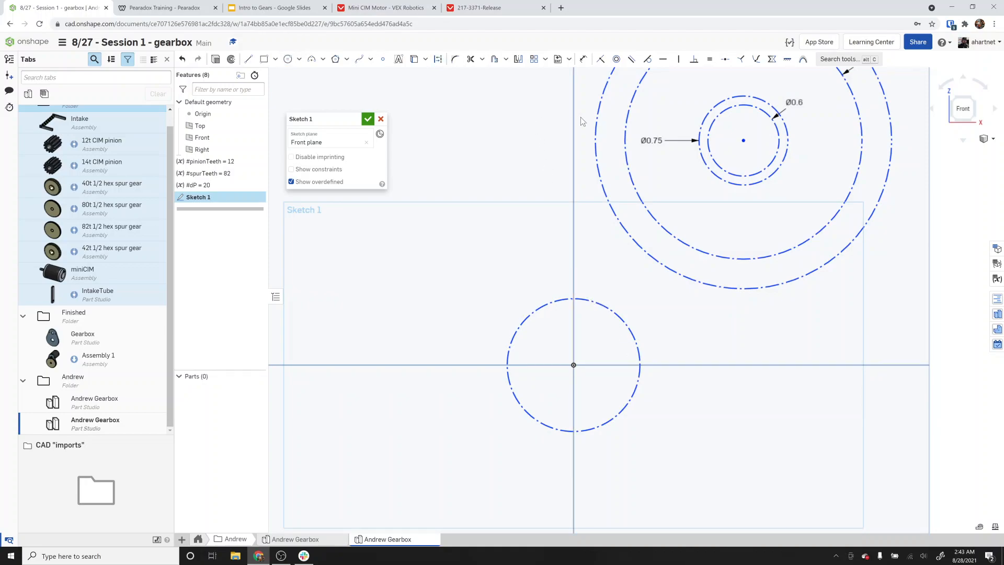
# Dimension the origin circle's diameter as #spurTeeth/#dP.
pyautogui.click(584, 59)
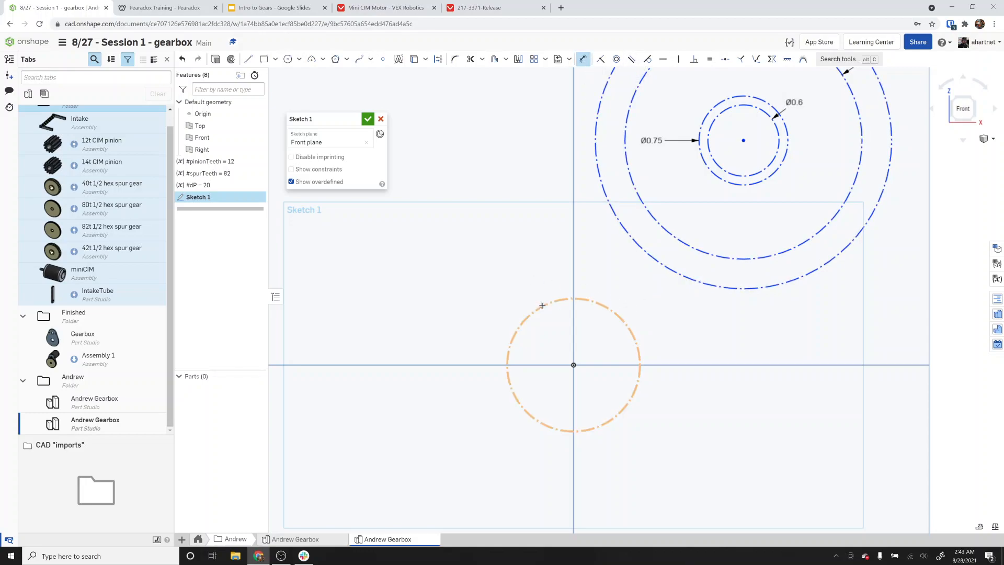
pyautogui.click(542, 306)
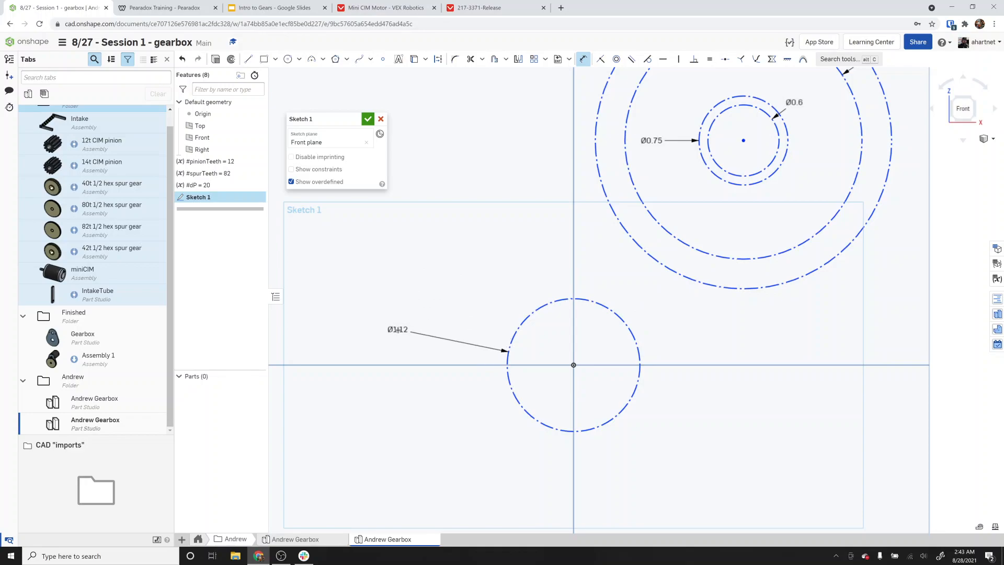
pyautogui.click(397, 330)
pyautogui.write('spur')
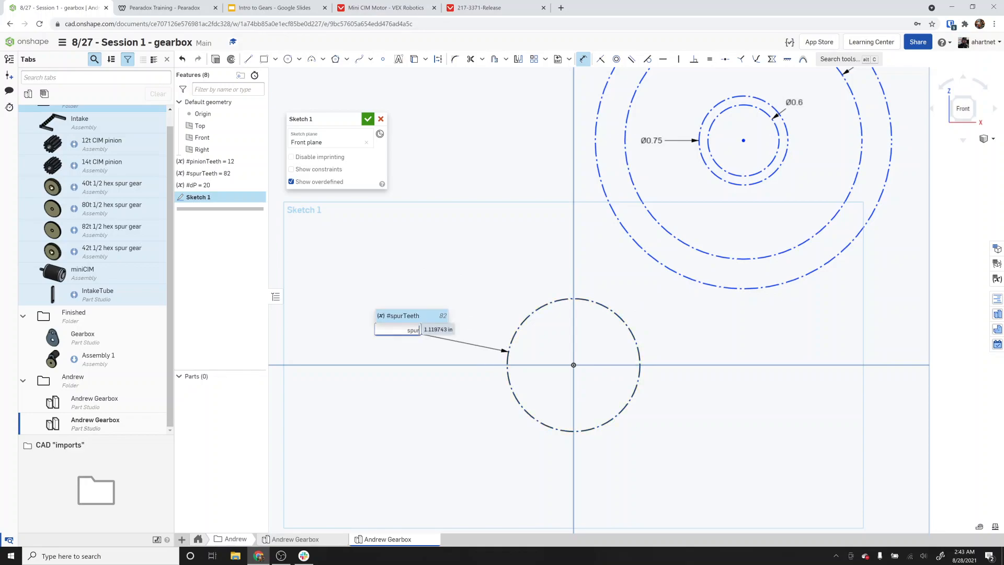
pyautogui.press('Return')
pyautogui.write('/dp')
pyautogui.press('Return')
pyautogui.press('Return')
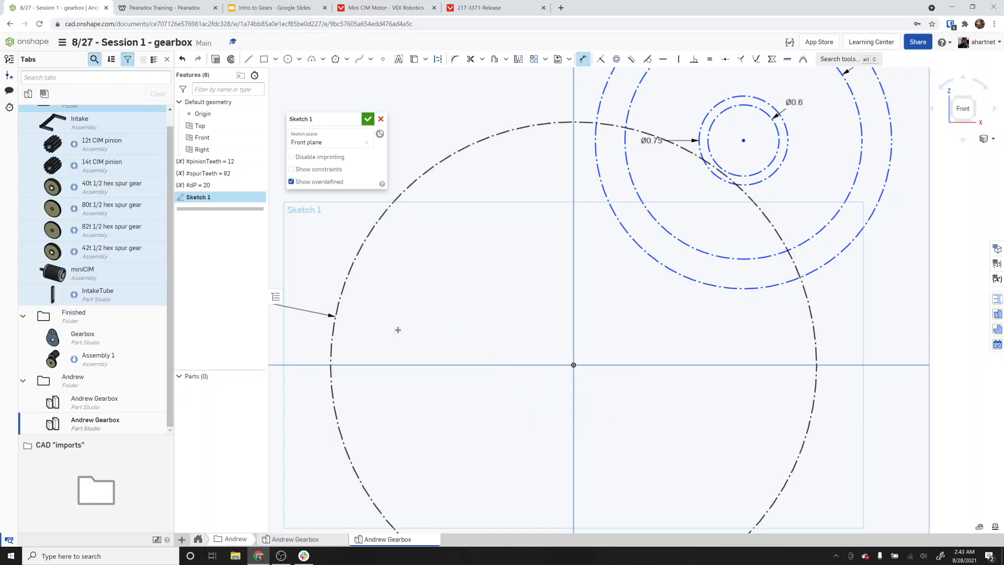
pyautogui.scroll(-3, 497, 257)
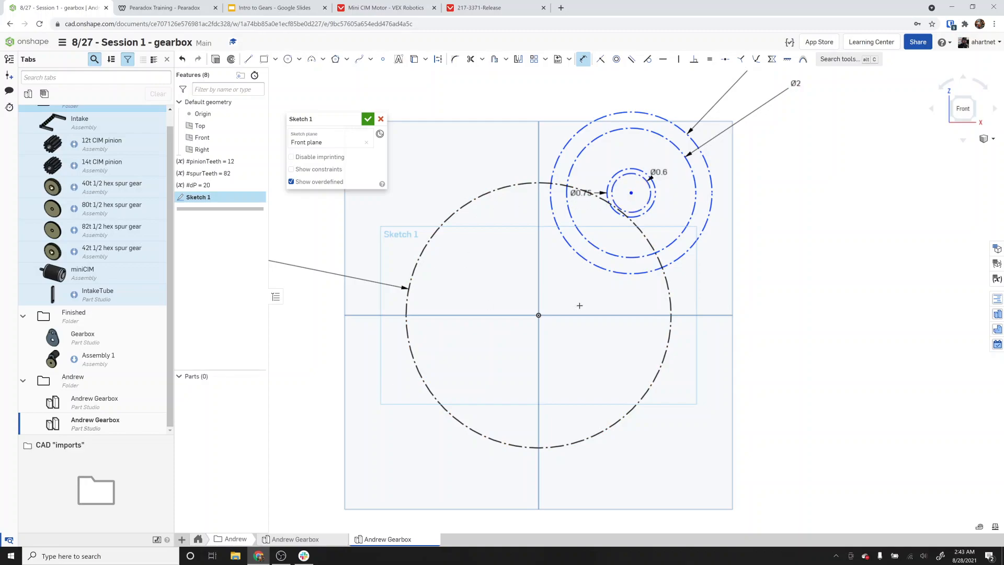
pyautogui.press('Escape')
# Drag the motor circles up and to the right, away from the spur gear pitch circle.
pyautogui.moveTo(632, 193); pyautogui.dragTo(756, 131)
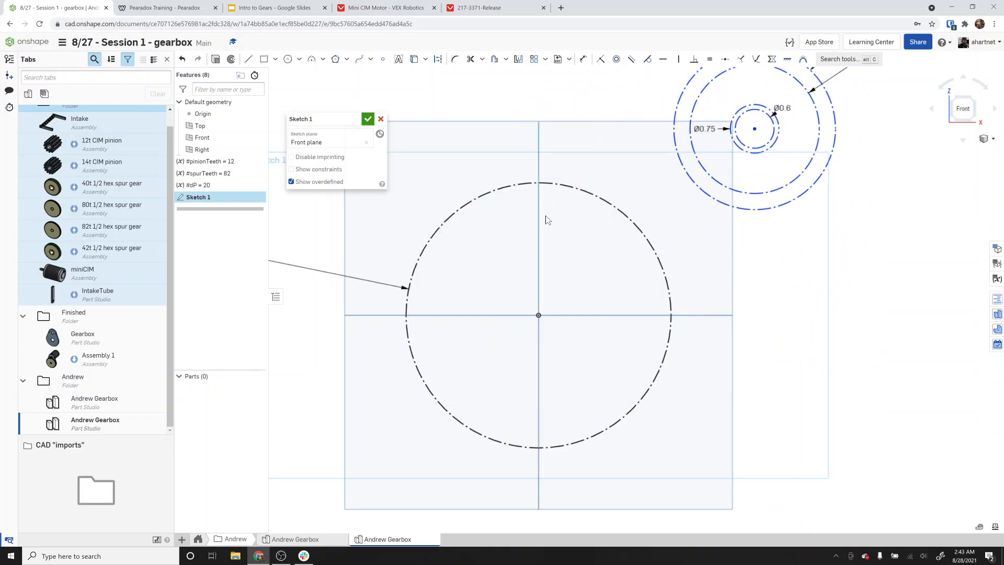
pyautogui.scroll(-3, 651, 270)
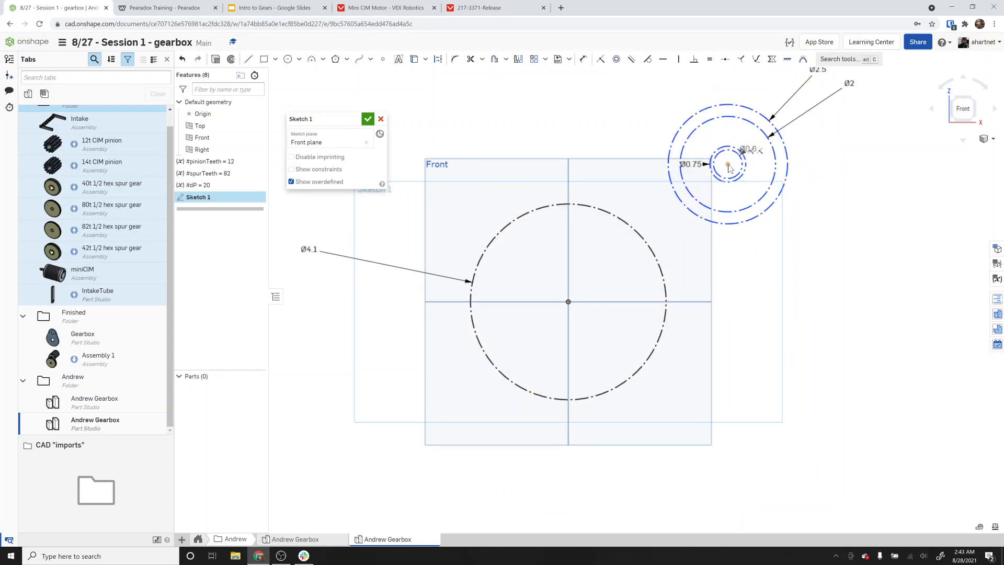
pyautogui.moveTo(729, 166); pyautogui.dragTo(706, 152)
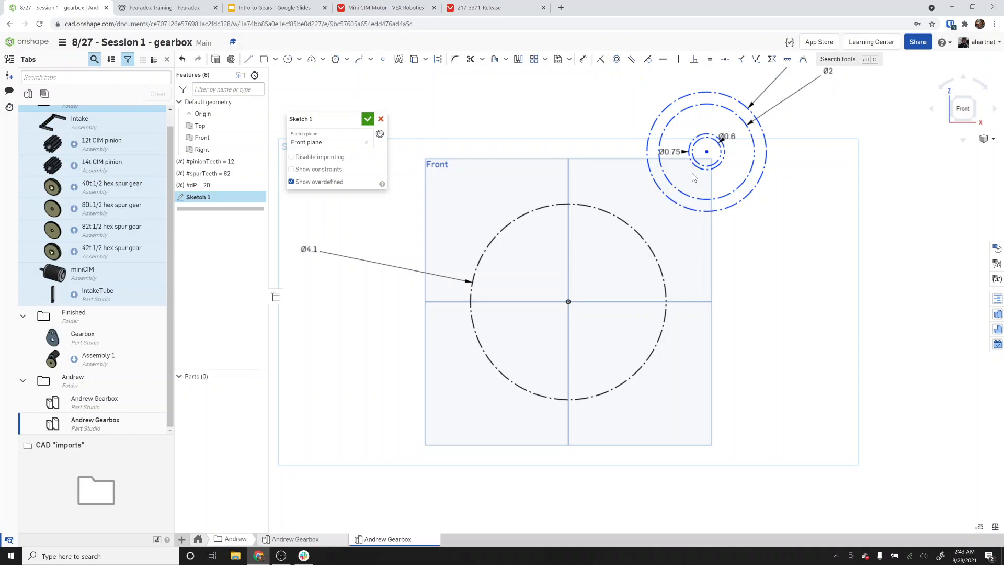
# Make the 0.6 in pinion pitch circle tangent to the spur gear pitch circle.
pyautogui.click(649, 59)
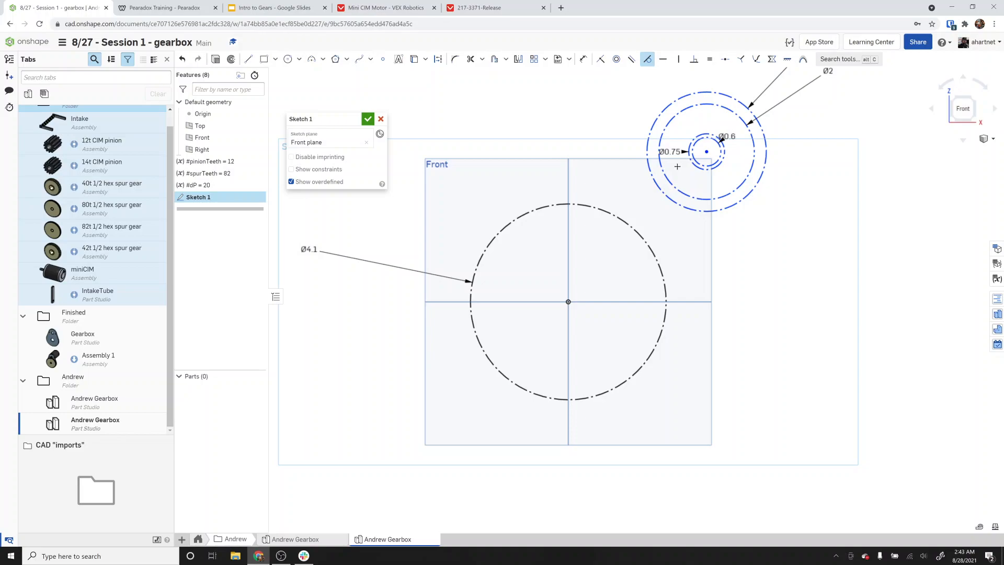
pyautogui.scroll(5, 684, 167)
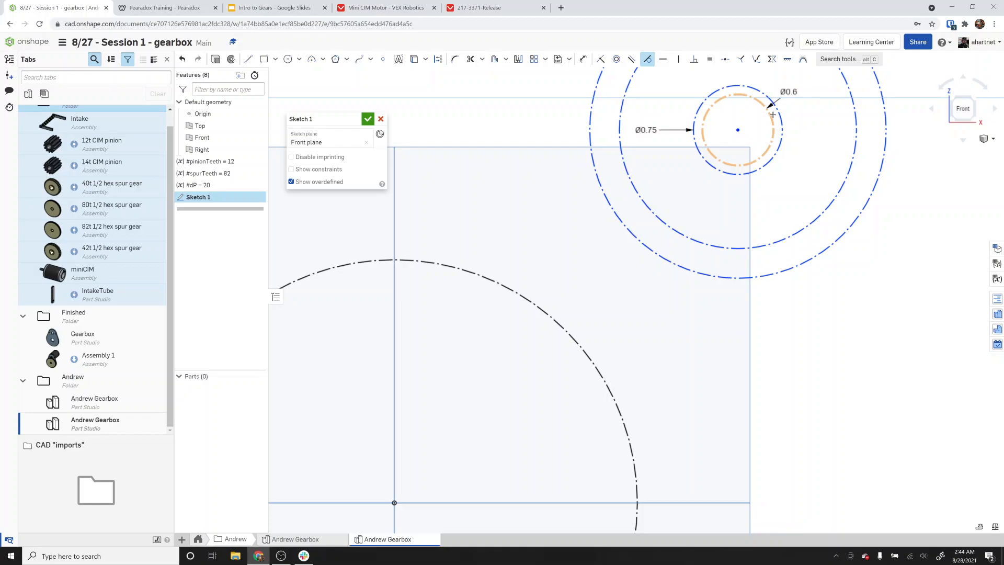
pyautogui.click(759, 154)
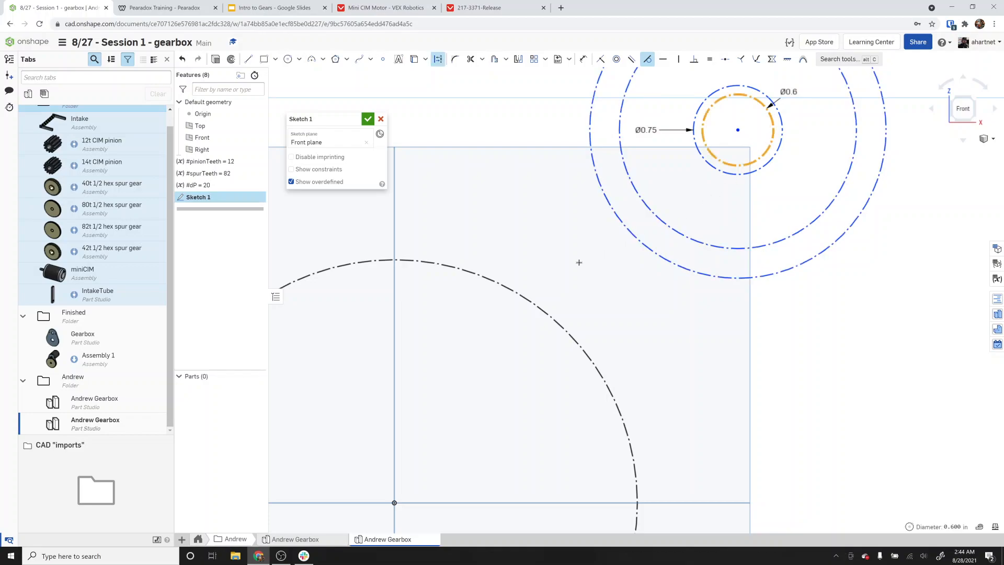
pyautogui.click(514, 292)
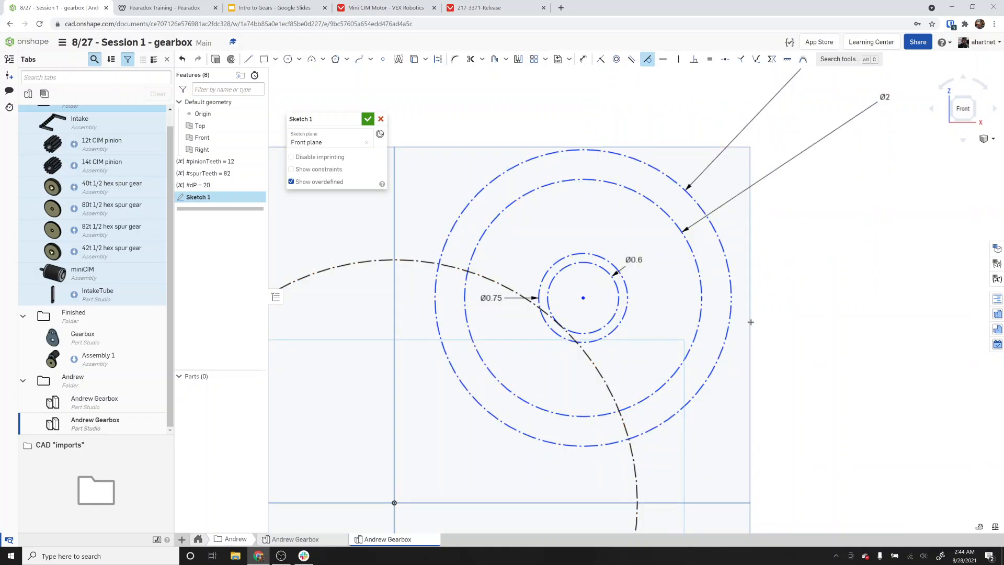
pyautogui.press('Escape')
# Drag the motor circles' centre around the spur gear pitch circle.
pyautogui.moveTo(583, 298)
pyautogui.mouseDown()
pyautogui.moveTo(553, 271)
pyautogui.moveTo(497, 252)
pyautogui.moveTo(555, 277)
pyautogui.moveTo(663, 426)
pyautogui.moveTo(631, 269)
pyautogui.moveTo(642, 274)
pyautogui.mouseUp()
pyautogui.moveTo(641, 273)
pyautogui.mouseDown()
pyautogui.moveTo(518, 218)
pyautogui.moveTo(497, 272)
pyautogui.moveTo(467, 256)
pyautogui.moveTo(392, 274)
pyautogui.moveTo(406, 285)
pyautogui.moveTo(507, 272)
pyautogui.moveTo(542, 358)
pyautogui.moveTo(486, 410)
pyautogui.moveTo(388, 328)
pyautogui.moveTo(419, 262)
pyautogui.moveTo(502, 263)
pyautogui.moveTo(463, 248)
pyautogui.moveTo(441, 253)
pyautogui.moveTo(438, 243)
pyautogui.moveTo(483, 245)
pyautogui.mouseUp()
pyautogui.scroll(-6, 497, 272)
pyautogui.press('d')
pyautogui.scroll(5, 501, 263)
pyautogui.scroll(5, 441, 251)
# Place the motor circles' centre on the vertical axis above the spur gear pitch circle.
pyautogui.click(584, 120)
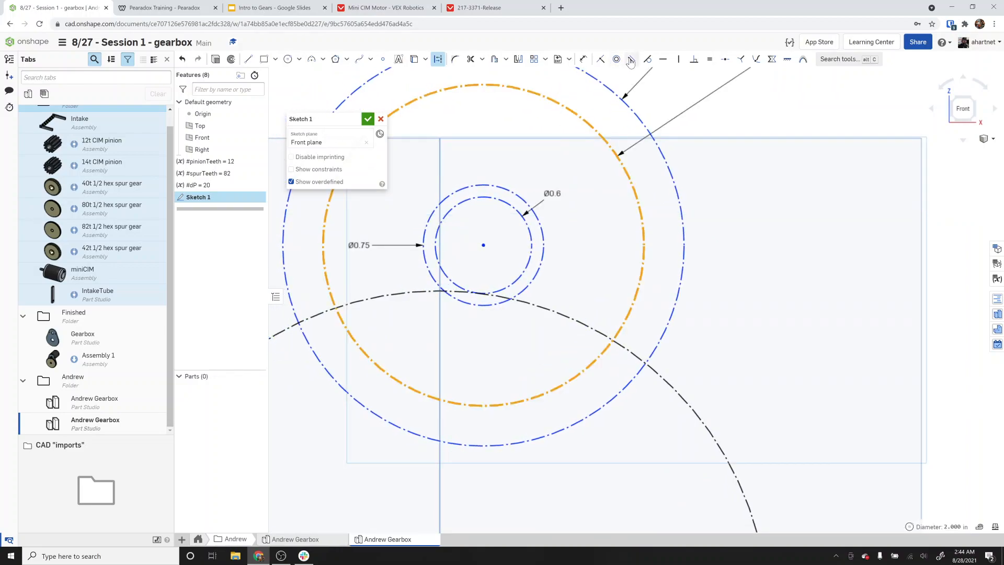
pyautogui.click(601, 59)
pyautogui.click(484, 244)
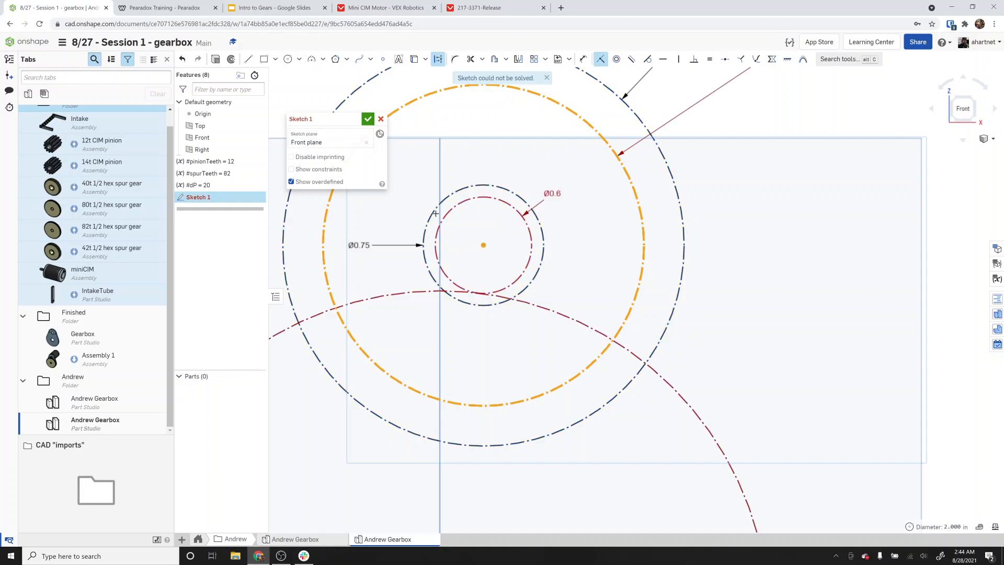
pyautogui.click(441, 186)
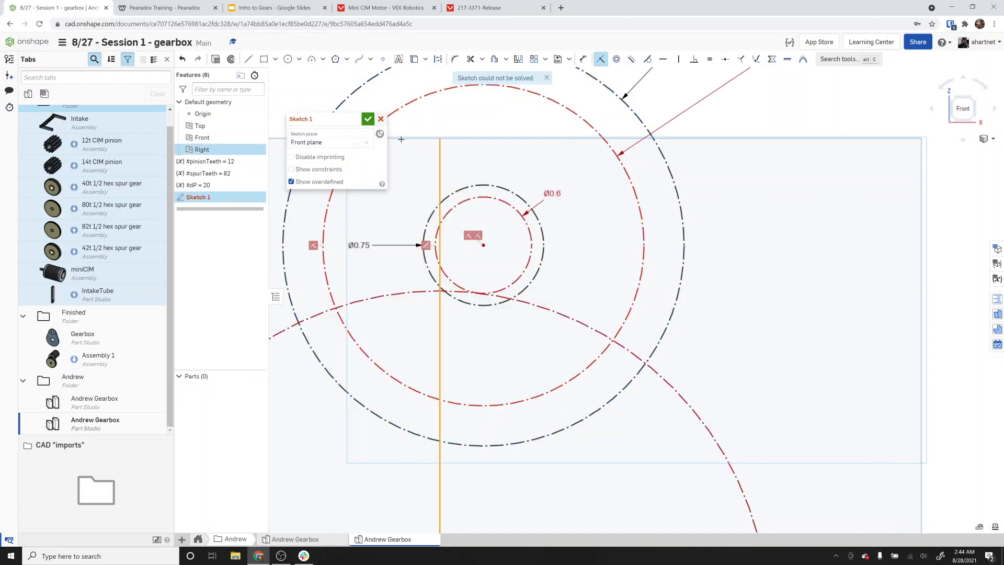
pyautogui.press('Escape')
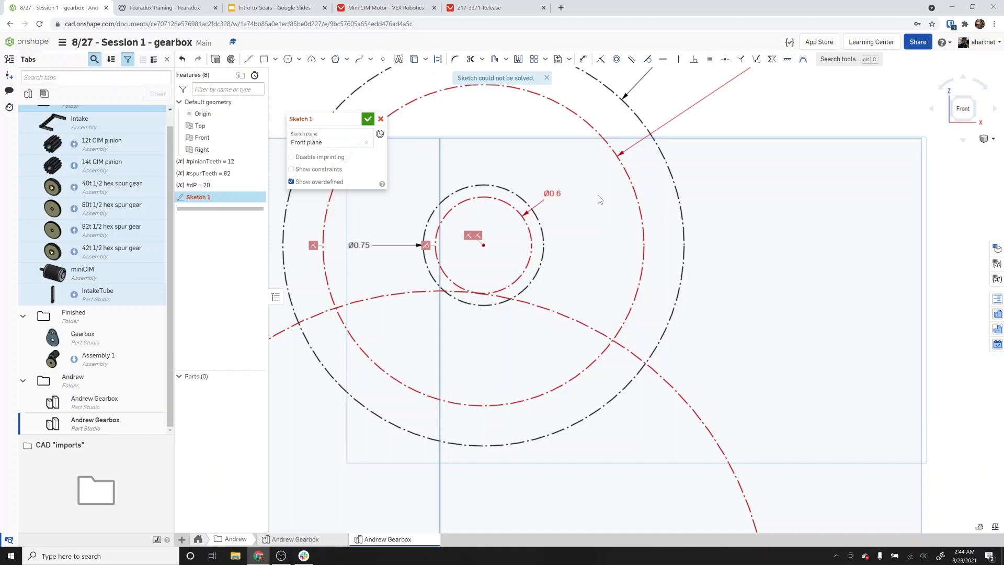
pyautogui.rightClick(636, 271)
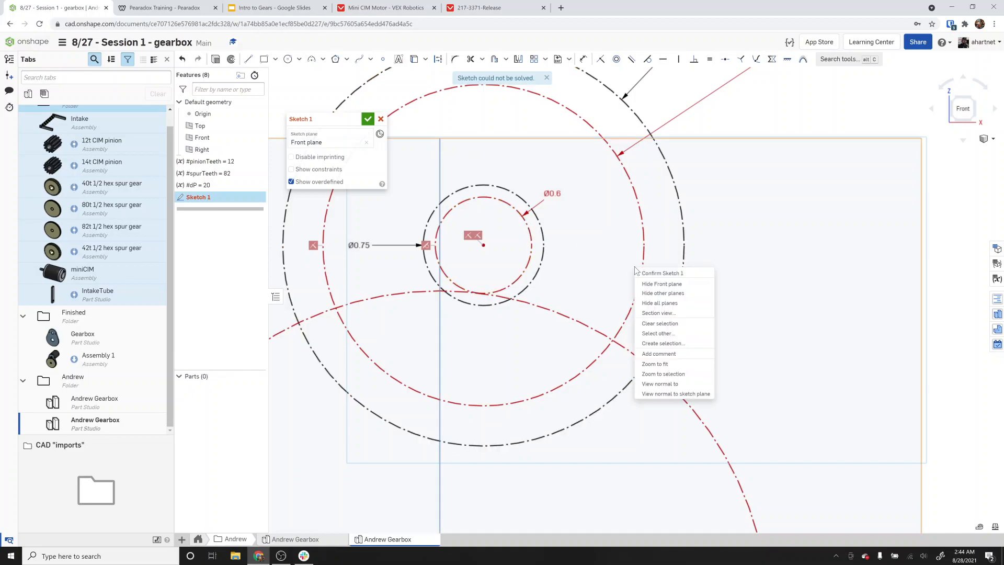
pyautogui.click(519, 250)
pyautogui.moveTo(483, 244); pyautogui.dragTo(440, 244)
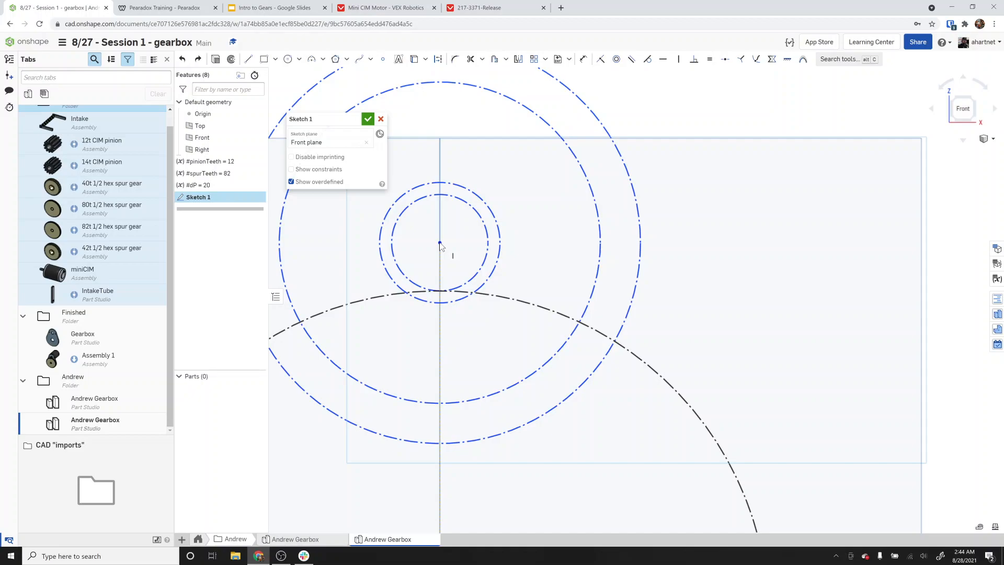
pyautogui.moveTo(439, 243); pyautogui.dragTo(440, 244)
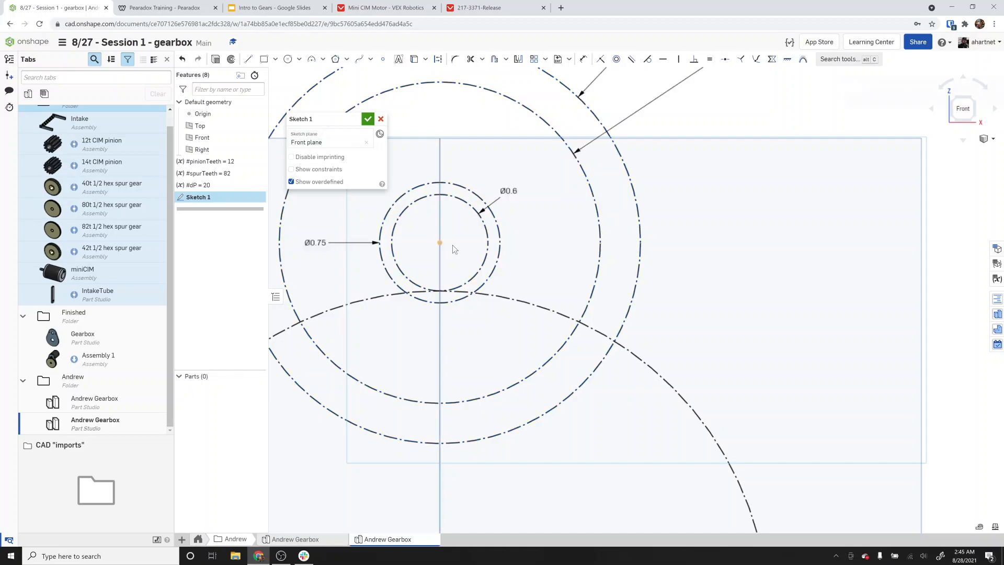
# Rename Sketch 1 to MasterSketch and confirm the sketch.
pyautogui.scroll(-3, 537, 257)
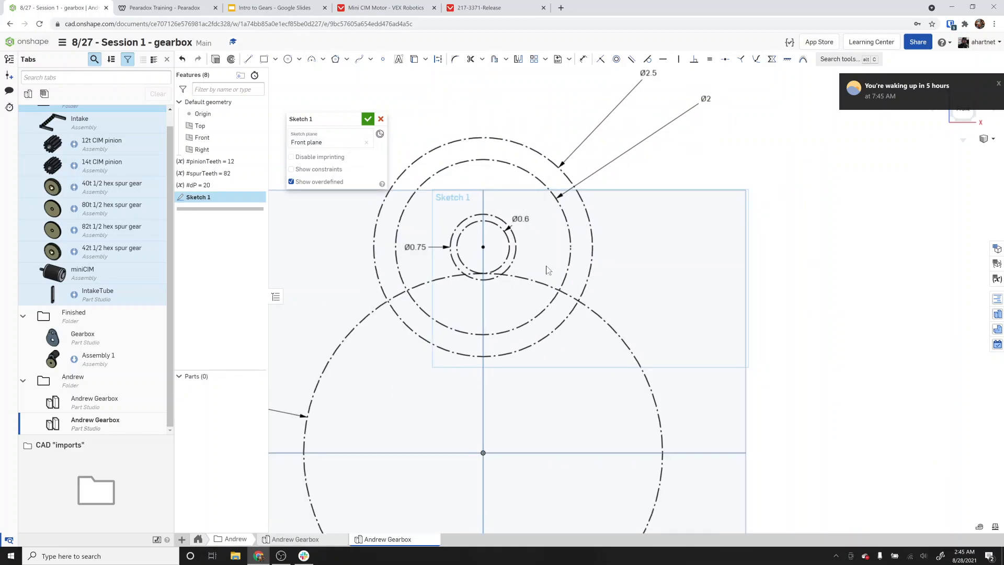
pyautogui.scroll(-2, 536, 259)
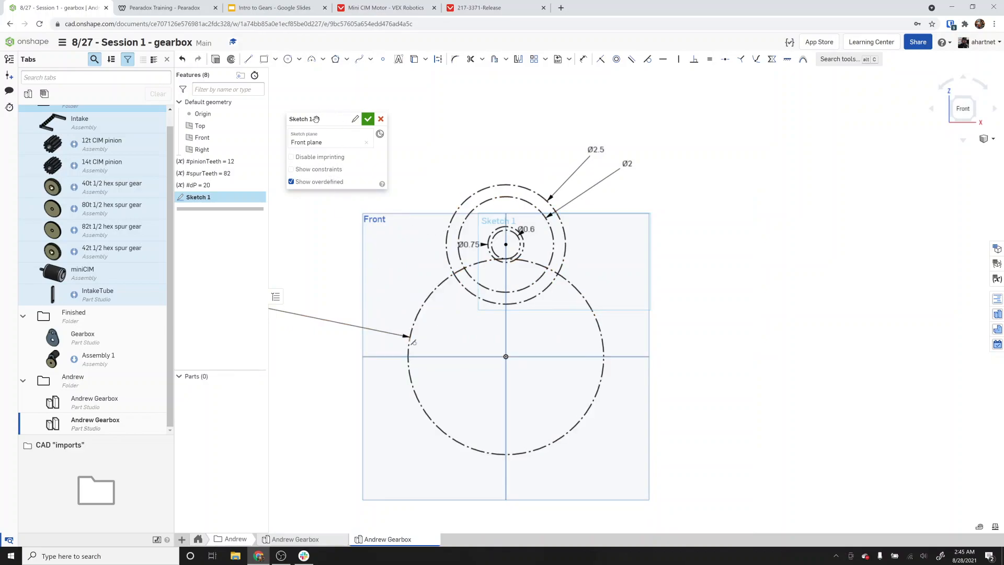
pyautogui.click(355, 121)
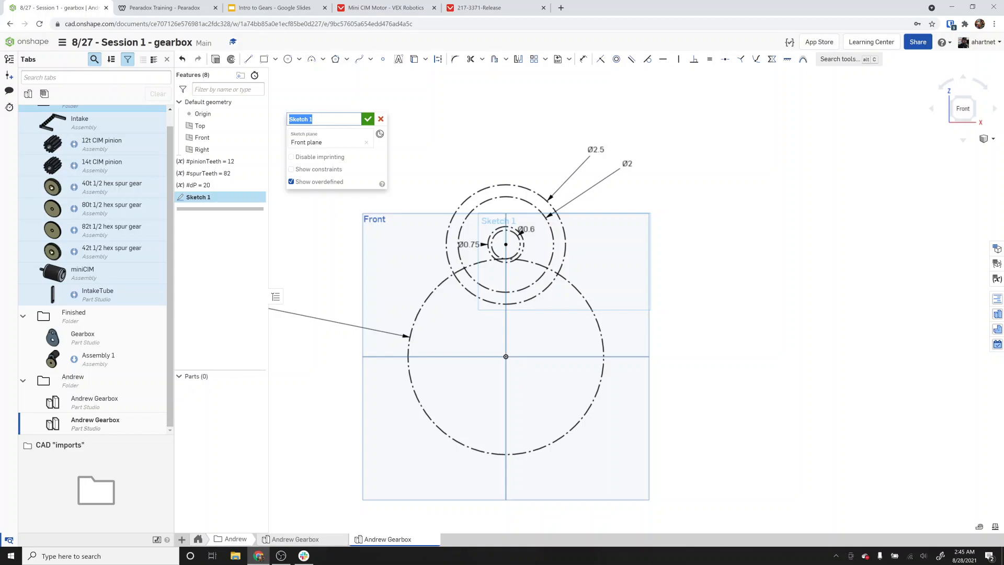
pyautogui.write('Master')
pyautogui.press('Return')
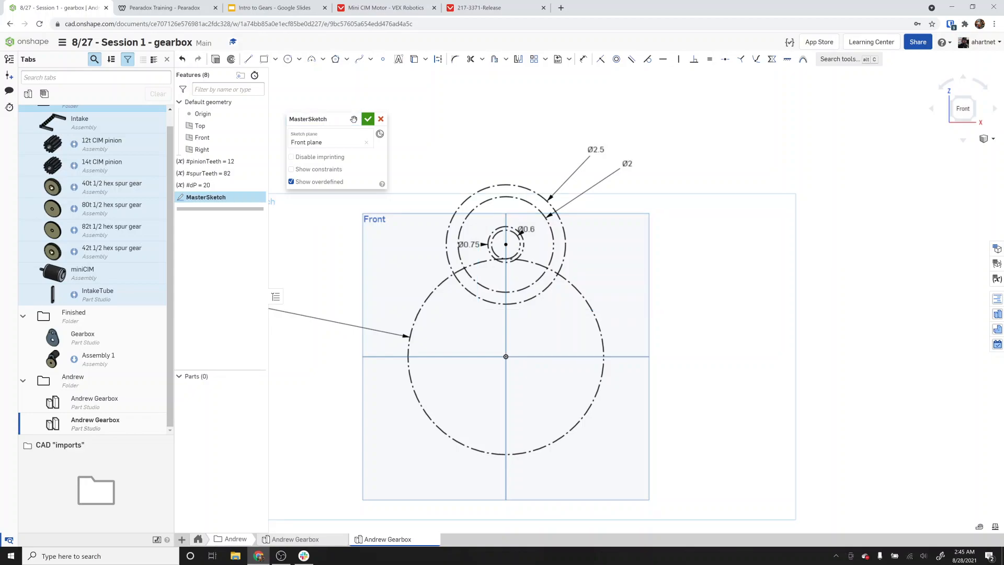
pyautogui.click(368, 119)
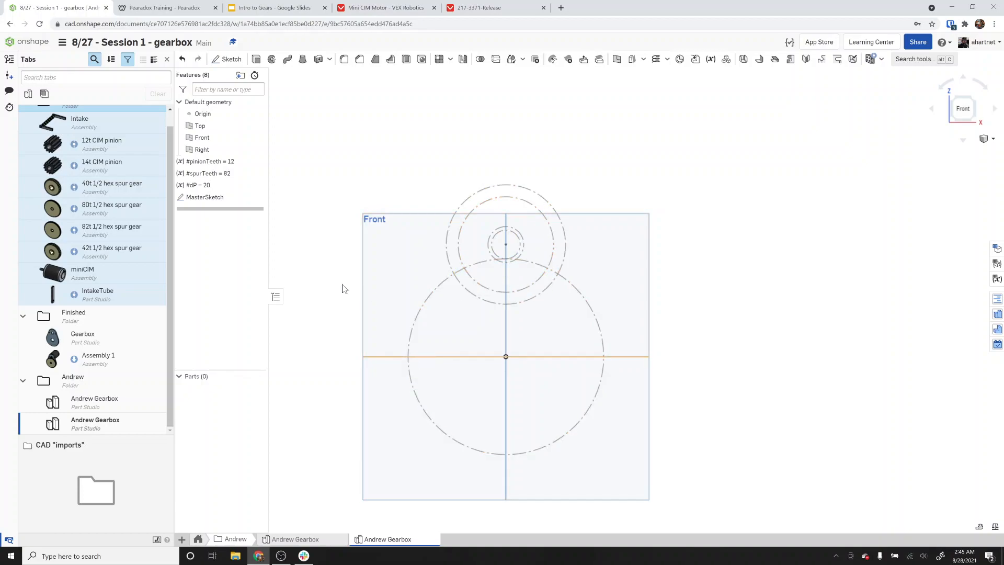
# Start a new sketch on the Front plane and use the motor and spur gear circles from MasterSketch in it.
pyautogui.click(225, 63)
pyautogui.click(386, 245)
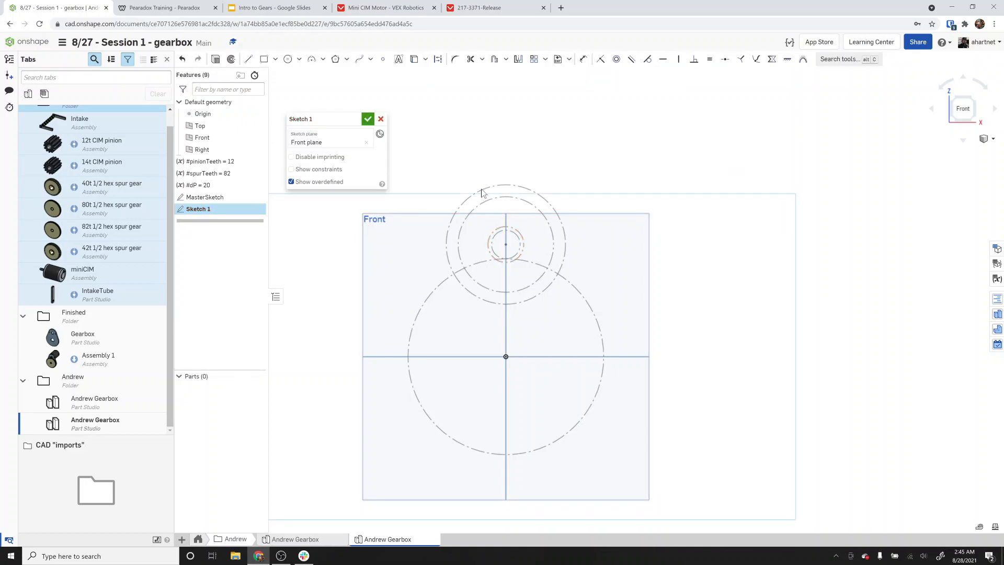
pyautogui.click(481, 189)
pyautogui.click(572, 290)
pyautogui.press('d')
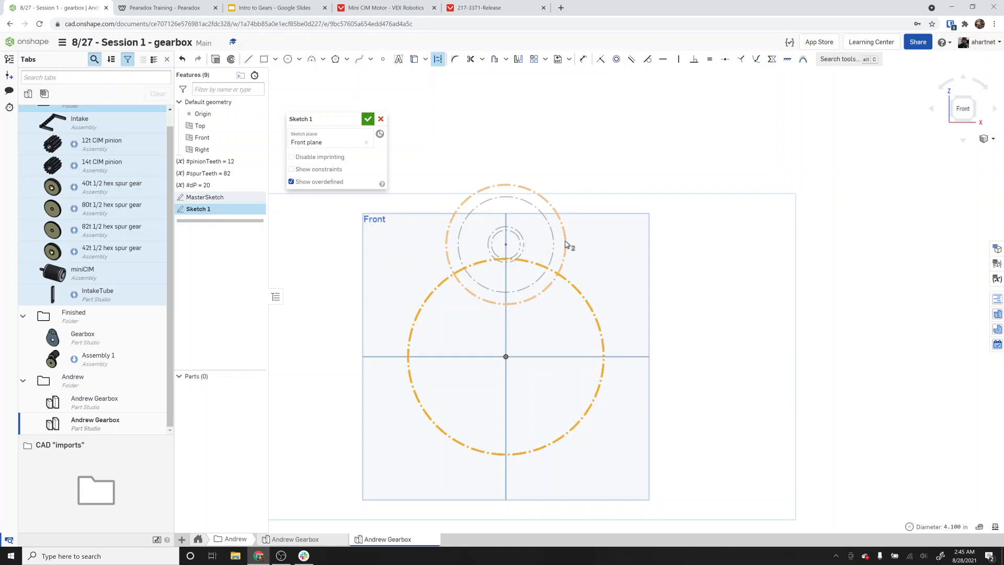
pyautogui.click(565, 242)
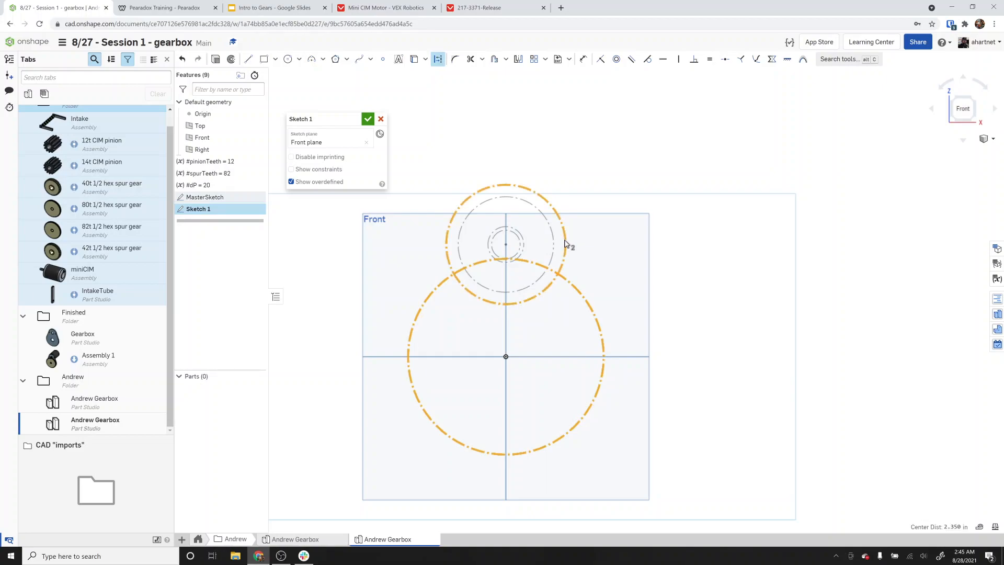
pyautogui.rightClick(565, 243)
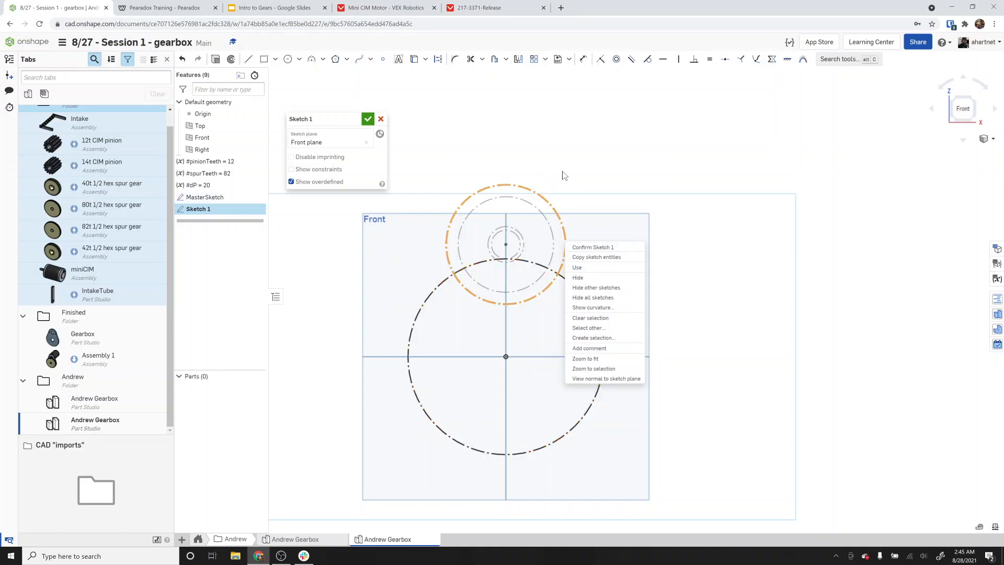
pyautogui.click(570, 190)
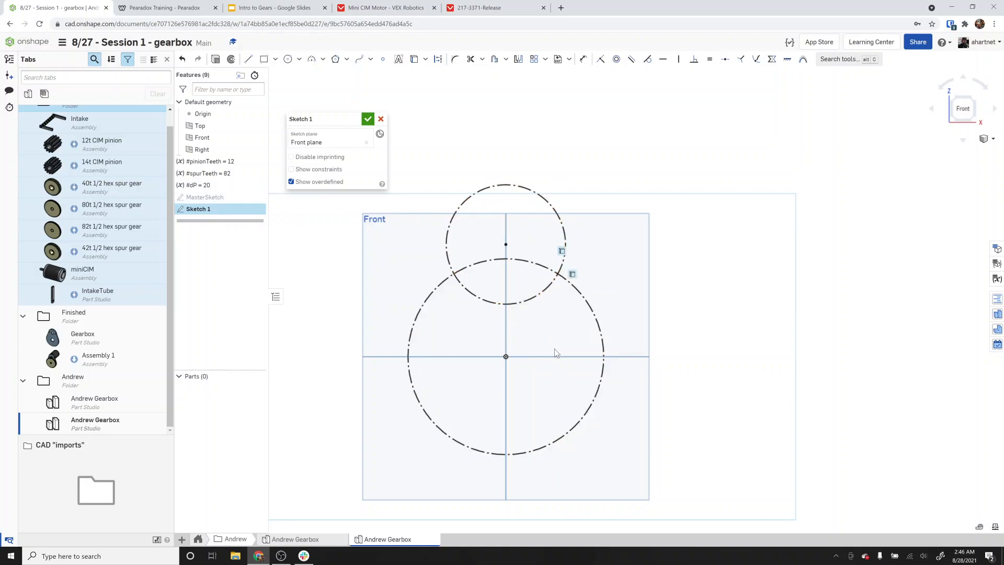
# Hide MasterSketch, use the spur gear pitch circle and outer motor circle in Sketch 1 as regular geometry, and finish the sketch.
pyautogui.click(259, 197)
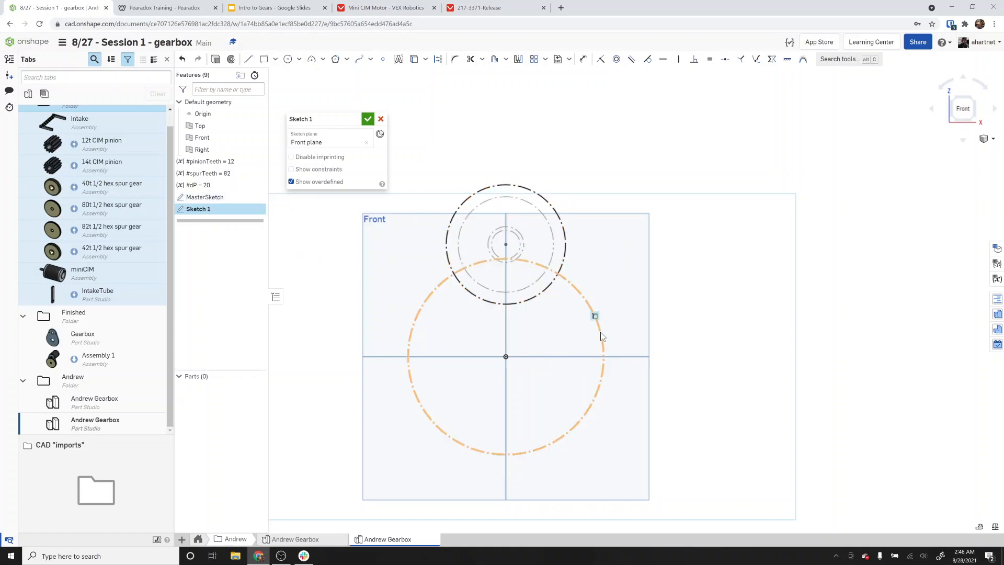
pyautogui.press('u')
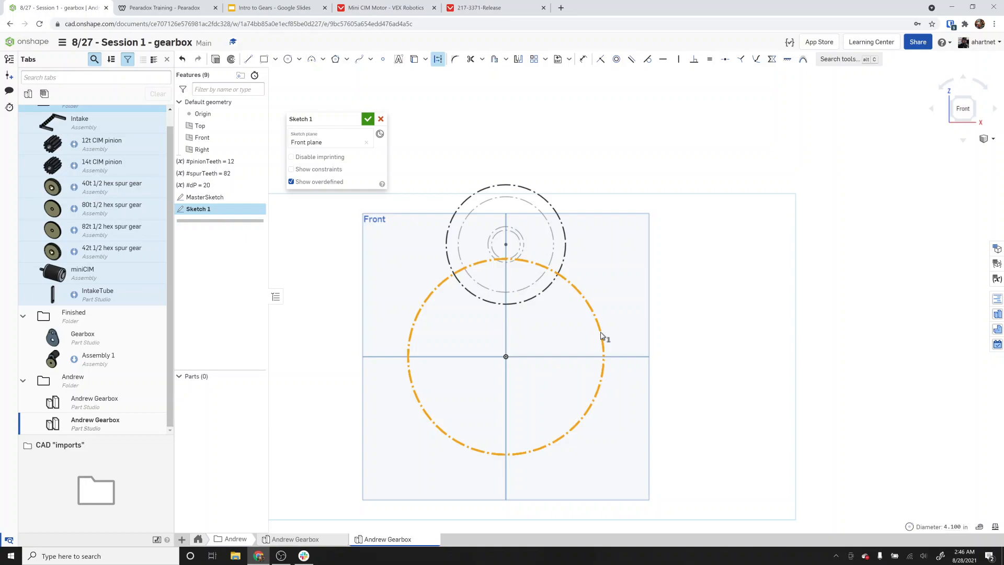
pyautogui.click(565, 245)
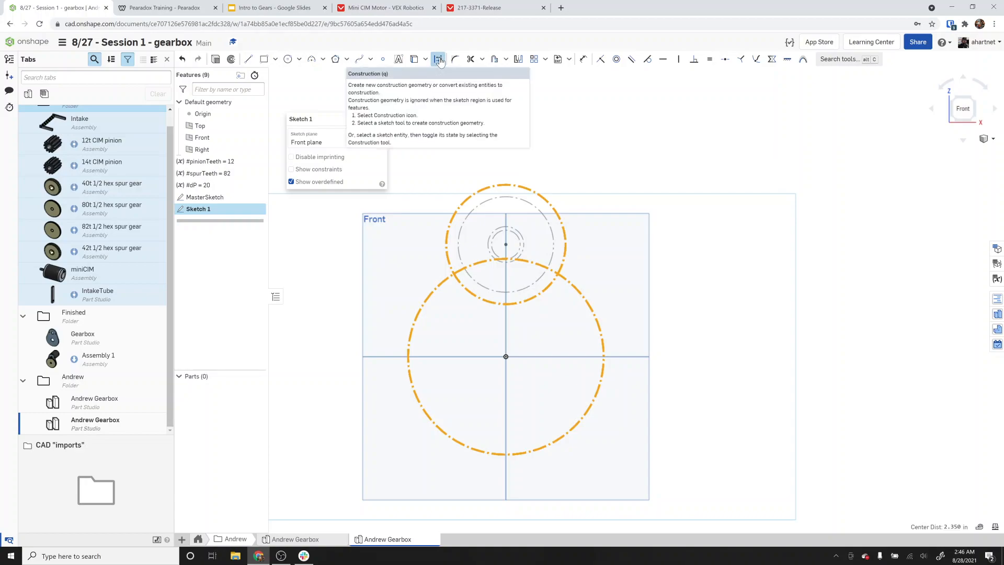
pyautogui.click(439, 61)
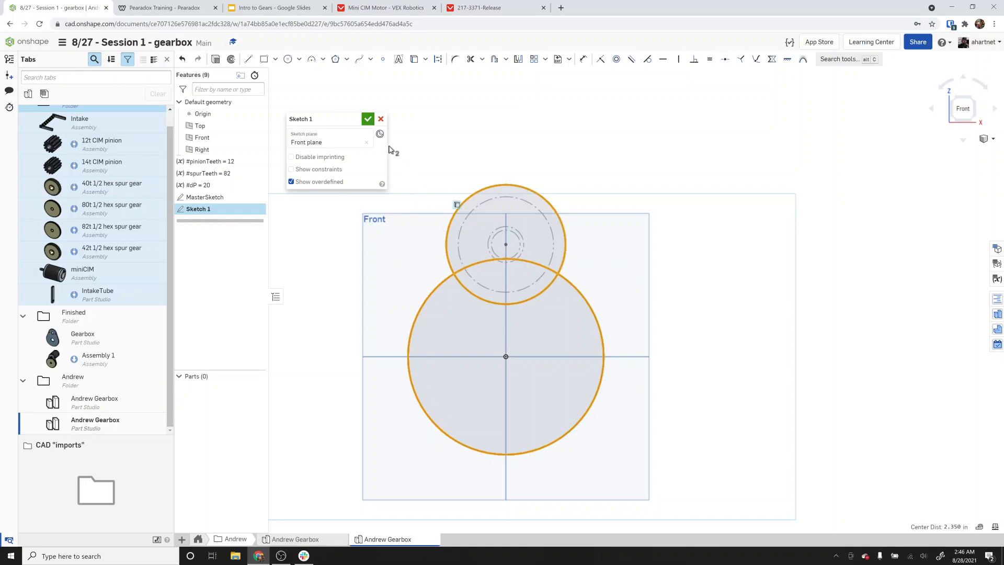
pyautogui.click(367, 120)
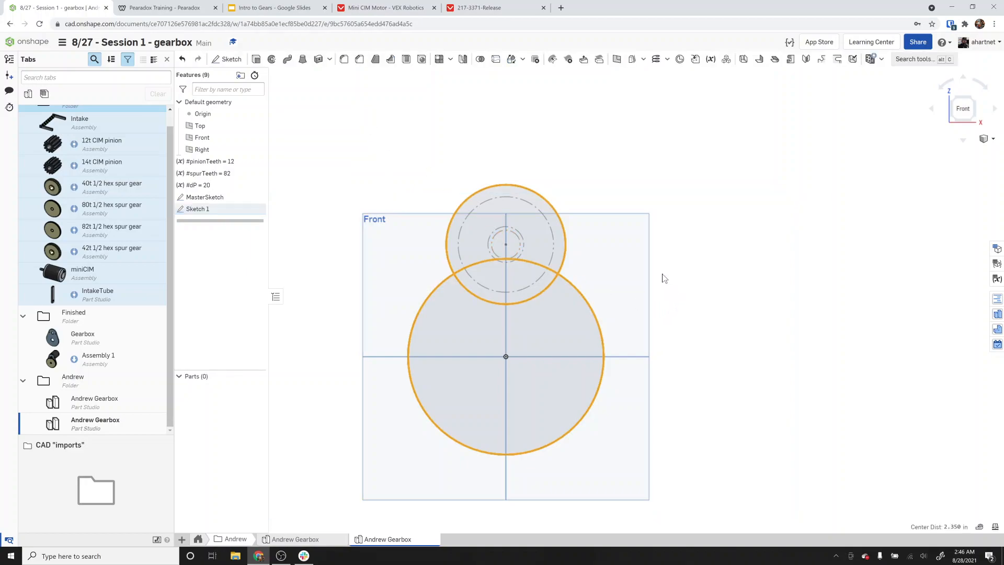
# Extrude the three regions of Sketch 1 by 1 in as a new part.
pyautogui.moveTo(682, 269); pyautogui.dragTo(653, 273, button='right')
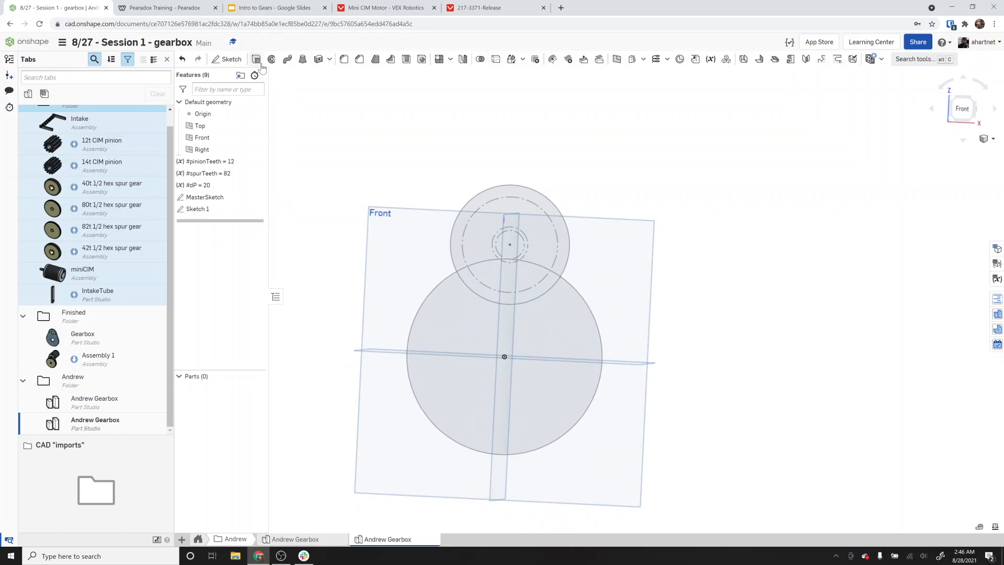
pyautogui.hotkey('shift', 'e')
pyautogui.click(491, 291)
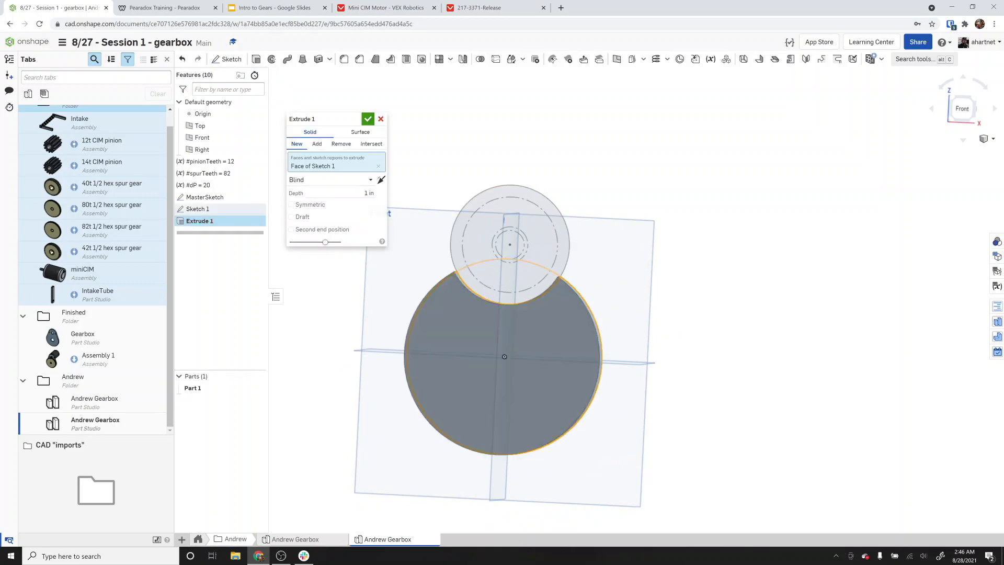
pyautogui.click(471, 246)
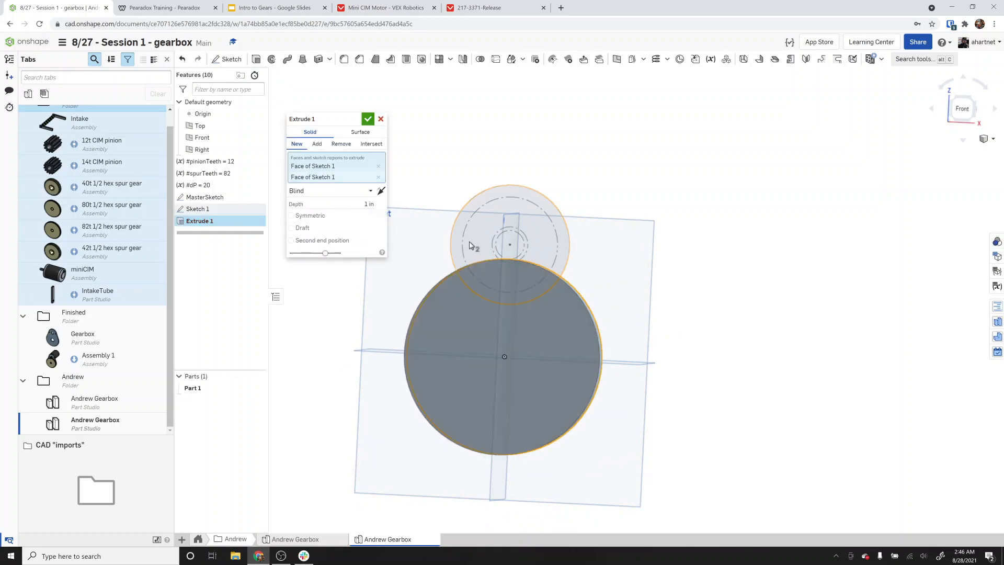
pyautogui.click(368, 119)
pyautogui.moveTo(565, 215)
pyautogui.mouseDown(button='right')
pyautogui.moveTo(525, 222)
pyautogui.moveTo(554, 216)
pyautogui.mouseUp(button='right')
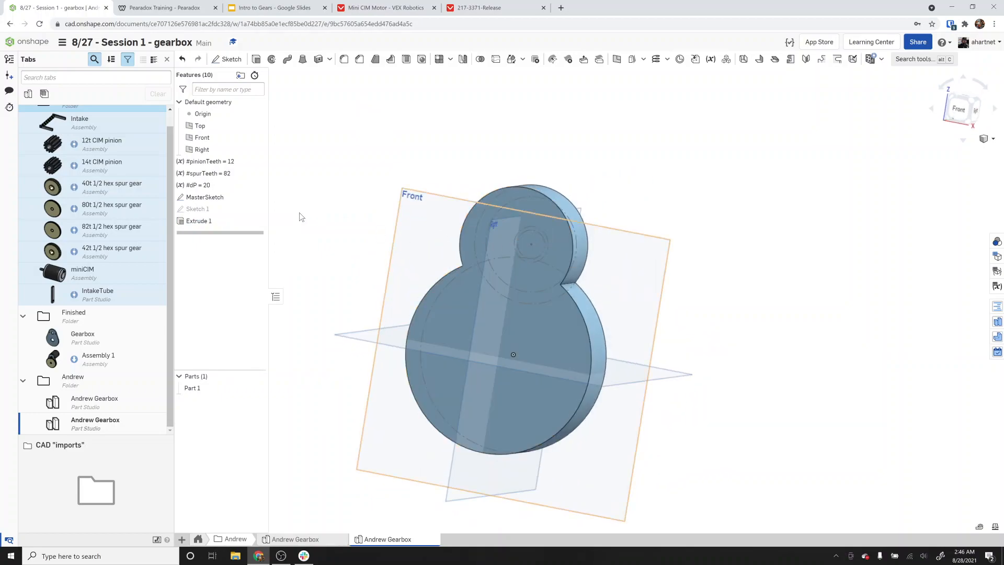
pyautogui.hotkey('shift', '1')
pyautogui.doubleClick(212, 221)
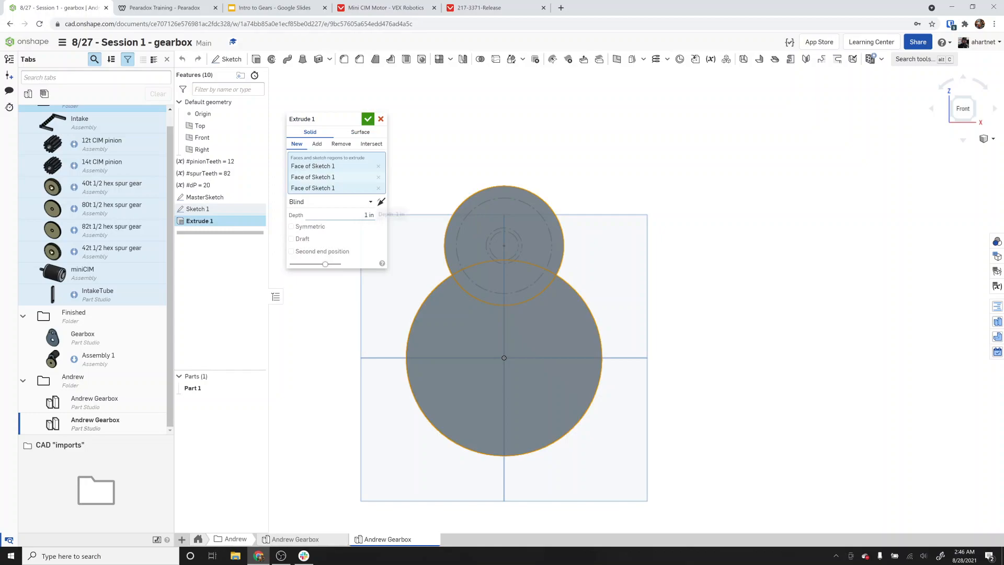
pyautogui.click(368, 119)
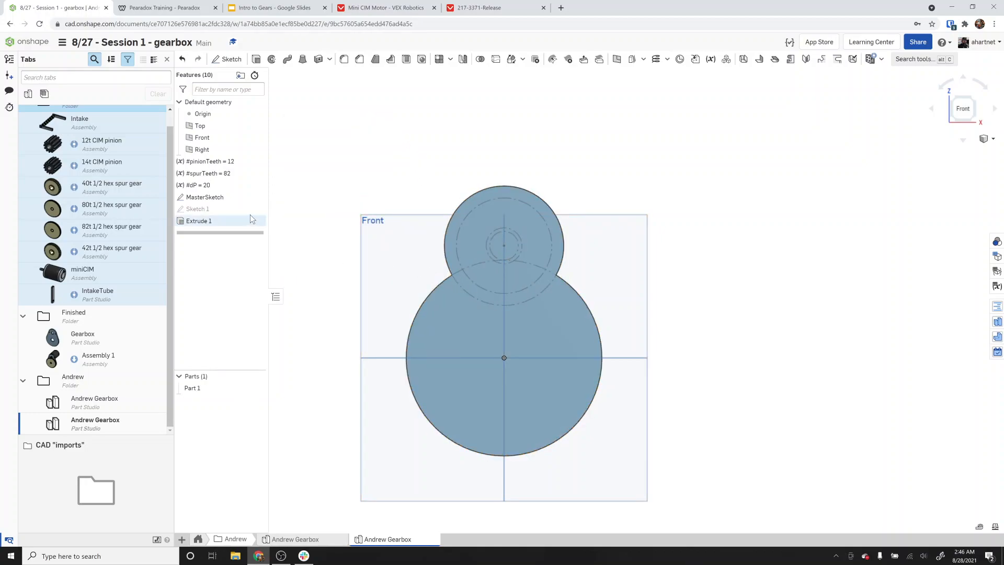
pyautogui.doubleClick(199, 209)
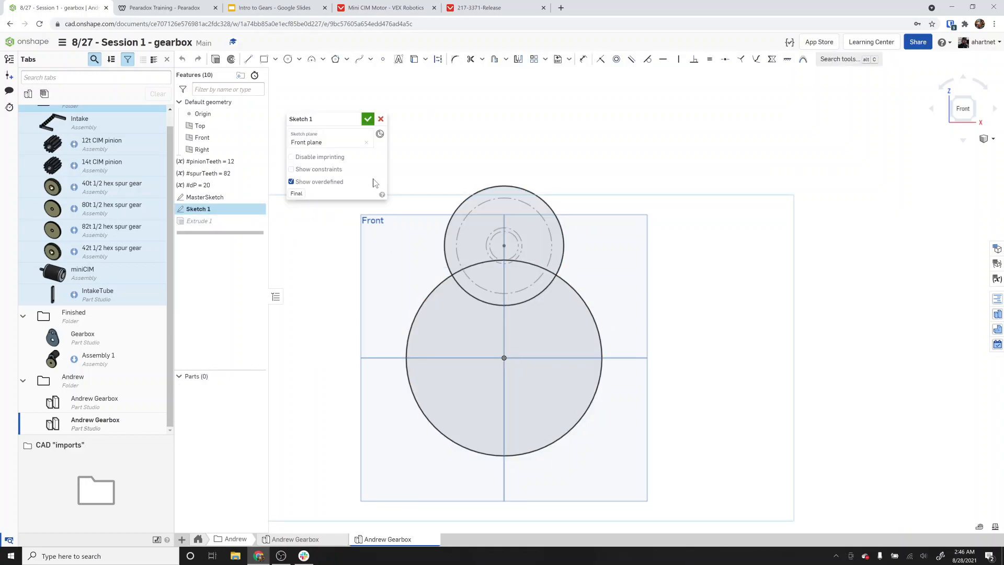
pyautogui.click(380, 119)
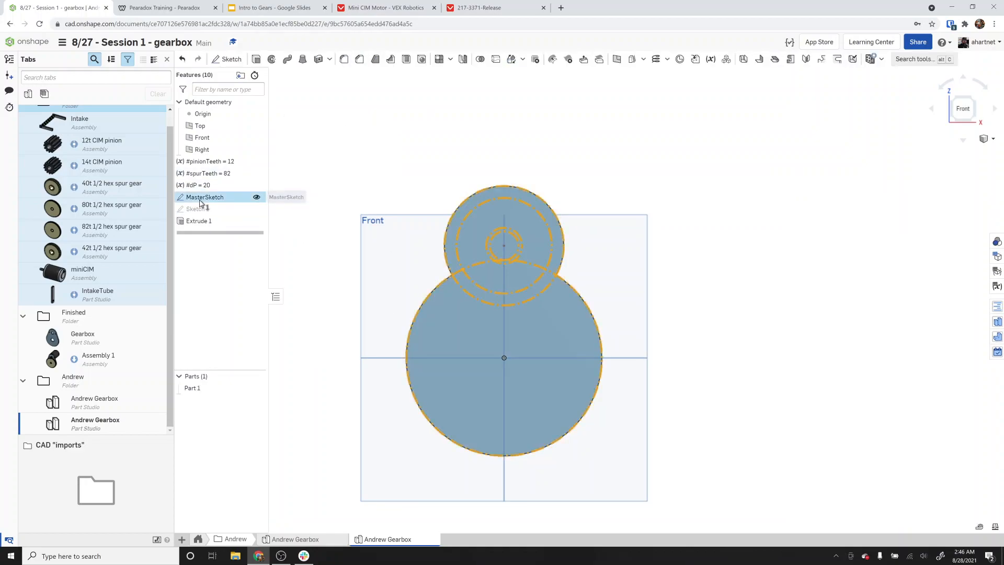
# Edit MasterSketch and place points on the left and right quadrants of the 2 in motor circle.
pyautogui.doubleClick(206, 197)
pyautogui.scroll(3, 496, 265)
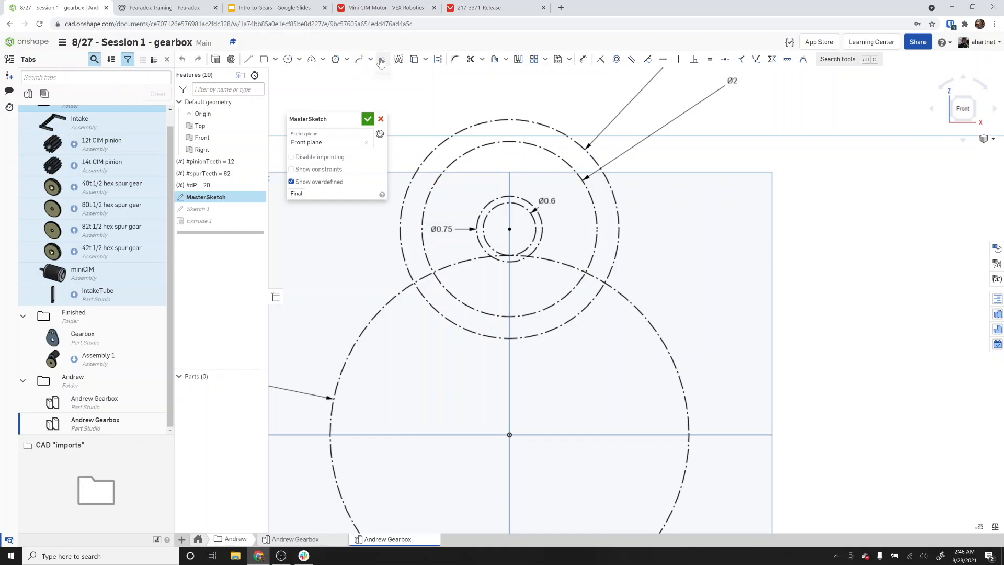
pyautogui.click(381, 59)
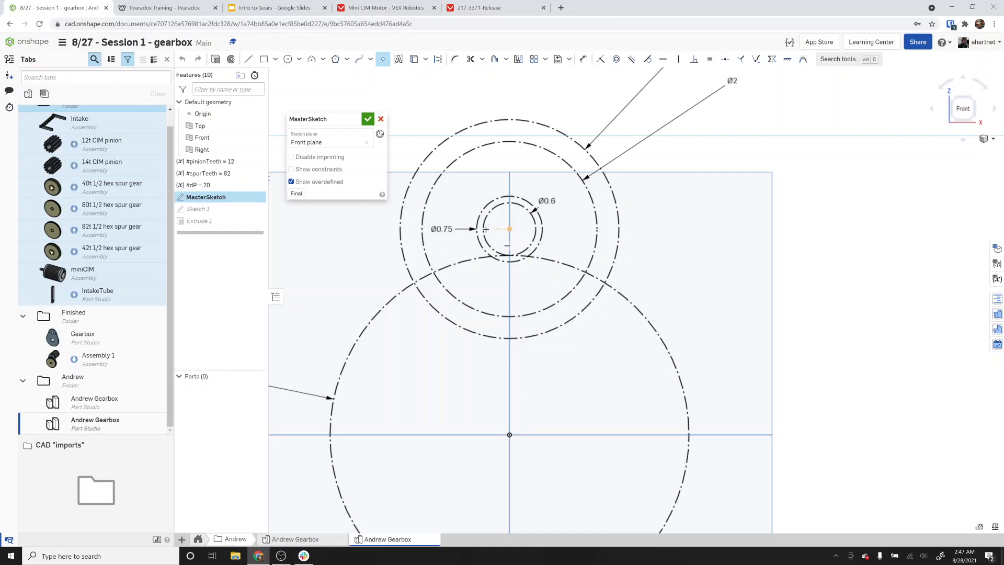
pyautogui.click(422, 229)
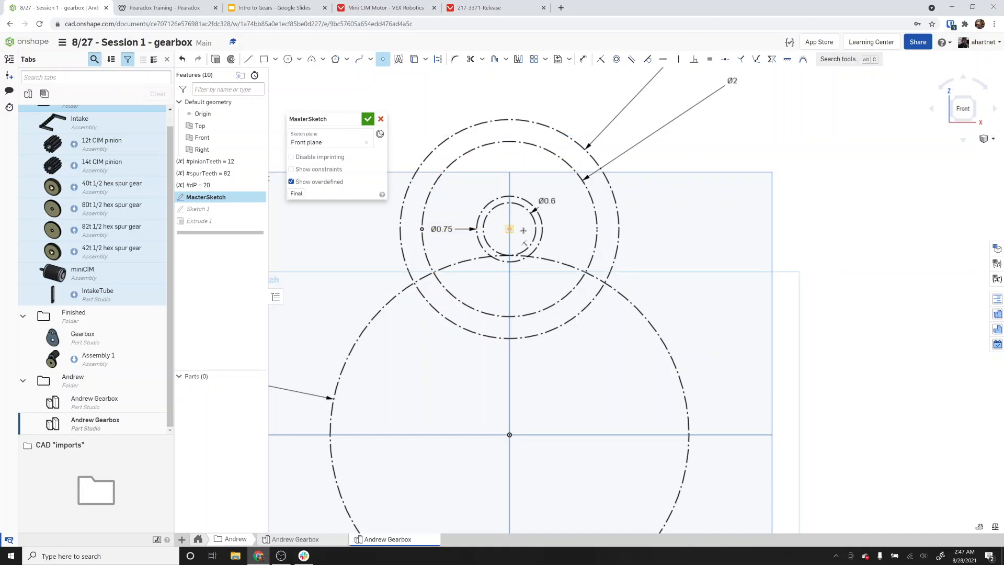
pyautogui.click(597, 229)
pyautogui.click(367, 121)
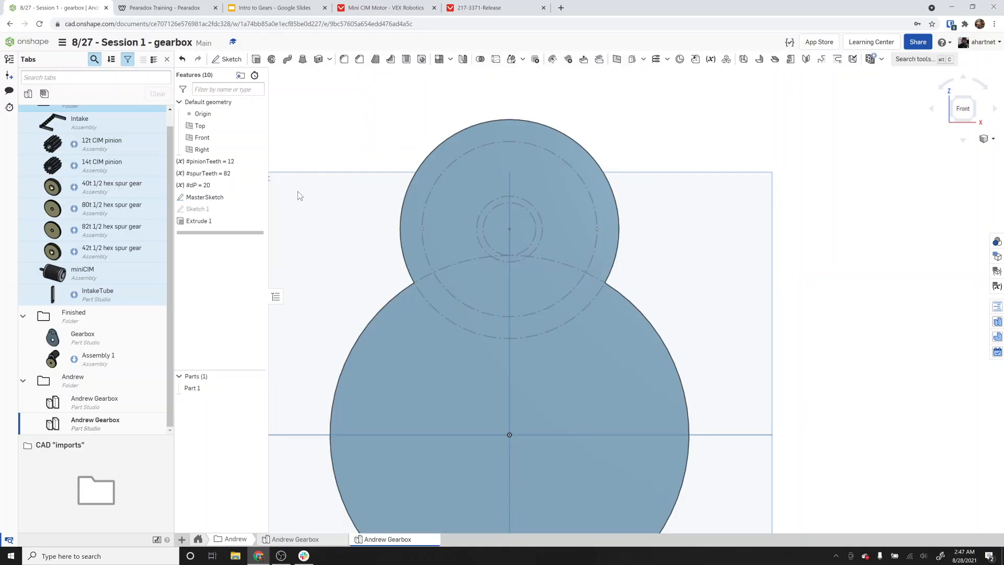
# Edit Sketch 1 and use the 0.75 in motor circle from MasterSketch in it.
pyautogui.doubleClick(206, 210)
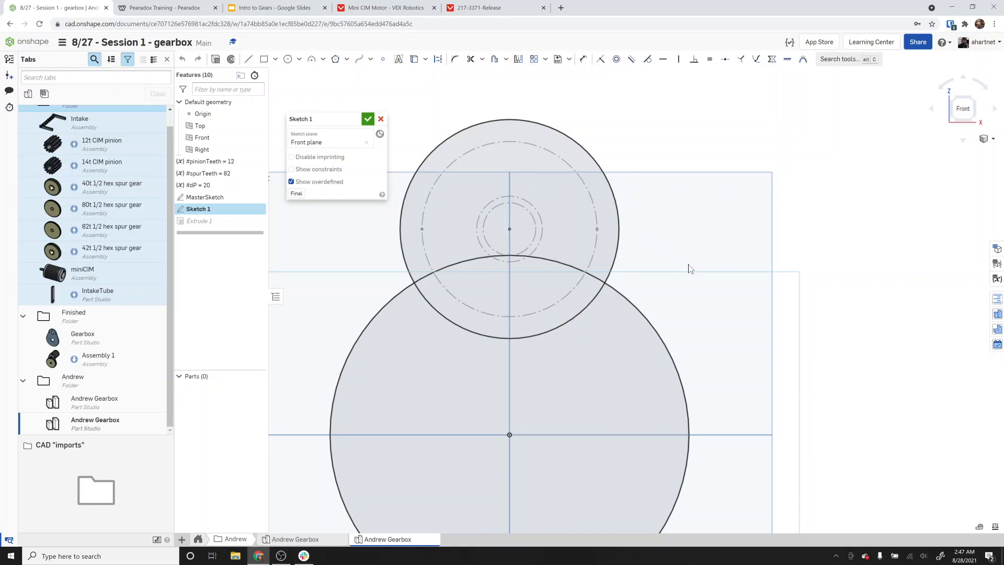
pyautogui.scroll(-3, 689, 269)
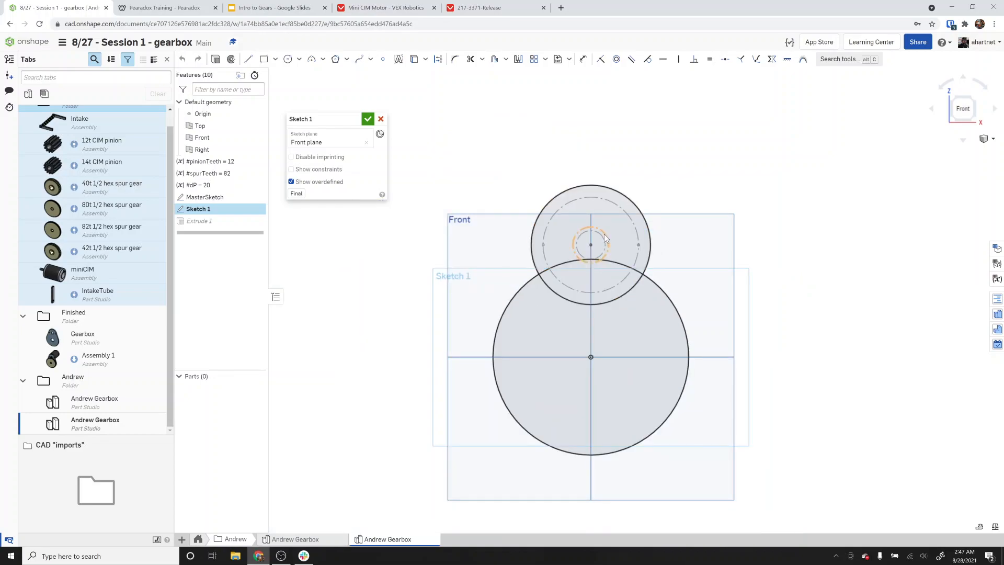
pyautogui.press('d')
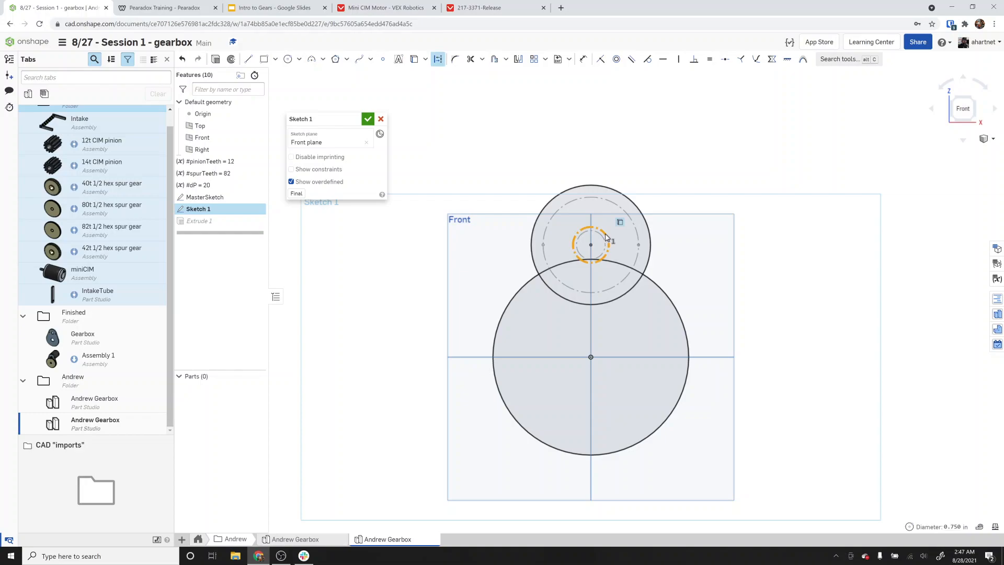
pyautogui.scroll(2, 623, 392)
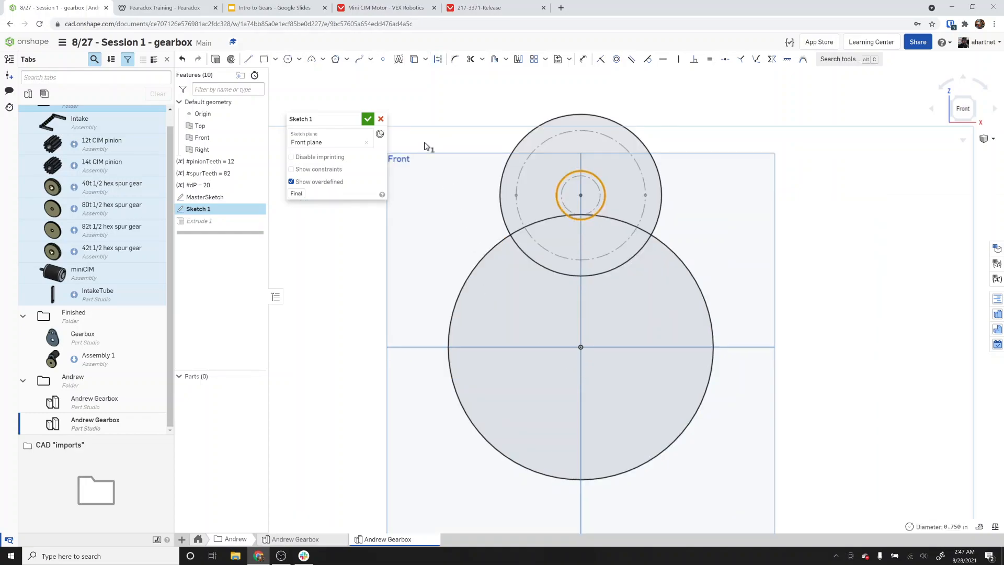
# Draw a 1.125 in diameter circle centred on the spur gear centre and finish the sketch.
pyautogui.click(288, 60)
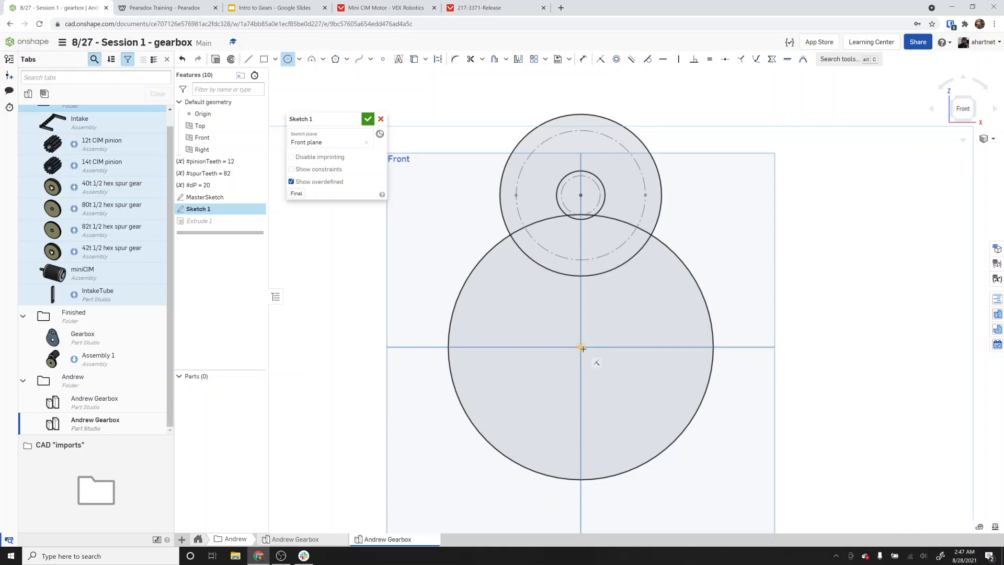
pyautogui.click(582, 347)
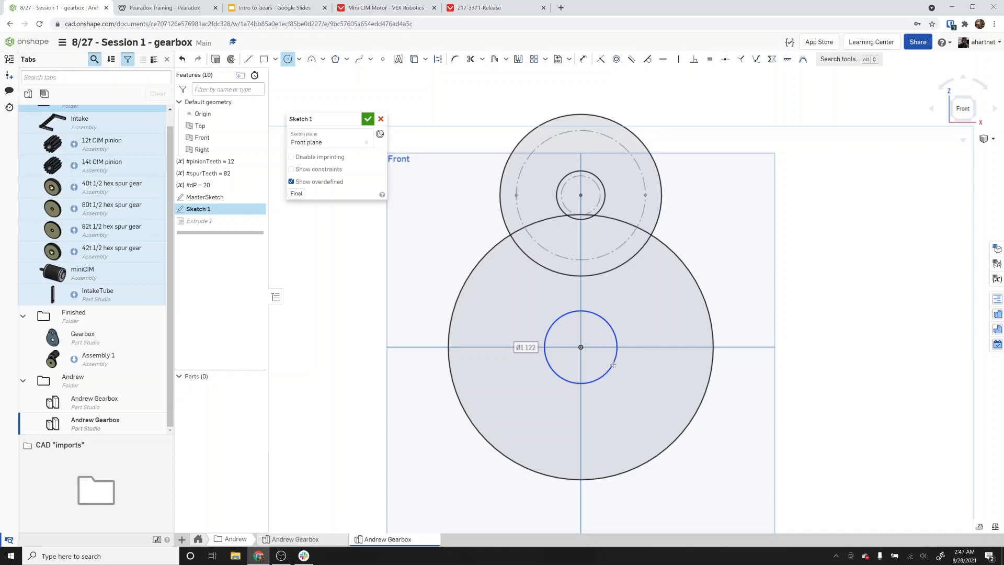
pyautogui.write('1.125')
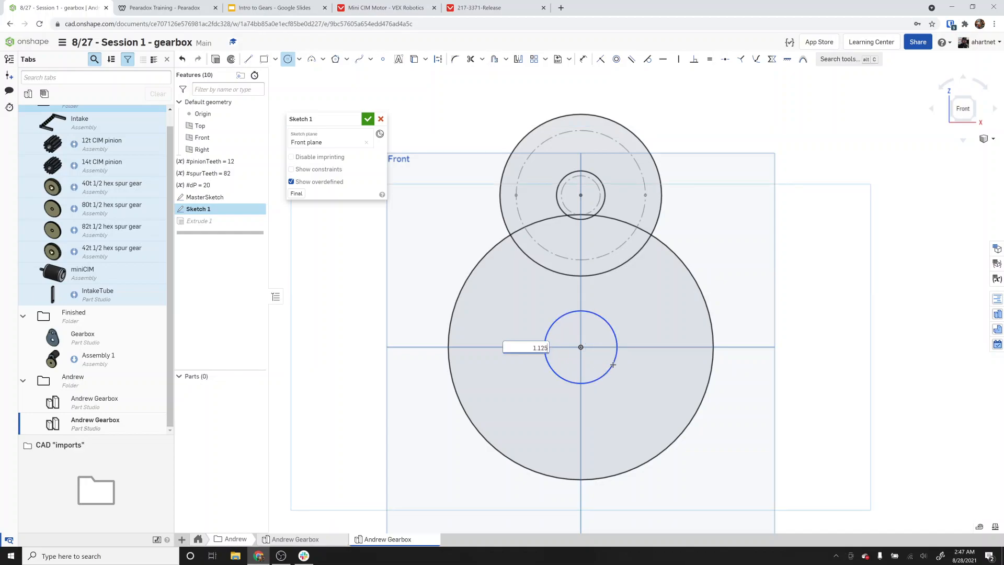
pyautogui.press('Return')
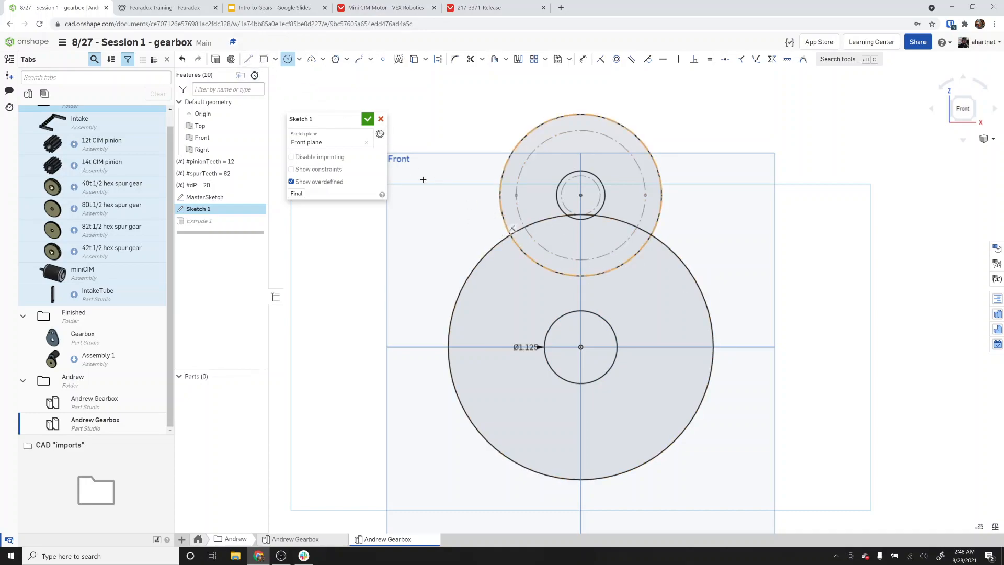
pyautogui.click(368, 118)
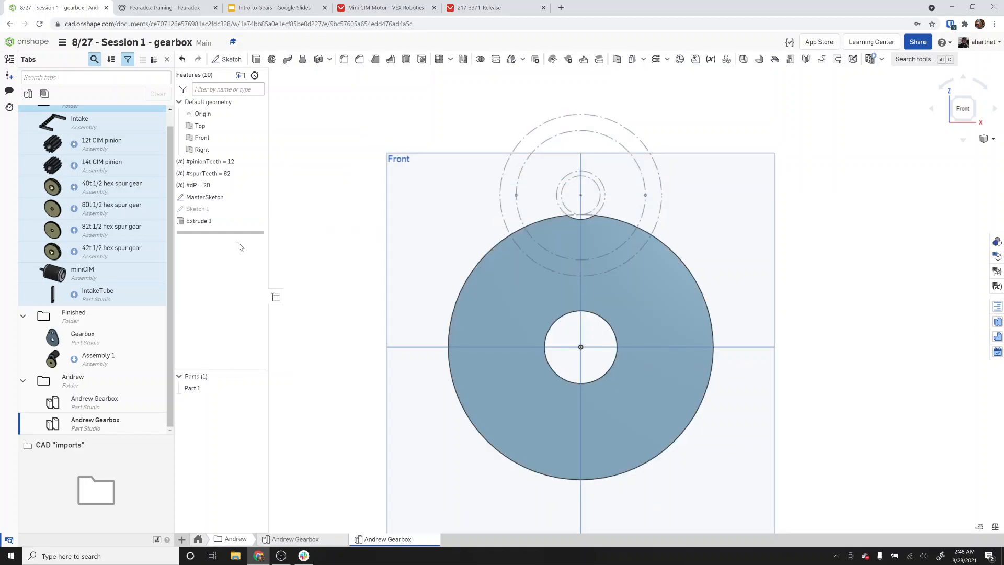
# Edit Extrude 1 to add the motor plate region back to the extruded faces.
pyautogui.doubleClick(202, 221)
pyautogui.click(515, 212)
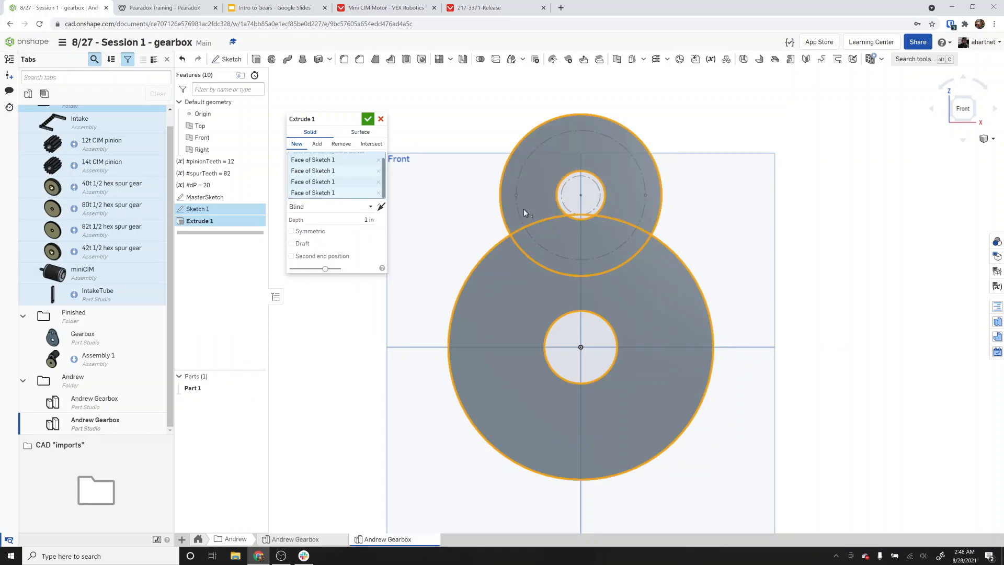
pyautogui.click(367, 119)
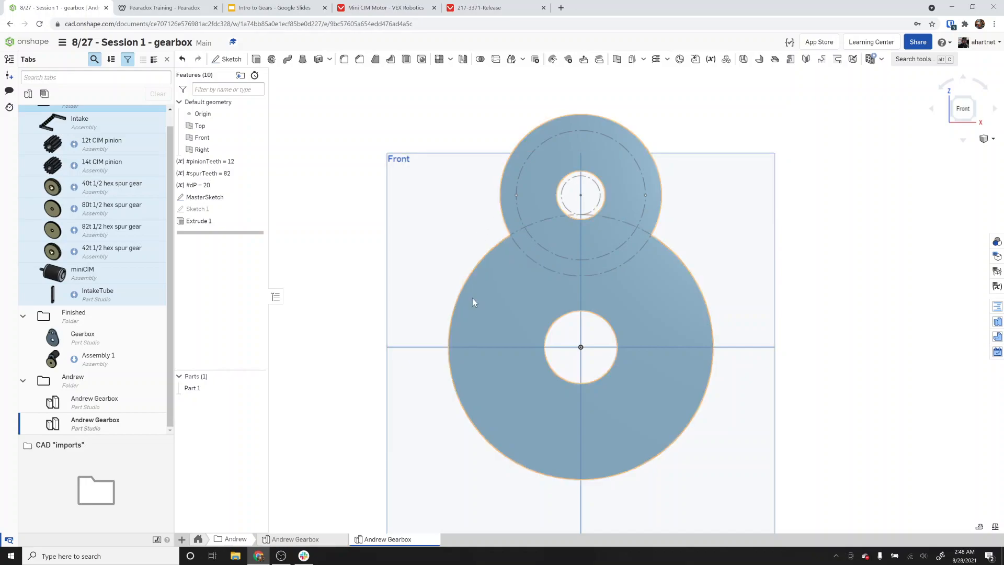
# Edit Sketch 1 and draw a line on each side joining the spur gear circle to the outer motor circle.
pyautogui.doubleClick(213, 210)
pyautogui.click(248, 58)
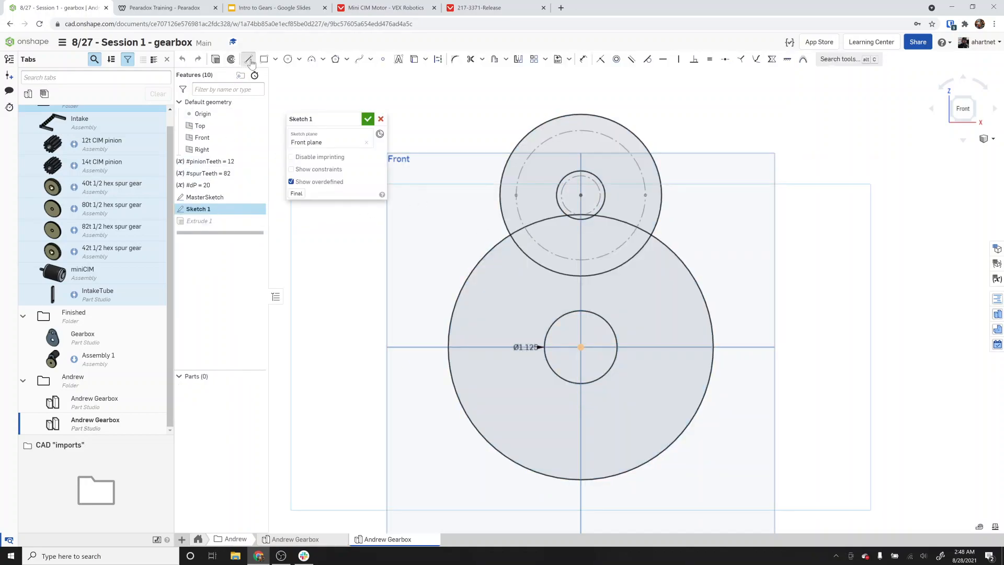
pyautogui.click(488, 252)
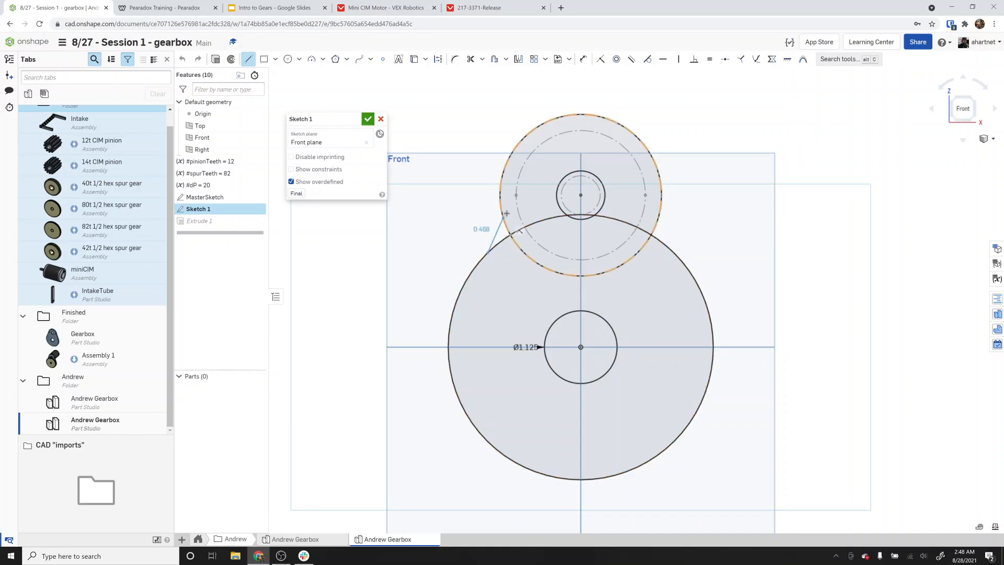
pyautogui.click(500, 209)
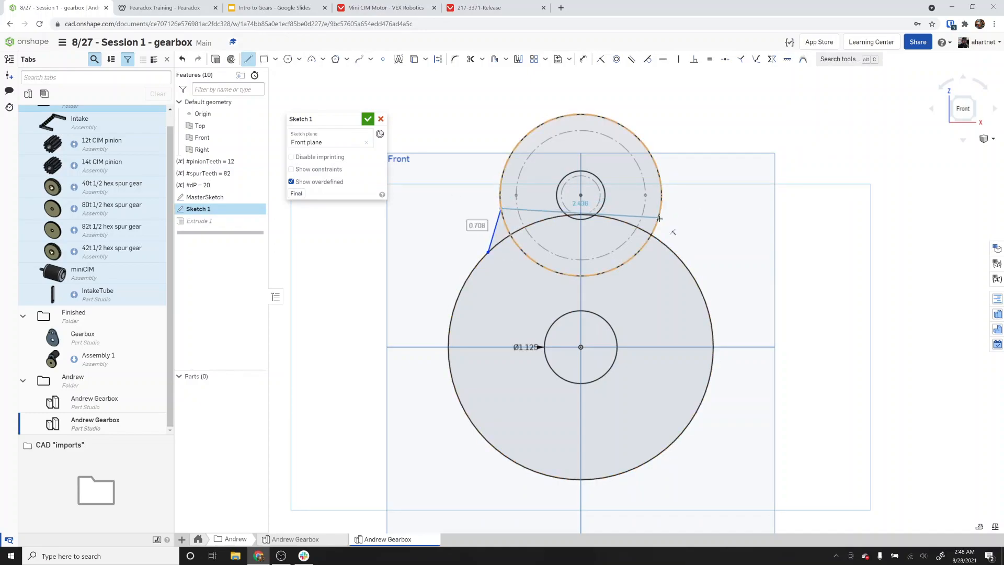
pyautogui.press('Escape')
pyautogui.press('Escape')
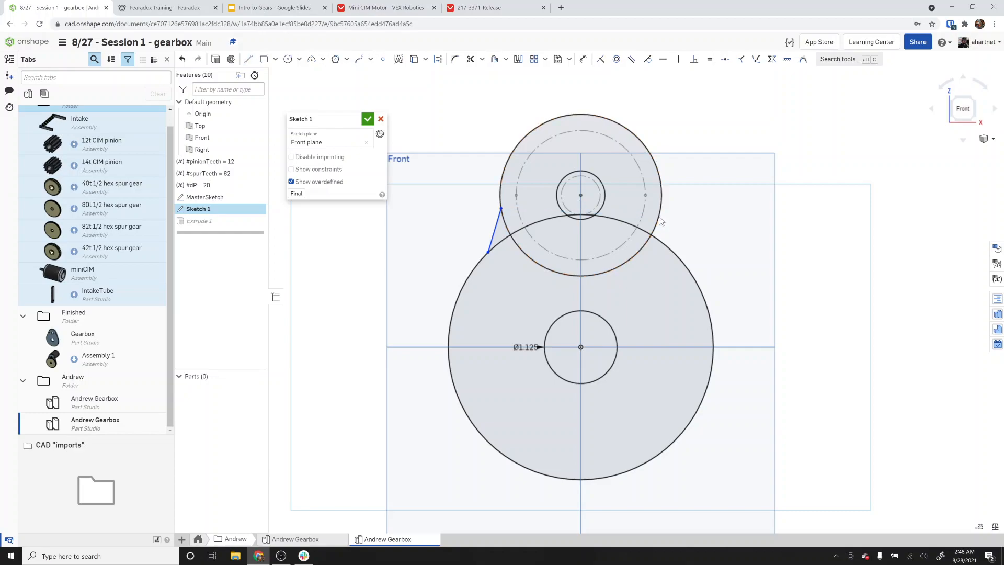
pyautogui.click(248, 59)
pyautogui.click(673, 252)
pyautogui.click(661, 208)
pyautogui.press('Escape')
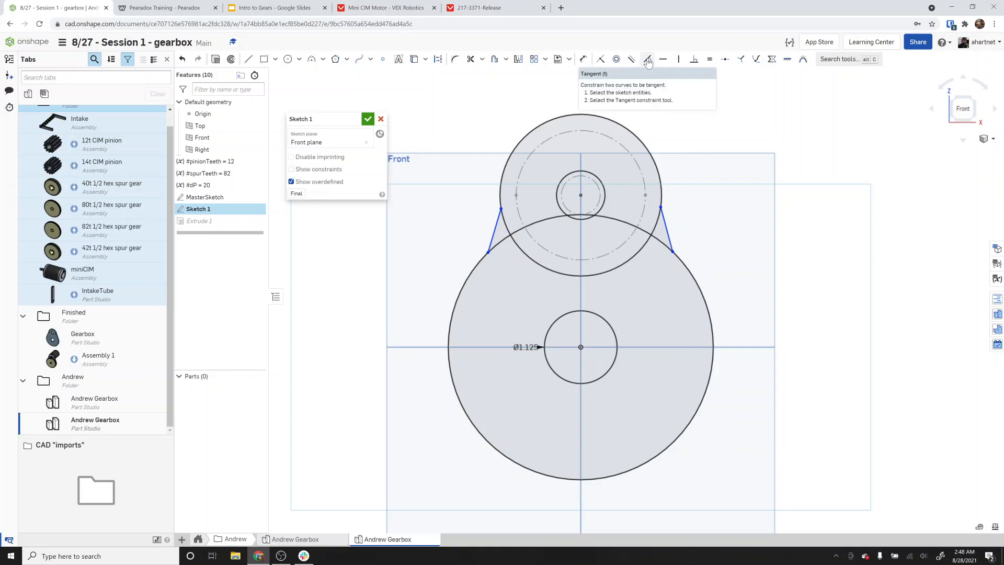
# Constrain each side line tangent to both the spur gear circle and the outer motor circle.
pyautogui.click(648, 60)
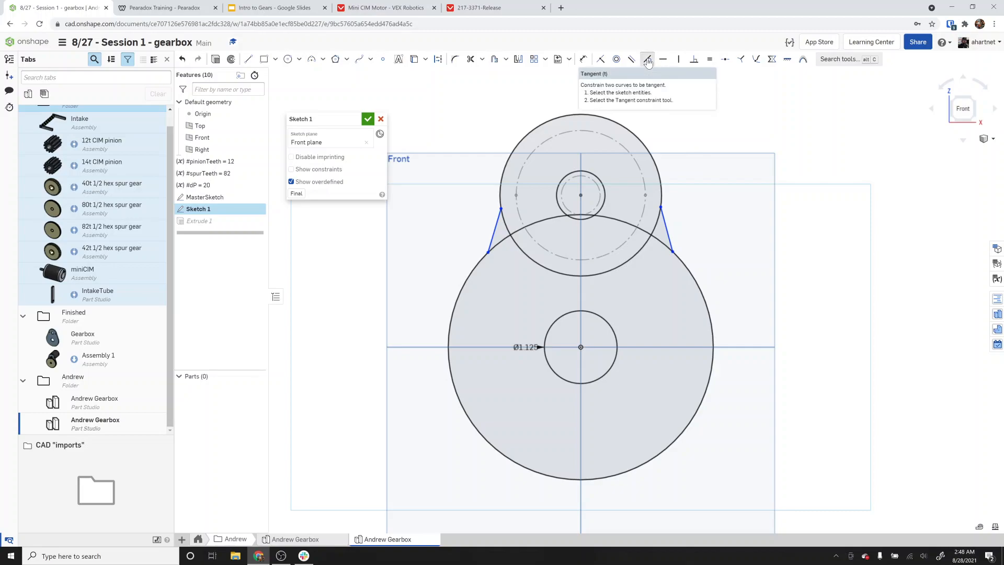
pyautogui.click(497, 222)
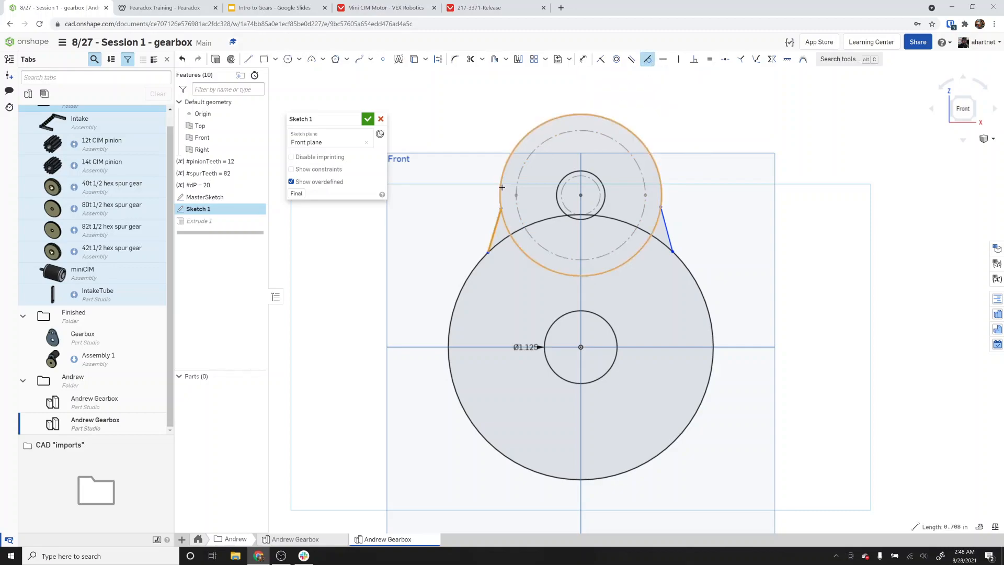
pyautogui.click(499, 186)
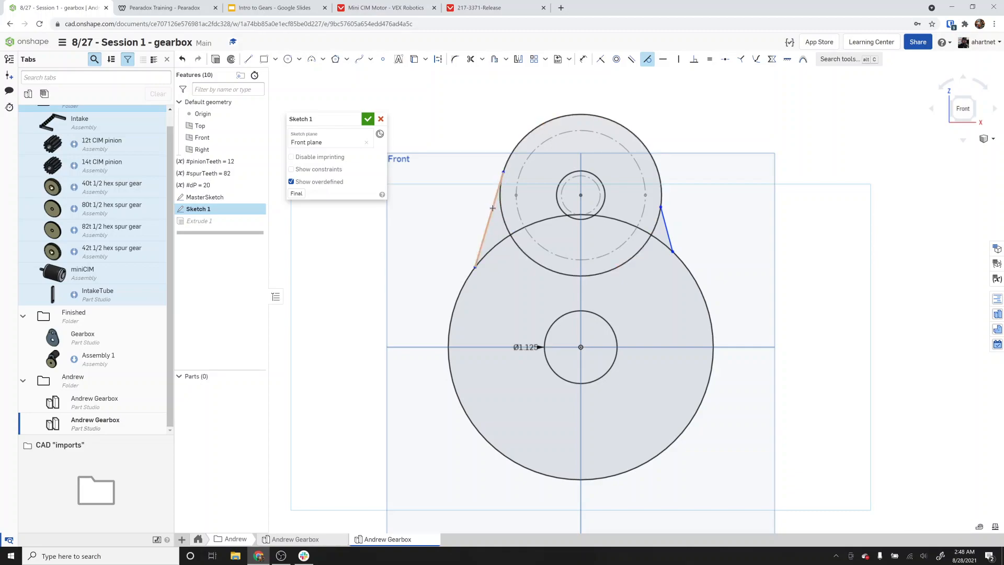
pyautogui.click(492, 208)
pyautogui.click(457, 298)
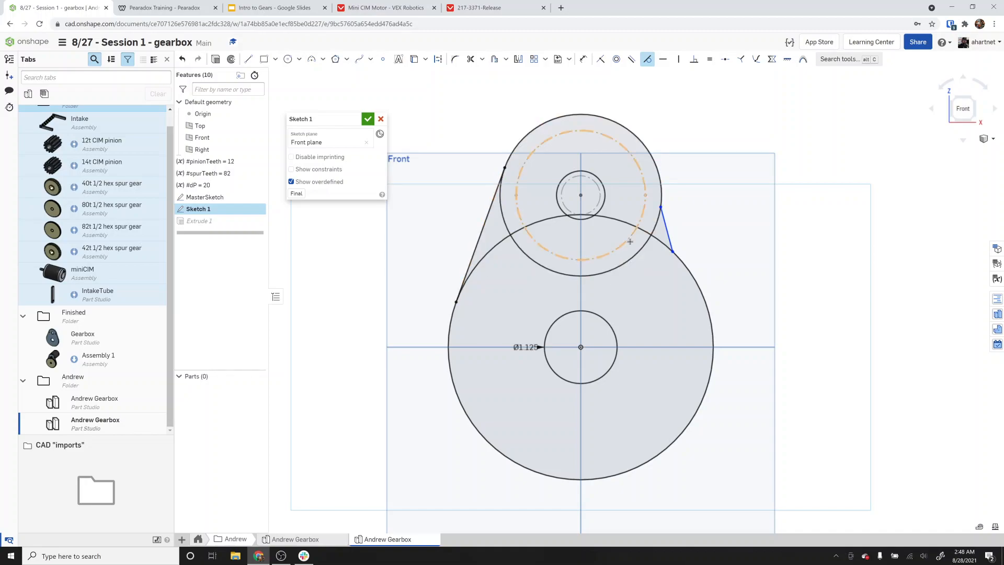
pyautogui.click(668, 226)
pyautogui.click(662, 185)
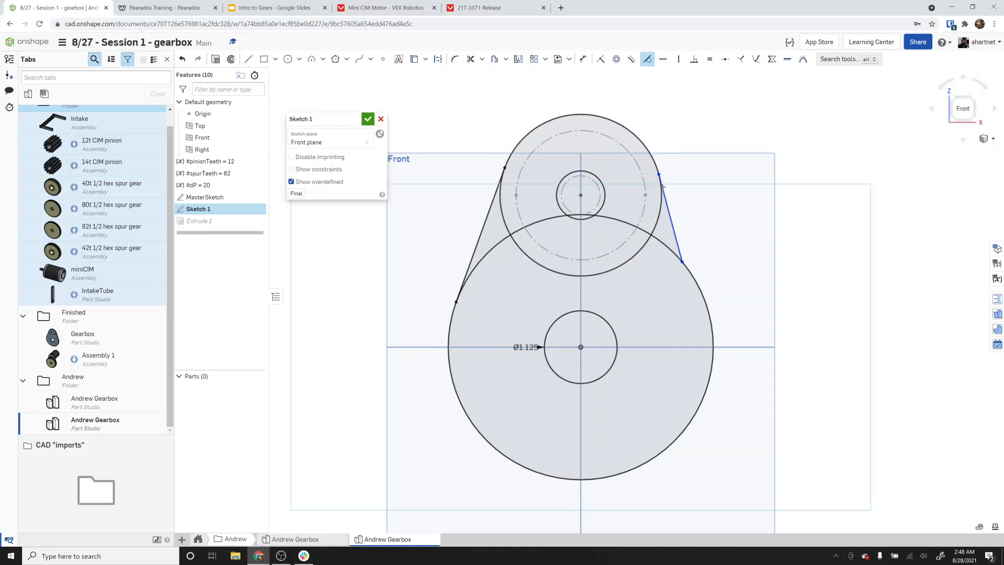
pyautogui.click(669, 224)
pyautogui.click(697, 282)
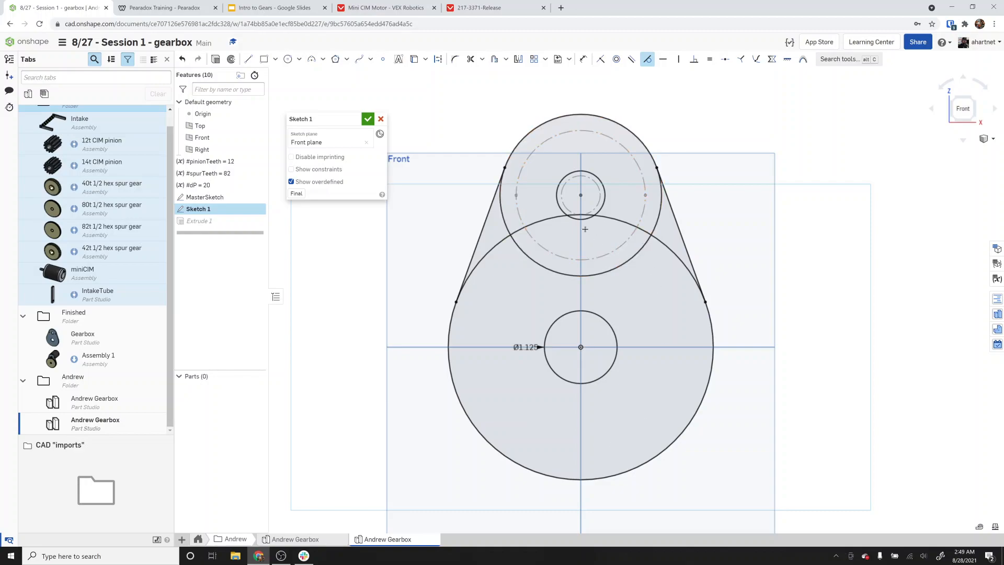
# Trim the inner arcs of both circles to leave one continuous plate outline, then finish the sketch.
pyautogui.click(471, 59)
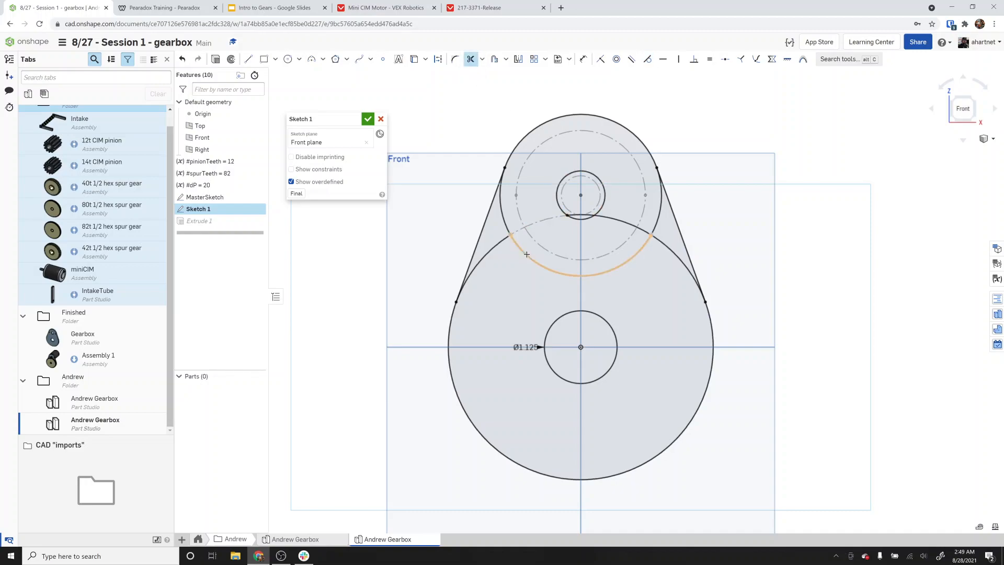
pyautogui.click(497, 245)
pyautogui.click(502, 226)
pyautogui.click(615, 222)
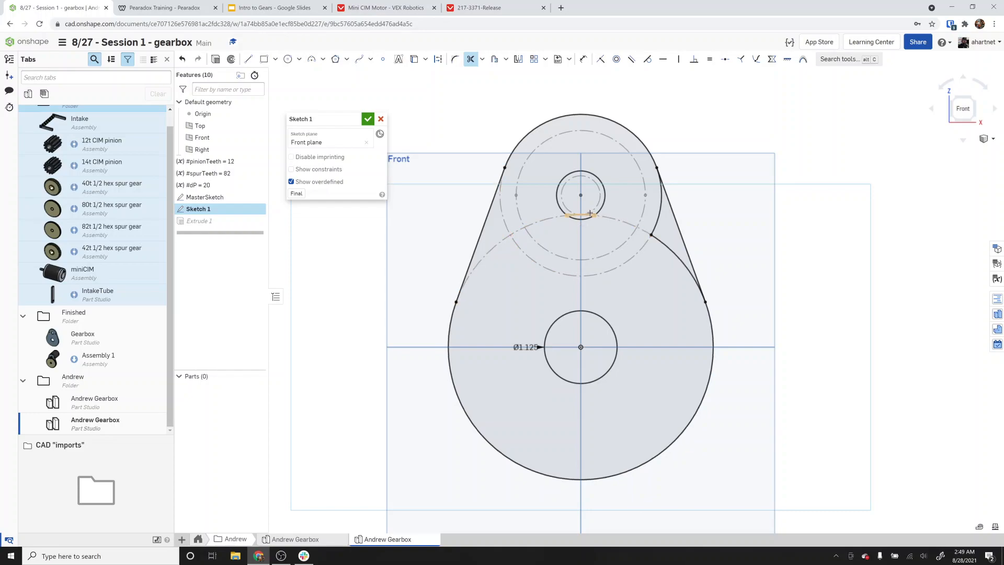
pyautogui.click(661, 219)
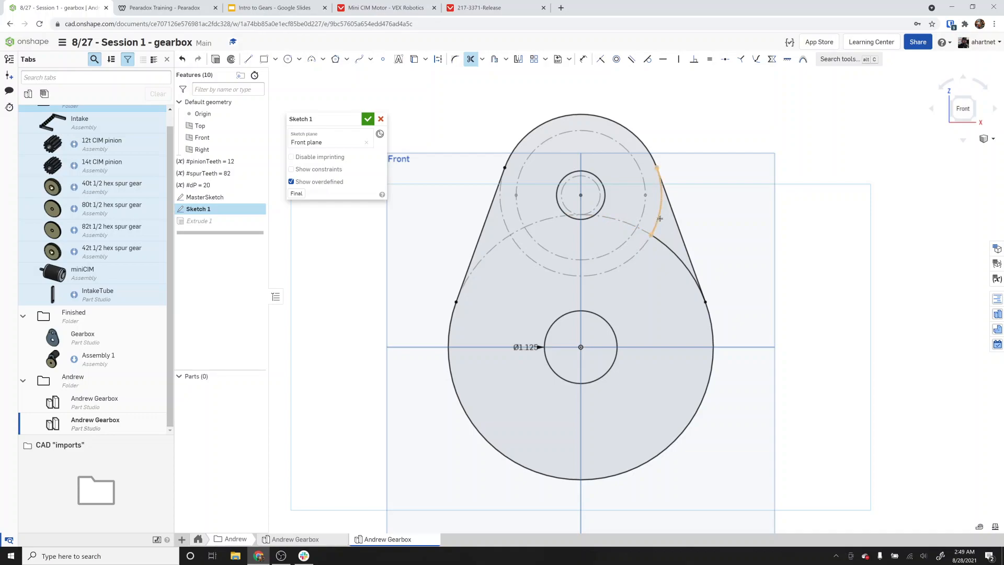
pyautogui.click(673, 249)
pyautogui.click(368, 119)
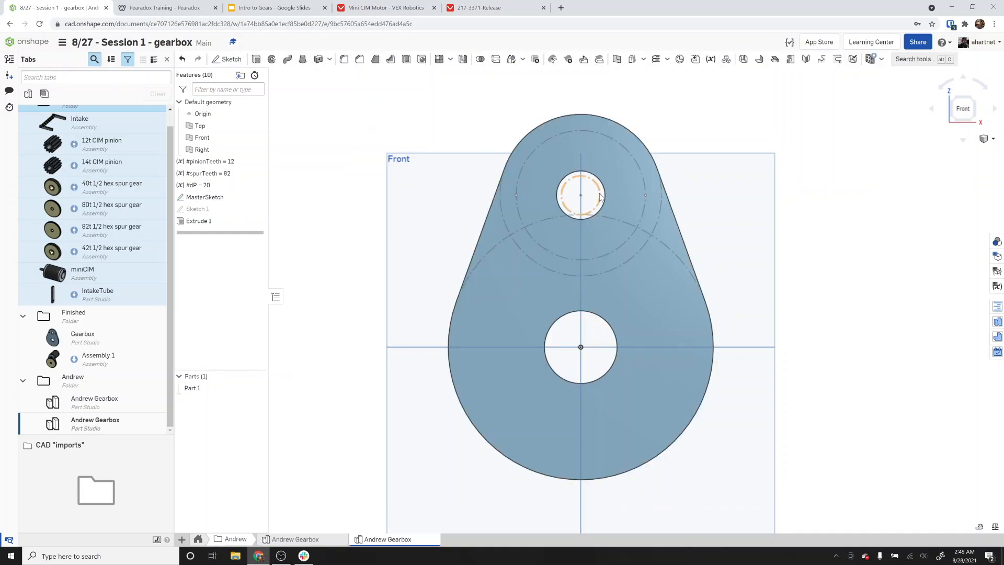
# Delete the Extrude 1 feature.
pyautogui.moveTo(691, 231); pyautogui.dragTo(681, 231, button='right')
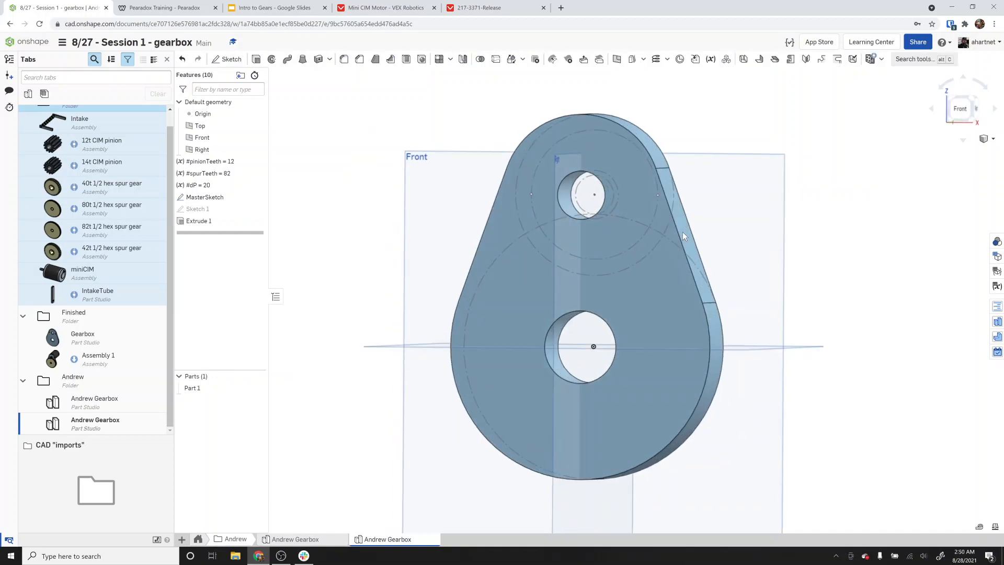
pyautogui.click(228, 223)
pyautogui.press('Delete')
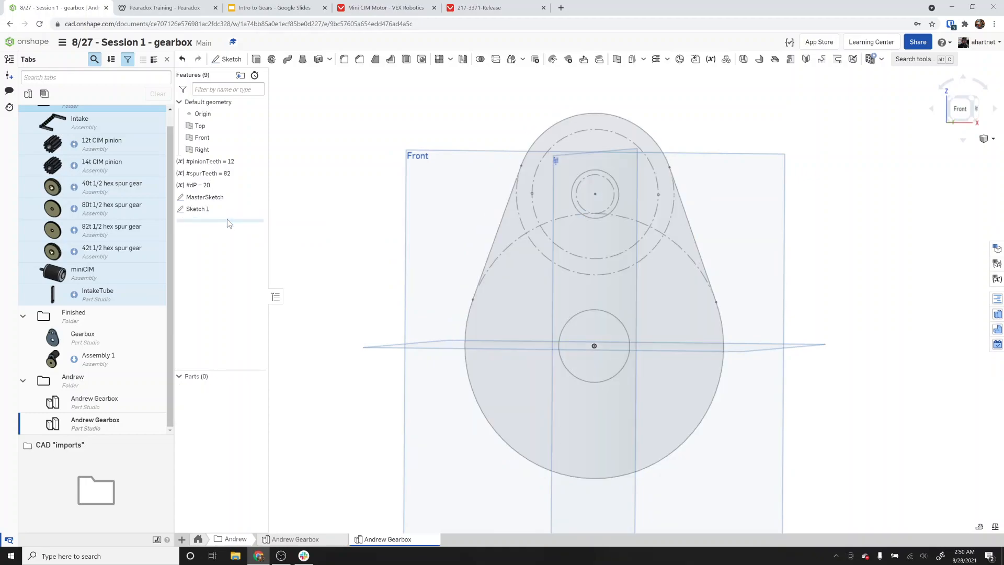
pyautogui.click(197, 209)
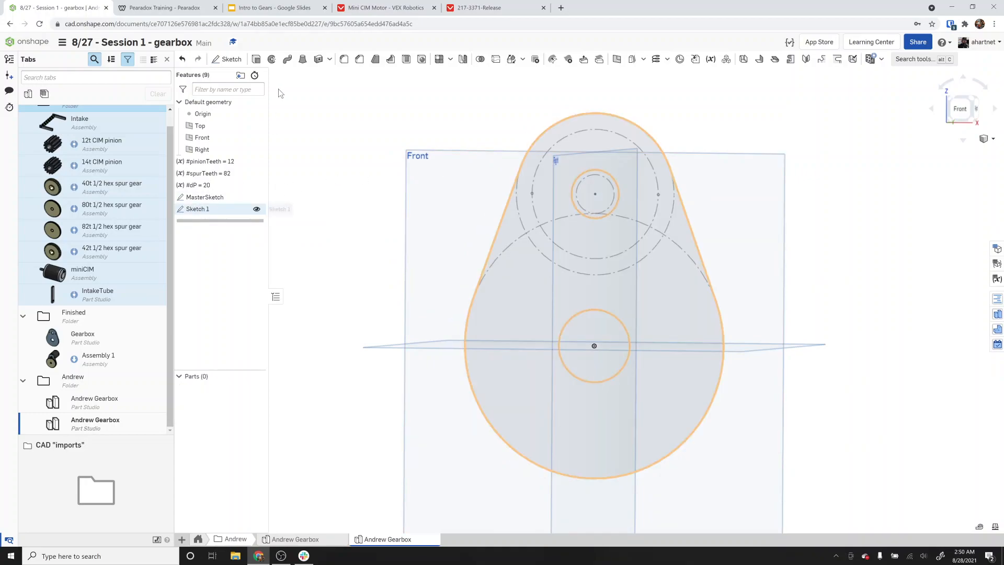
pyautogui.click(256, 58)
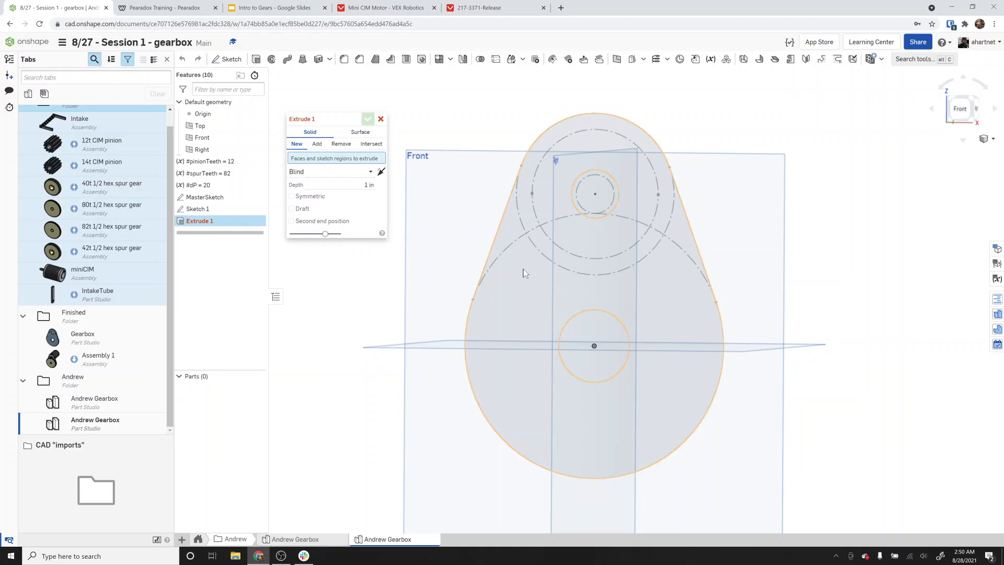
pyautogui.click(381, 118)
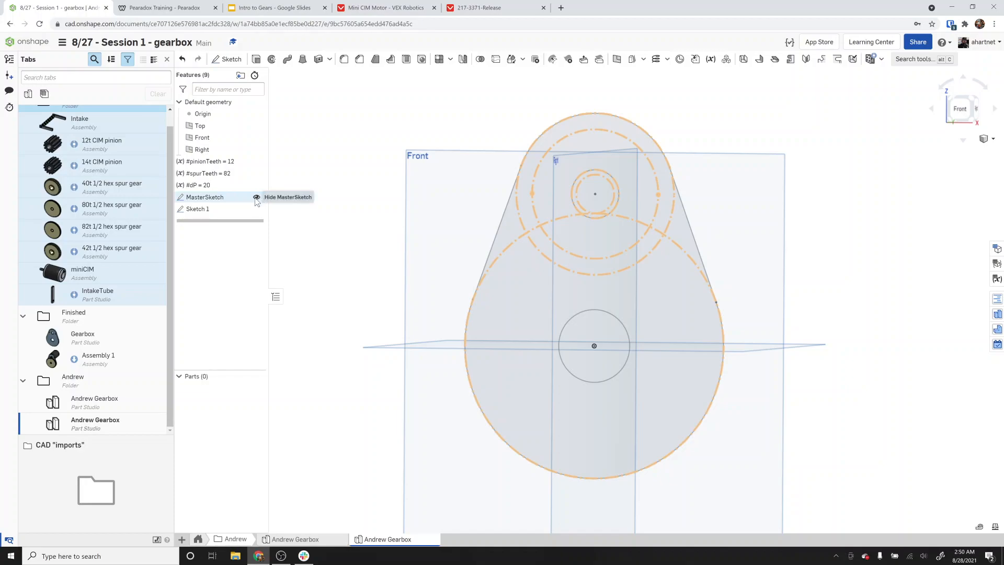
# Hide MasterSketch and extrude the plate region of Sketch 1 as a new solid 0.25 in deep.
pyautogui.click(256, 197)
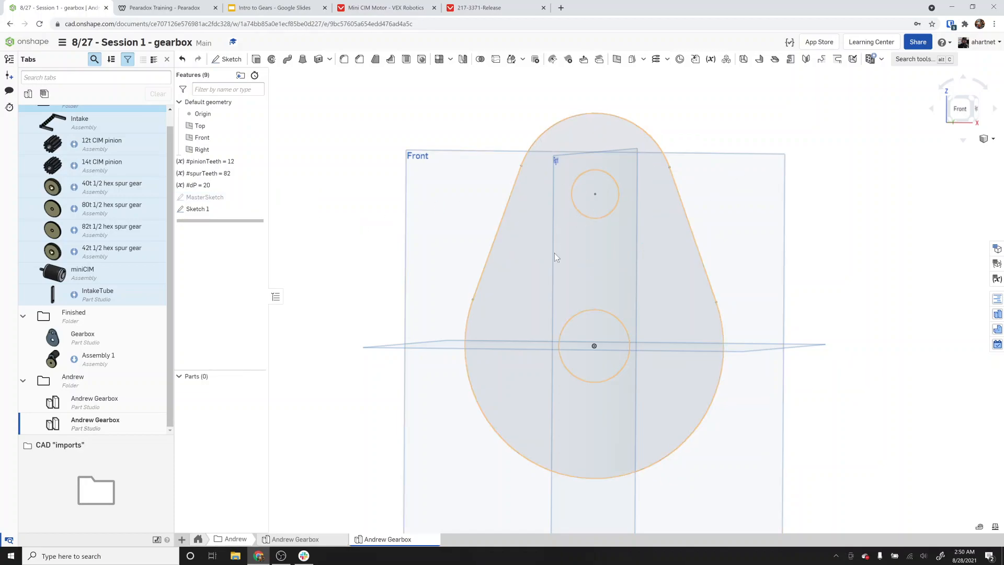
pyautogui.click(255, 61)
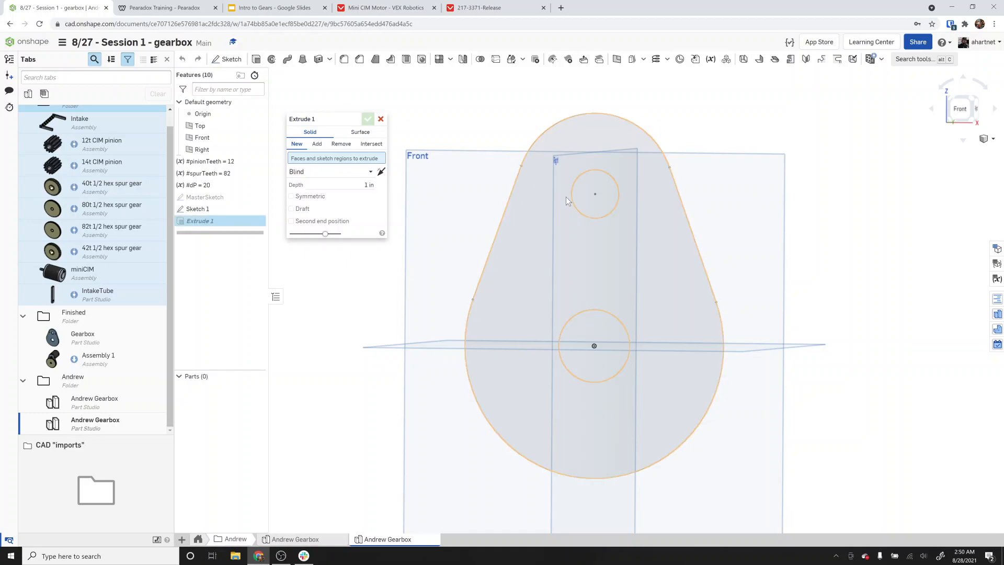
pyautogui.moveTo(528, 252); pyautogui.dragTo(518, 259, button='right')
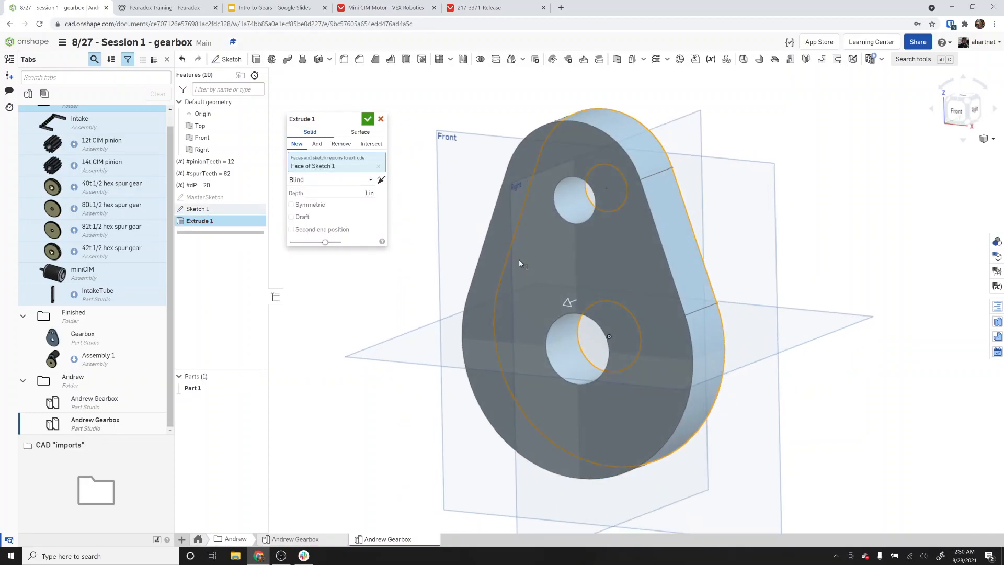
pyautogui.click(369, 193)
pyautogui.write('0.2')
pyautogui.press('BackSpace')
pyautogui.press('BackSpace')
pyautogui.write('5')
pyautogui.press('Return')
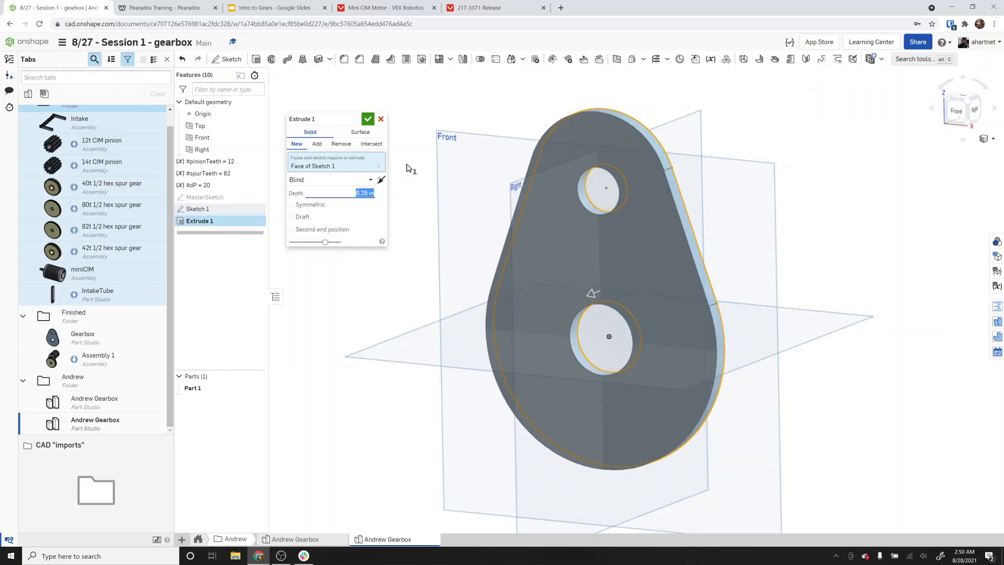
pyautogui.click(368, 119)
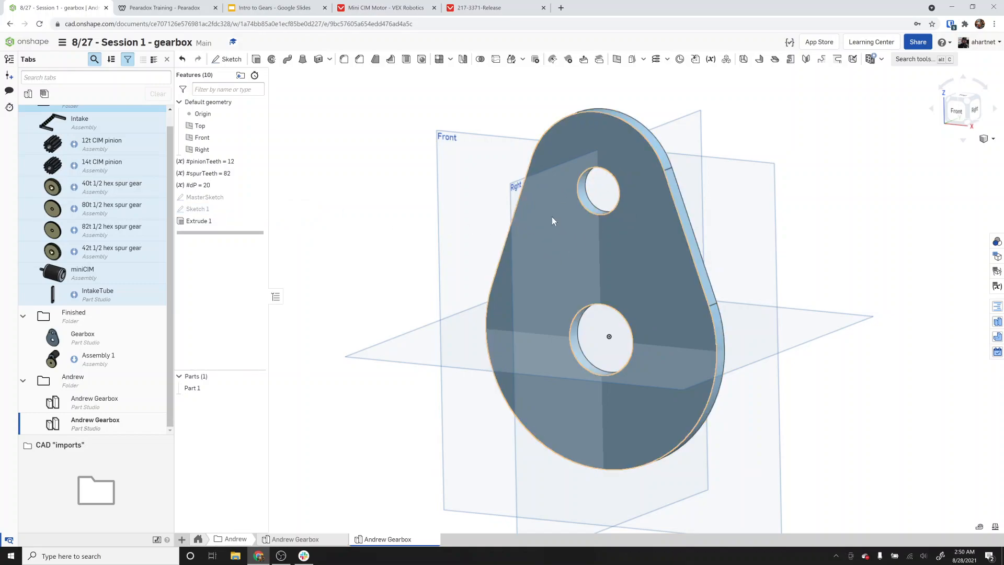
# Show Sketch 1 and switch to the front view.
pyautogui.click(256, 209)
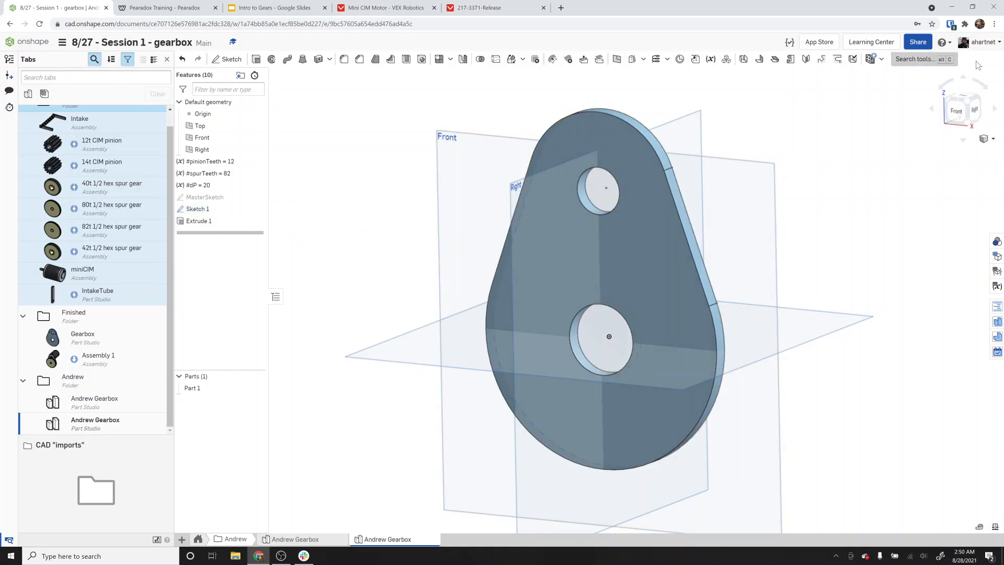
pyautogui.click(956, 111)
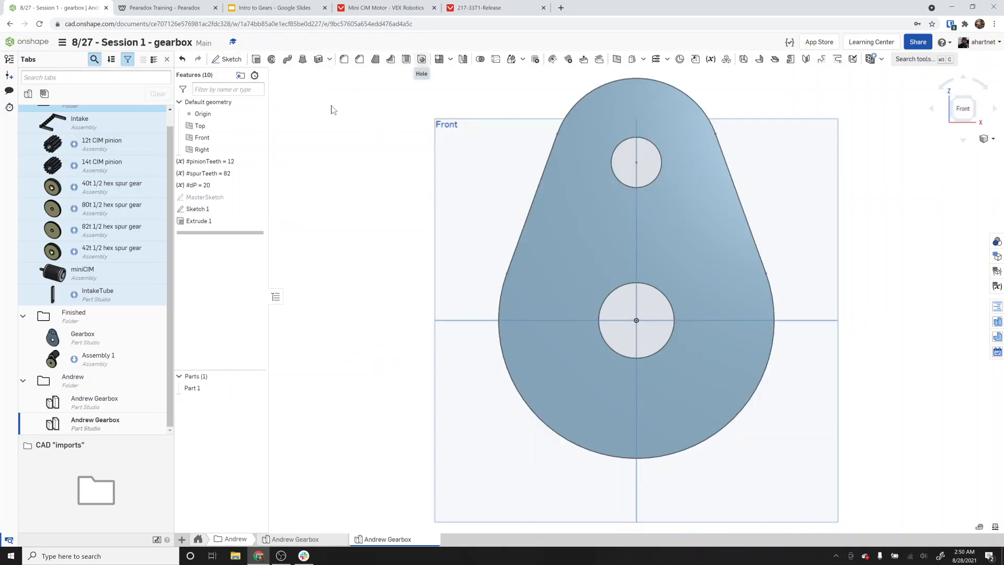
pyautogui.doubleClick(218, 211)
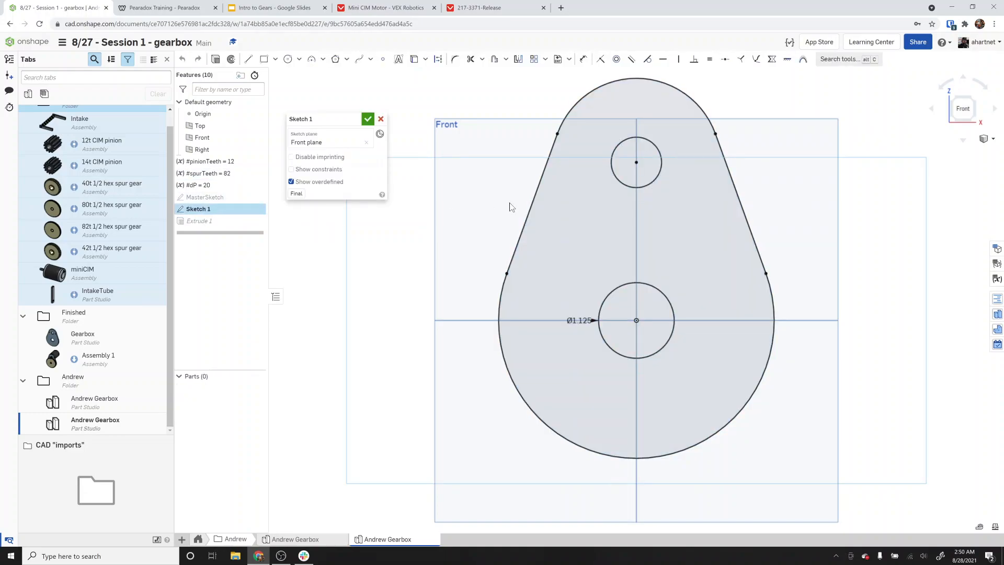
pyautogui.click(381, 121)
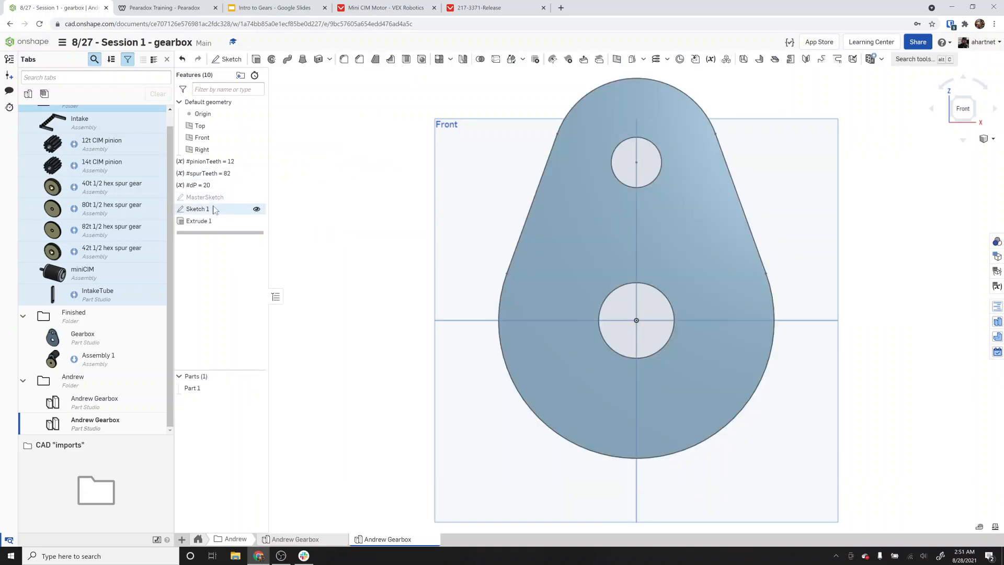
# Show MasterSketch and add points in Sketch 1 at the two motor mounting hole positions, then finish the sketch.
pyautogui.click(256, 198)
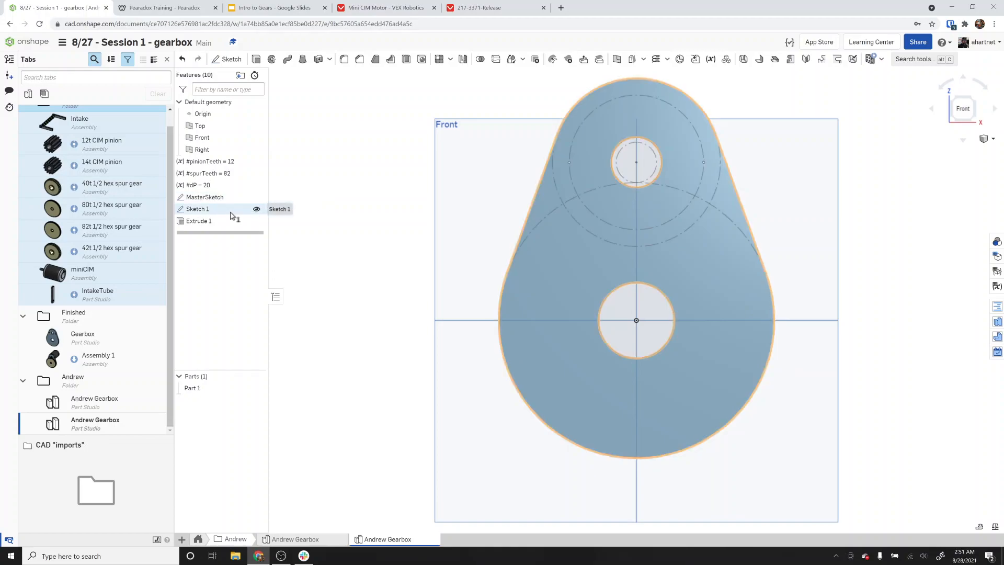
pyautogui.doubleClick(231, 211)
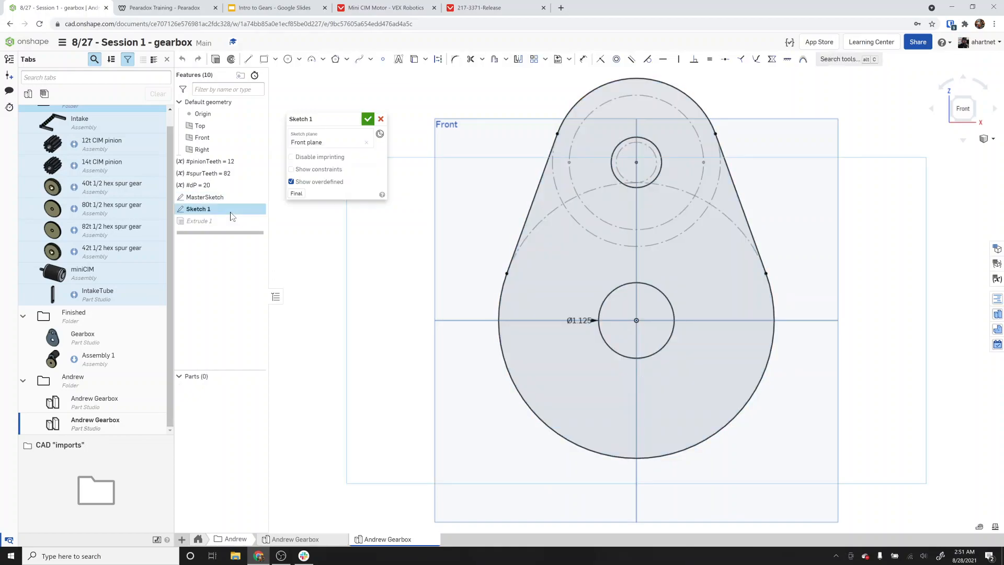
pyautogui.click(569, 162)
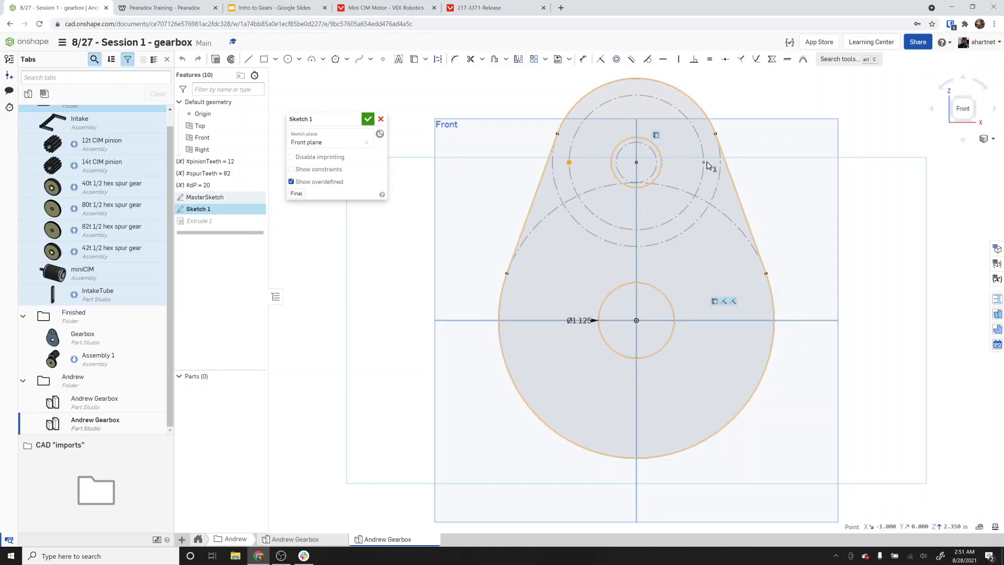
pyautogui.click(704, 163)
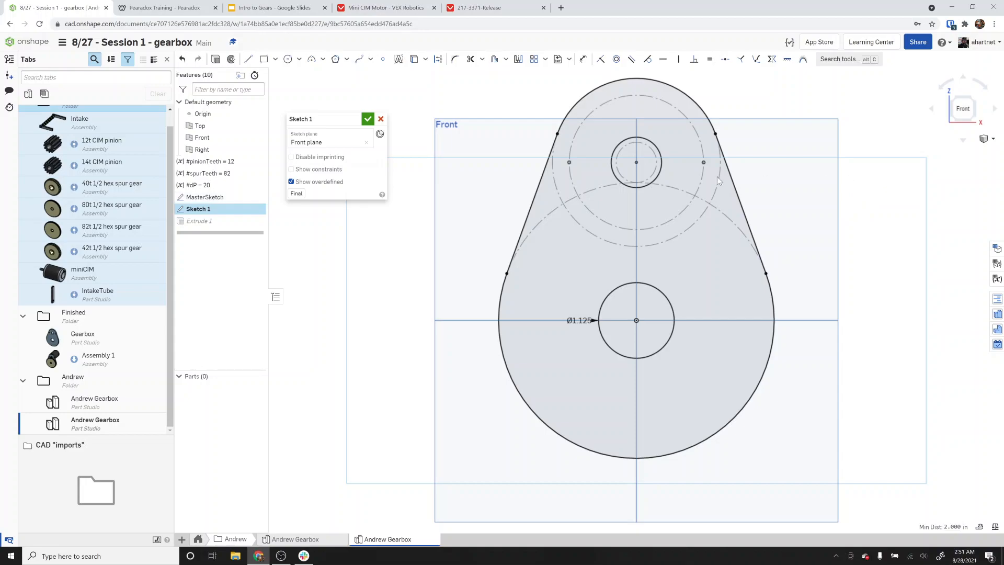
pyautogui.click(367, 120)
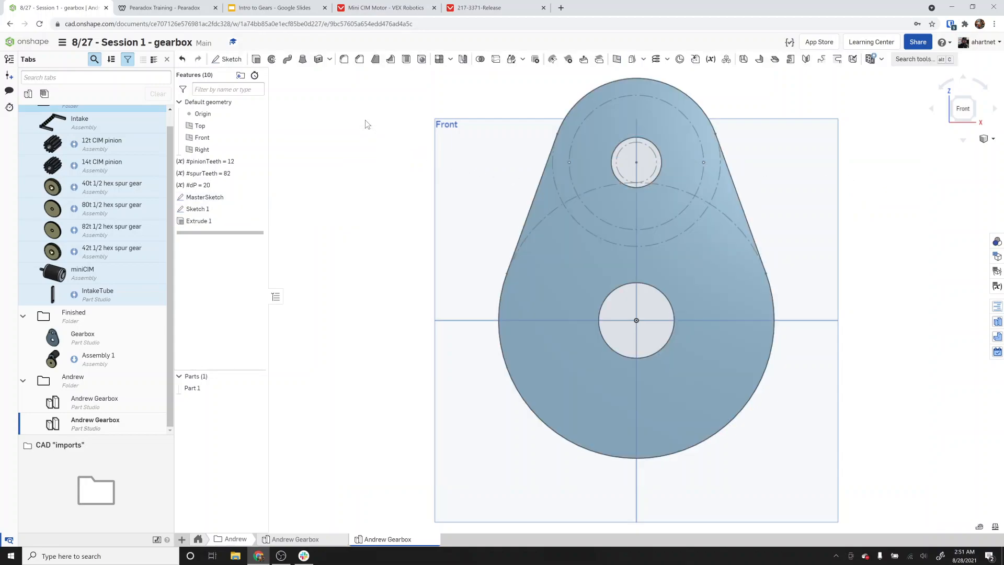
# Hide MasterSketch and add #10 clearance through holes at the two motor mounting points of Sketch 1.
pyautogui.click(261, 197)
pyautogui.click(421, 60)
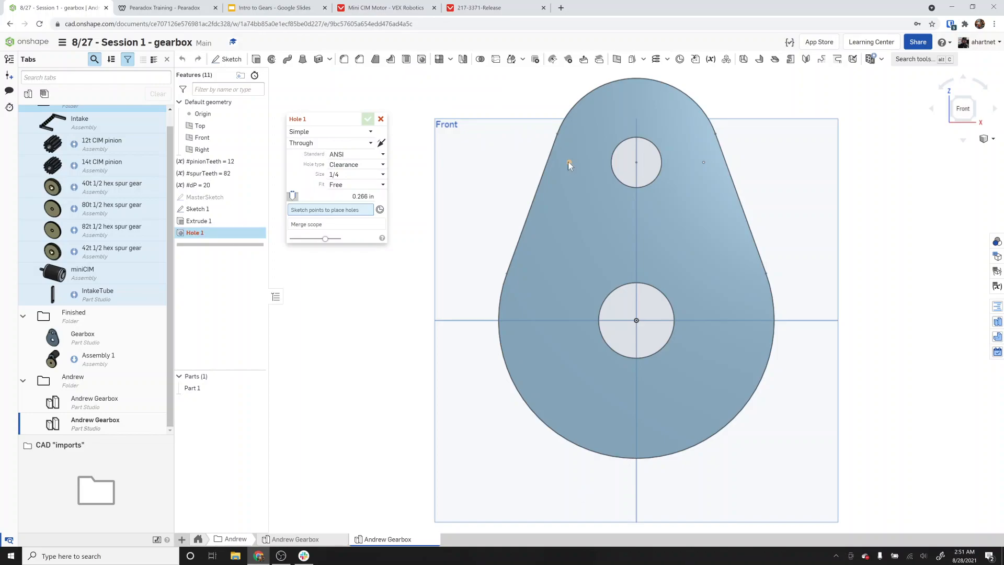
pyautogui.click(569, 163)
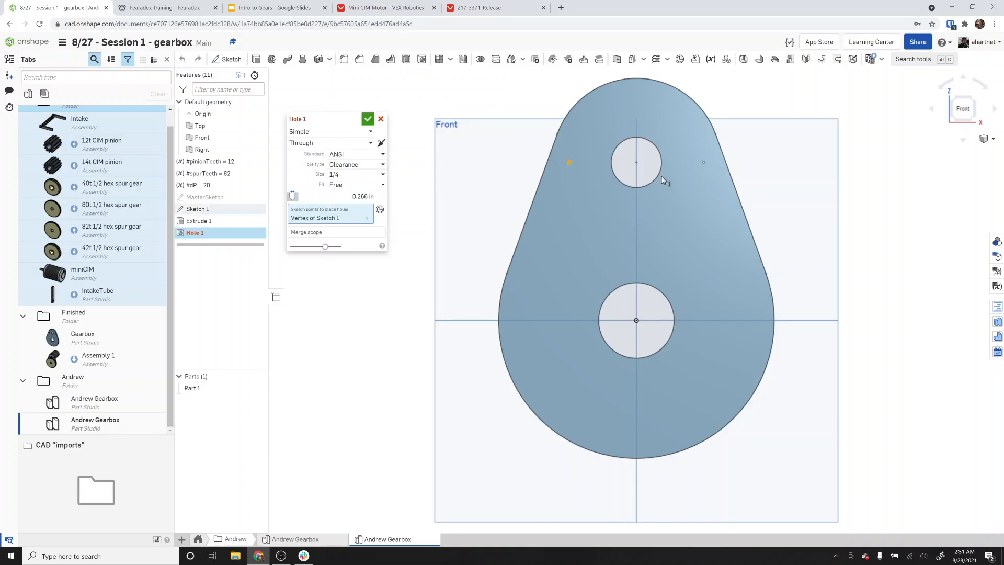
pyautogui.click(703, 163)
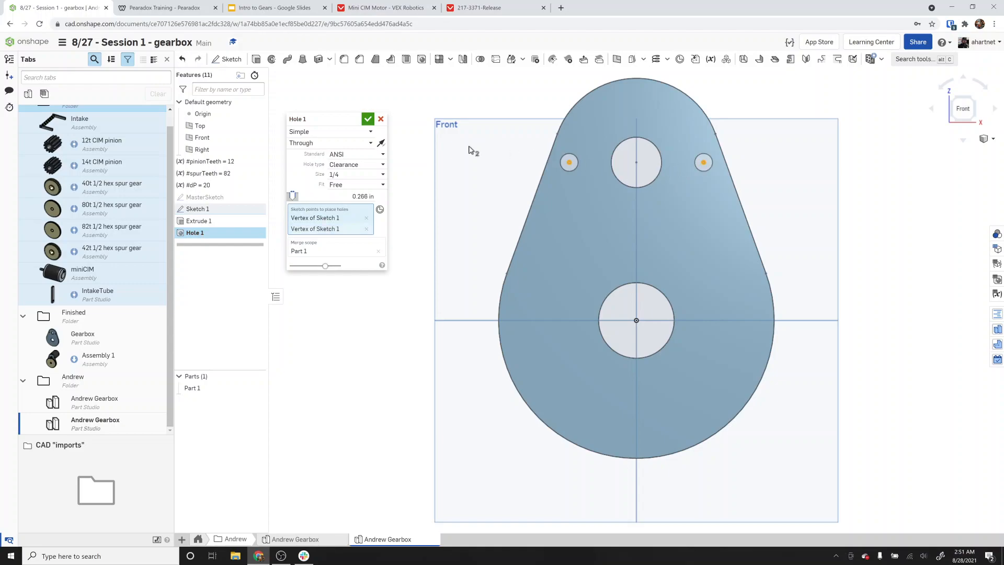
pyautogui.click(345, 174)
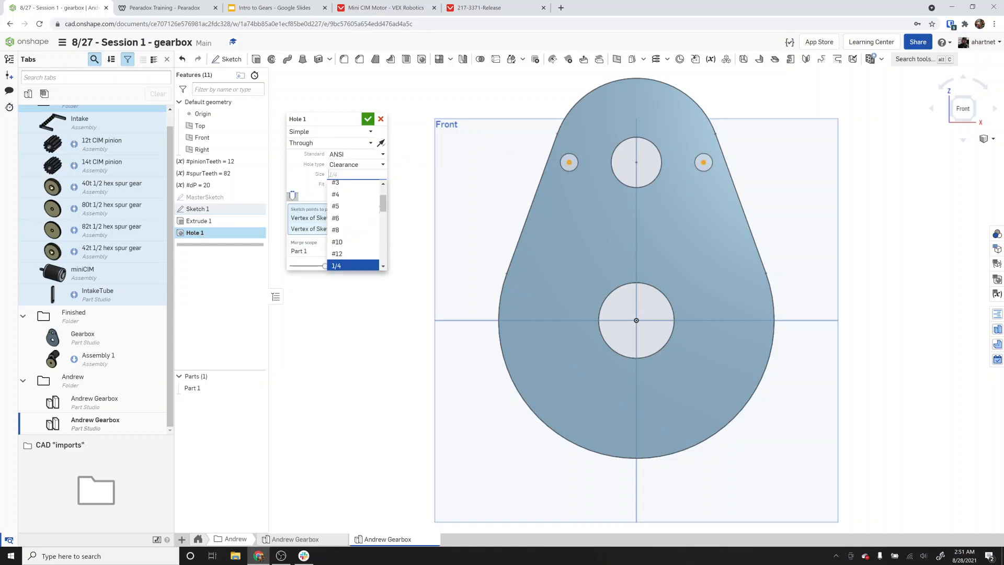
pyautogui.click(355, 243)
pyautogui.click(479, 8)
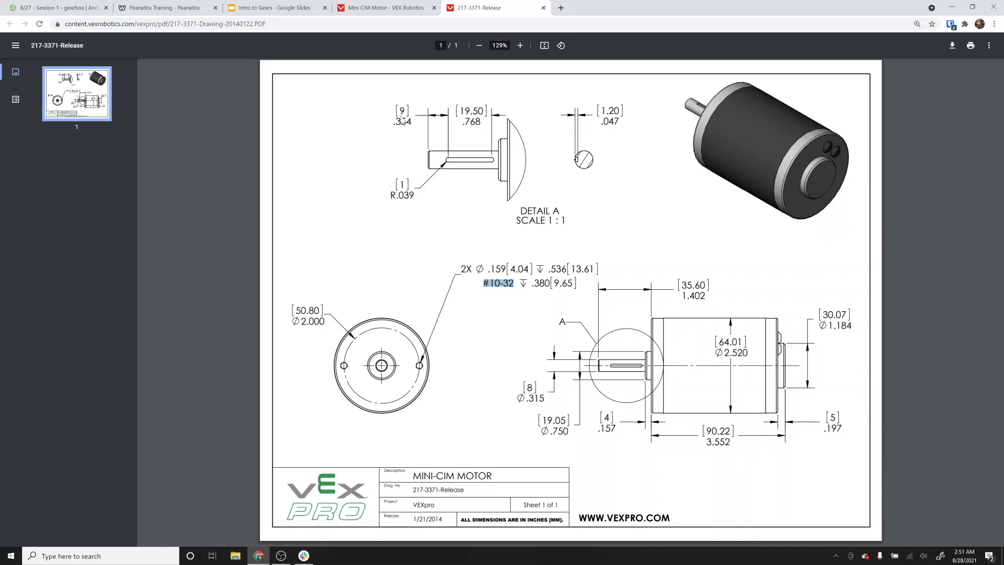
pyautogui.click(58, 8)
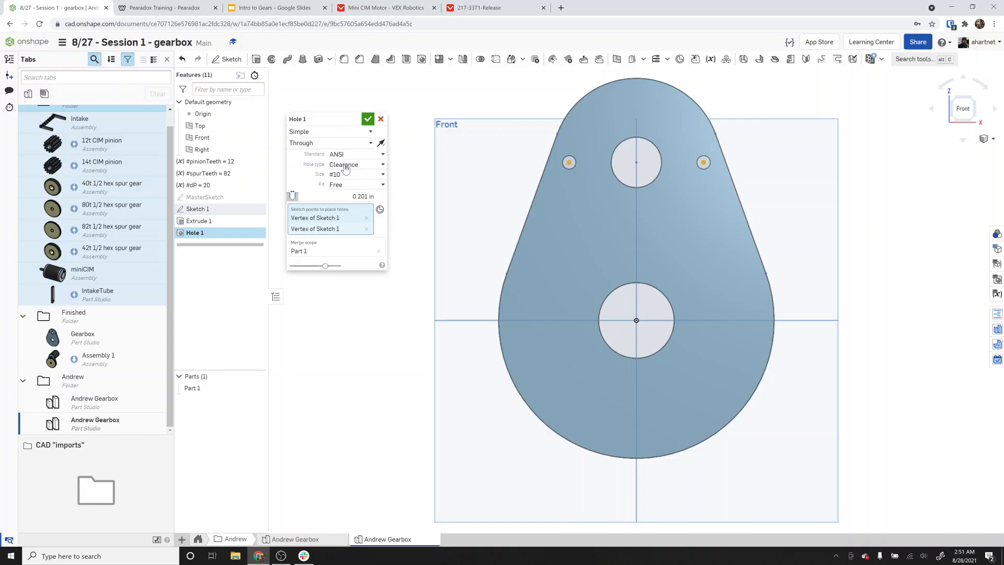
pyautogui.click(369, 119)
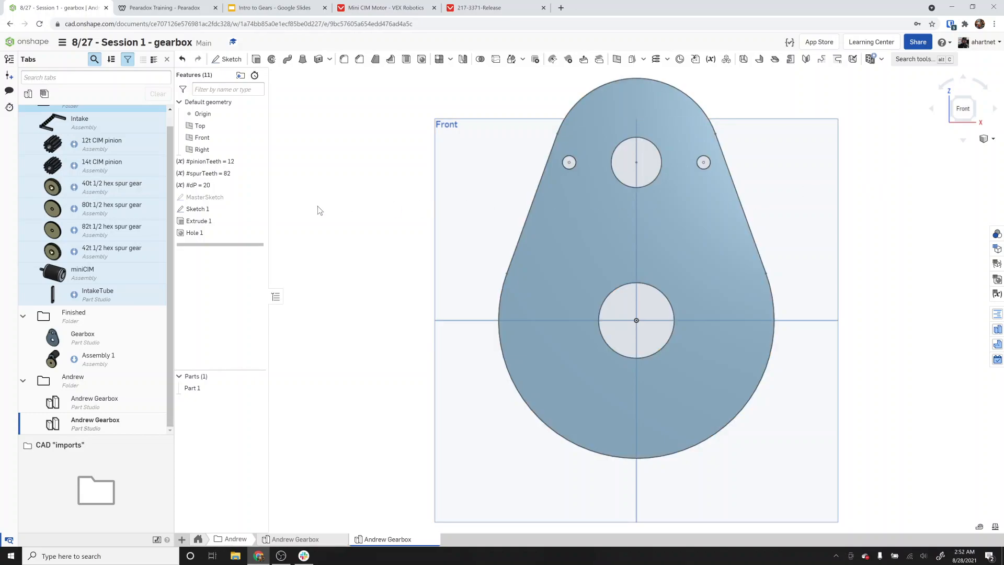
# Open MasterSketch and then Sketch 1 for editing to inspect them, closing each without changes.
pyautogui.click(205, 197)
pyautogui.doubleClick(205, 197)
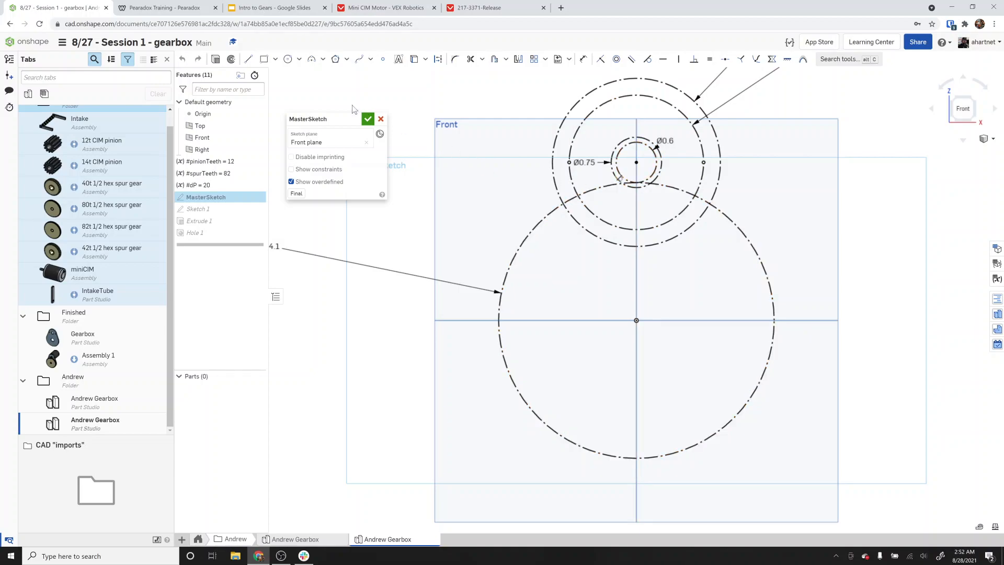
pyautogui.click(368, 120)
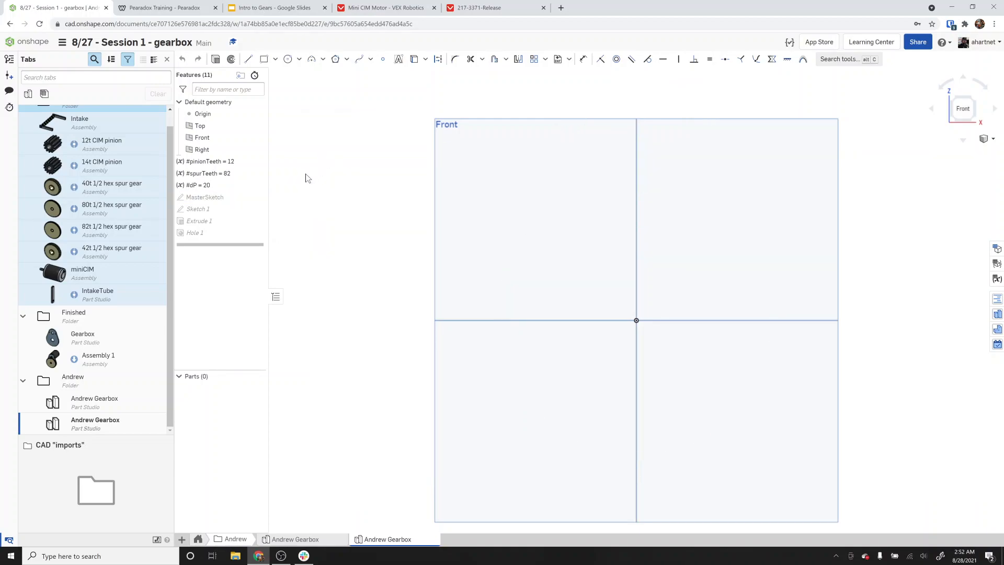
pyautogui.doubleClick(219, 210)
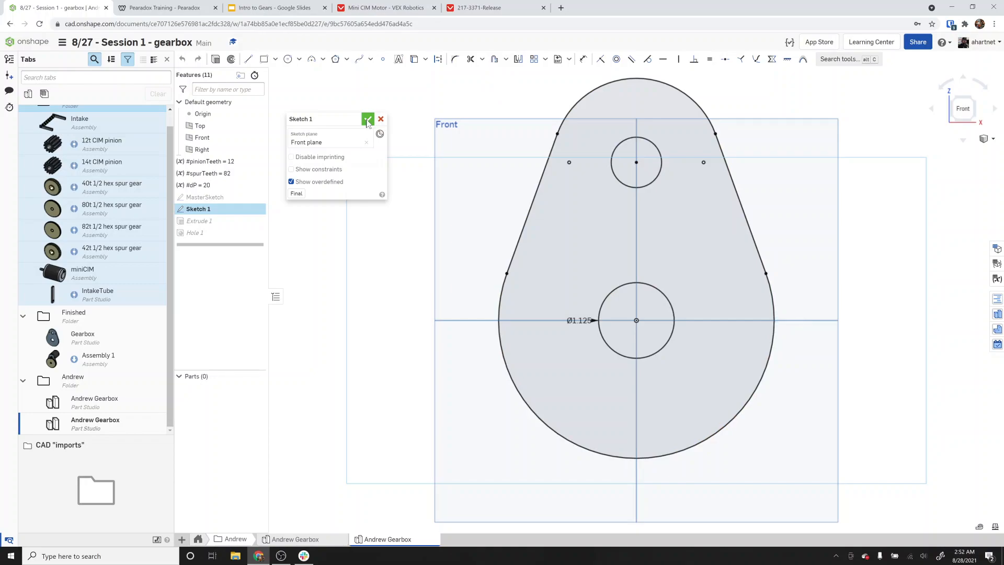
pyautogui.click(557, 134)
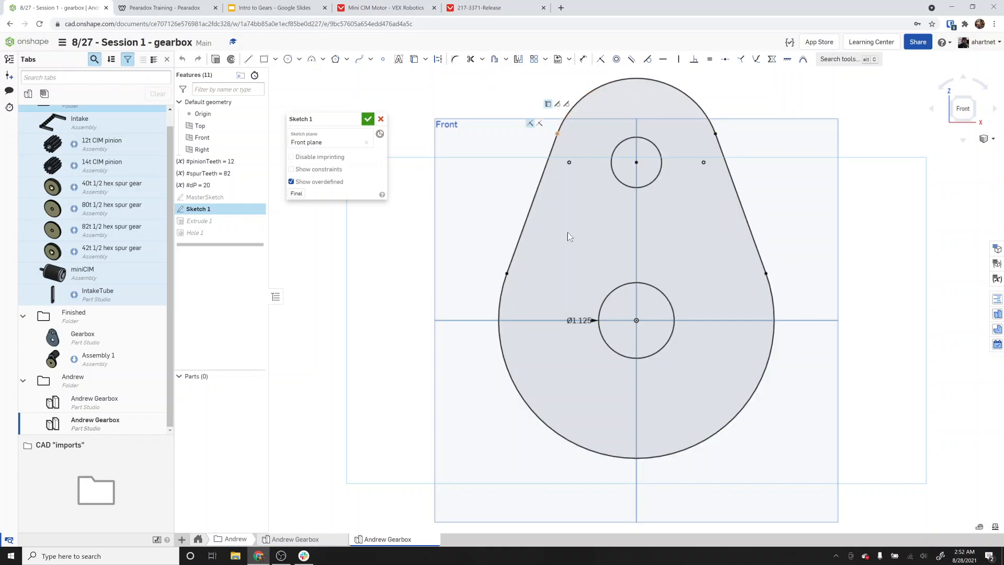
pyautogui.click(368, 120)
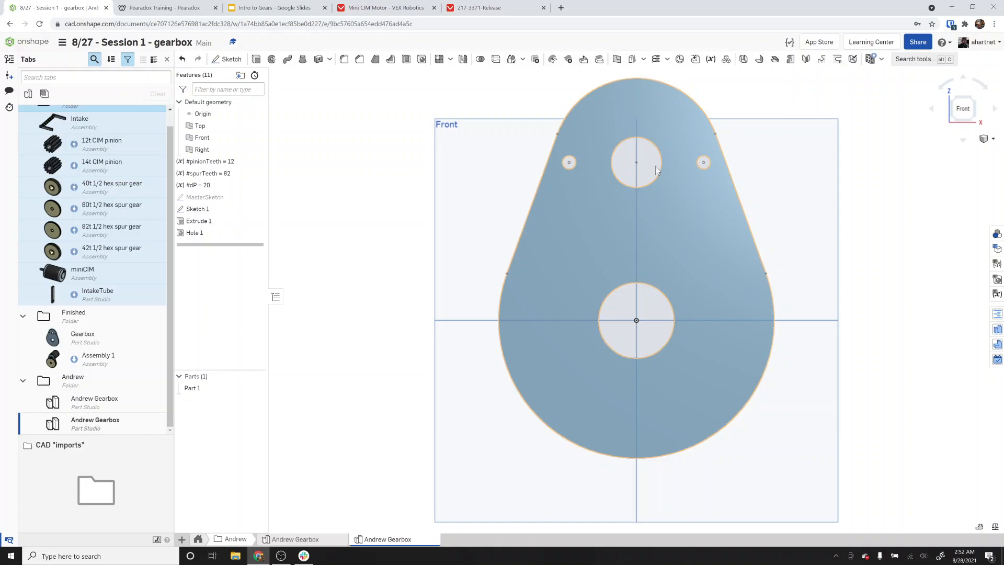
# Create a new Part Studio named Andrew Gearbox and delete it again.
pyautogui.click(181, 540)
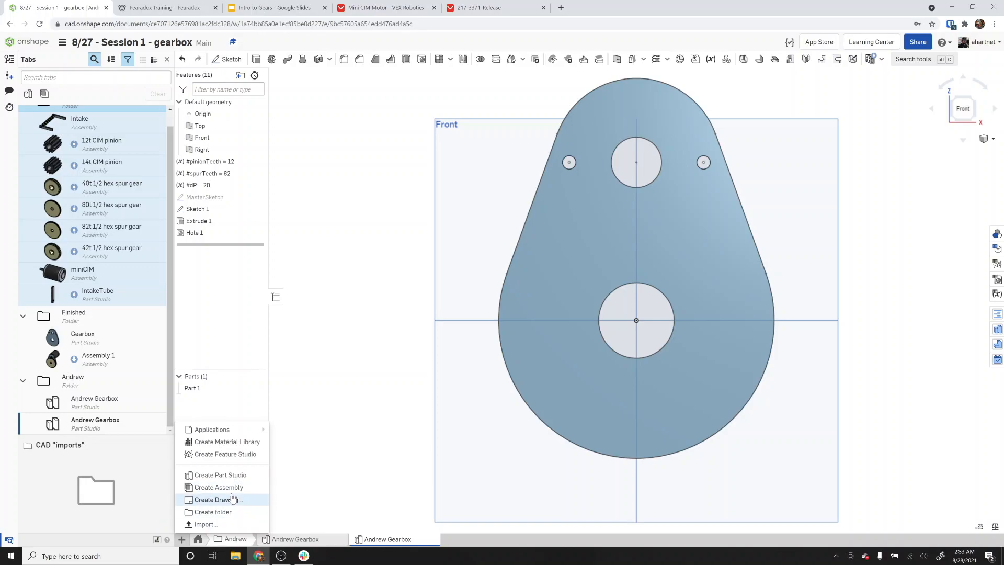
pyautogui.click(220, 474)
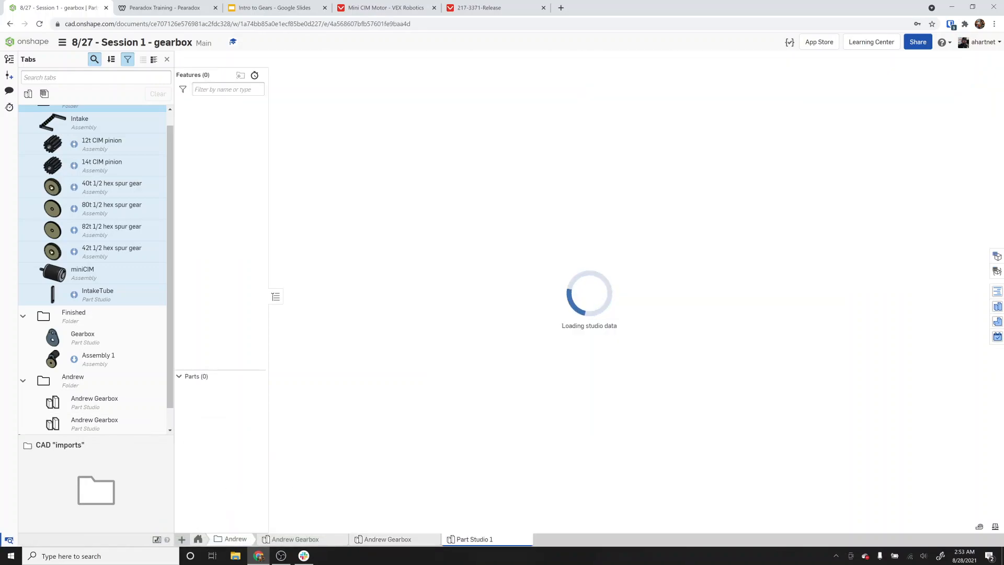
pyautogui.rightClick(468, 542)
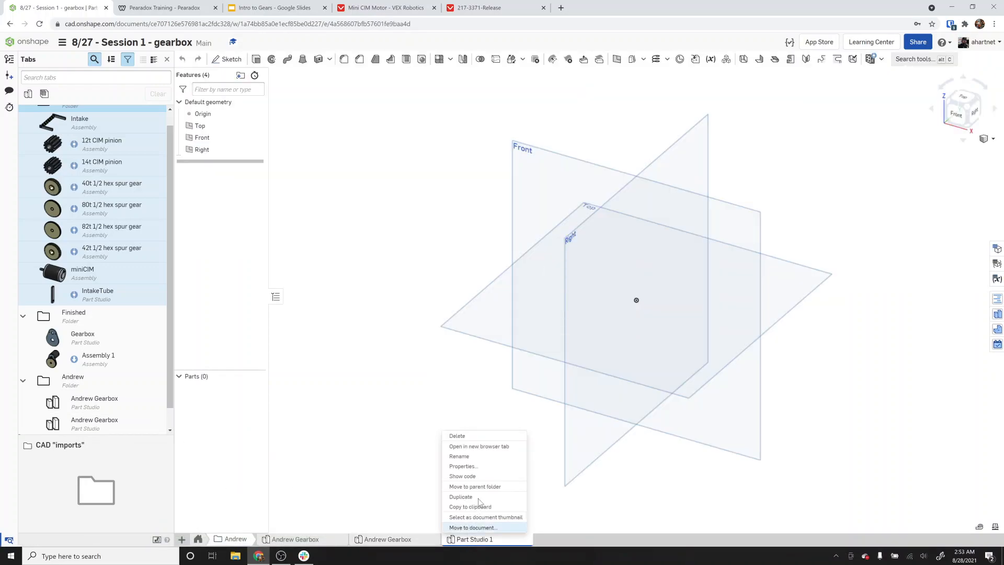
pyautogui.click(460, 457)
pyautogui.write('Andrew')
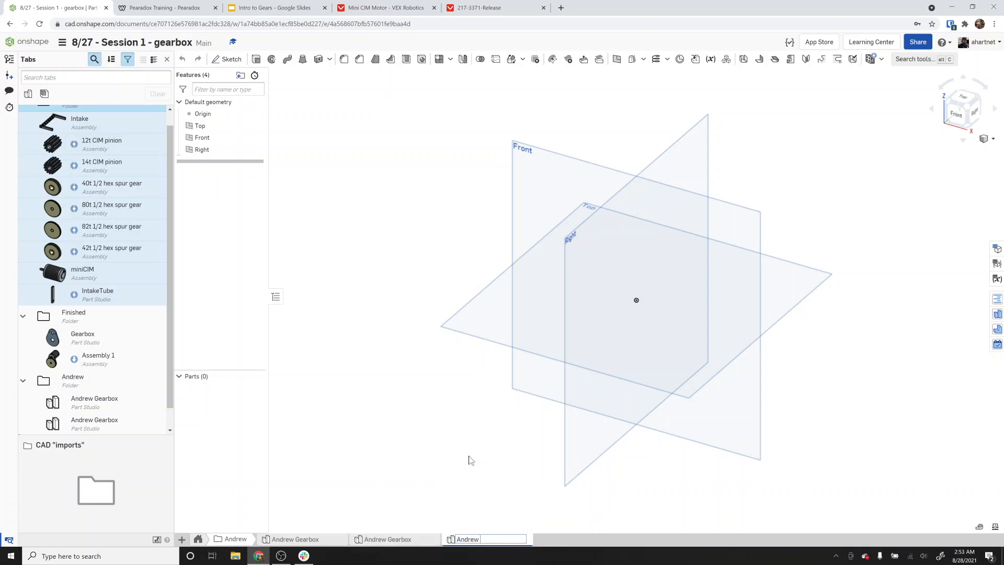
pyautogui.write(' Gearbox')
pyautogui.press('Return')
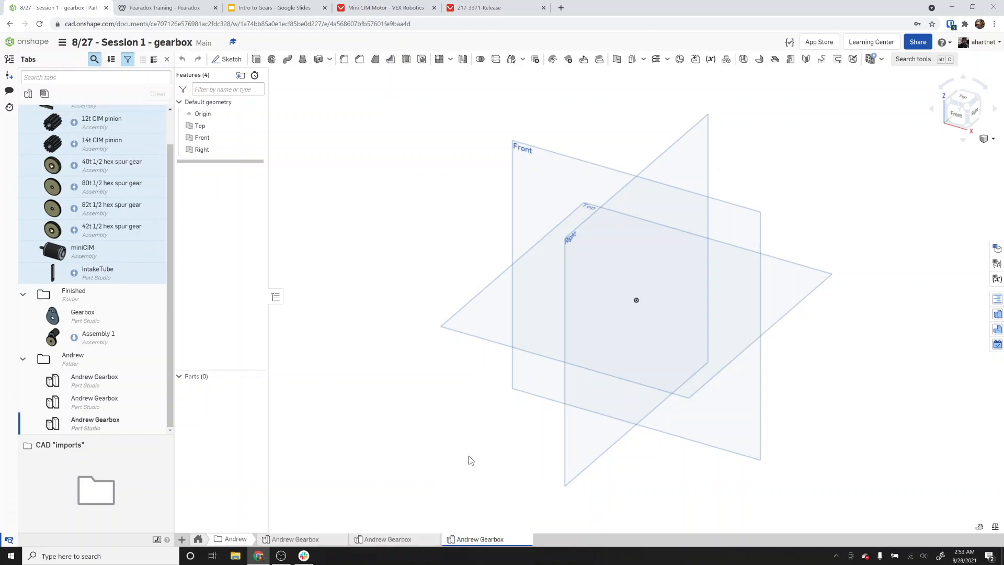
pyautogui.rightClick(484, 542)
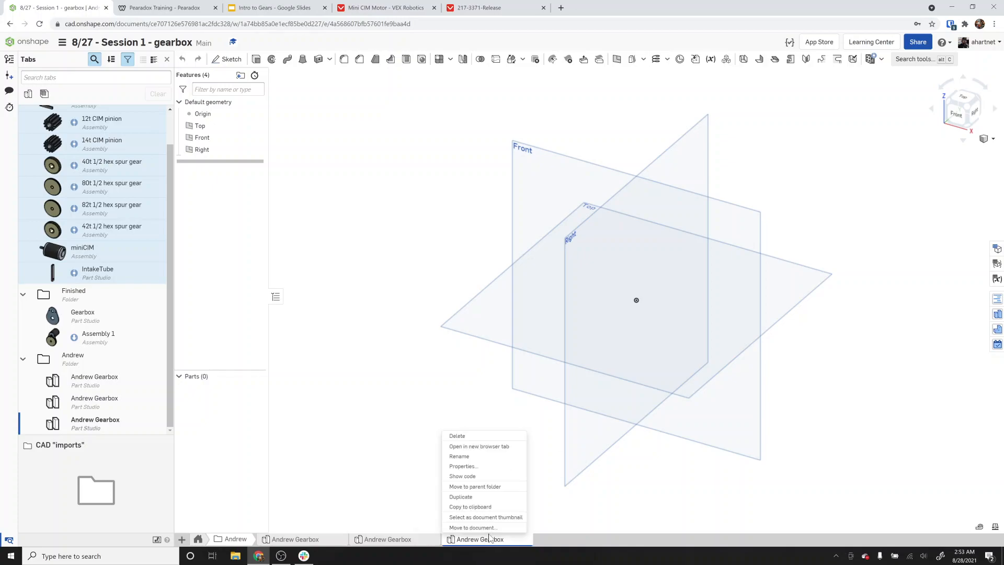
pyautogui.click(457, 437)
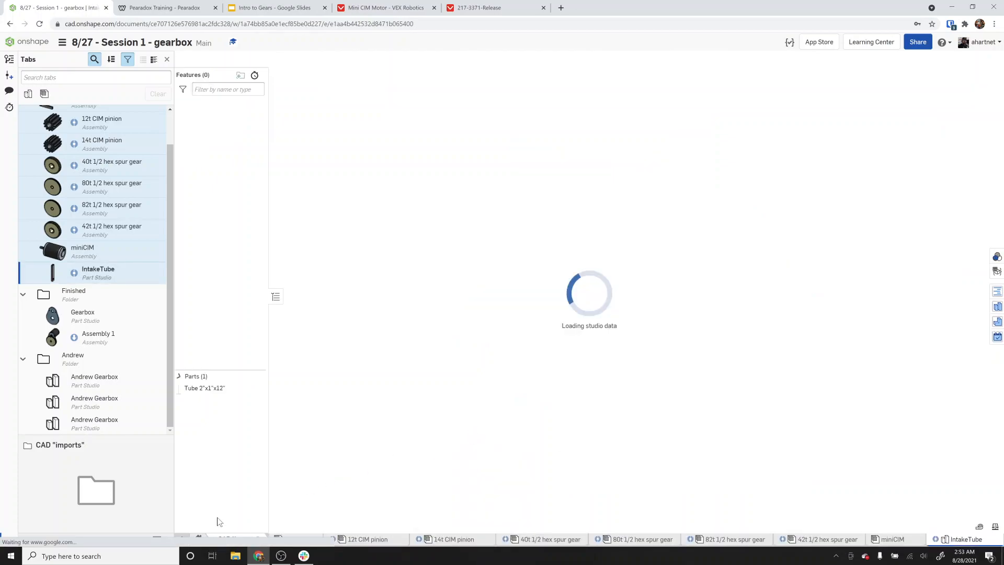
# Create a new assembly in the Andrew folder and rename it Andrew Gearbox Assembly.
pyautogui.click(198, 540)
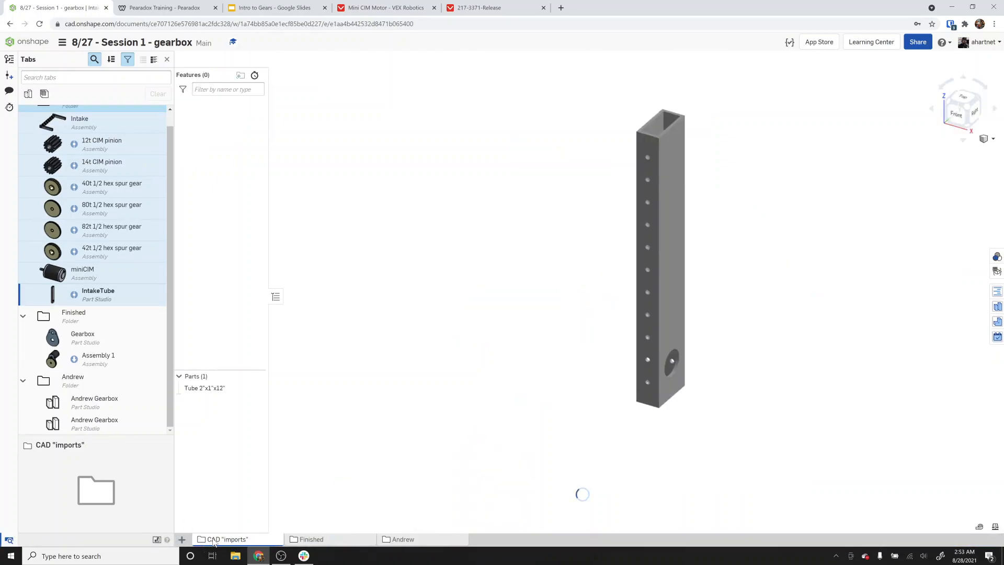
pyautogui.click(403, 539)
pyautogui.click(183, 540)
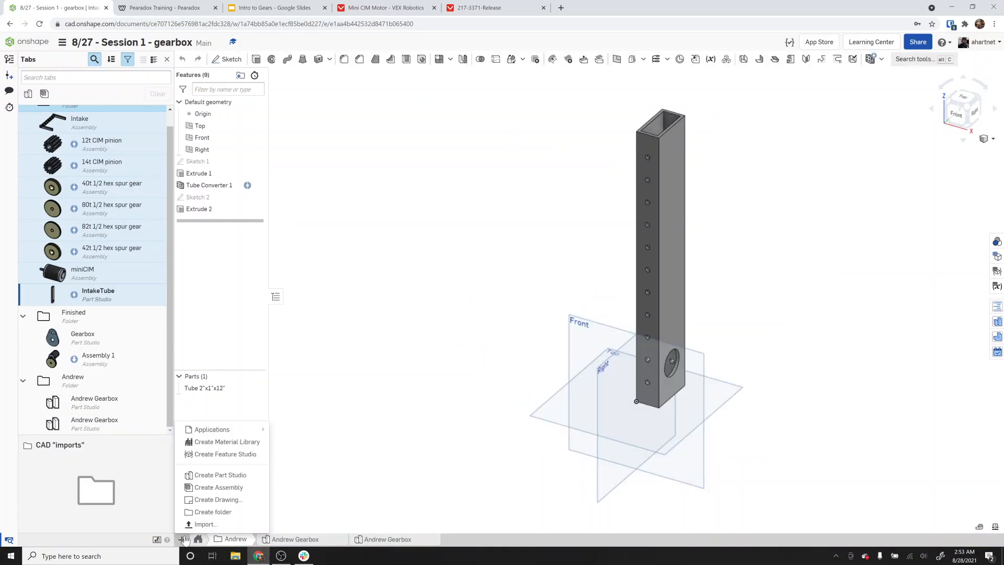
pyautogui.click(199, 488)
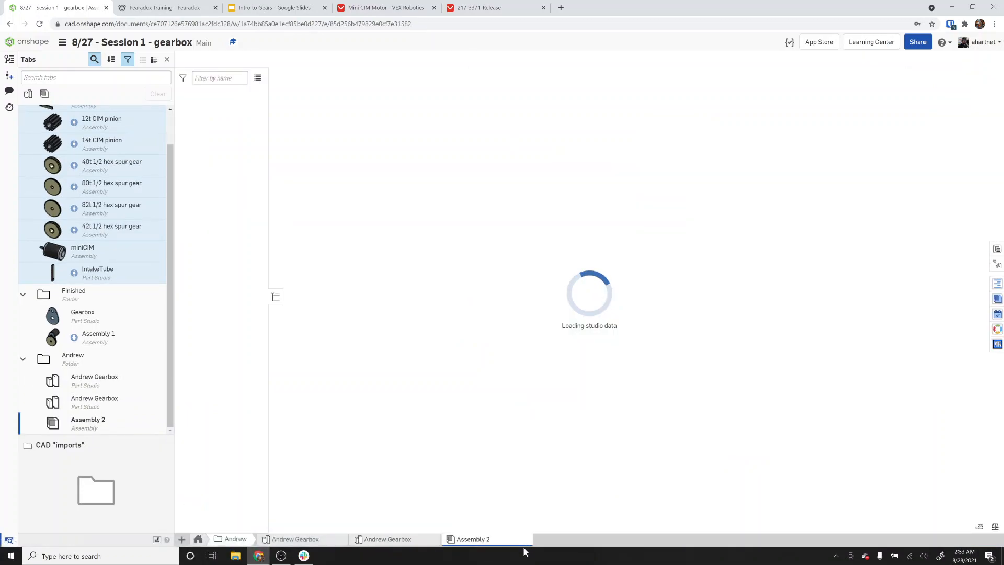
pyautogui.rightClick(473, 540)
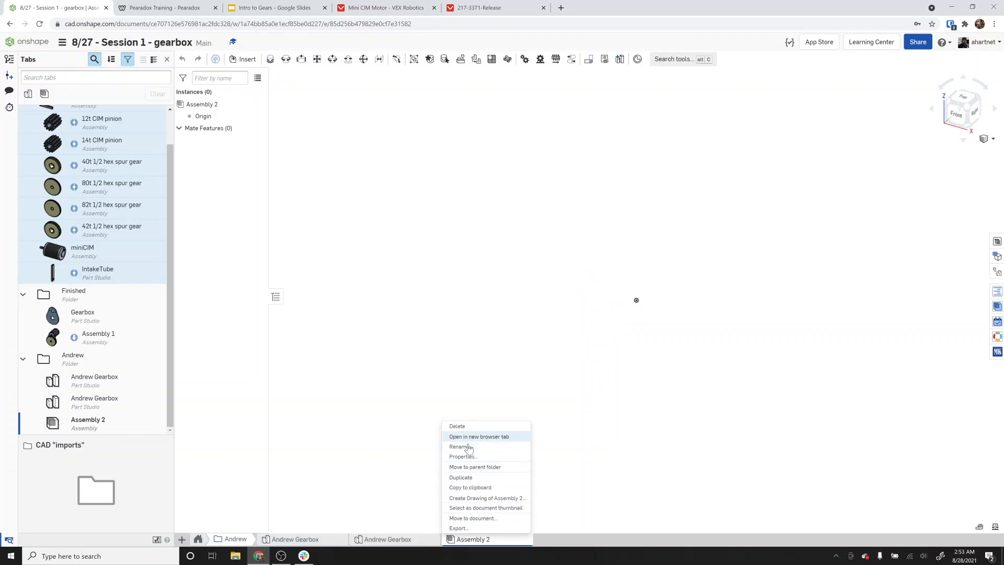
pyautogui.click(469, 447)
pyautogui.write('Andrew Gearbox A')
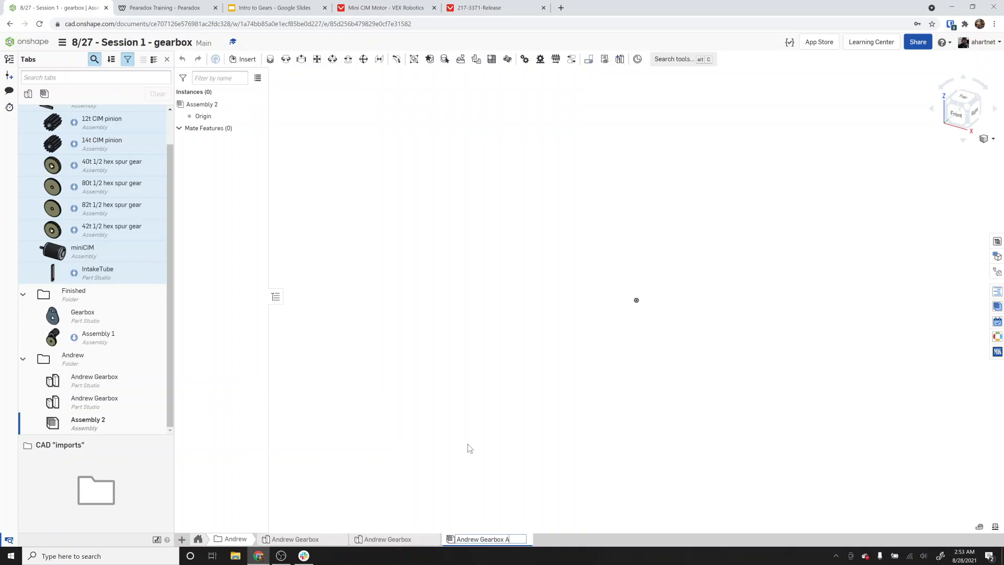
pyautogui.write('ssembly')
pyautogui.press('Return')
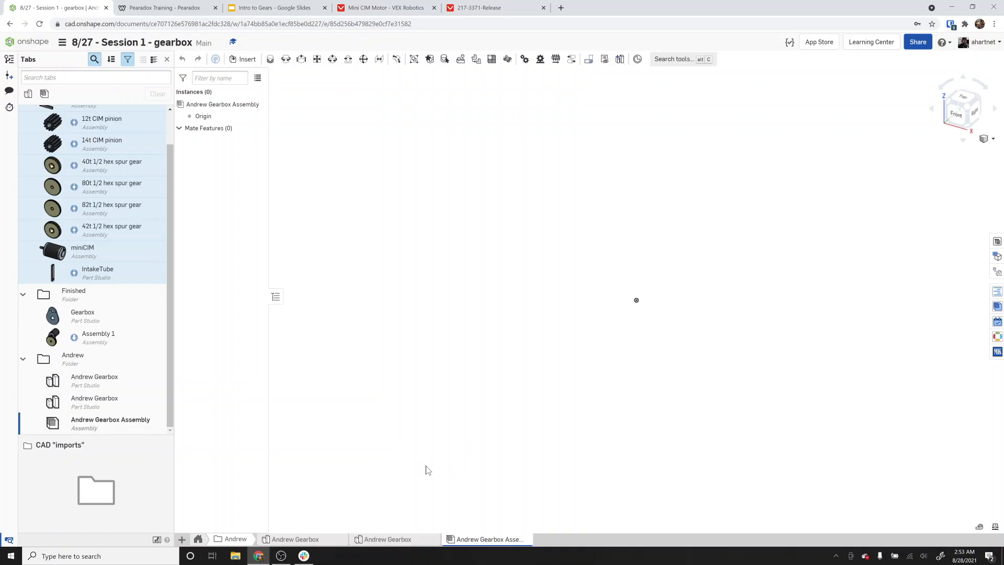
# Insert the Andrew Gearbox plate part into the assembly.
pyautogui.click(234, 61)
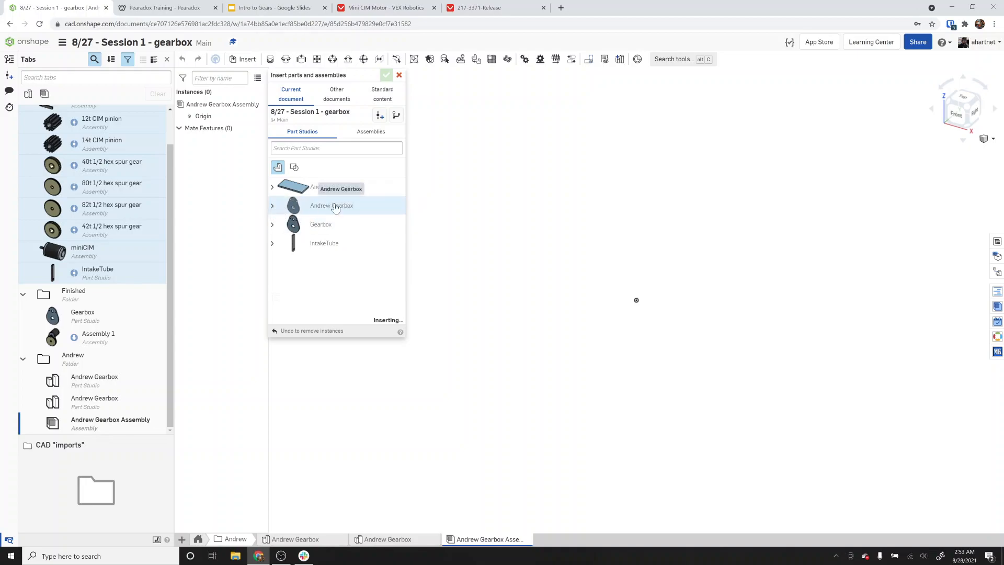
pyautogui.click(309, 205)
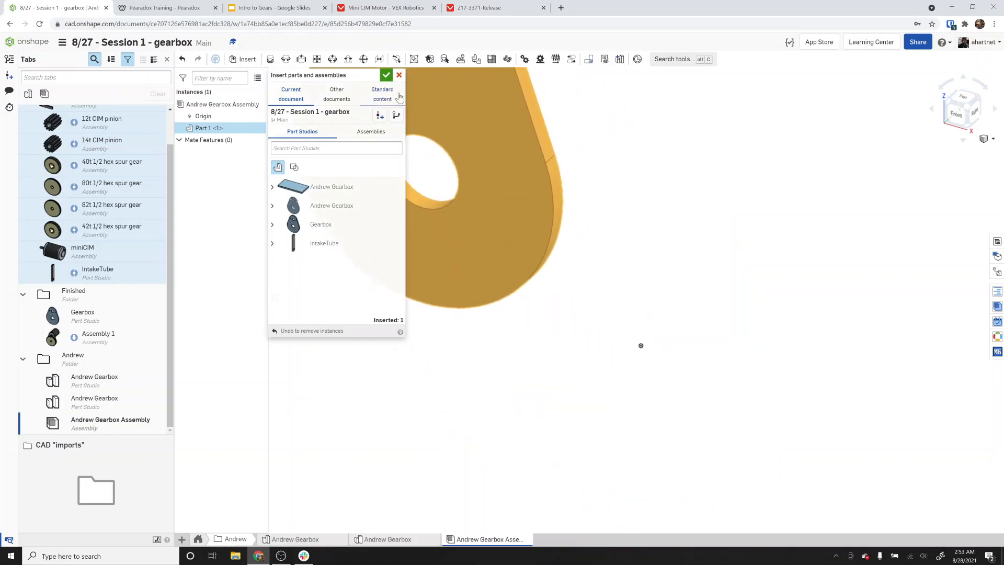
pyautogui.click(386, 76)
pyautogui.scroll(-3, 455, 243)
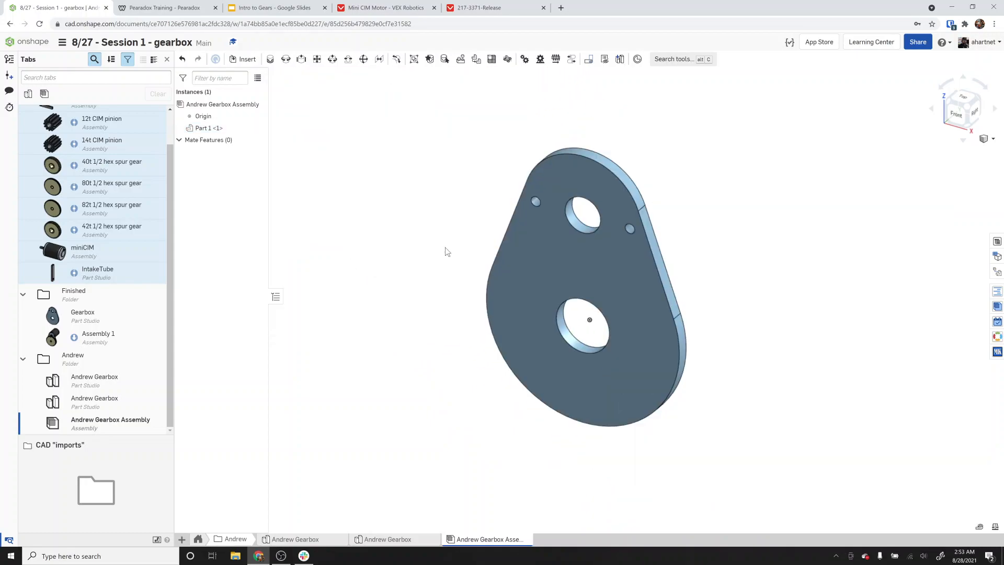
# Browse the MKCad Inserter library categories, then close the panel.
pyautogui.click(997, 352)
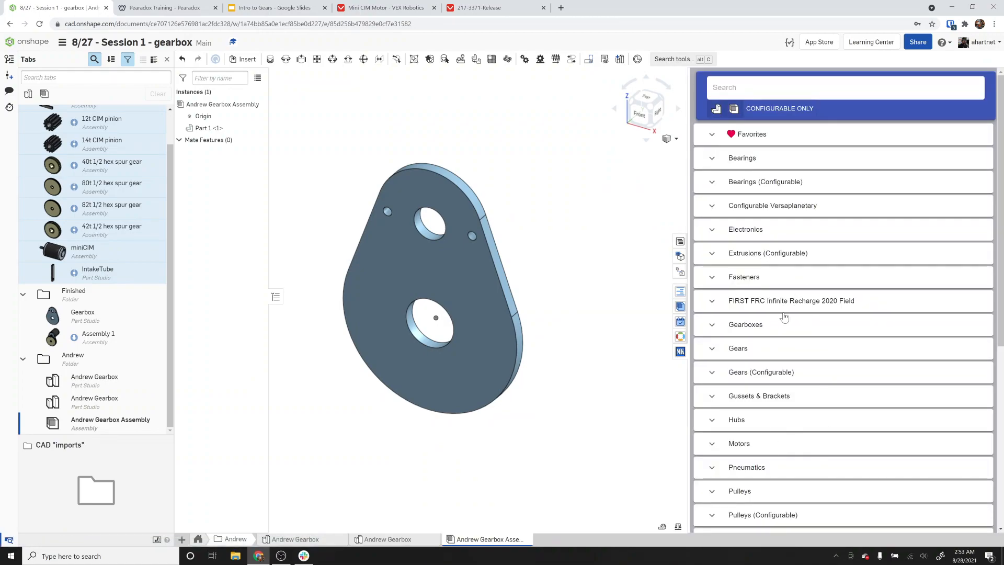
pyautogui.scroll(-3, 794, 373)
pyautogui.scroll(-2, 805, 408)
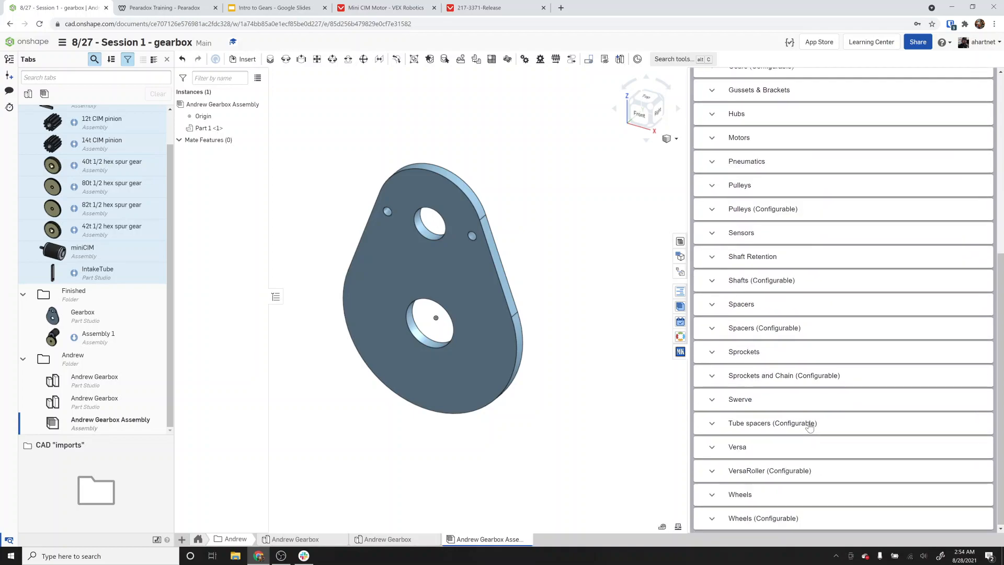
pyautogui.scroll(5, 808, 418)
pyautogui.click(681, 352)
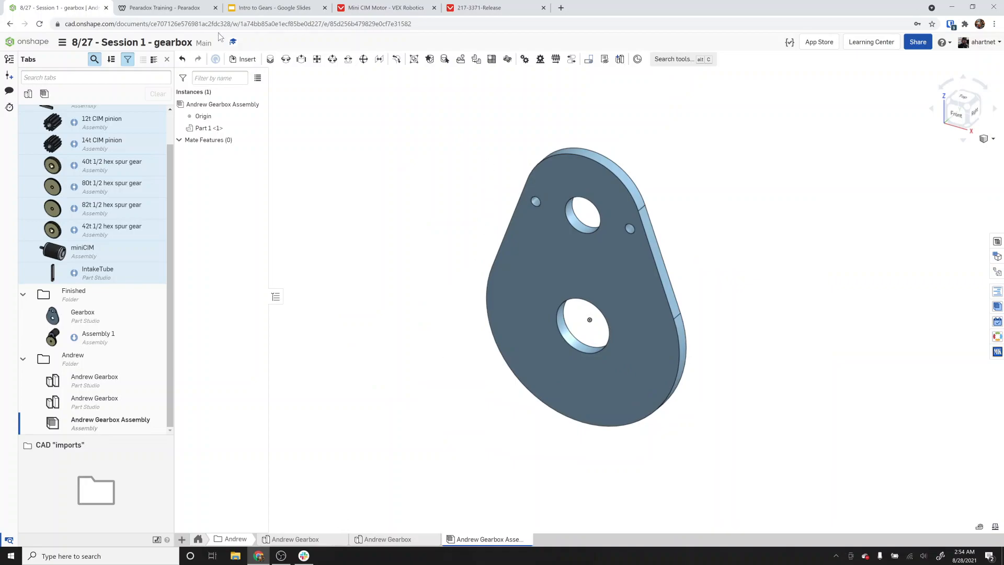
pyautogui.scroll(1, 105, 215)
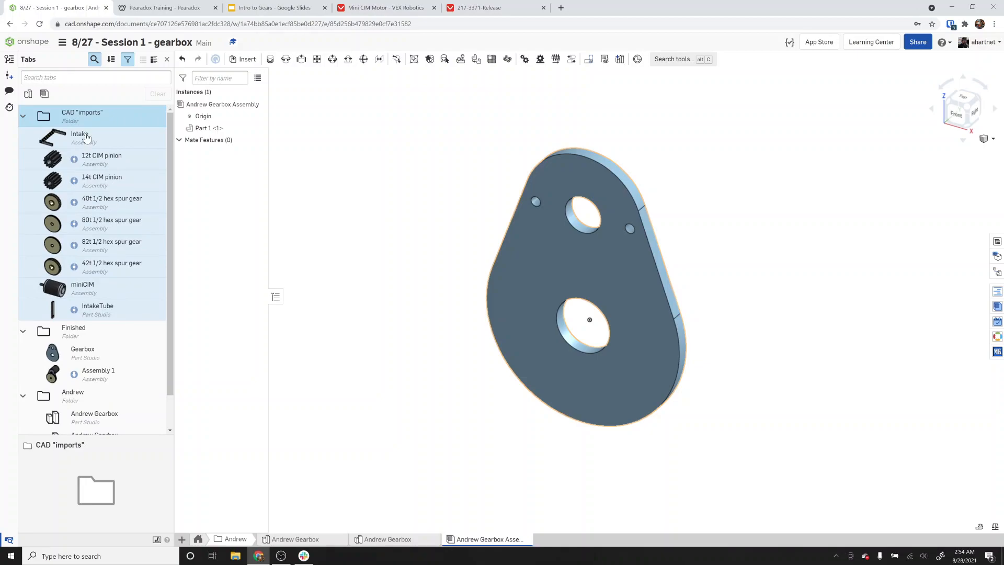
# Insert the 12t CIM pinion, 82t 1/2 hex spur gear and miniCIM assemblies from the current document.
pyautogui.click(245, 62)
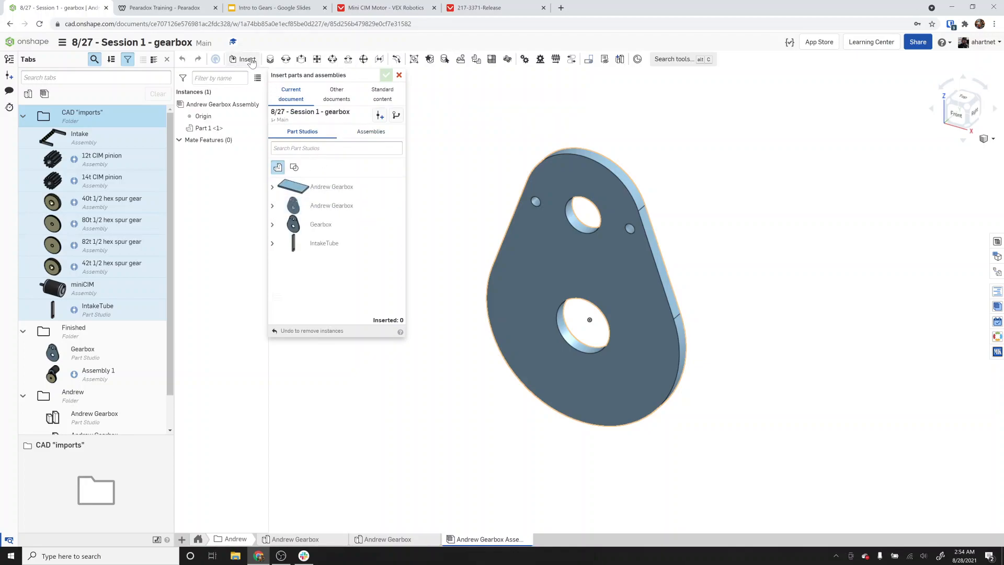
pyautogui.click(379, 135)
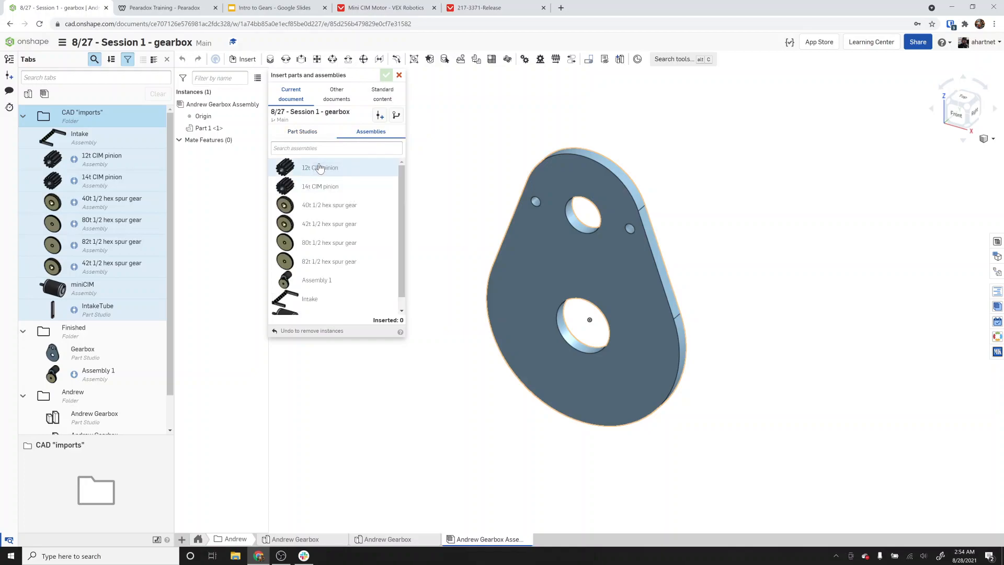
pyautogui.click(325, 168)
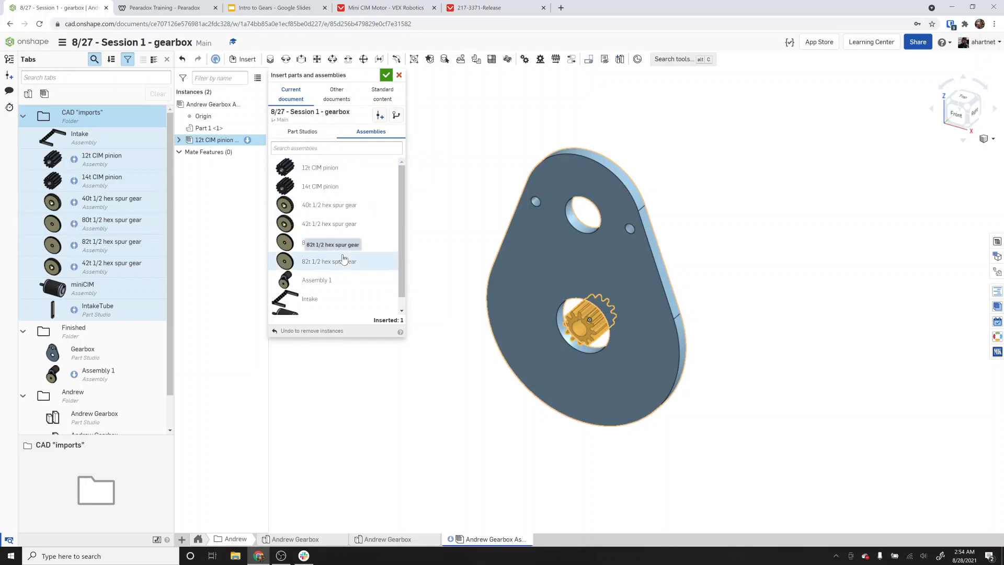
pyautogui.click(343, 258)
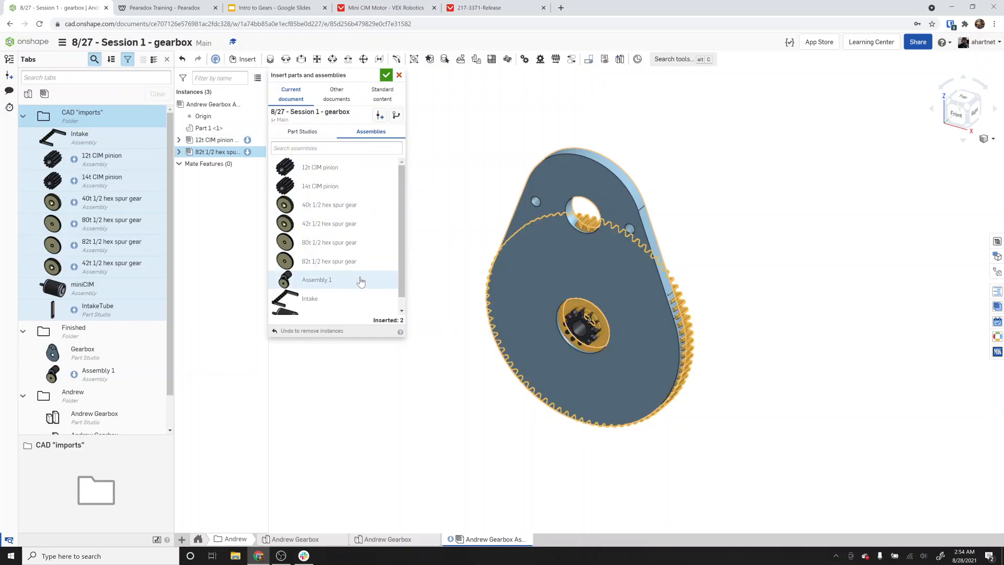
pyautogui.scroll(-1, 314, 290)
pyautogui.click(309, 306)
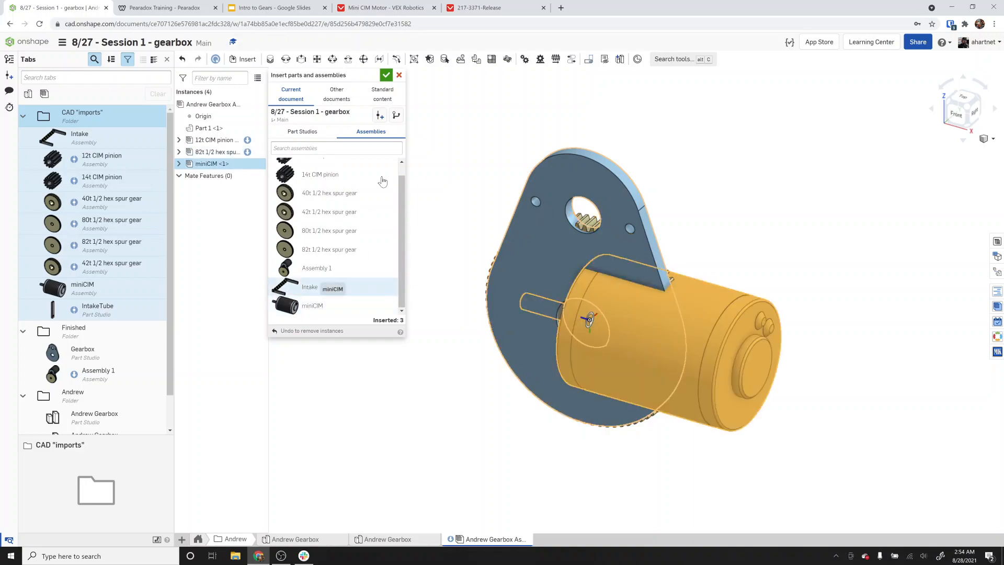
pyautogui.click(386, 76)
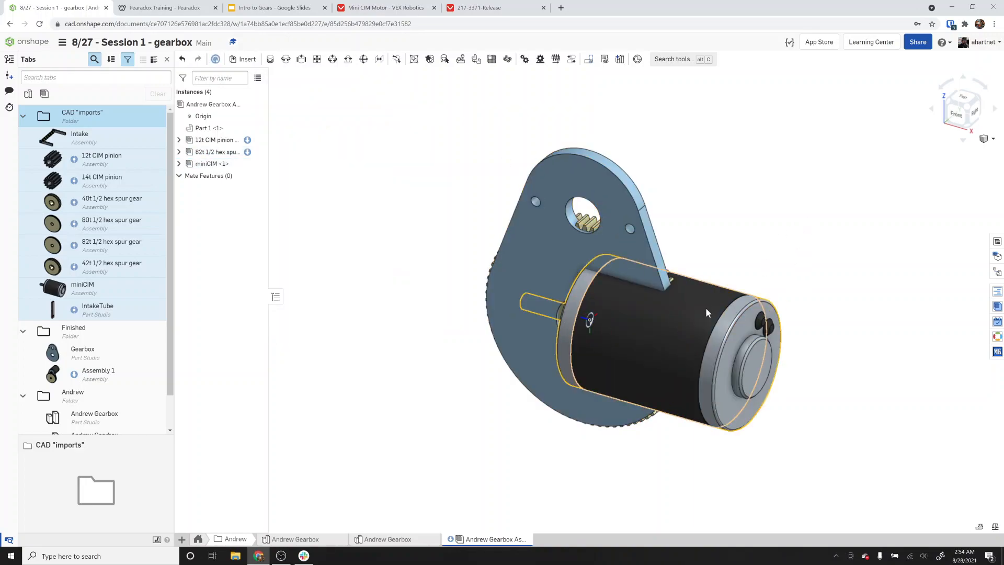
# Move the motor, spur gear and pinion away from the plate.
pyautogui.moveTo(706, 309); pyautogui.dragTo(863, 161)
pyautogui.moveTo(590, 226); pyautogui.dragTo(291, 372)
pyautogui.moveTo(571, 327); pyautogui.dragTo(350, 175)
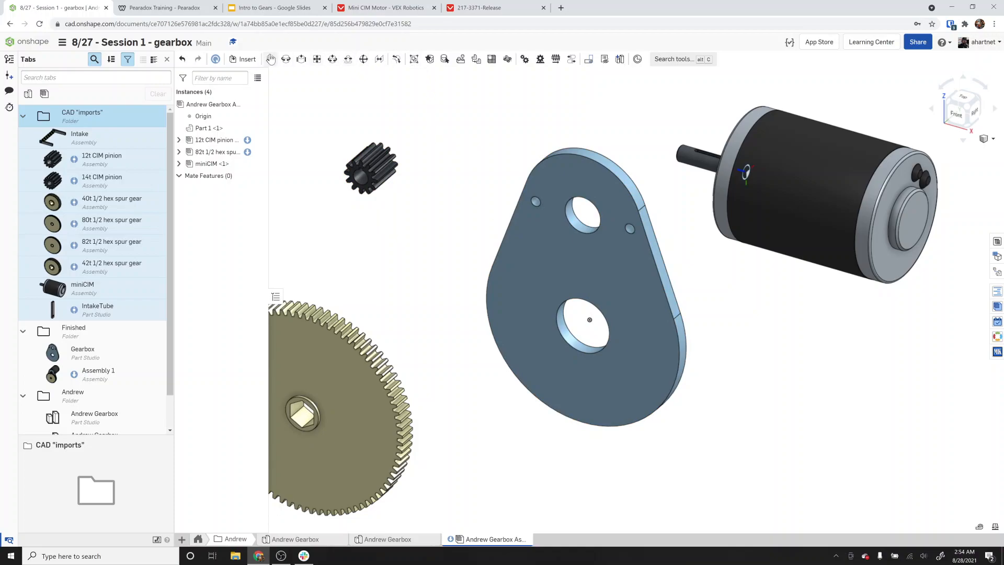
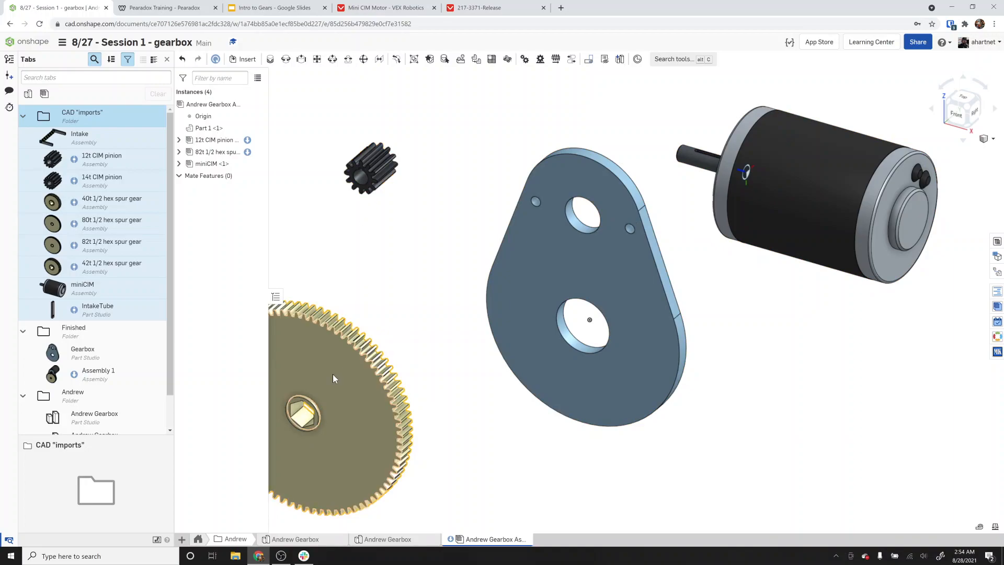
# Fasten the miniCIM motor's face to the plate's motor hole with a Fastened mate, flipping its orientation.
pyautogui.click(271, 59)
pyautogui.moveTo(601, 167); pyautogui.dragTo(647, 92, button='right')
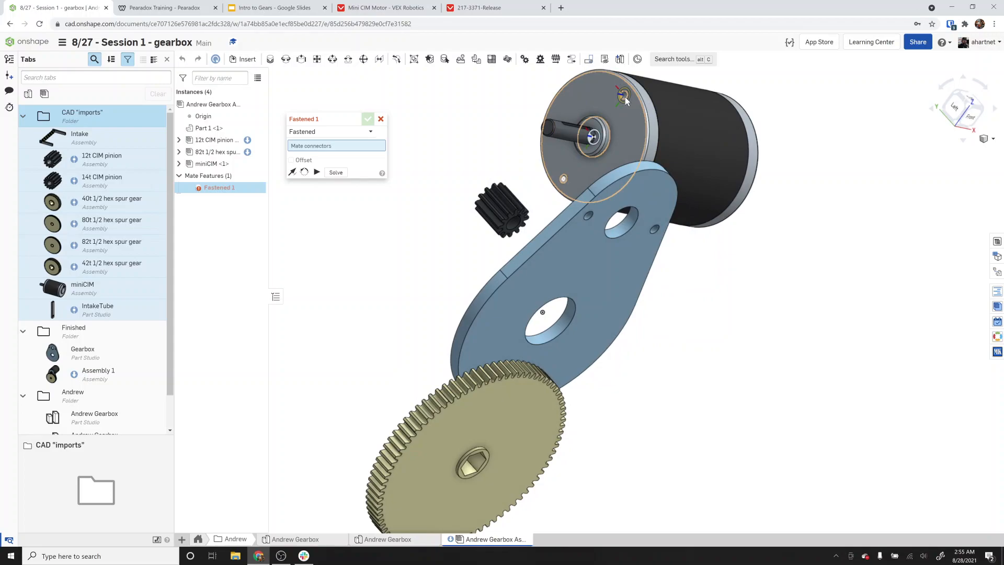
pyautogui.click(625, 97)
pyautogui.moveTo(624, 96); pyautogui.dragTo(649, 239, button='right')
pyautogui.click(674, 236)
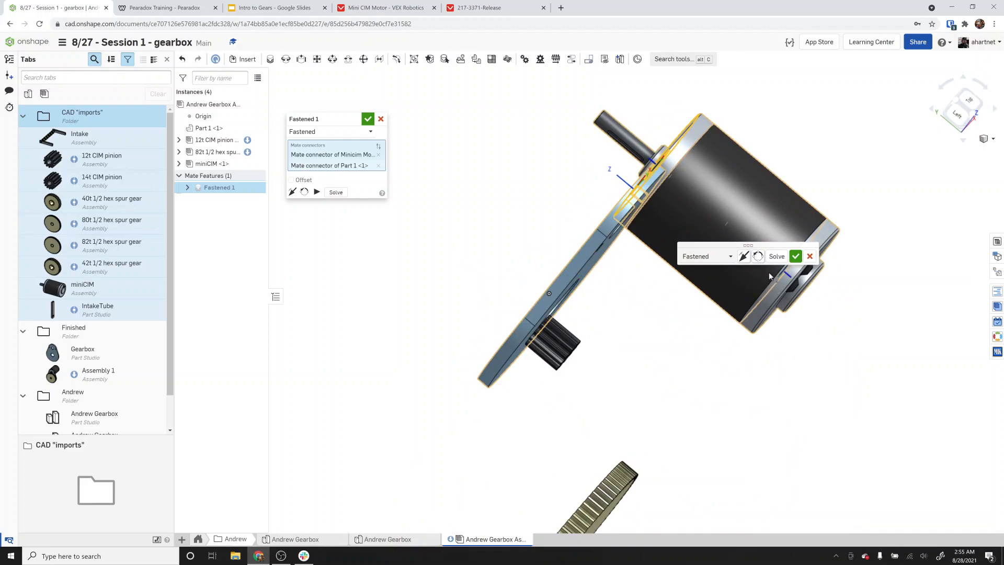
pyautogui.click(747, 257)
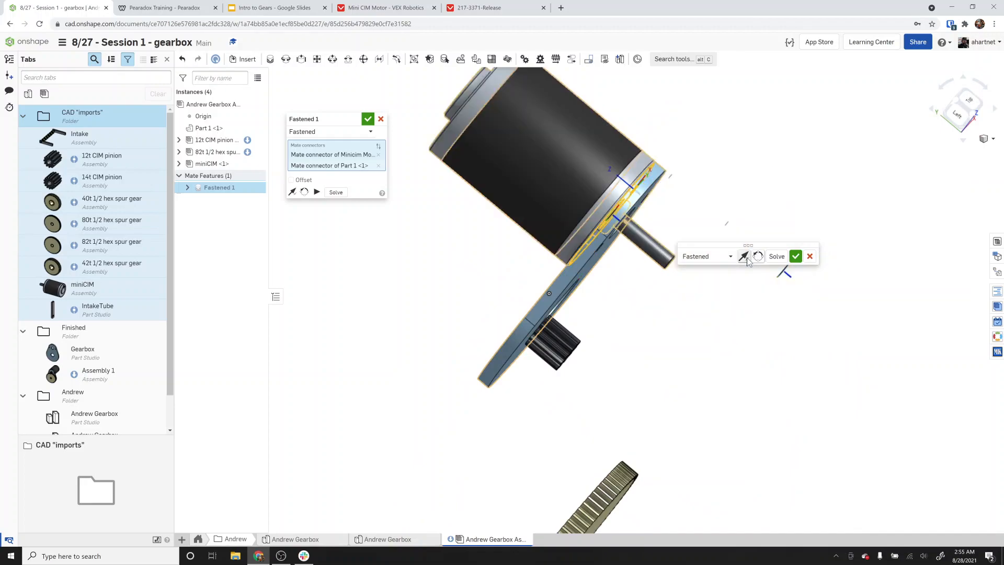
pyautogui.click(795, 257)
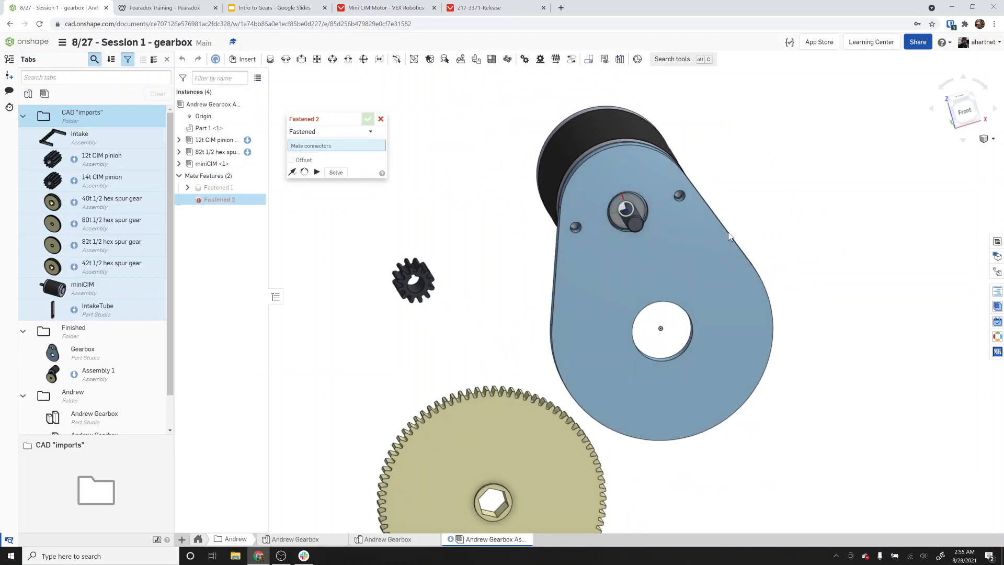
# Add a Revolute mate between the 12t CIM pinion's bore and the motor shaft.
pyautogui.click(286, 59)
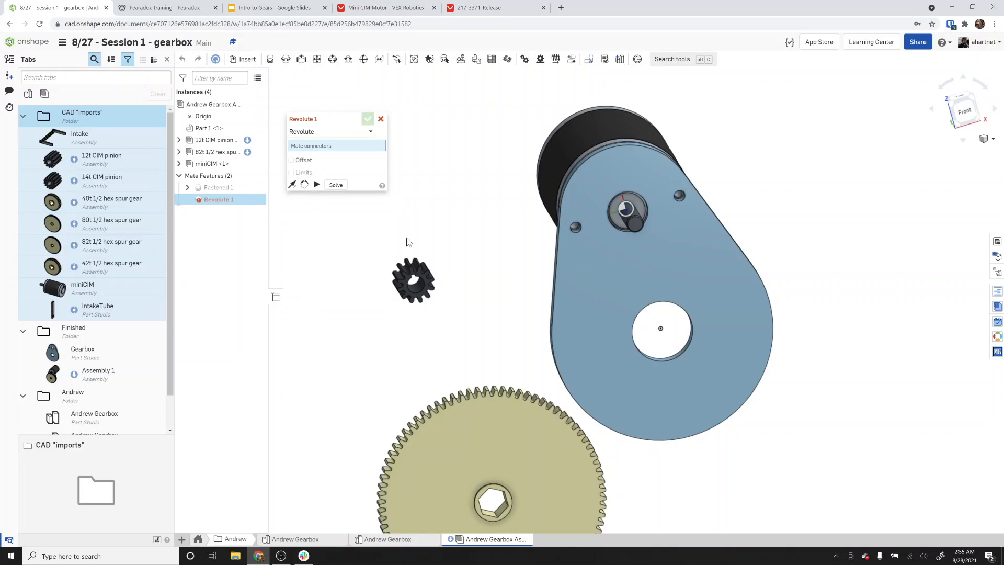
pyautogui.scroll(3, 412, 297)
pyautogui.moveTo(421, 286); pyautogui.dragTo(445, 276, button='right')
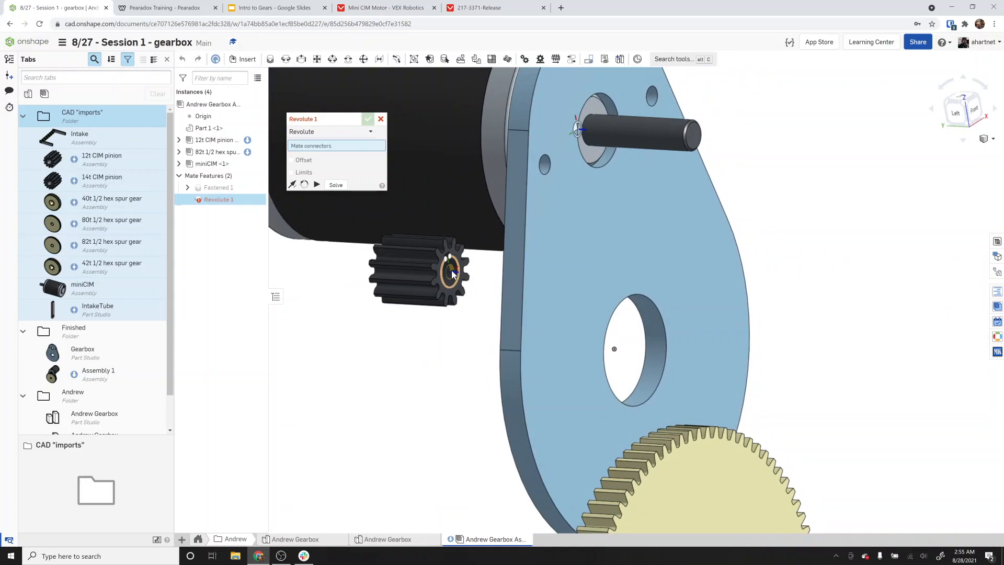
pyautogui.scroll(3, 451, 270)
pyautogui.scroll(2, 455, 260)
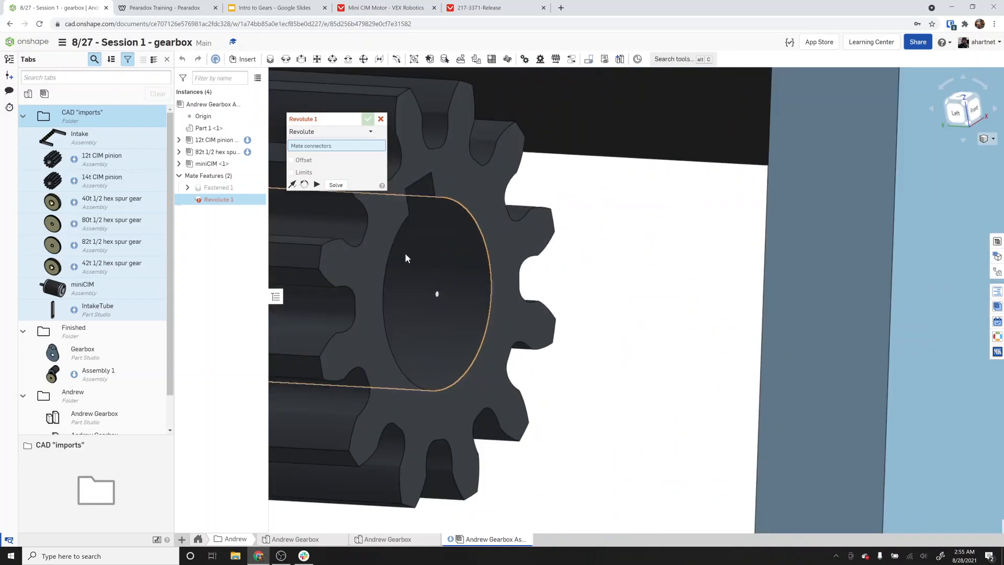
pyautogui.scroll(-2, 394, 253)
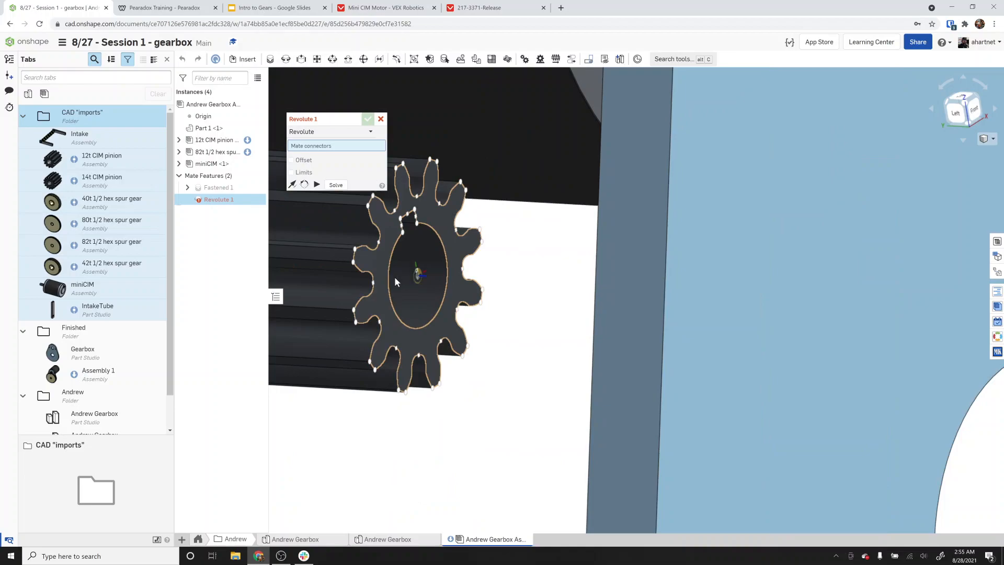
pyautogui.scroll(-3, 394, 276)
pyautogui.scroll(-4, 323, 278)
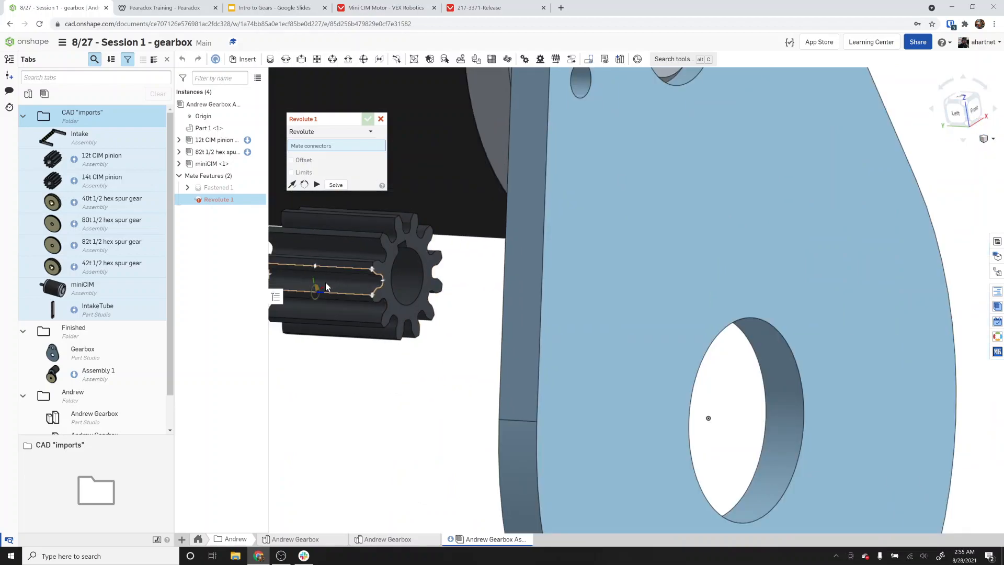
pyautogui.moveTo(333, 281); pyautogui.dragTo(430, 284, button='right')
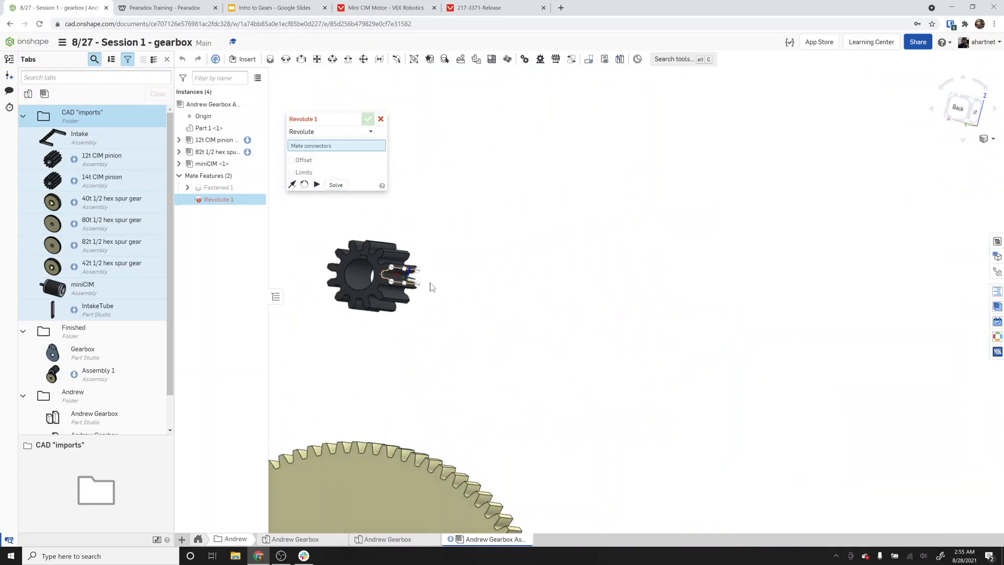
pyautogui.click(370, 276)
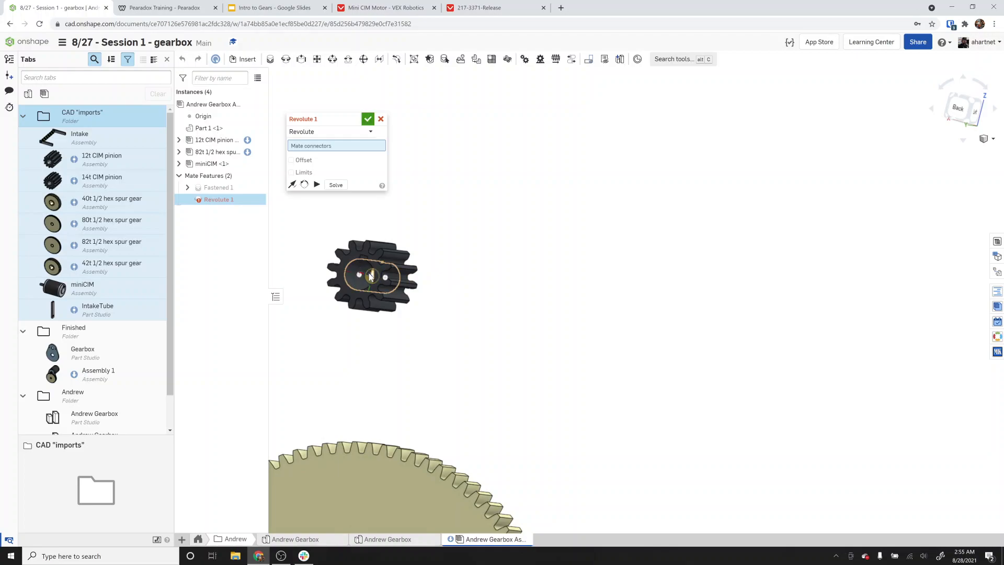
pyautogui.moveTo(370, 276); pyautogui.dragTo(318, 271, button='right')
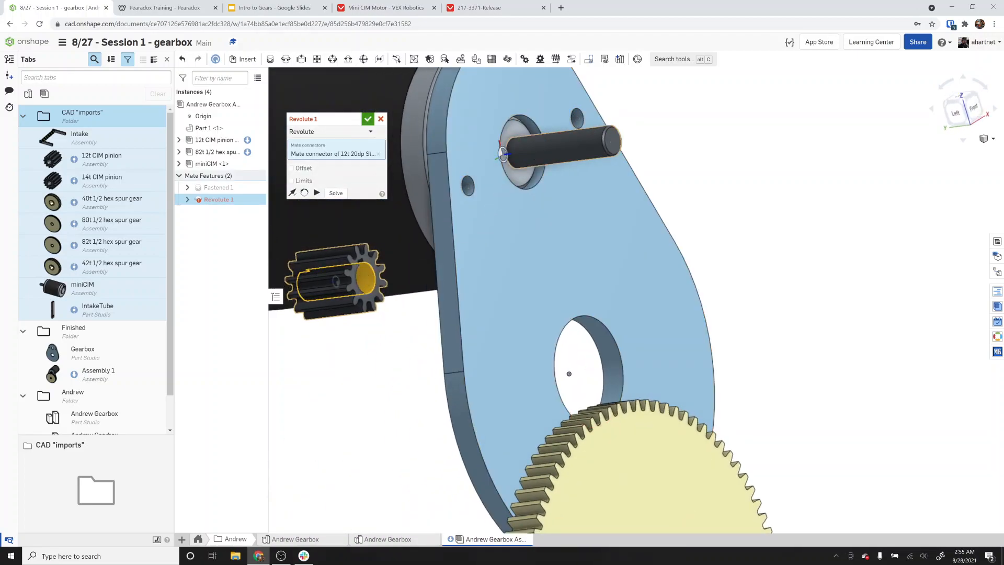
pyautogui.click(515, 152)
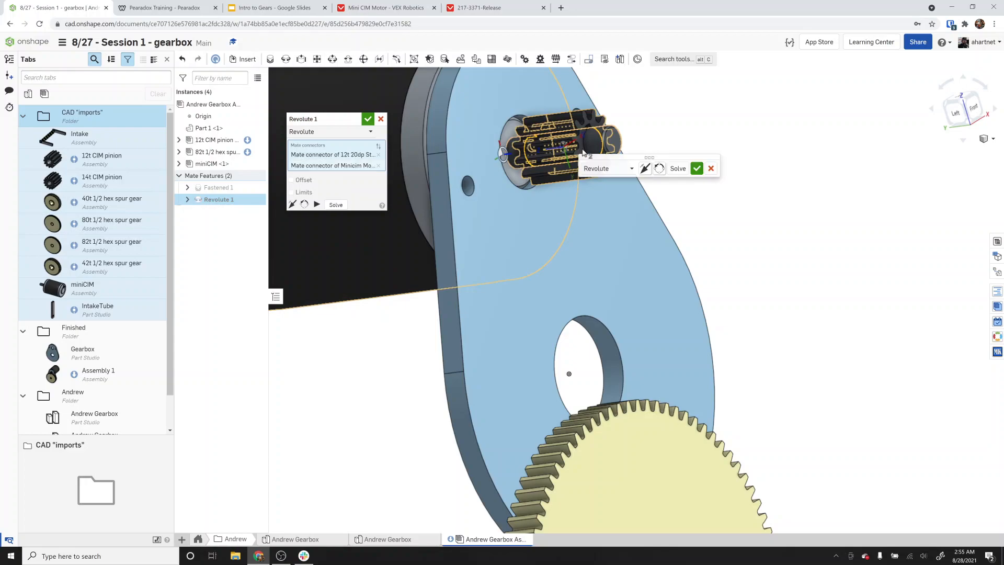
pyautogui.click(697, 168)
# Add a Revolute mate between the 82t spur gear's hex bore and the plate's lower hole.
pyautogui.scroll(-2, 611, 155)
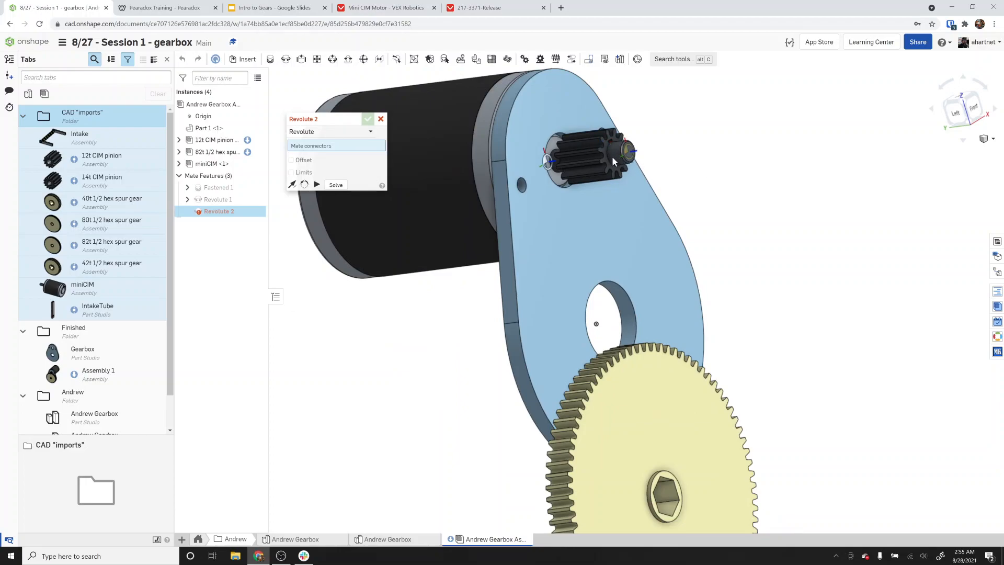
pyautogui.moveTo(612, 156); pyautogui.dragTo(706, 193, button='right')
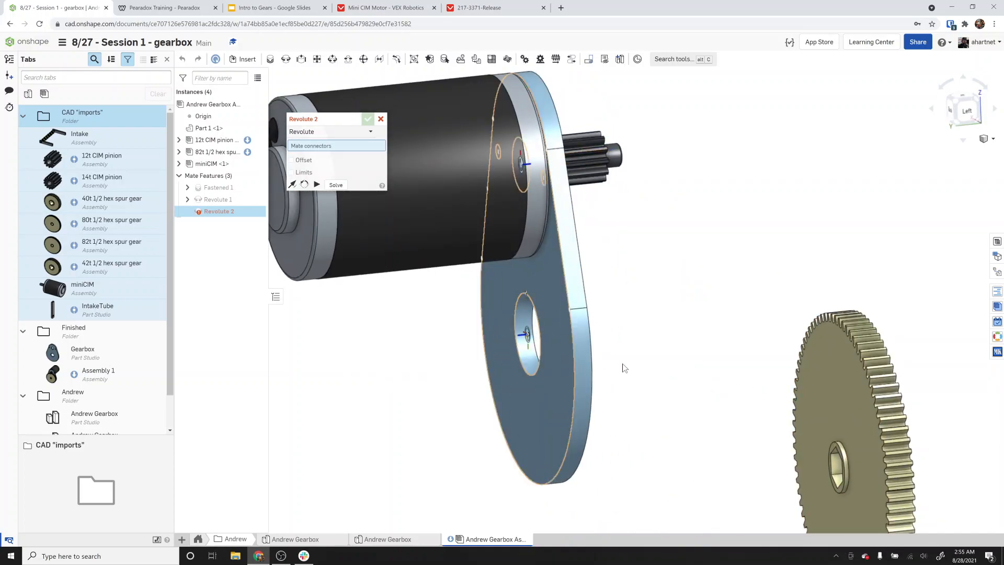
pyautogui.scroll(-3, 832, 439)
pyautogui.scroll(5, 848, 466)
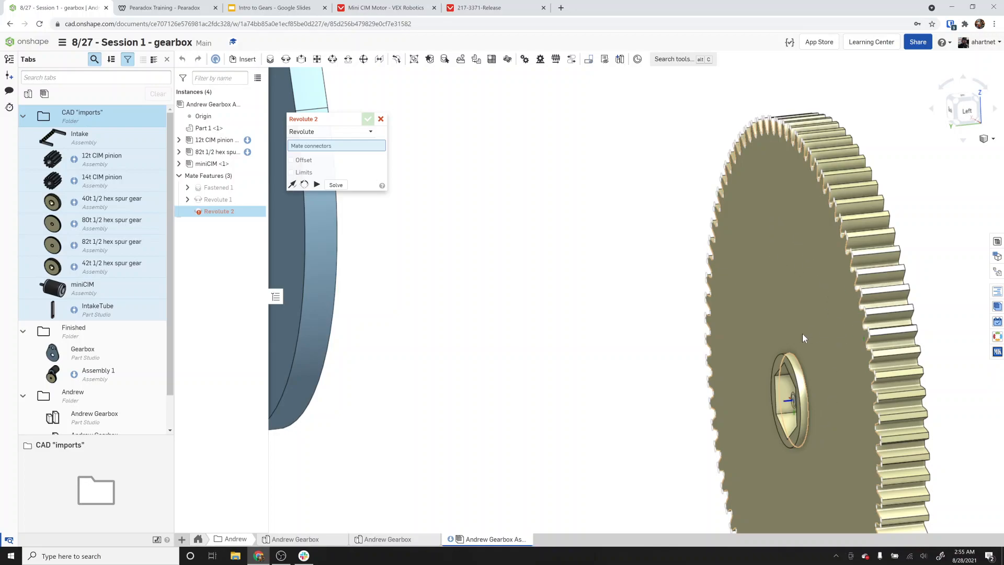
pyautogui.moveTo(563, 293); pyautogui.dragTo(525, 301, button='right')
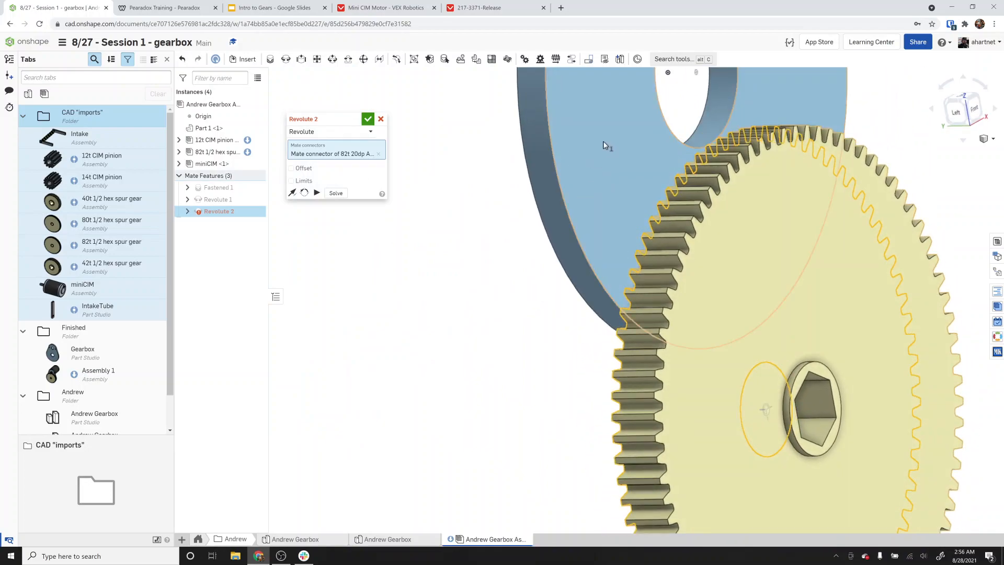
pyautogui.scroll(5, 607, 144)
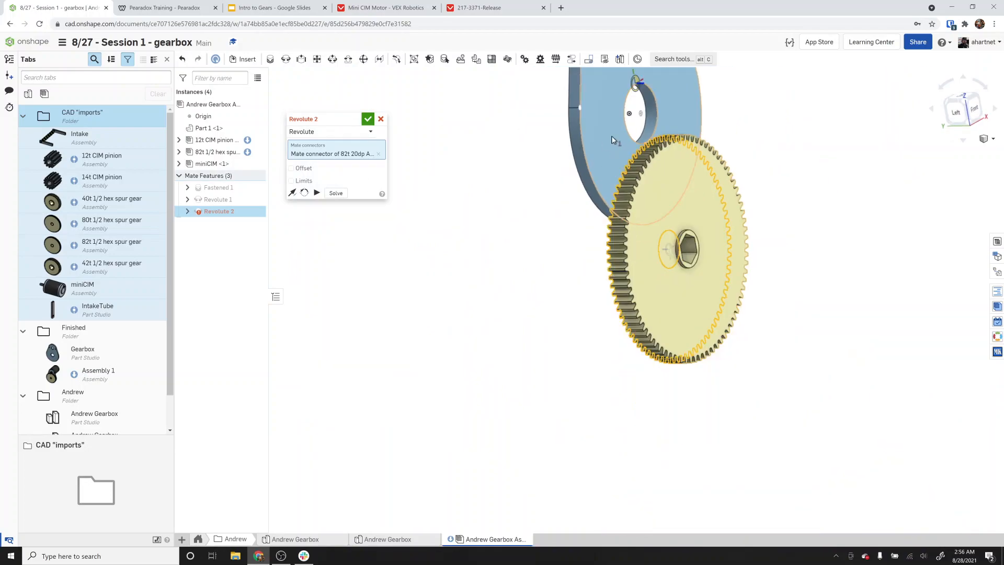
pyautogui.click(642, 117)
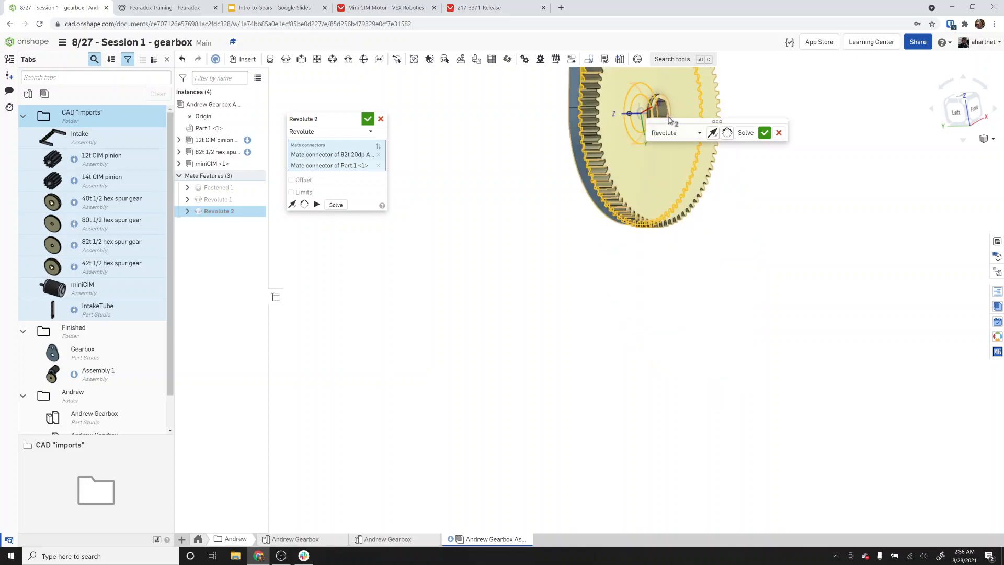
pyautogui.click(765, 134)
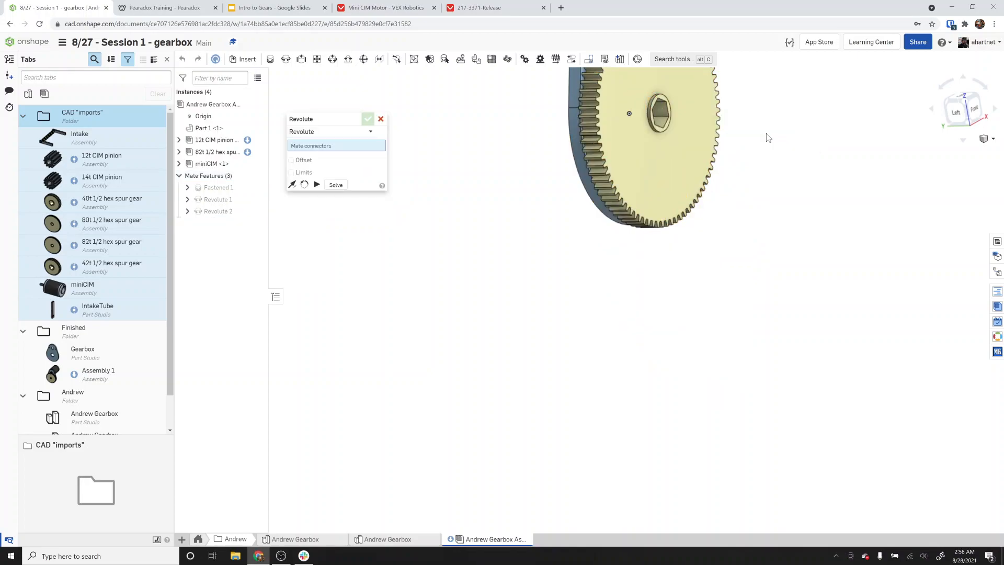
# Close the pending mate and fix the gearbox plate part in place.
pyautogui.click(380, 120)
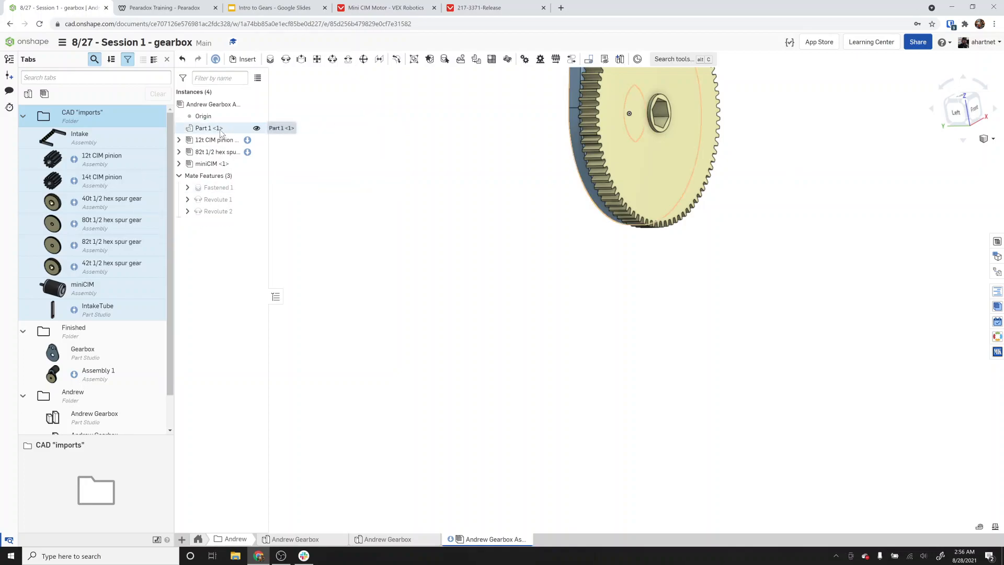
pyautogui.rightClick(225, 130)
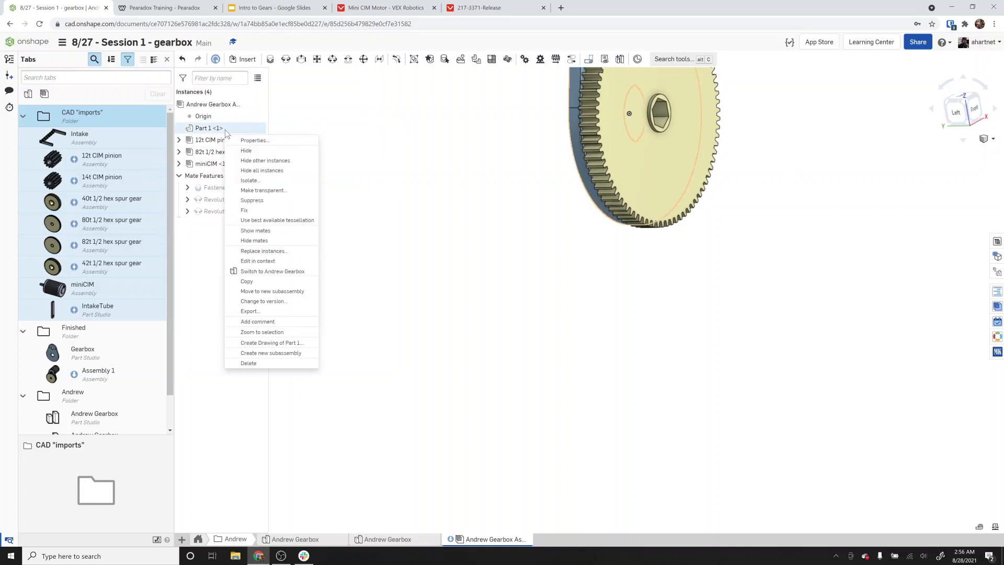
pyautogui.click(267, 210)
# Inspect how the pinion meshes with the spur gear from the front view.
pyautogui.scroll(-5, 843, 171)
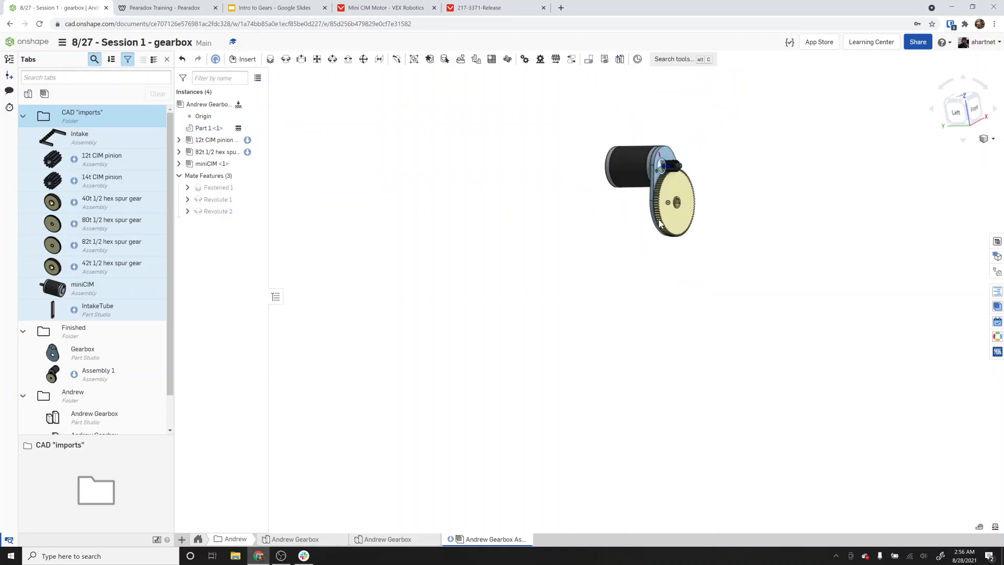
pyautogui.moveTo(693, 161); pyautogui.dragTo(669, 165, button='right')
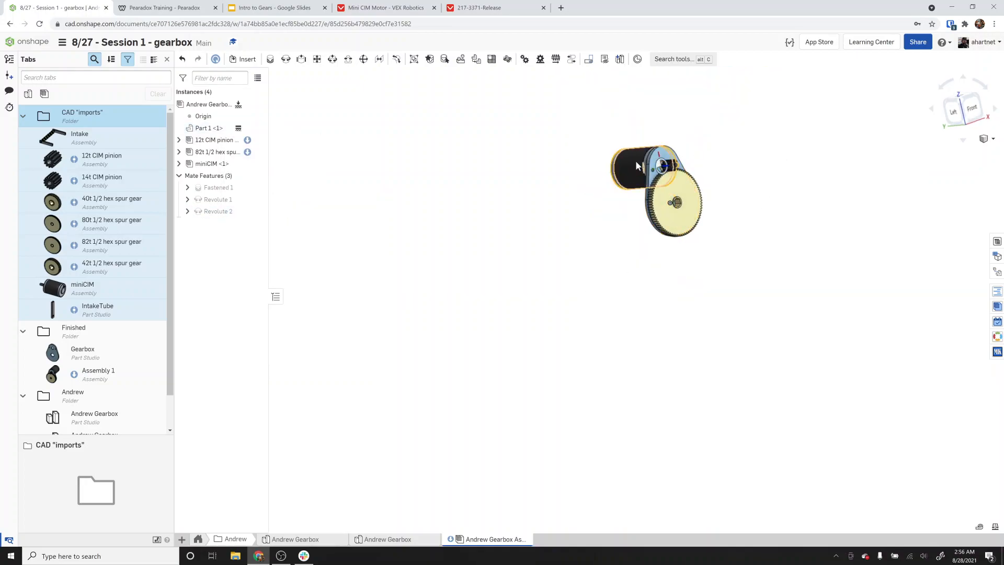
pyautogui.scroll(10, 657, 180)
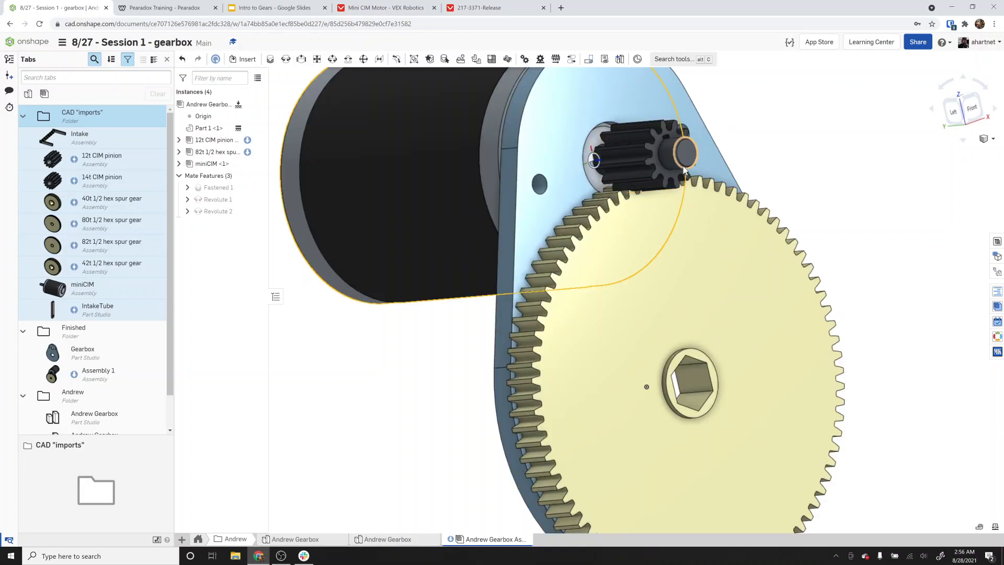
pyautogui.moveTo(656, 180); pyautogui.dragTo(641, 162)
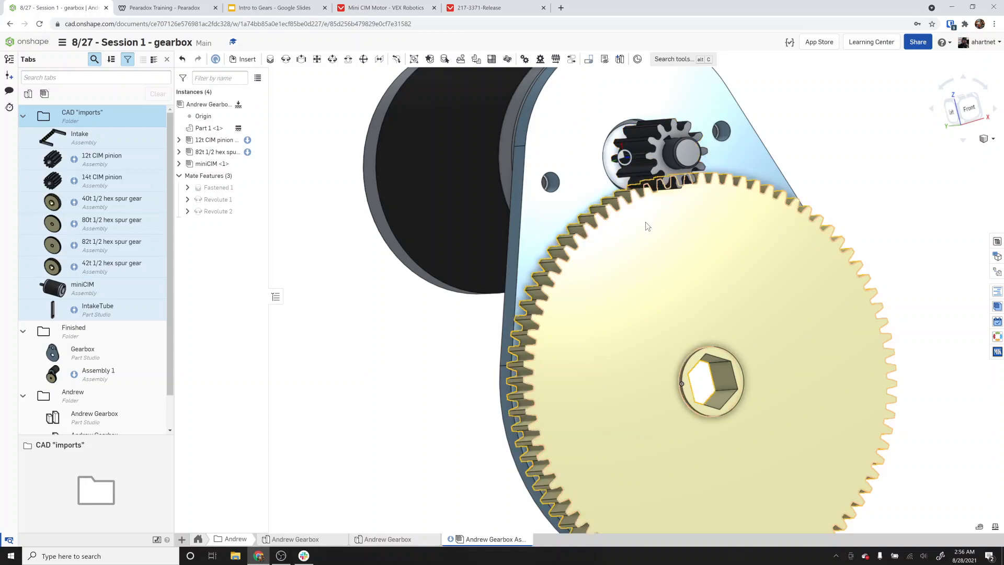
pyautogui.moveTo(598, 283); pyautogui.dragTo(630, 217)
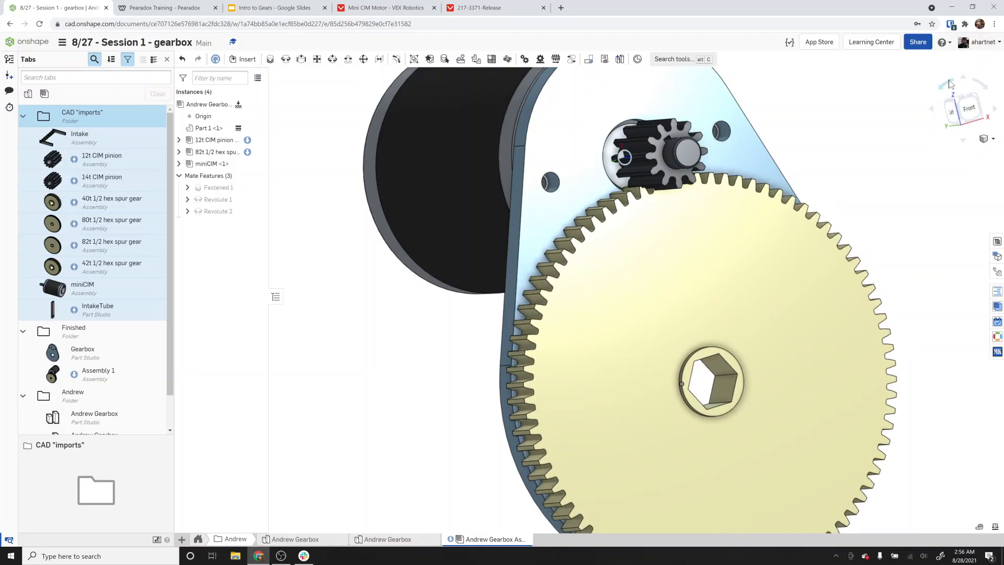
pyautogui.click(968, 108)
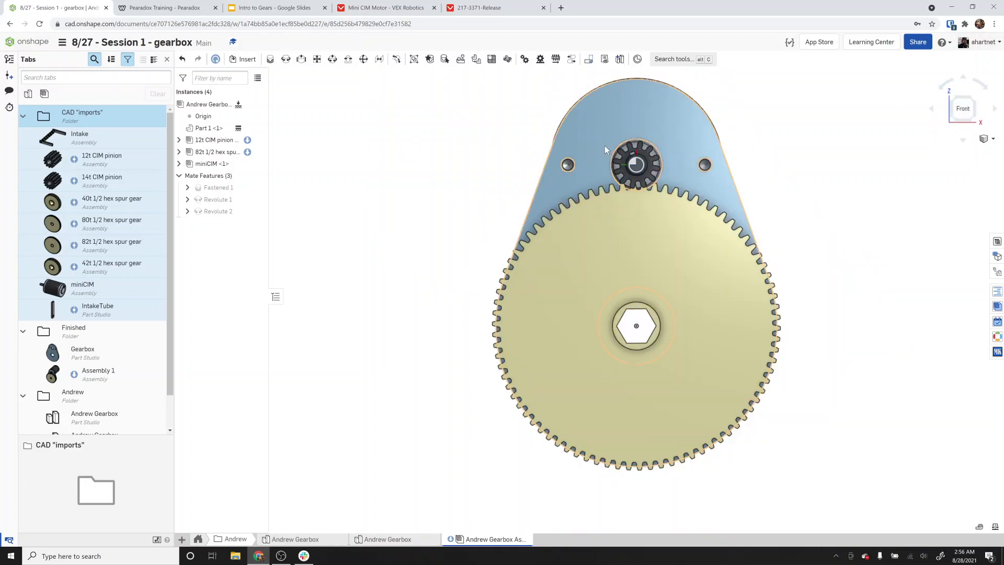
pyautogui.moveTo(605, 145)
pyautogui.mouseDown(button='right')
pyautogui.moveTo(698, 154)
pyautogui.moveTo(598, 157)
pyautogui.mouseUp(button='right')
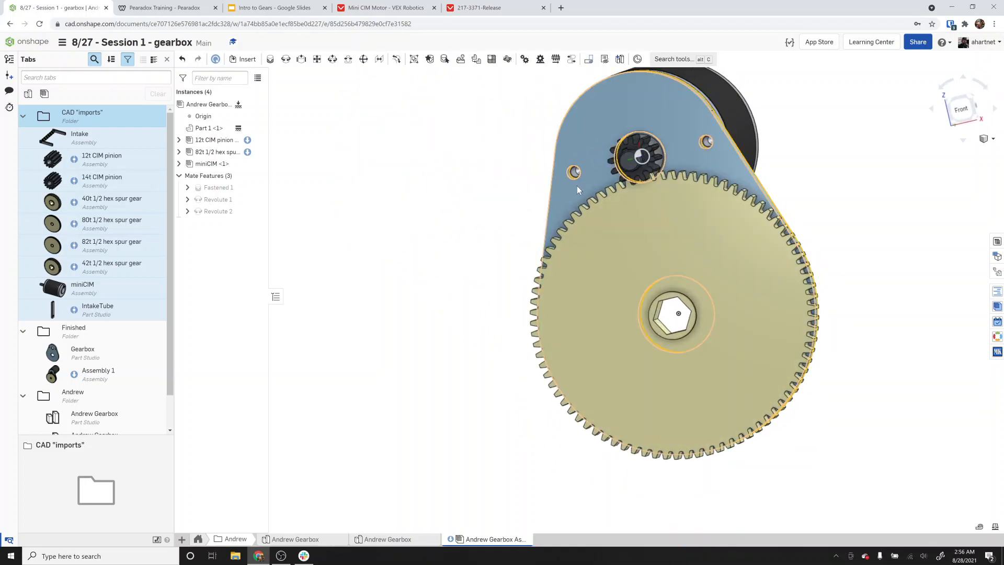
pyautogui.scroll(5, 576, 186)
pyautogui.scroll(-5, 583, 129)
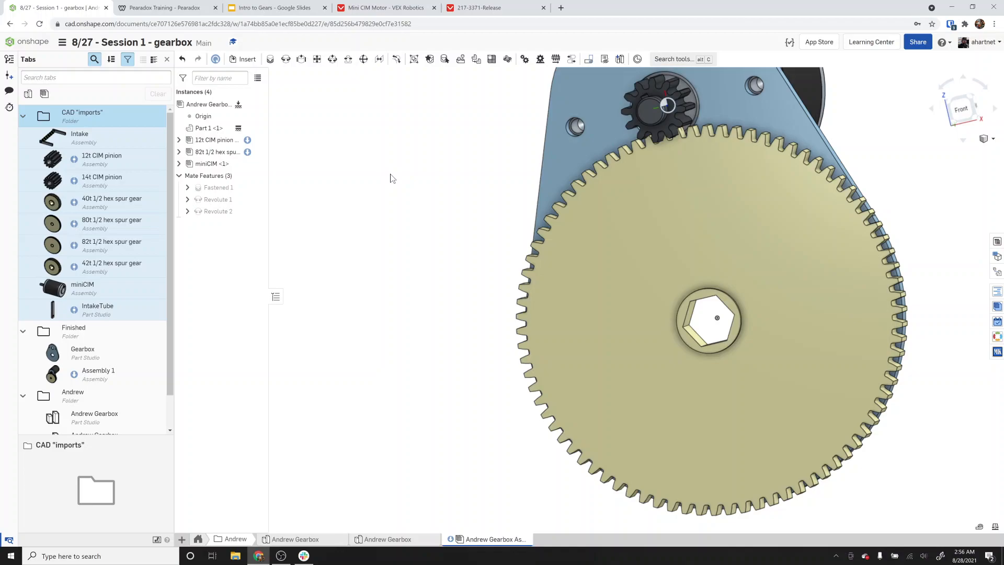
# Create a Gear mate linking Revolute 2 and Revolute 1 with a relation ratio of 82/12.
pyautogui.click(528, 61)
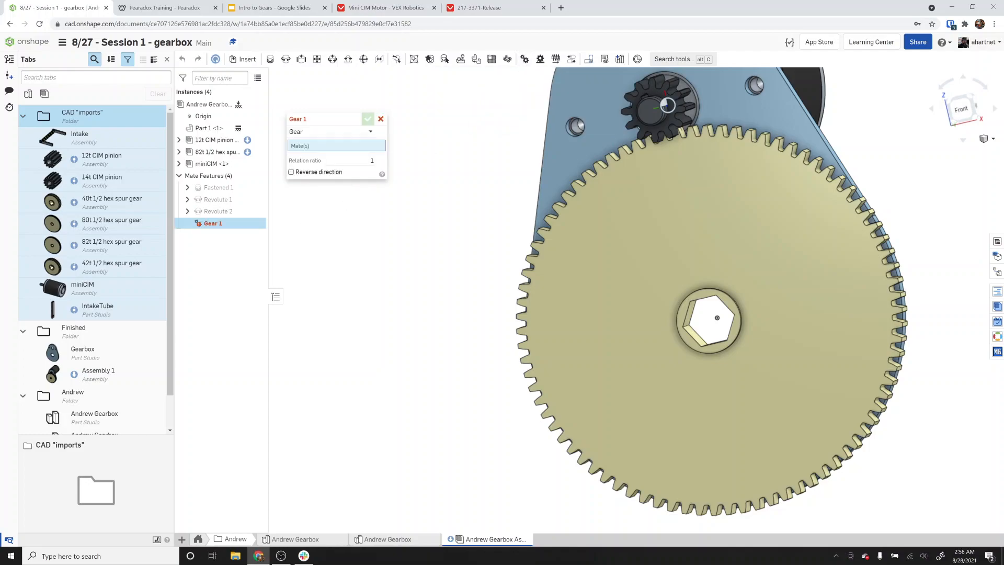
pyautogui.click(233, 210)
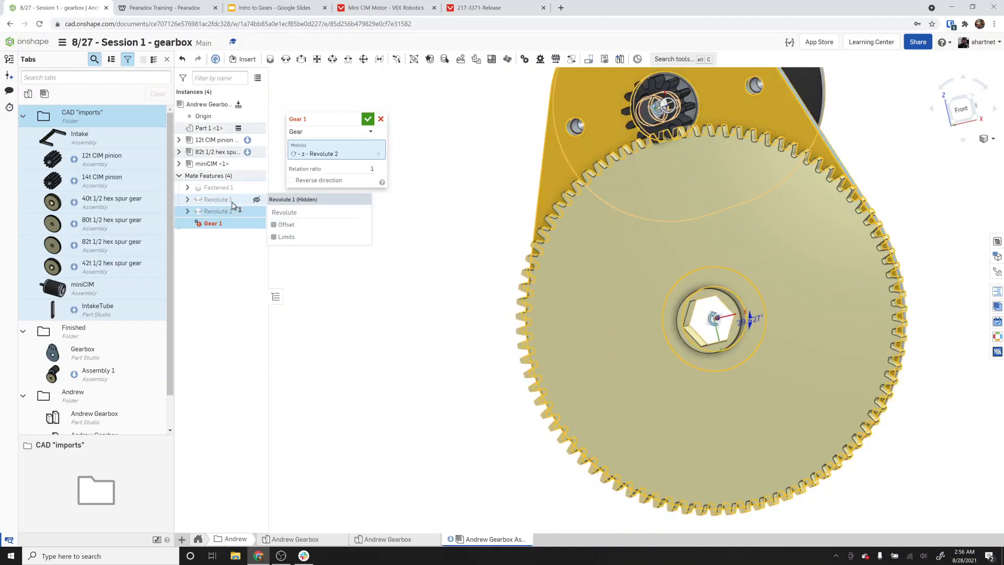
pyautogui.click(217, 199)
pyautogui.click(364, 179)
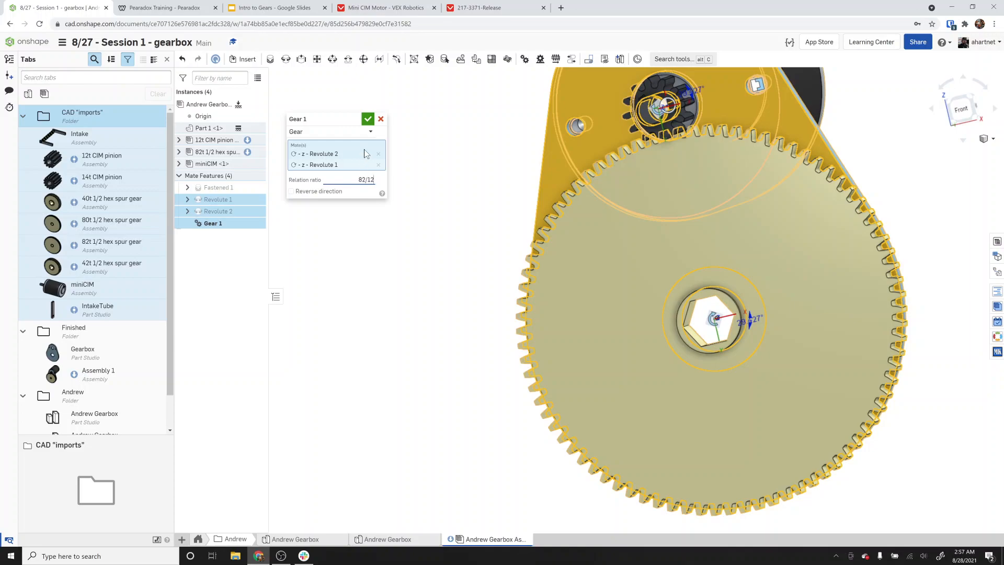
pyautogui.click(368, 120)
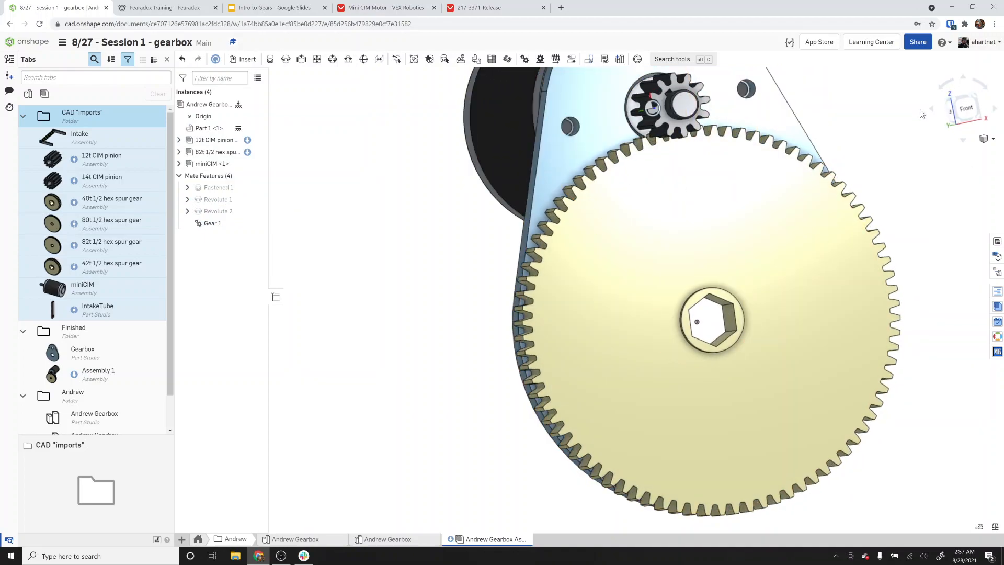
pyautogui.click(965, 108)
pyautogui.scroll(3, 656, 175)
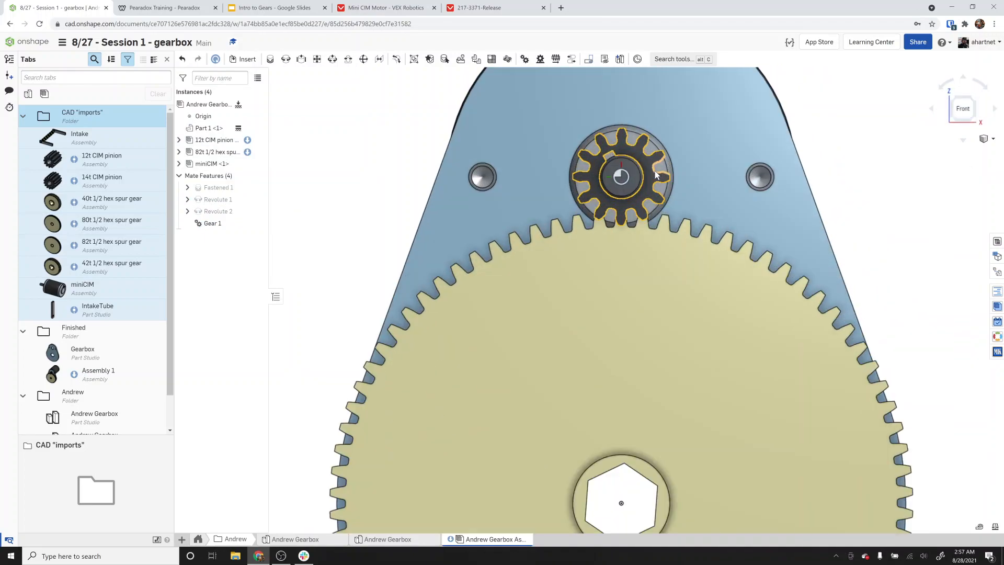
# Drag the pinion to test the gear motion and open the Gear 1 mate to review its relation ratio.
pyautogui.moveTo(663, 191); pyautogui.dragTo(643, 221)
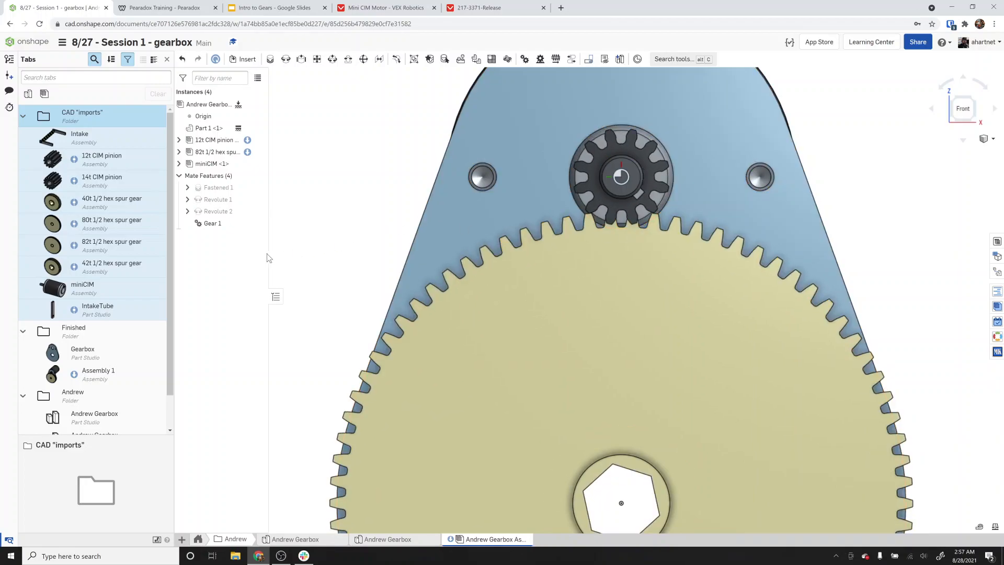
pyautogui.doubleClick(212, 224)
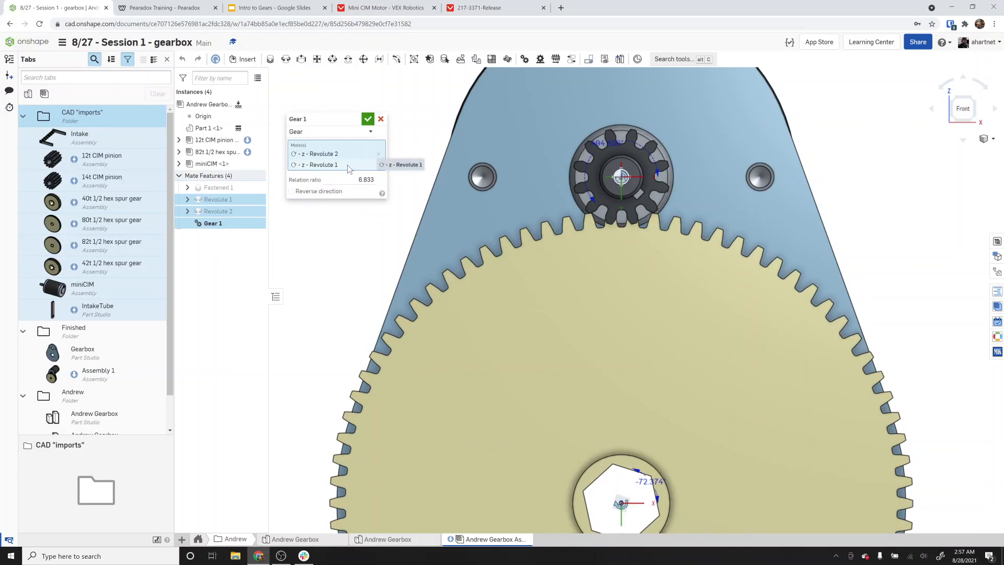
pyautogui.click(365, 179)
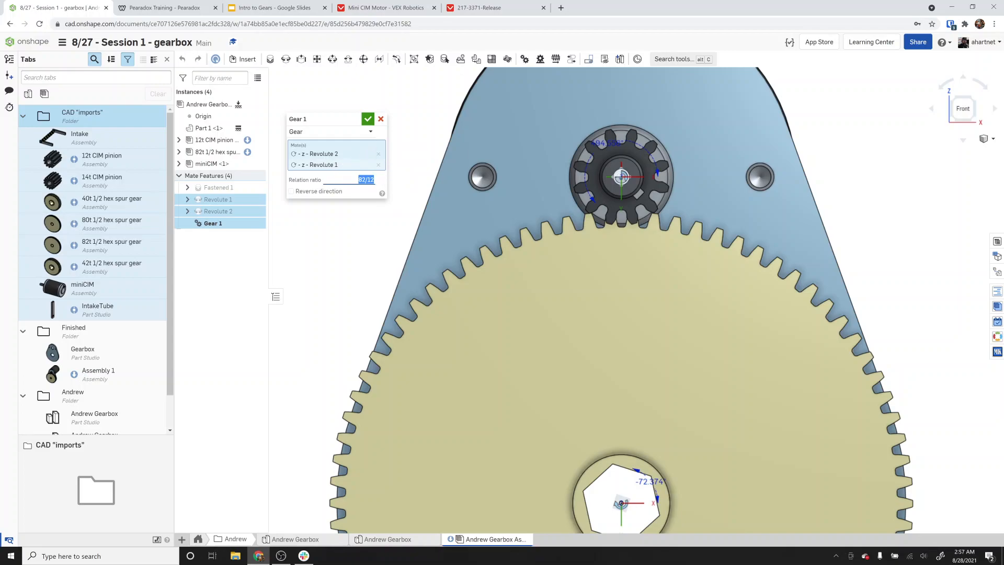
pyautogui.click(368, 118)
# Rotate the gears and orbit around the assembly to check how the pinion and spur gear turn together.
pyautogui.moveTo(652, 268); pyautogui.dragTo(789, 331)
pyautogui.scroll(-2, 607, 287)
pyautogui.scroll(-2, 608, 288)
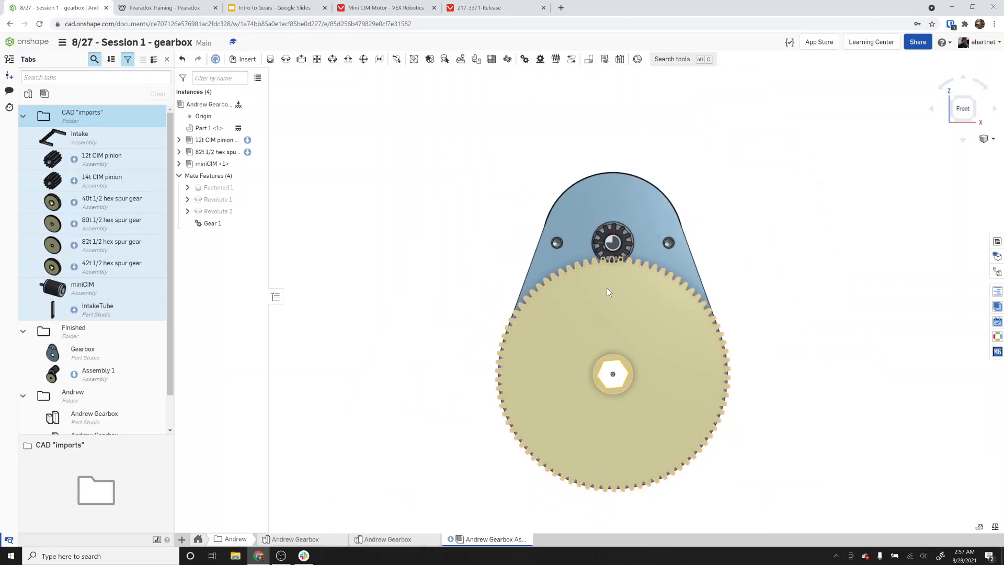
pyautogui.moveTo(607, 288); pyautogui.dragTo(697, 305, button='right')
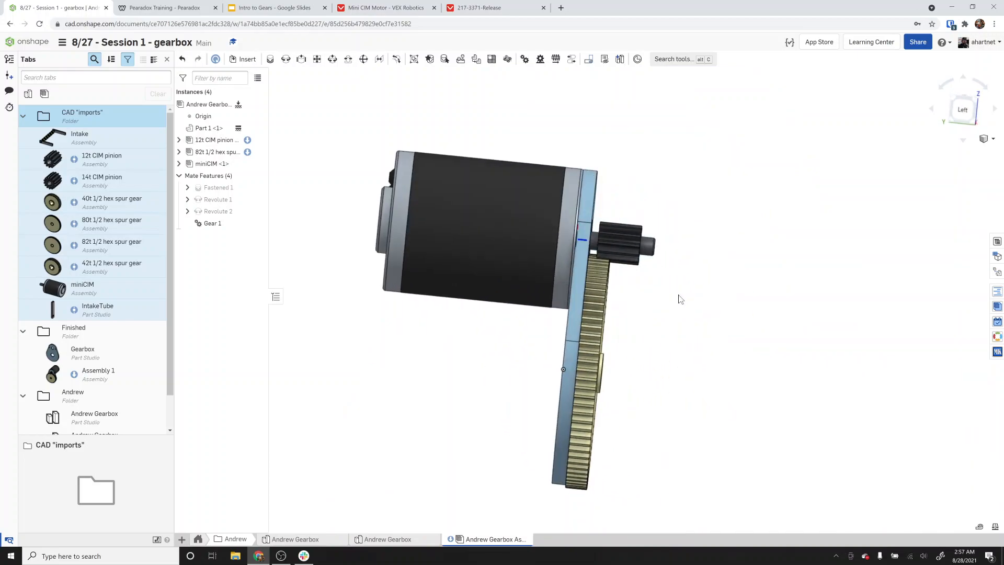
pyautogui.moveTo(503, 229); pyautogui.dragTo(906, 164, button='right')
pyautogui.click(957, 105)
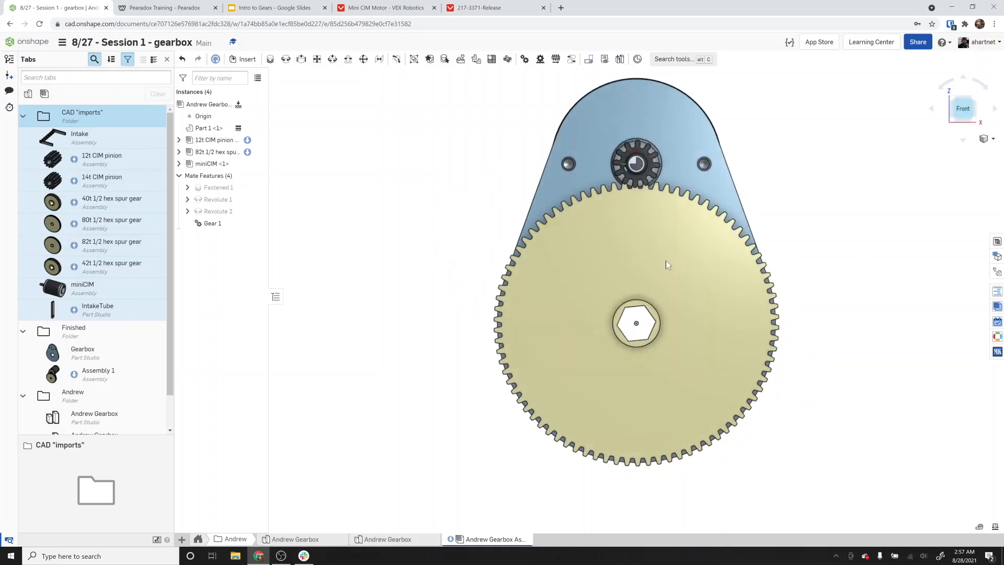
pyautogui.scroll(5, 648, 180)
pyautogui.moveTo(653, 208); pyautogui.dragTo(611, 206)
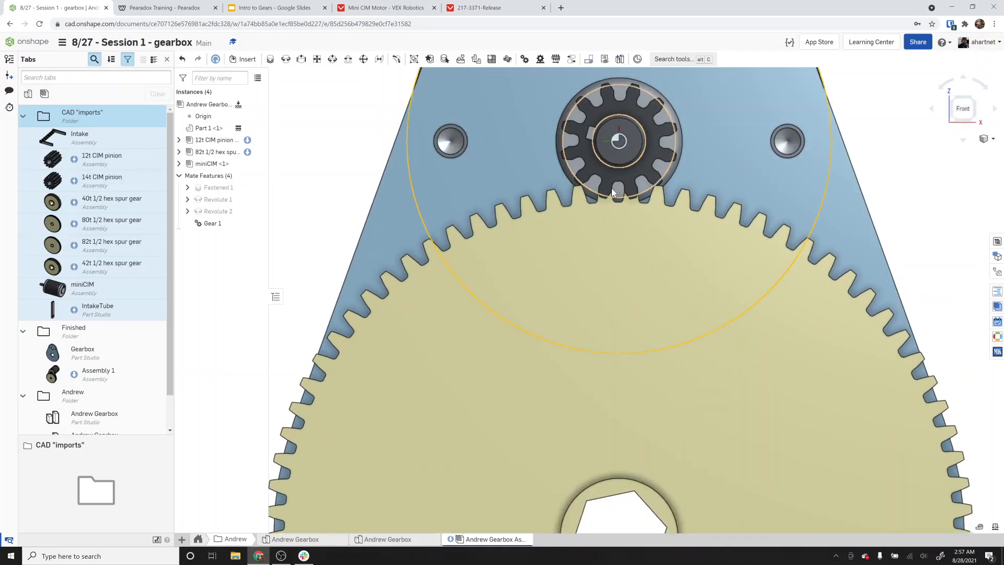
# Try offsetting Revolute 1's rotation angle by 5 deg about the X and Y axes.
pyautogui.doubleClick(219, 199)
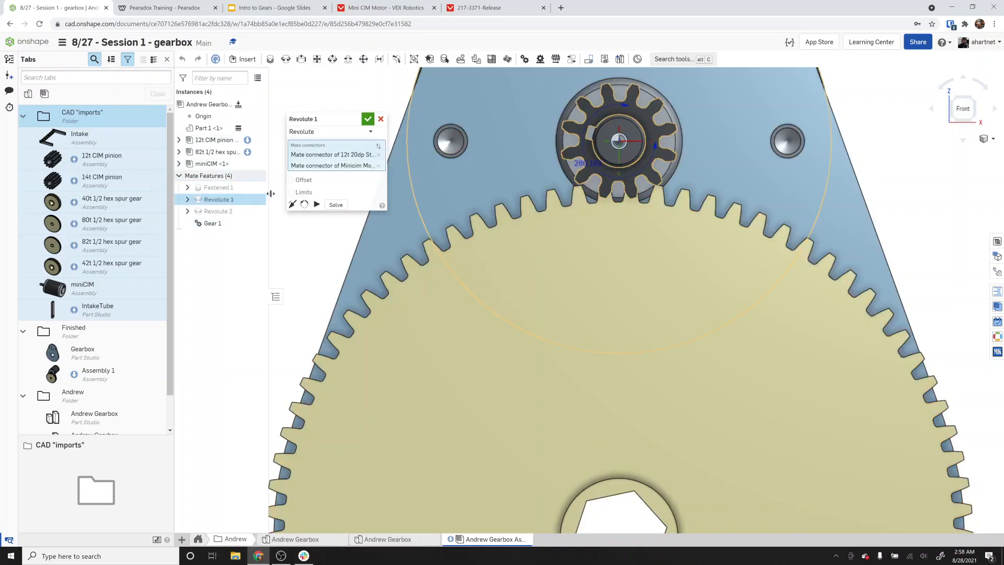
pyautogui.click(298, 182)
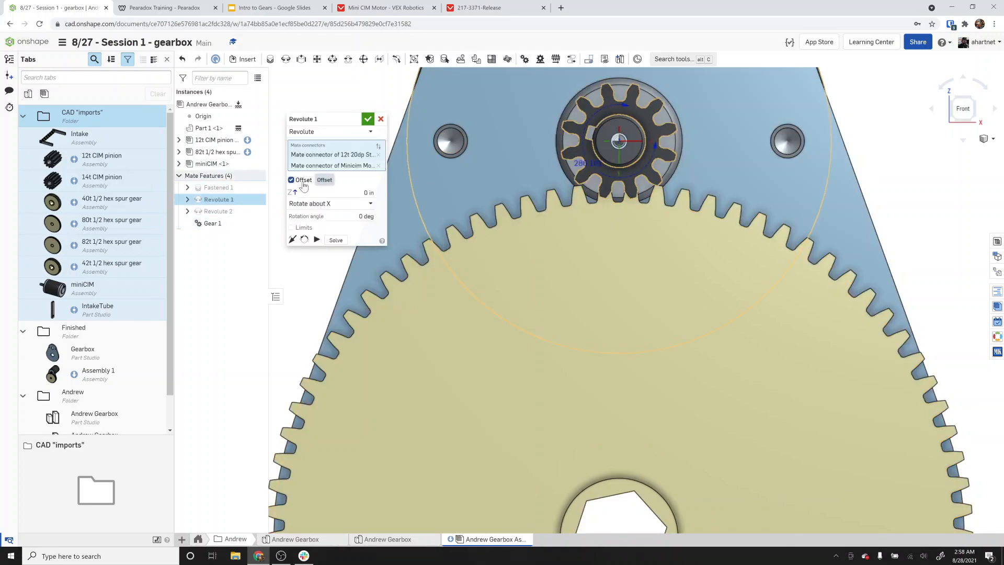
pyautogui.click(366, 216)
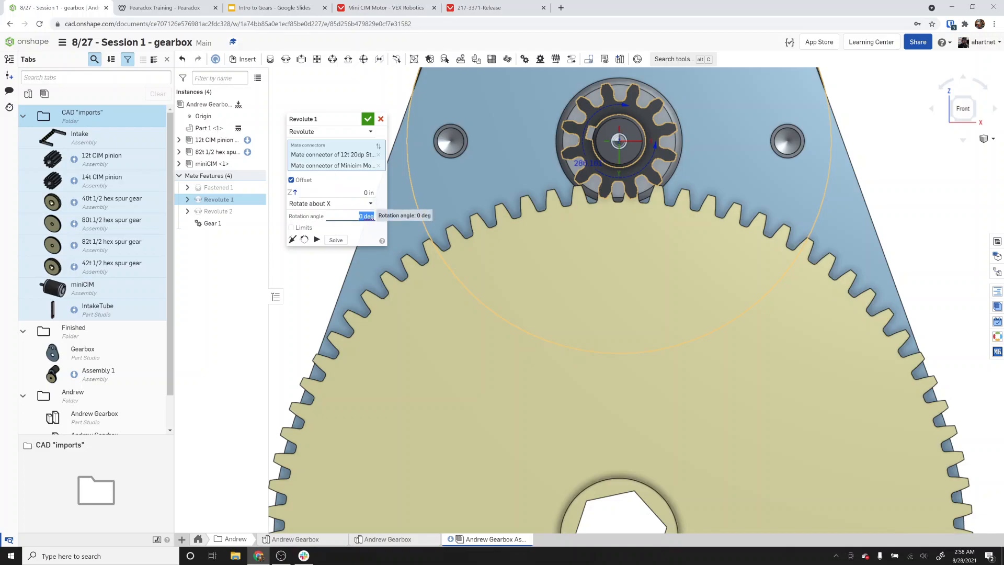
pyautogui.write('5')
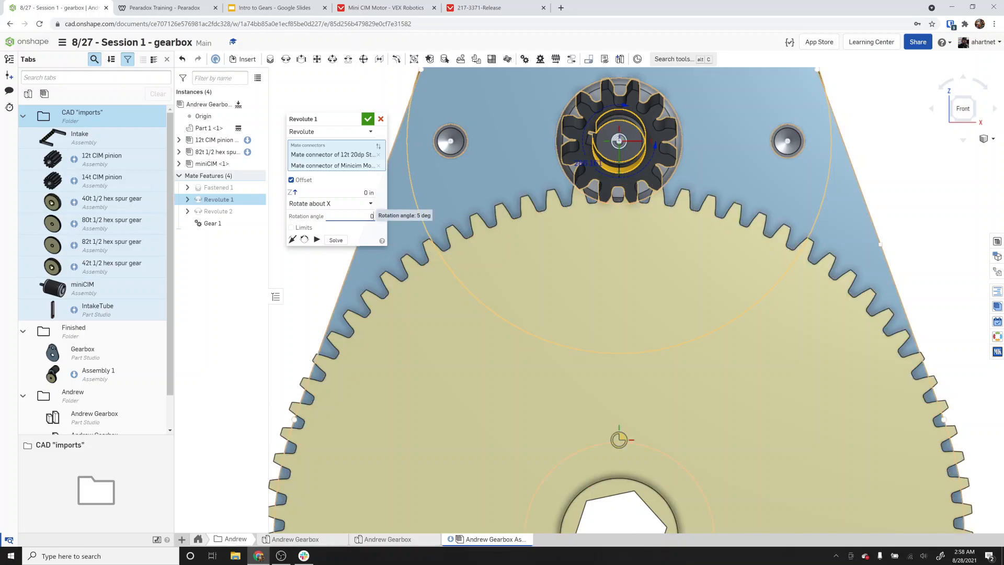
pyautogui.write('0')
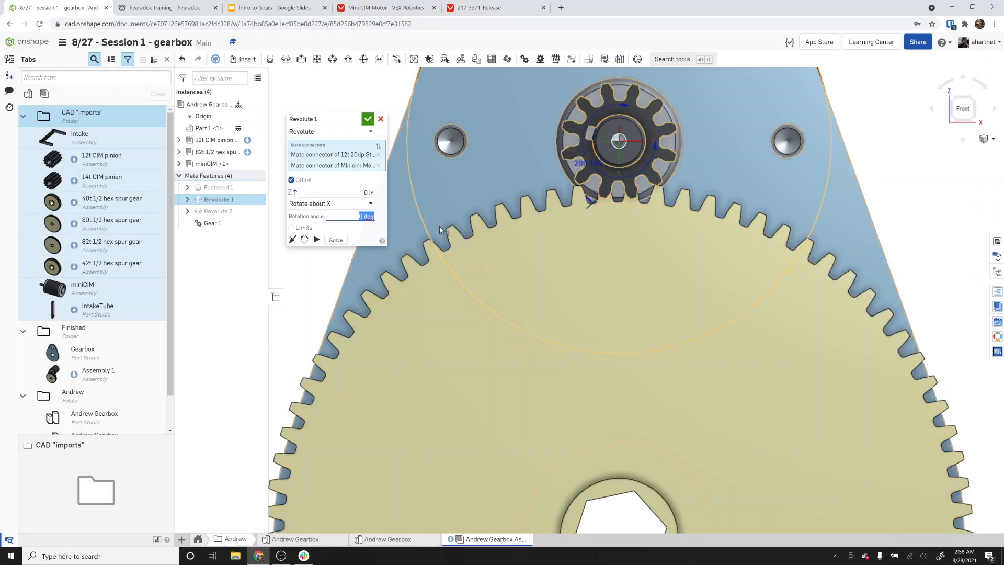
pyautogui.click(347, 205)
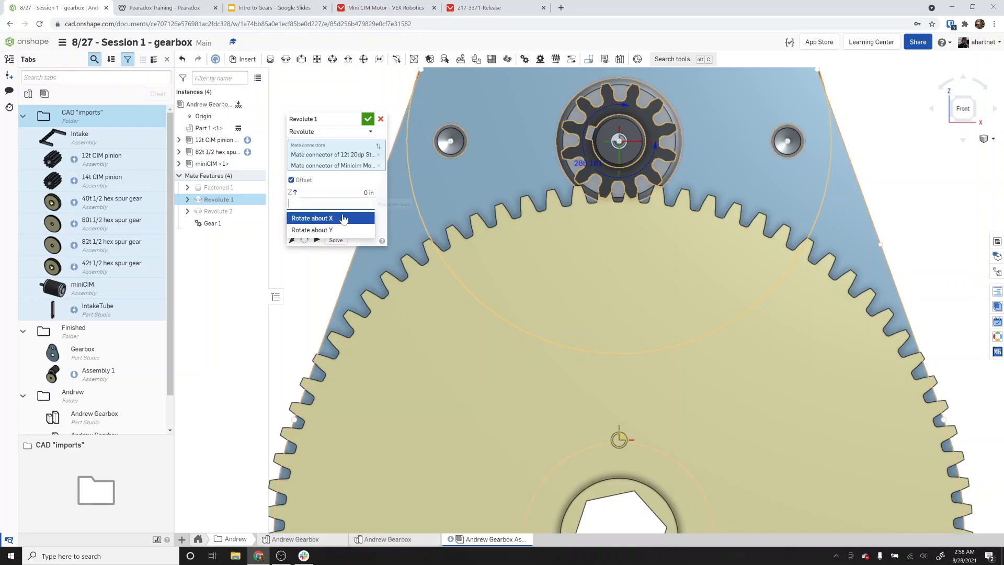
pyautogui.click(339, 230)
pyautogui.click(363, 216)
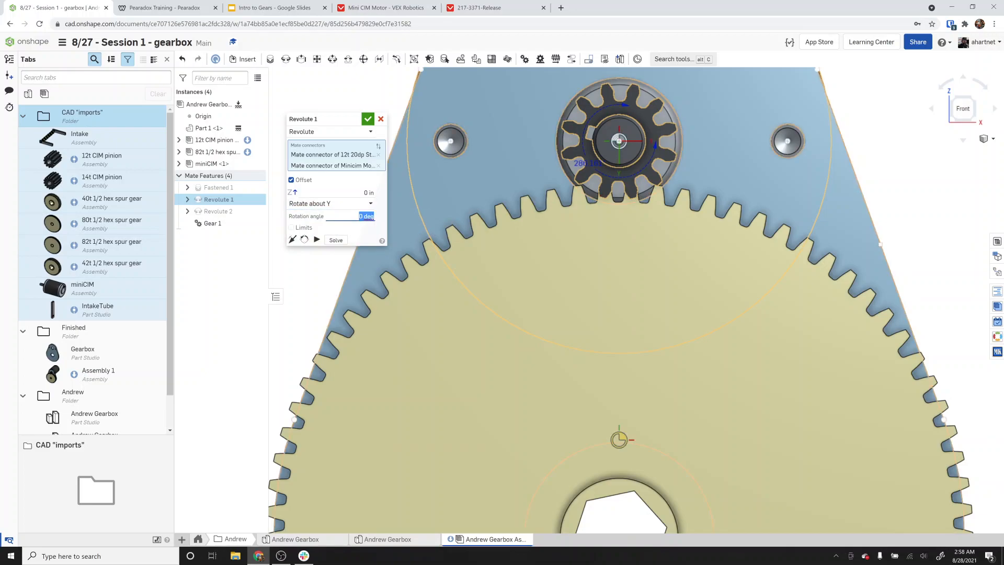
pyautogui.write('5')
pyautogui.press('Return')
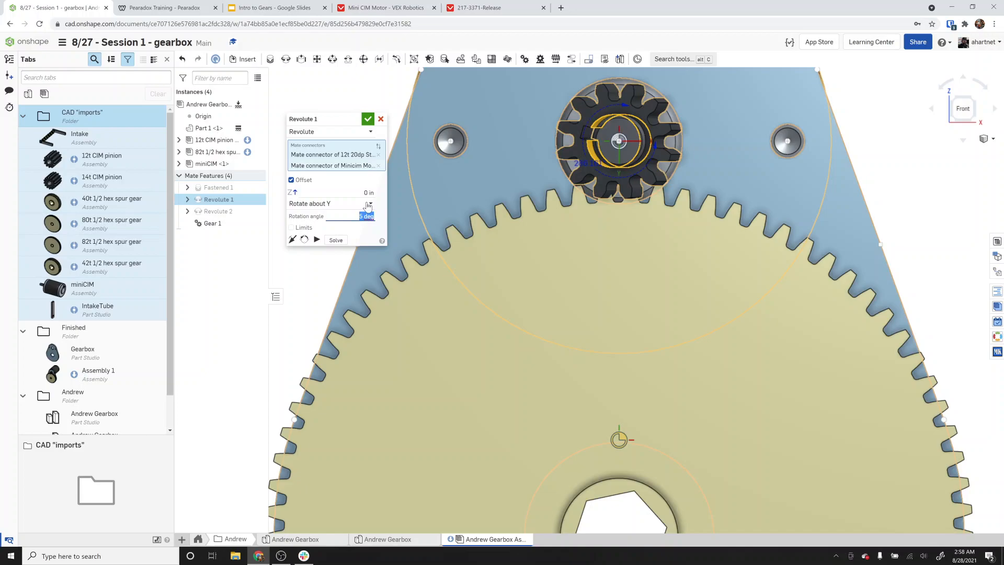
pyautogui.click(342, 207)
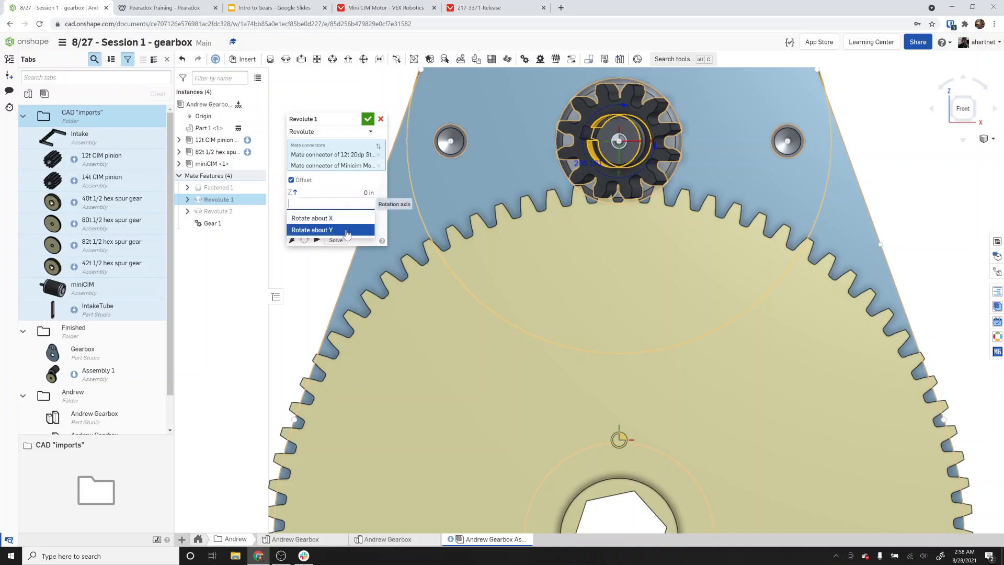
pyautogui.click(346, 230)
pyautogui.press('Tab')
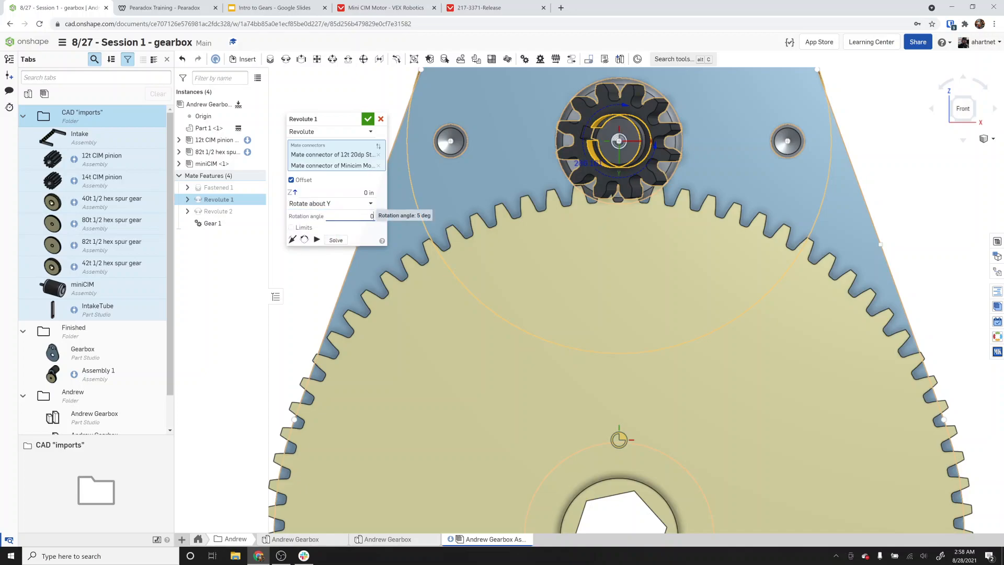
pyautogui.write('0')
pyautogui.press('Return')
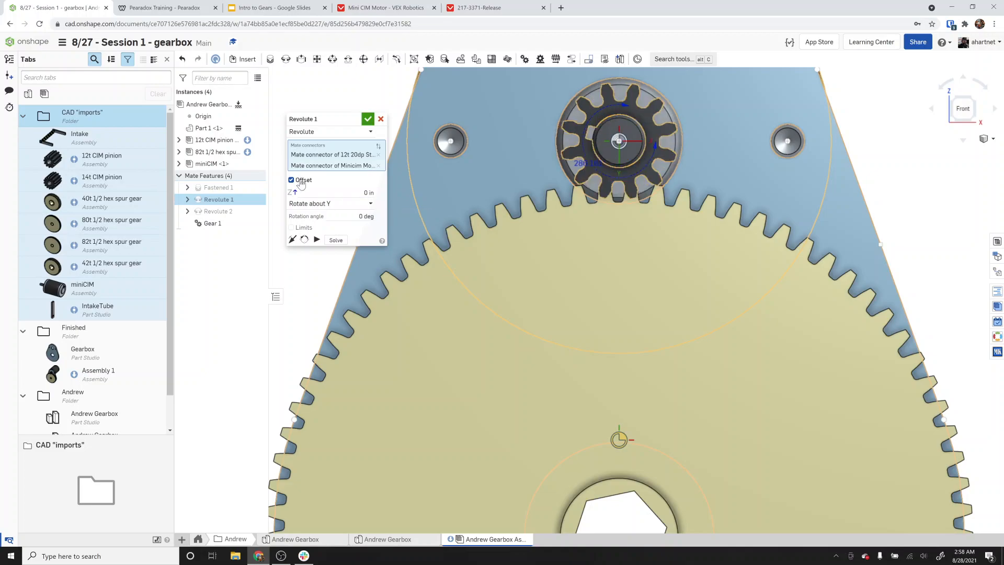
pyautogui.click(292, 180)
pyautogui.click(371, 120)
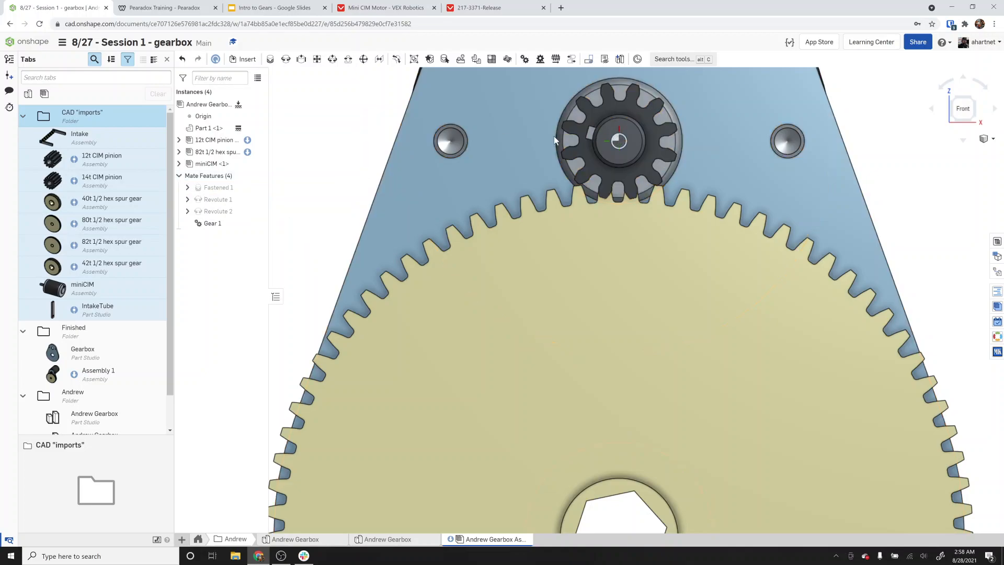
# Suppress the Gear 1 mate and turn the spur gear so its teeth sit between the pinion's teeth.
pyautogui.moveTo(653, 140); pyautogui.dragTo(632, 181)
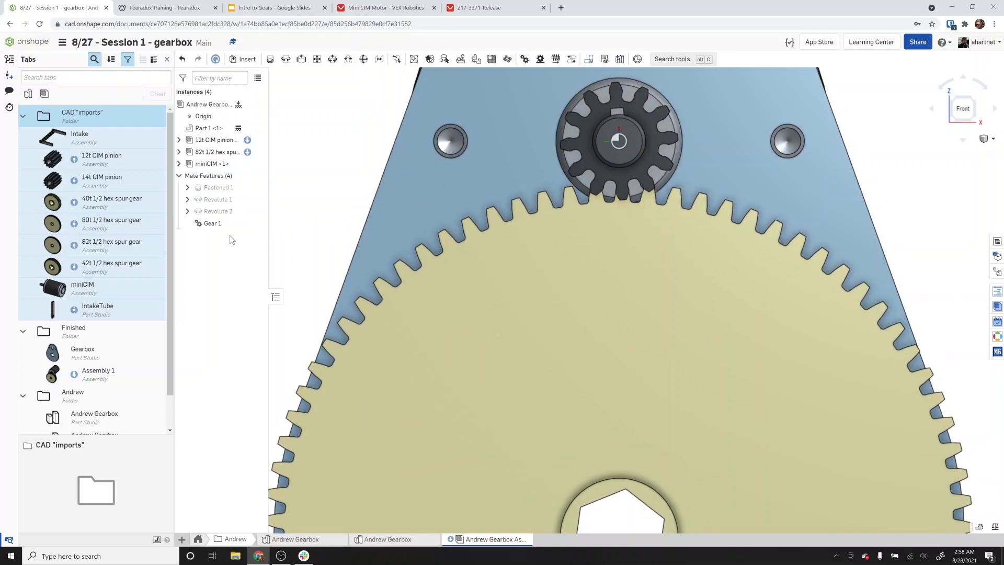
pyautogui.rightClick(223, 224)
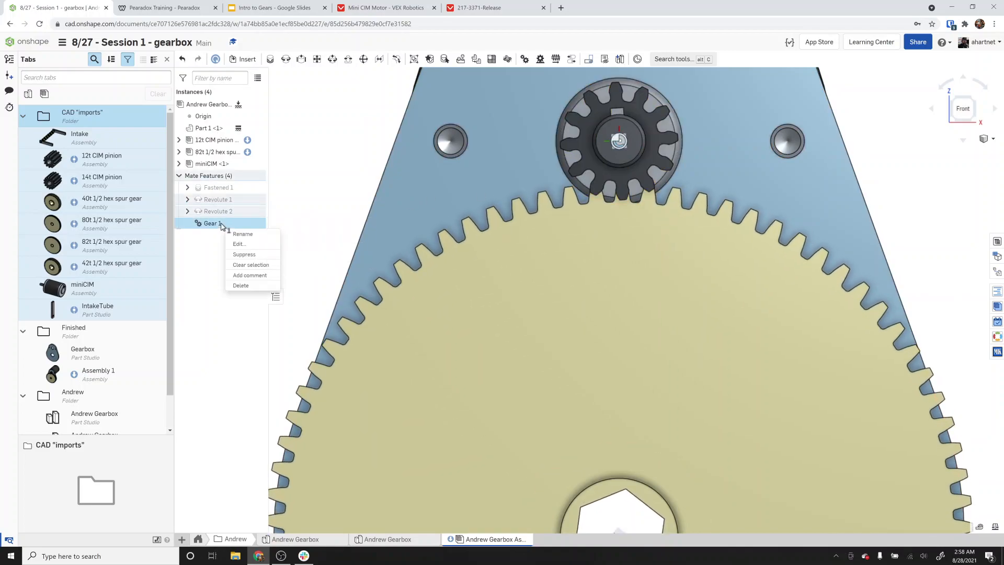
pyautogui.click(244, 254)
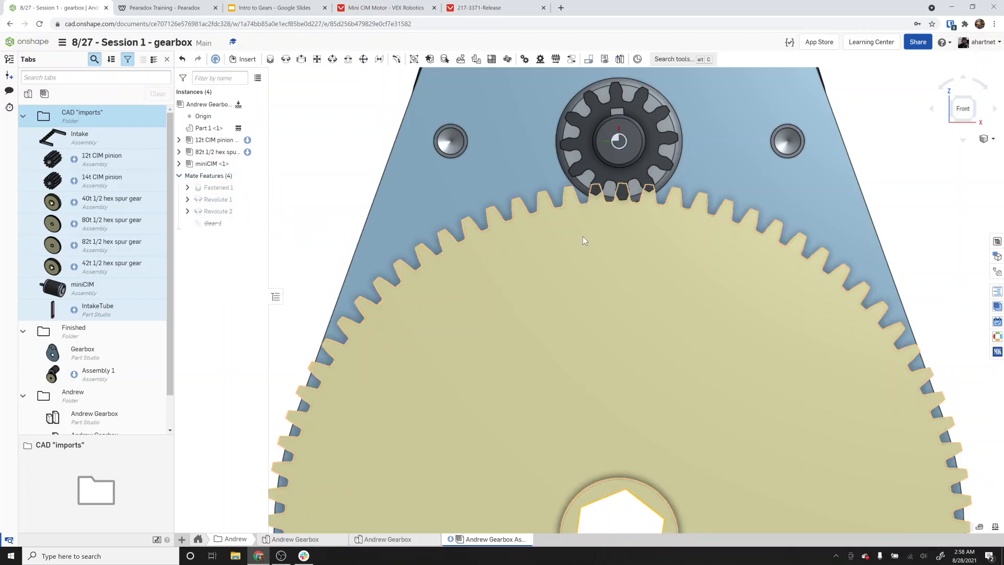
pyautogui.moveTo(580, 234)
pyautogui.mouseDown()
pyautogui.moveTo(570, 231)
pyautogui.moveTo(581, 231)
pyautogui.mouseUp()
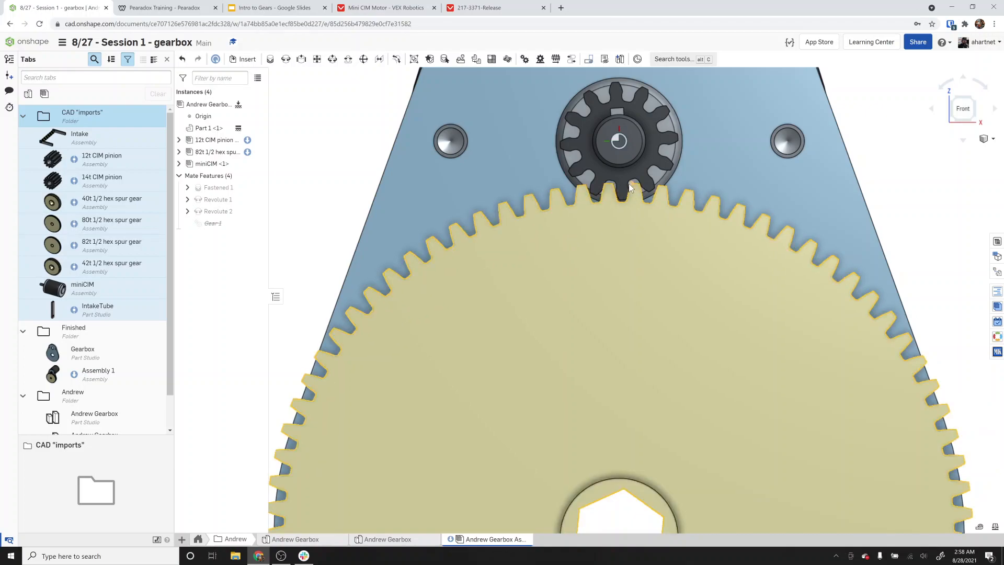
pyautogui.scroll(5, 617, 191)
pyautogui.moveTo(620, 190); pyautogui.dragTo(620, 190, button='right')
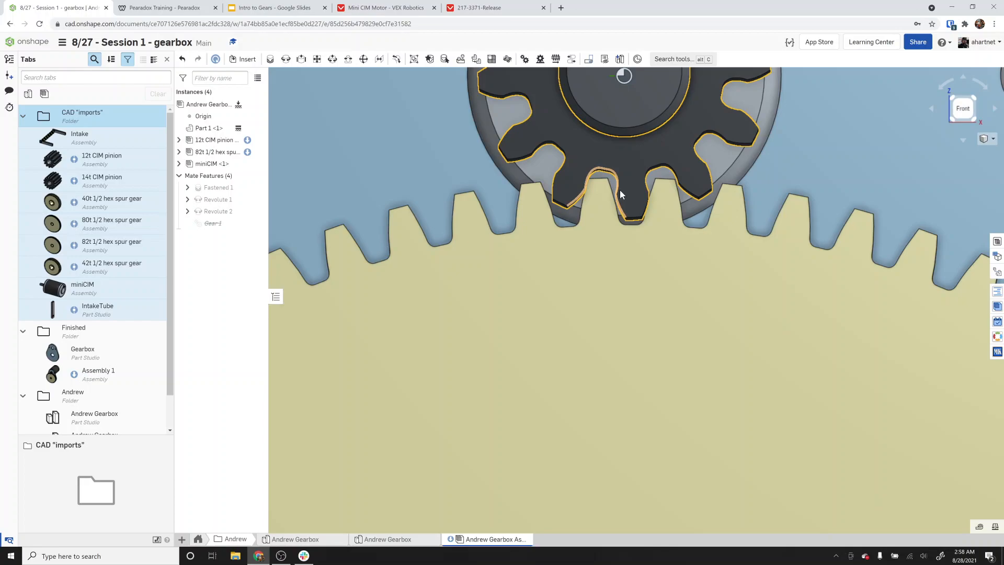
pyautogui.scroll(-2, 650, 231)
pyautogui.scroll(-3, 651, 234)
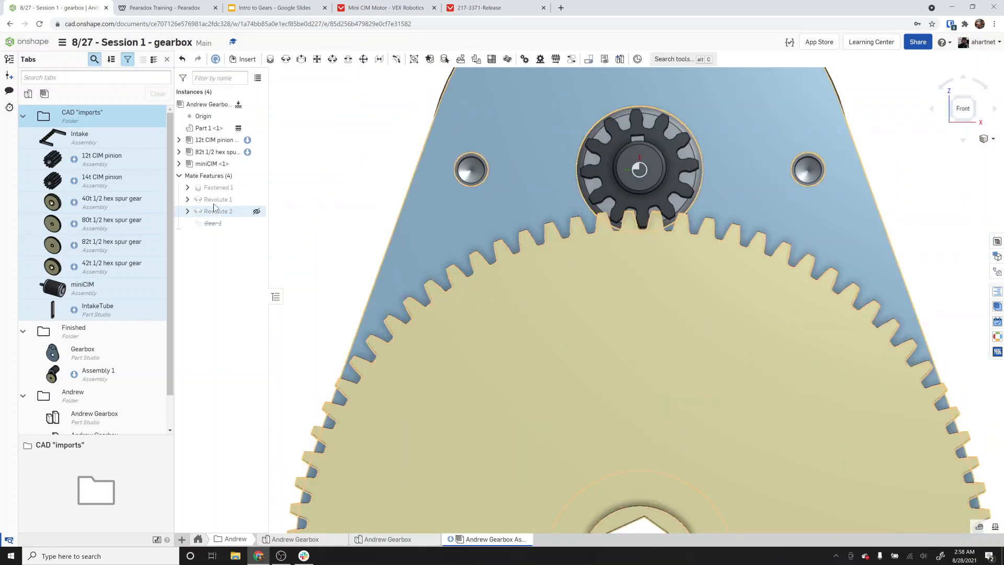
# Replace the 82t spur gear instance with the 80t 1/2 hex spur gear assembly.
pyautogui.click(211, 152)
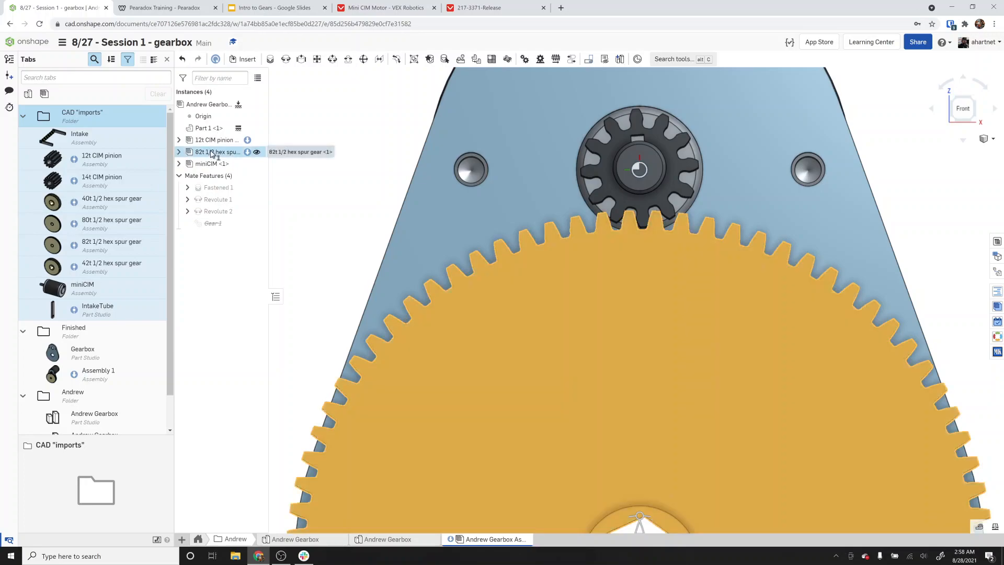
pyautogui.rightClick(212, 152)
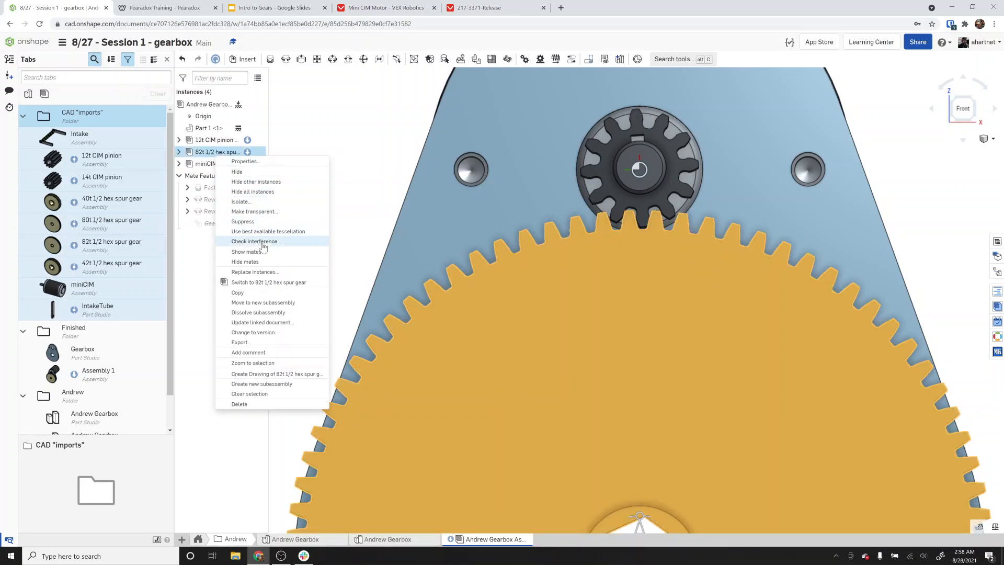
pyautogui.click(268, 272)
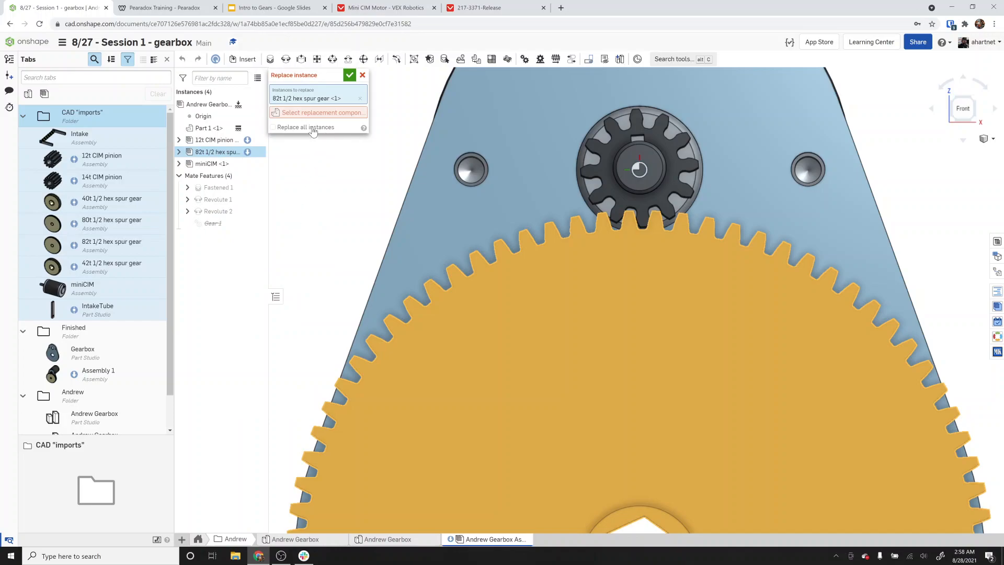
pyautogui.click(313, 114)
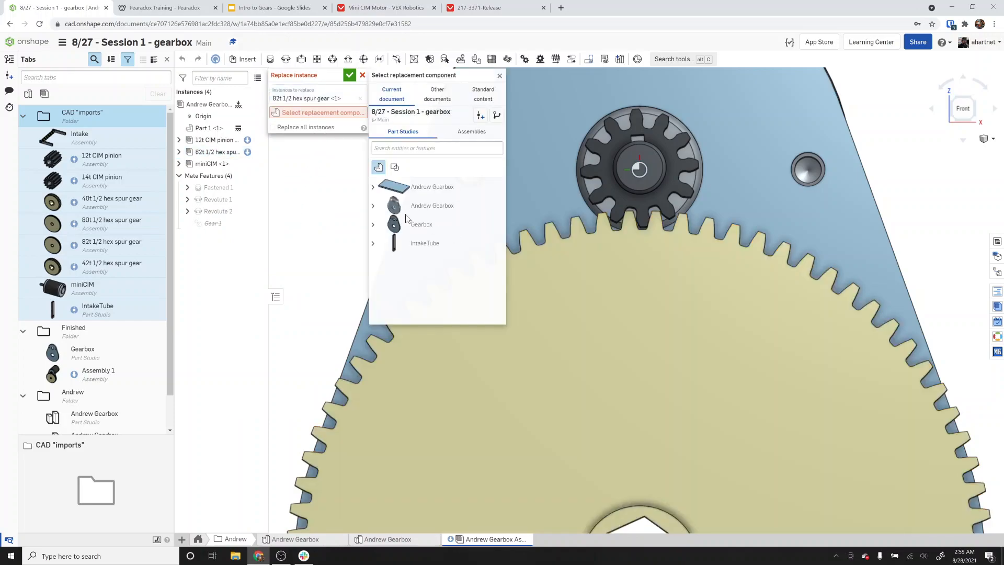
pyautogui.click(474, 132)
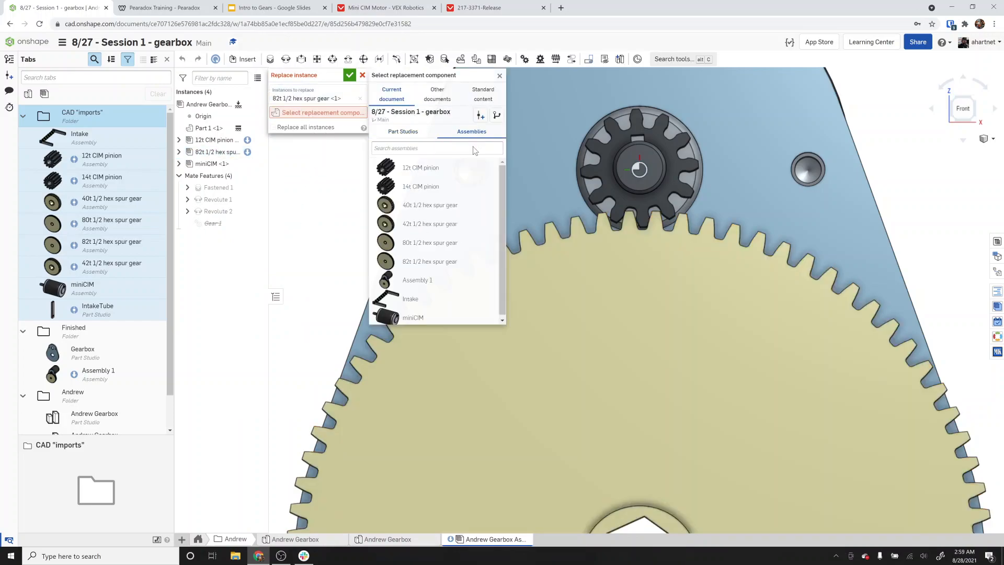
pyautogui.click(441, 243)
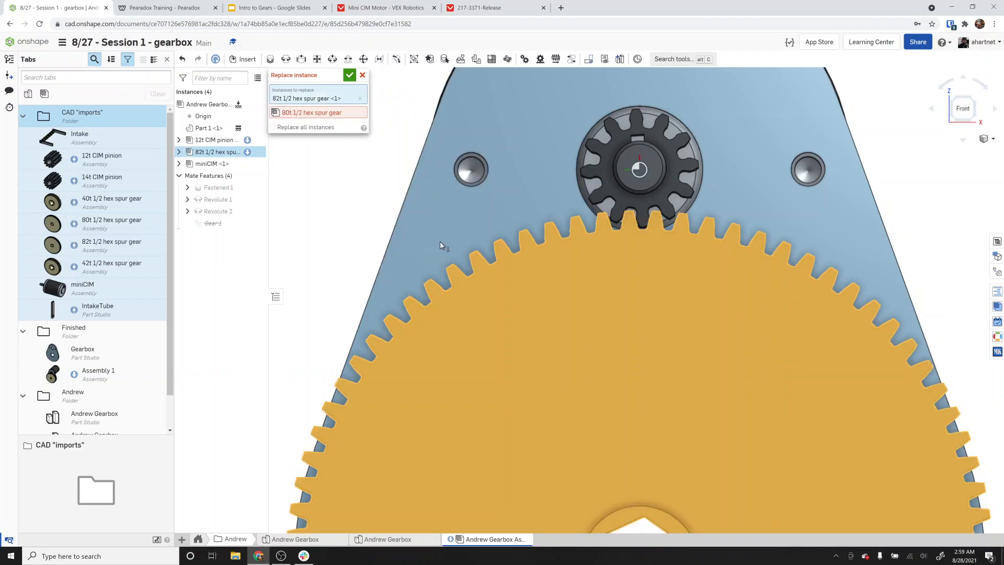
pyautogui.click(349, 74)
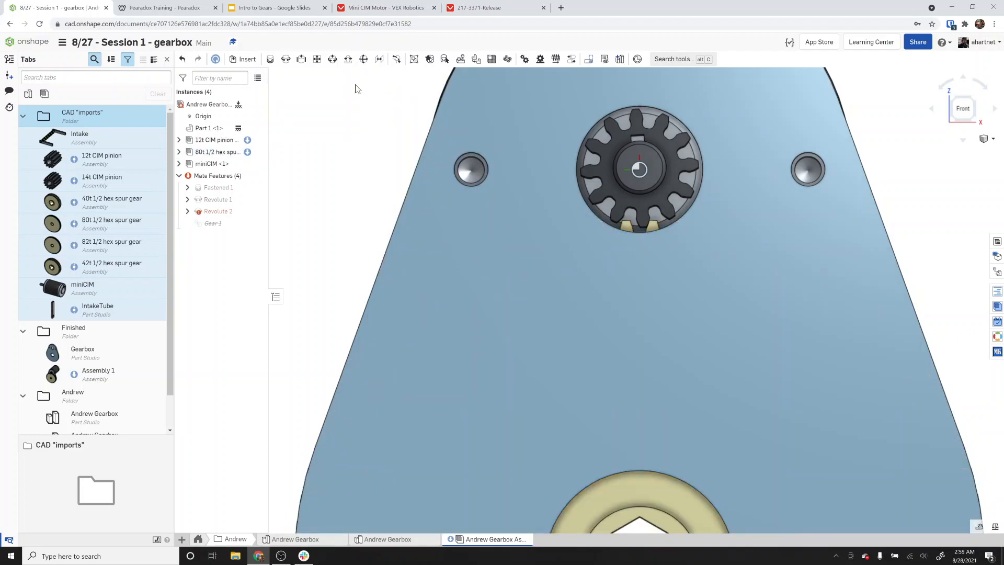
# Redefine Revolute 2 so its second mate connector sits on the 80t spur gear's hex bore.
pyautogui.scroll(5, 673, 300)
pyautogui.moveTo(677, 334); pyautogui.dragTo(583, 371, button='right')
pyautogui.moveTo(583, 372); pyautogui.dragTo(334, 385)
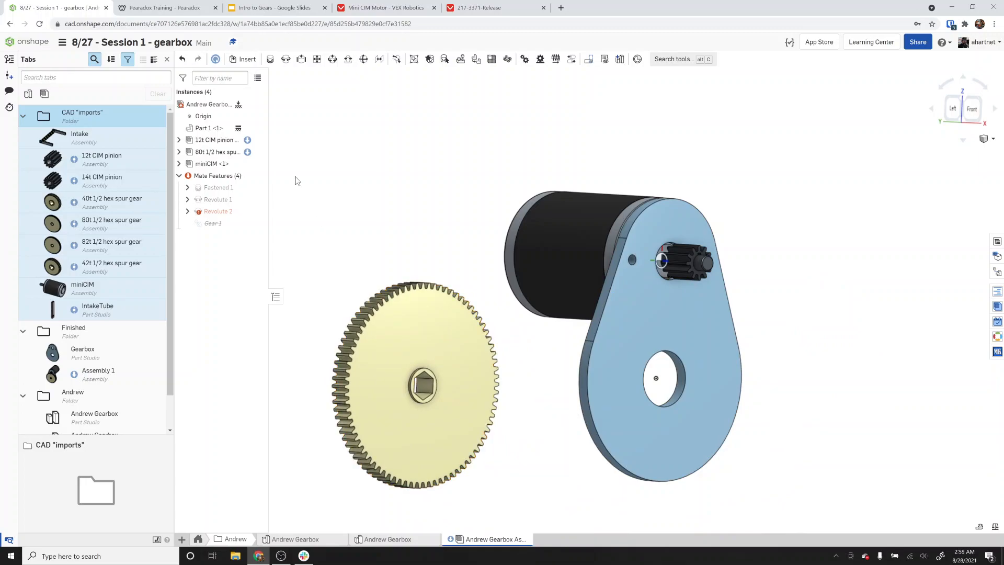
pyautogui.doubleClick(215, 213)
pyautogui.moveTo(373, 260); pyautogui.dragTo(457, 268, button='right')
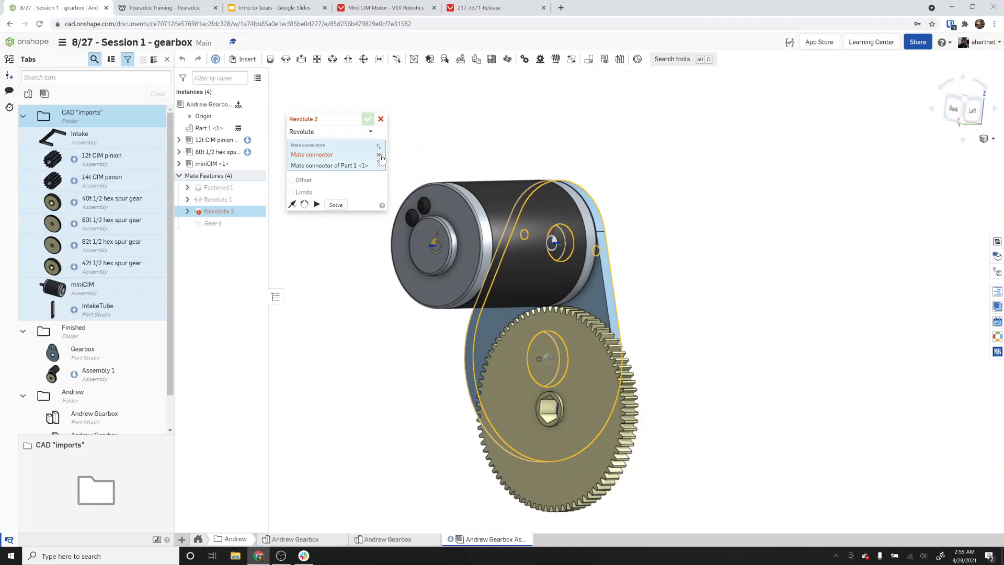
pyautogui.click(378, 155)
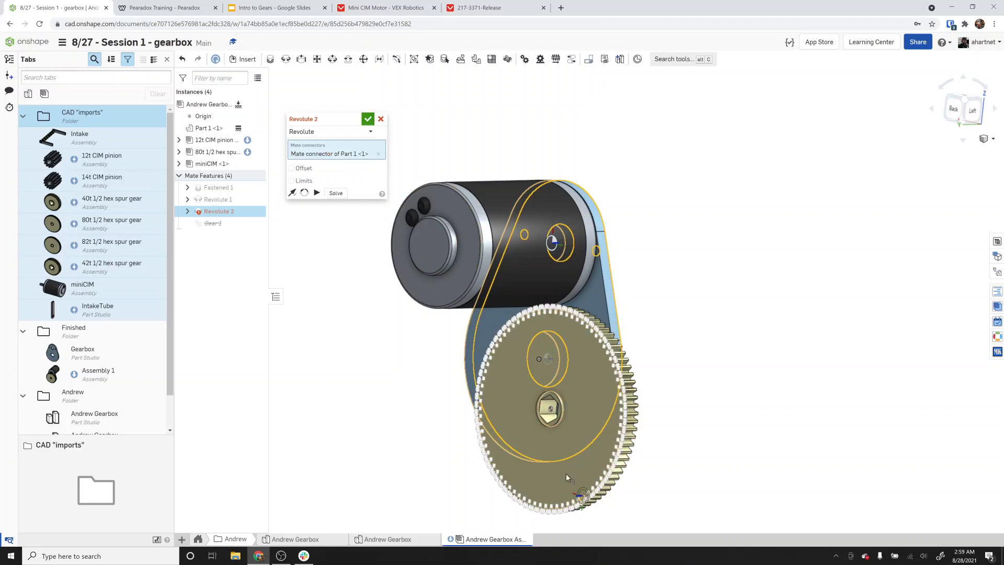
pyautogui.scroll(5, 565, 472)
pyautogui.click(561, 447)
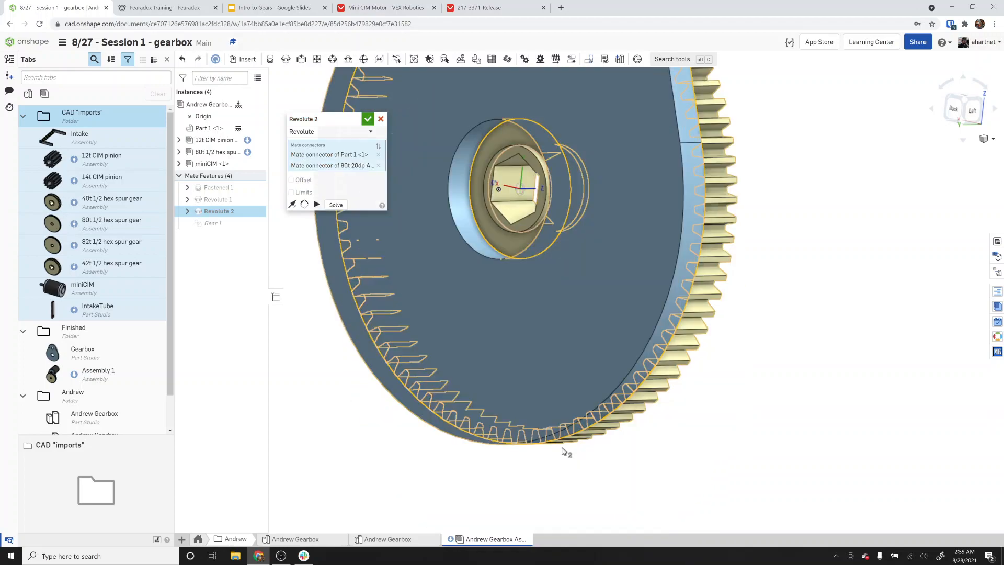
pyautogui.moveTo(562, 447); pyautogui.dragTo(471, 436, button='right')
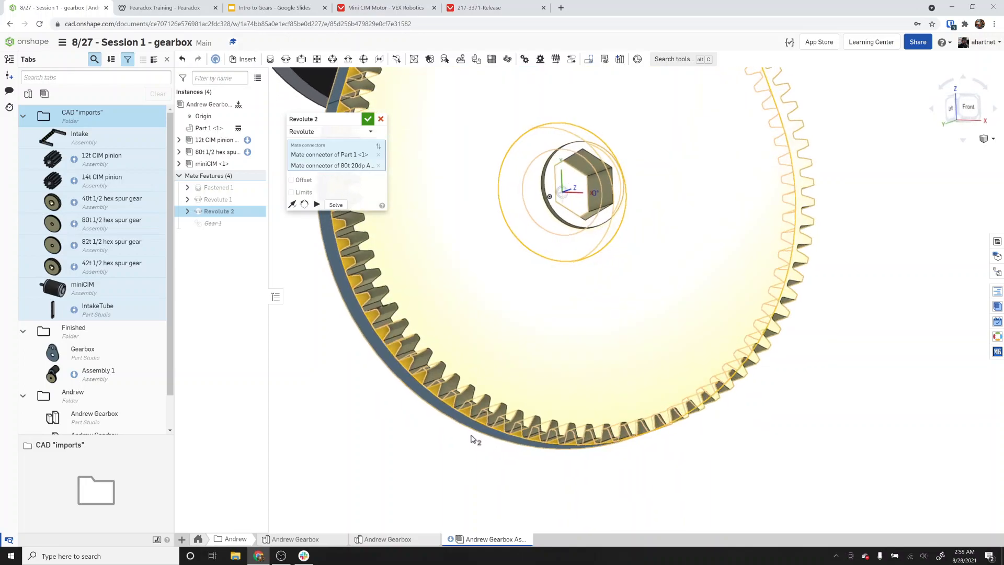
pyautogui.click(367, 118)
# Examine from the front how the 80t spur gear's teeth line up with the pinion.
pyautogui.scroll(-3, 497, 230)
pyautogui.rightClick(496, 241)
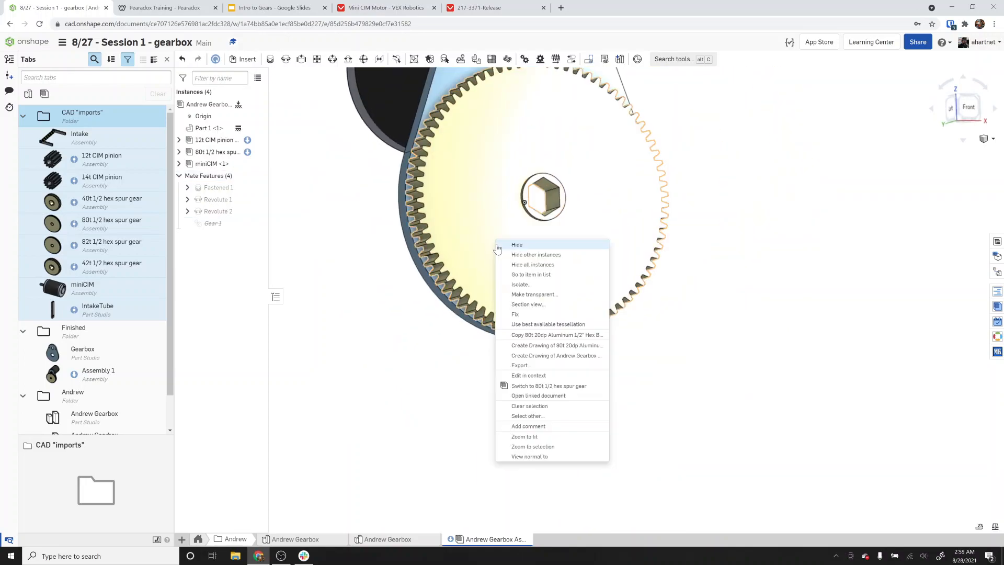
pyautogui.click(387, 384)
pyautogui.scroll(-3, 386, 384)
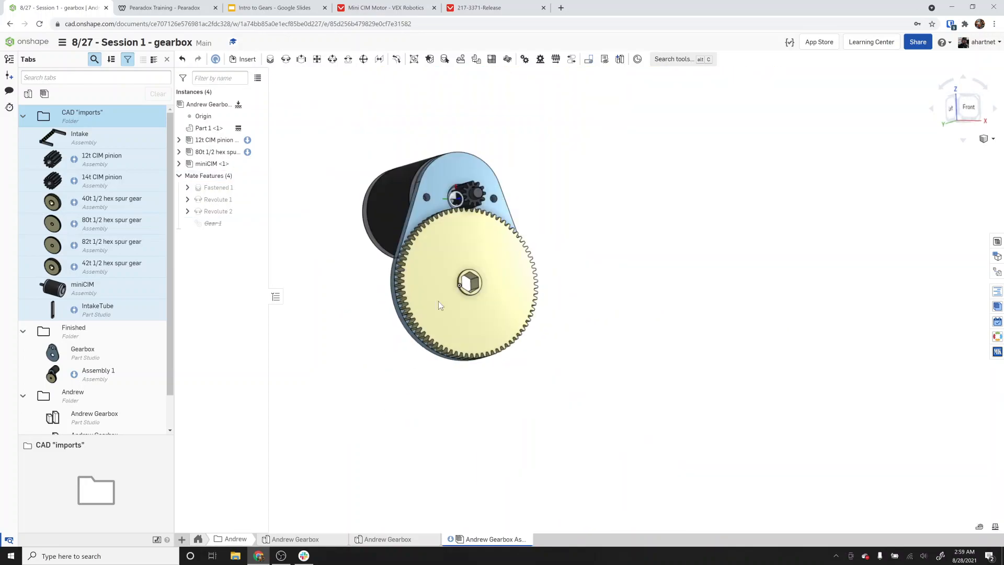
pyautogui.scroll(3, 467, 157)
pyautogui.moveTo(484, 189); pyautogui.dragTo(634, 201, button='right')
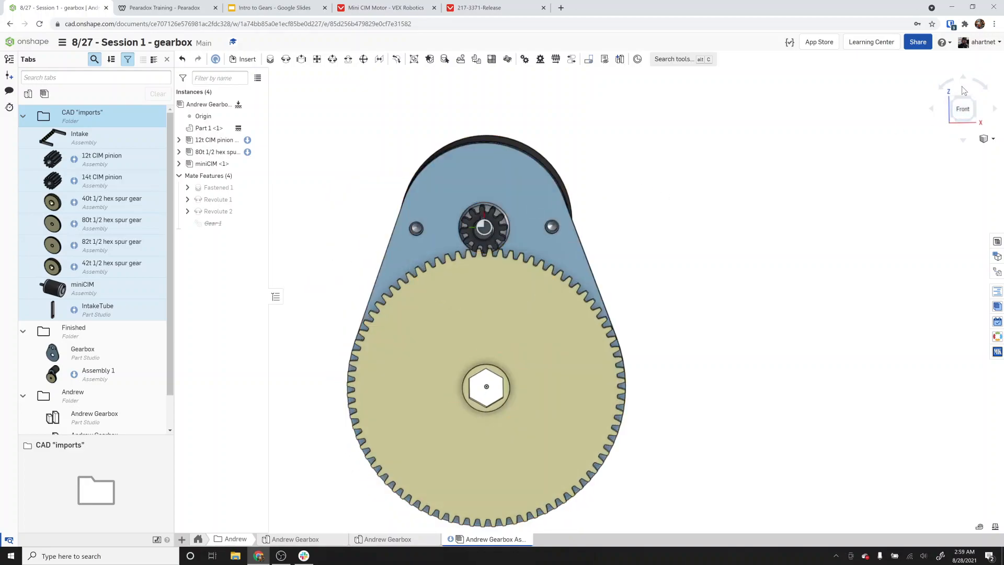
pyautogui.click(964, 109)
pyautogui.scroll(4, 693, 224)
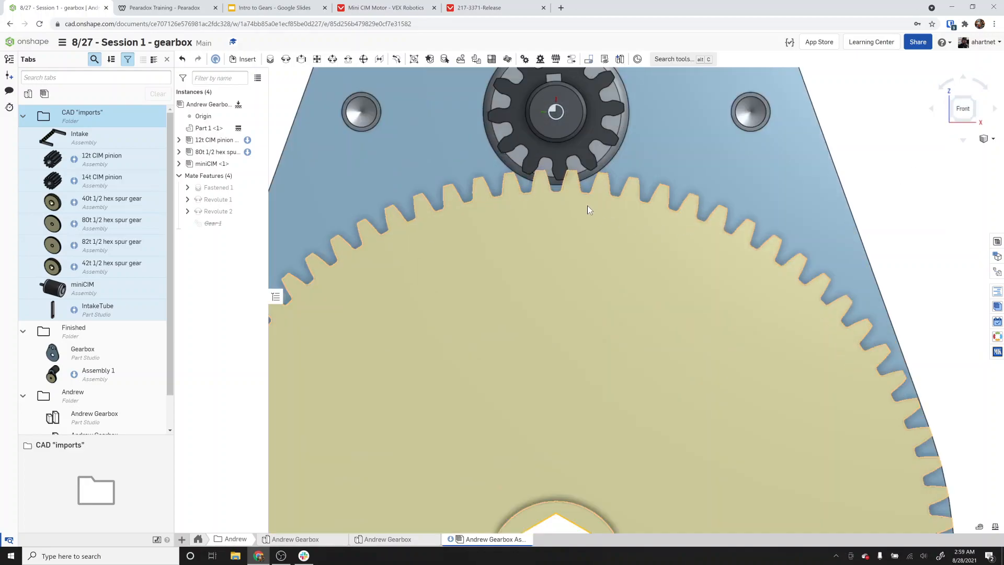
pyautogui.moveTo(631, 233); pyautogui.dragTo(629, 231)
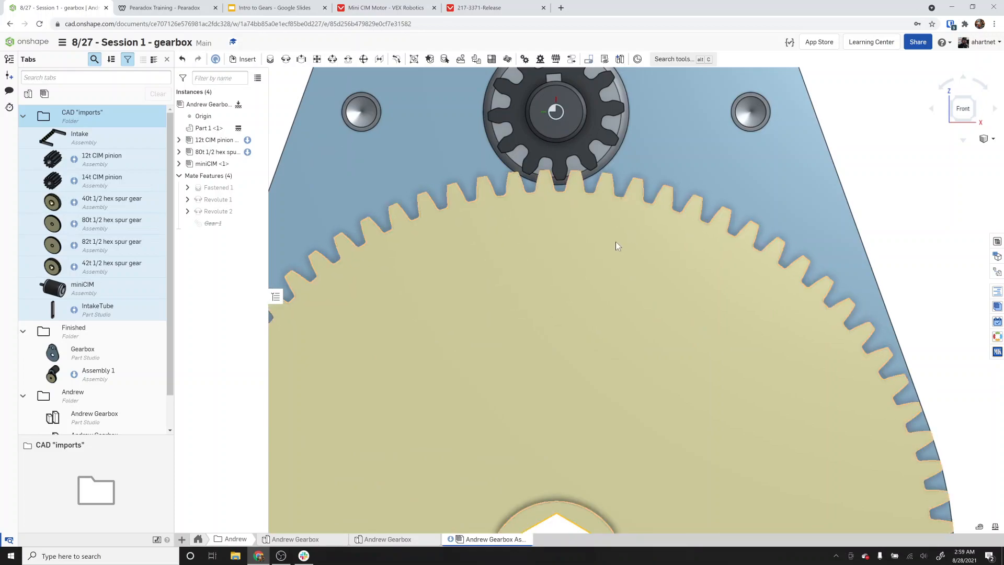
# In the gearbox Part Studio, set the spurTeeth variable to 80.
pyautogui.click(390, 539)
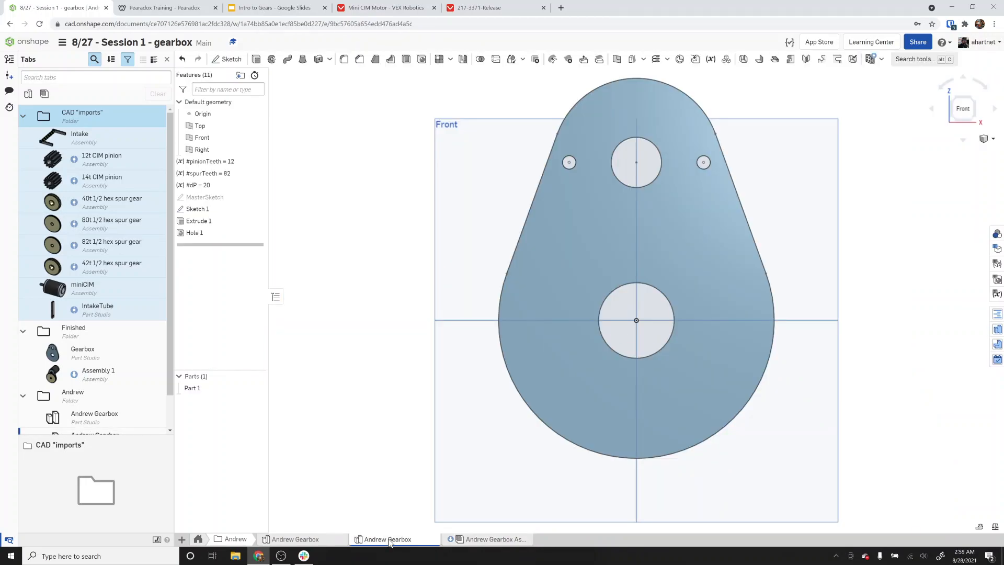
pyautogui.doubleClick(233, 175)
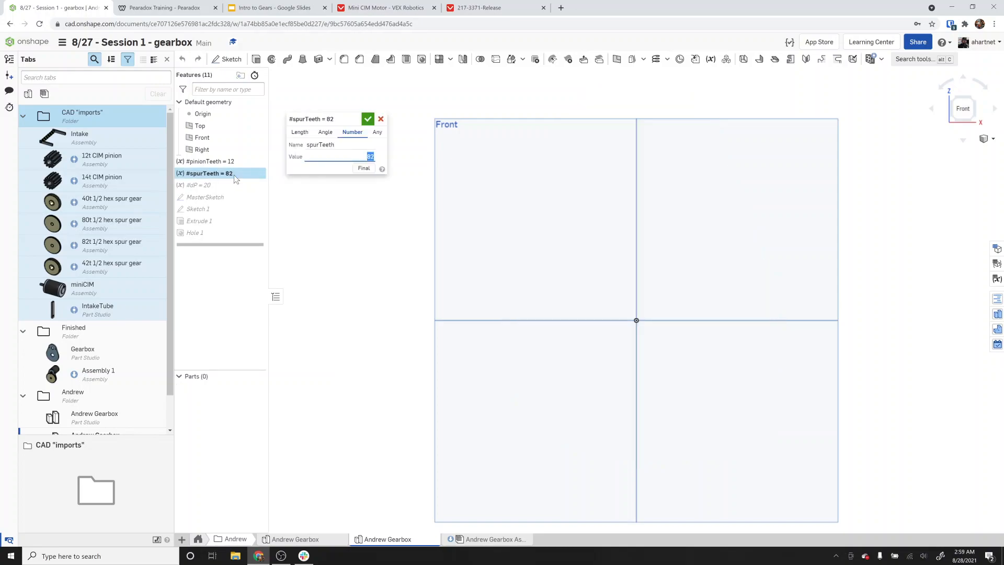
pyautogui.write('80')
pyautogui.press('Return')
pyautogui.click(369, 118)
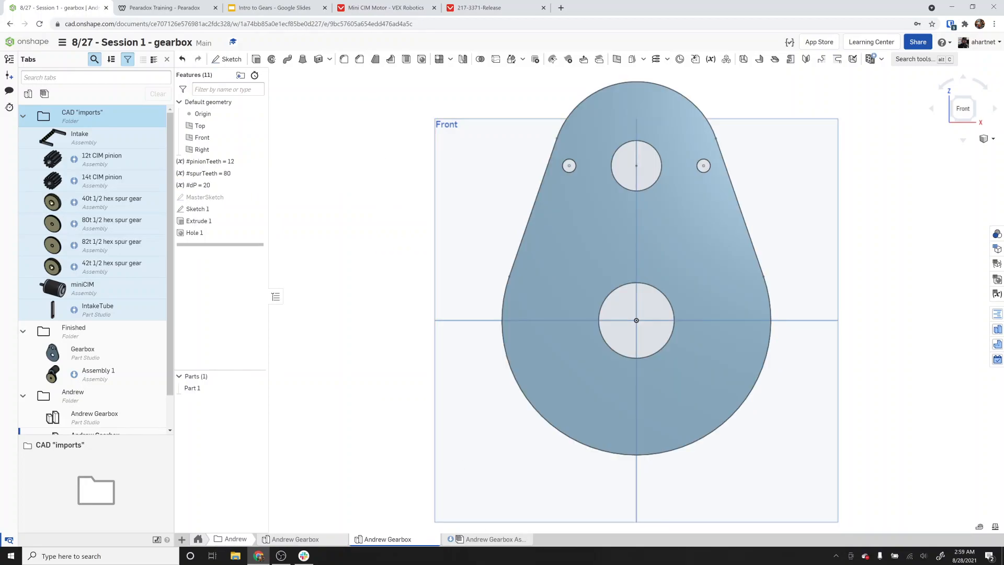
# Back in the assembly, rotate the pinion and view the gears to check their mesh with the resized plate.
pyautogui.click(471, 539)
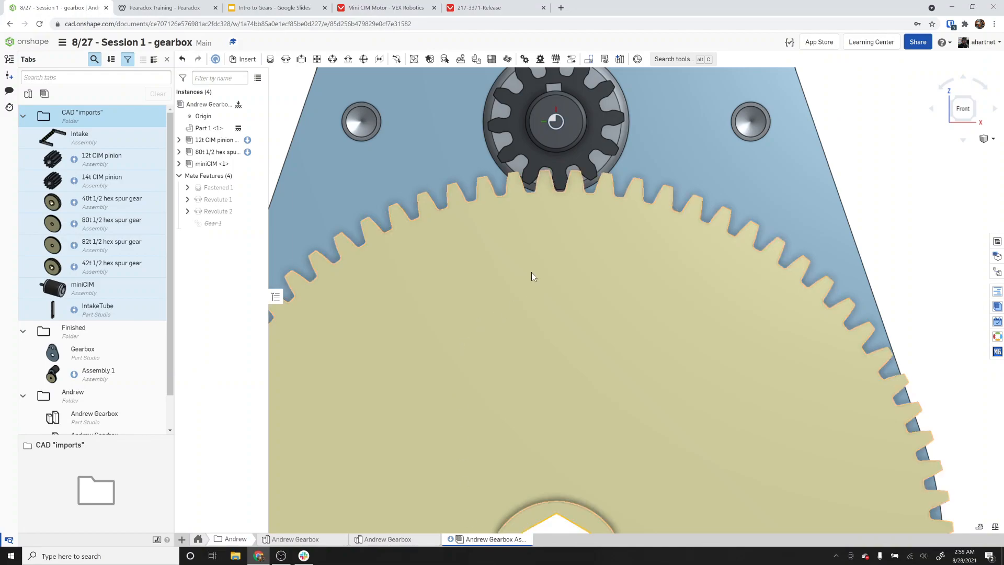
pyautogui.moveTo(562, 172); pyautogui.dragTo(578, 189, button='right')
pyautogui.moveTo(598, 202); pyautogui.dragTo(639, 212)
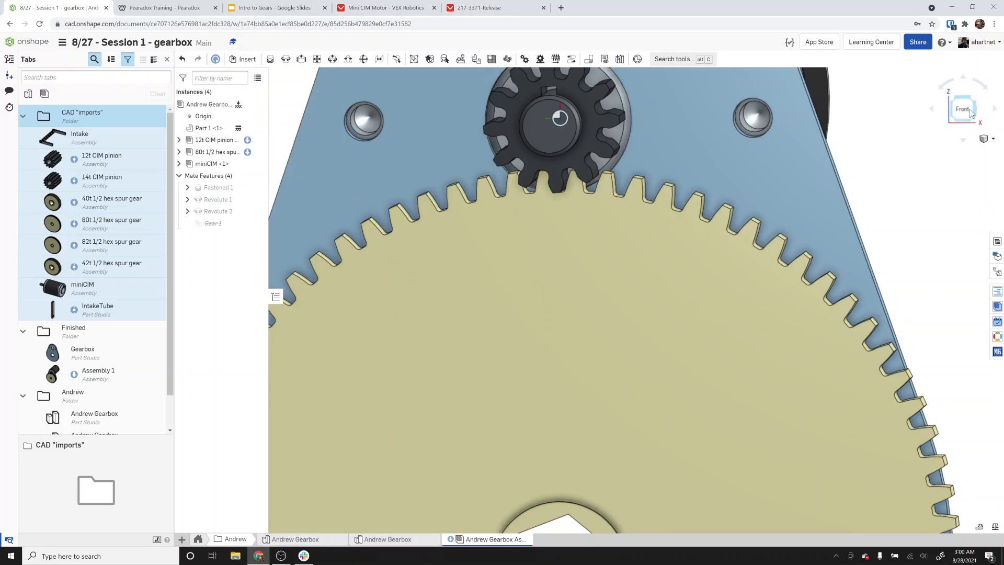
pyautogui.press('f')
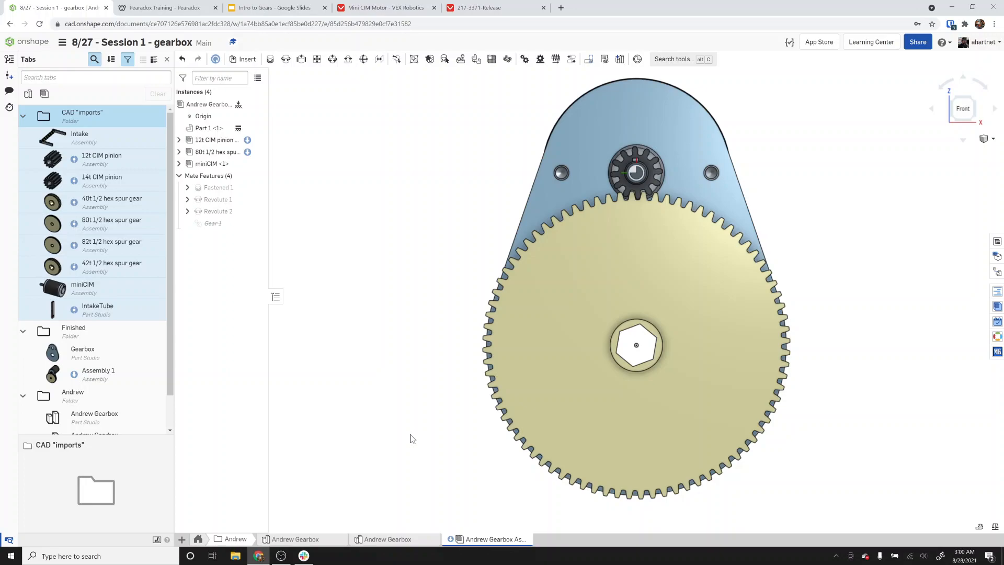
pyautogui.moveTo(447, 222); pyautogui.dragTo(490, 227, button='right')
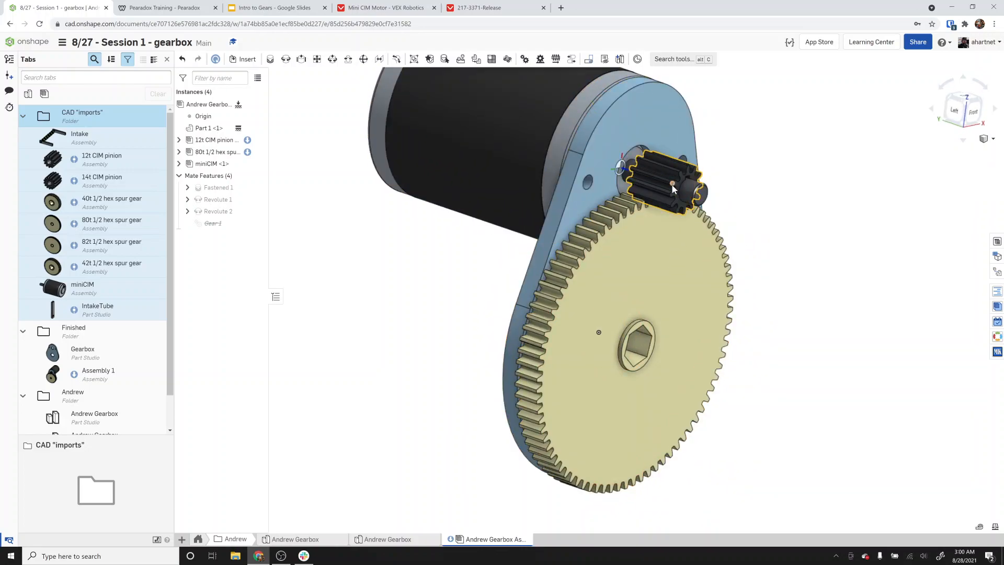
pyautogui.moveTo(673, 185); pyautogui.dragTo(648, 177, button='right')
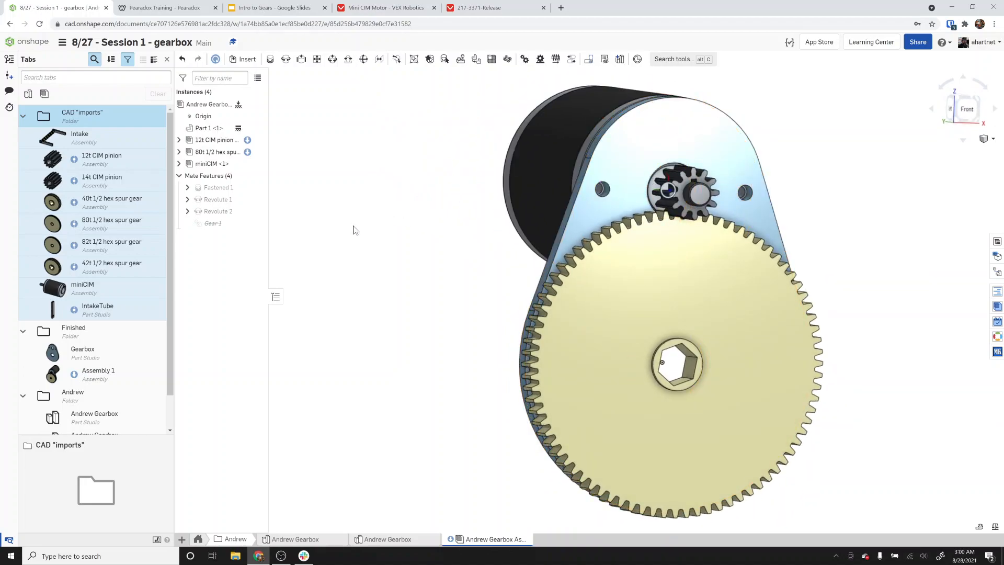
pyautogui.scroll(-4, 503, 236)
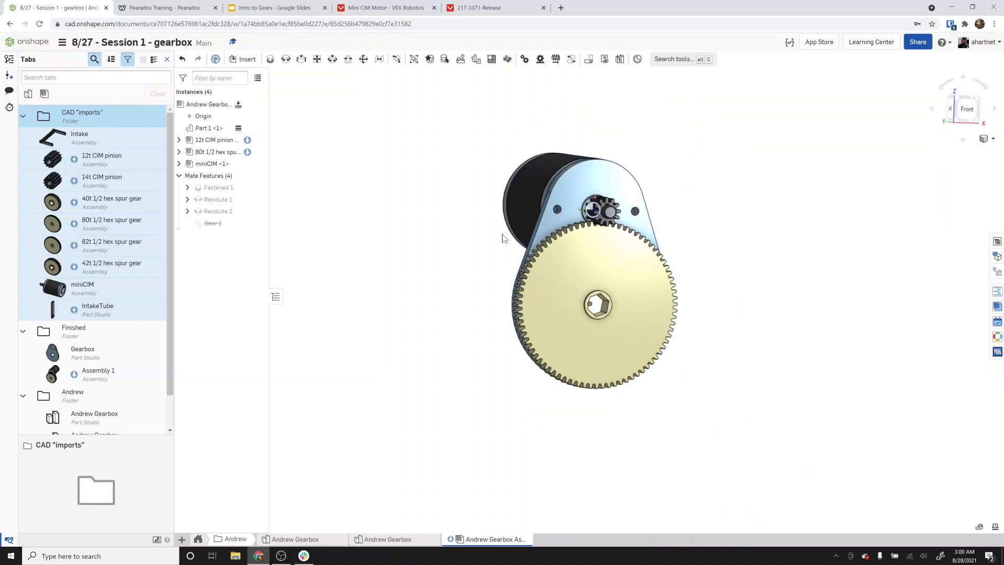
pyautogui.hotkey('shift', '1')
# Insert the Intake assembly from the current document into the gearbox assembly.
pyautogui.click(244, 59)
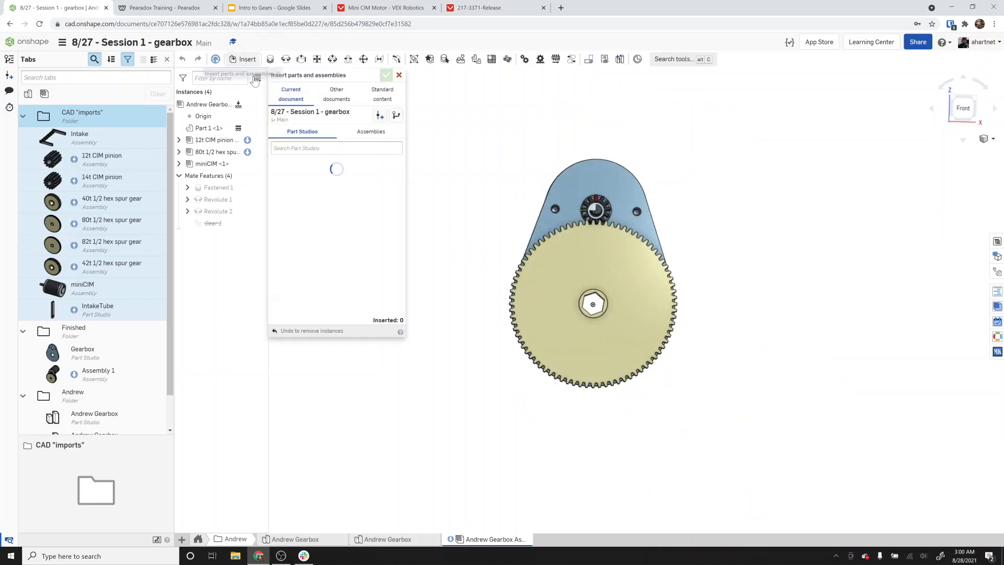
pyautogui.click(371, 131)
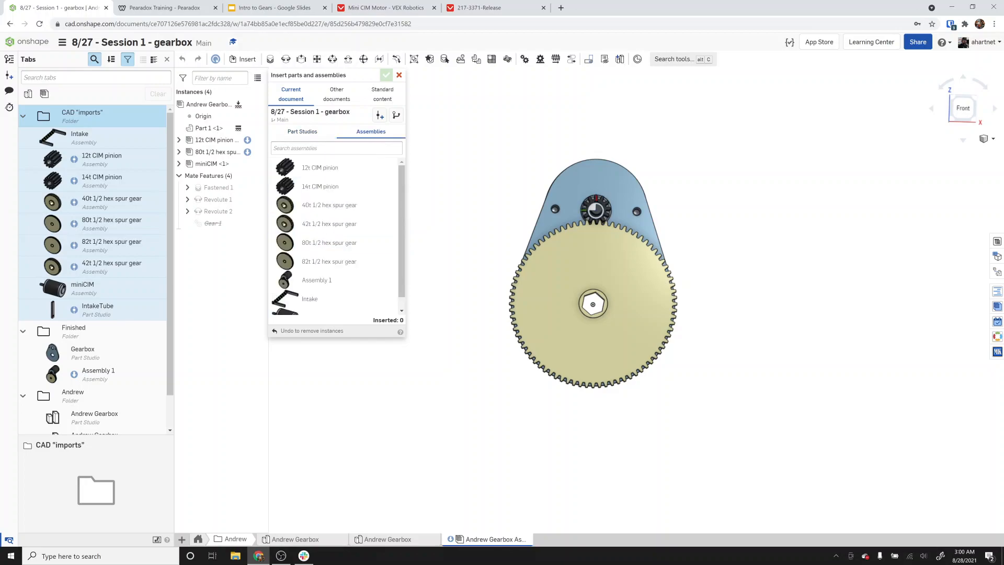
pyautogui.click(318, 306)
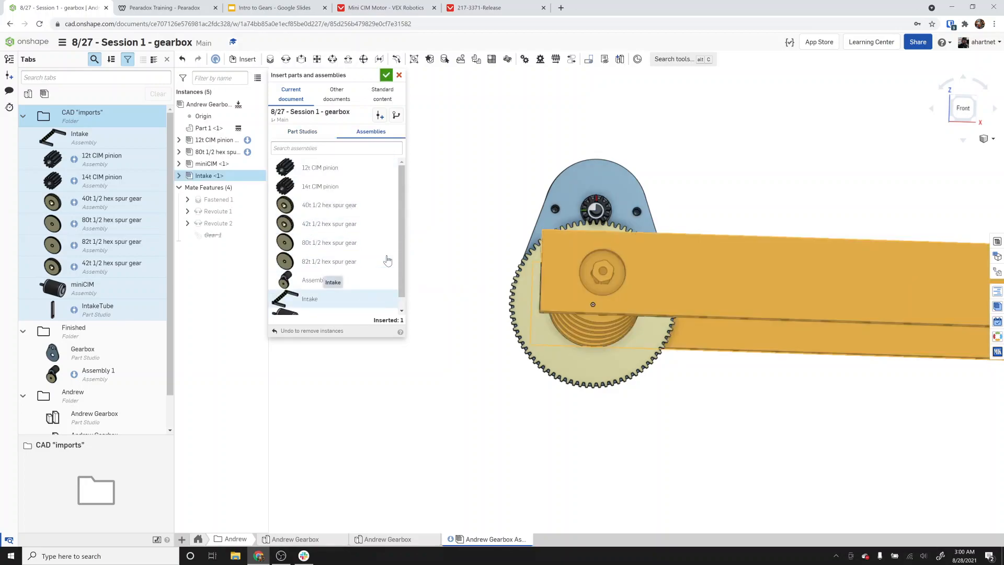
pyautogui.click(387, 77)
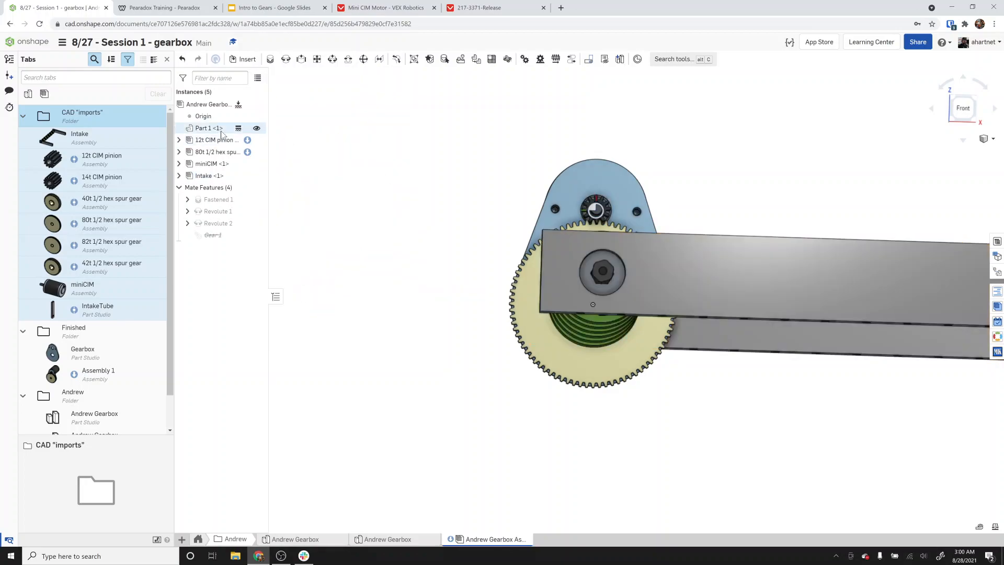
# Unfix the gearbox plate Part 1 and fix the intake's tube instead.
pyautogui.rightClick(218, 130)
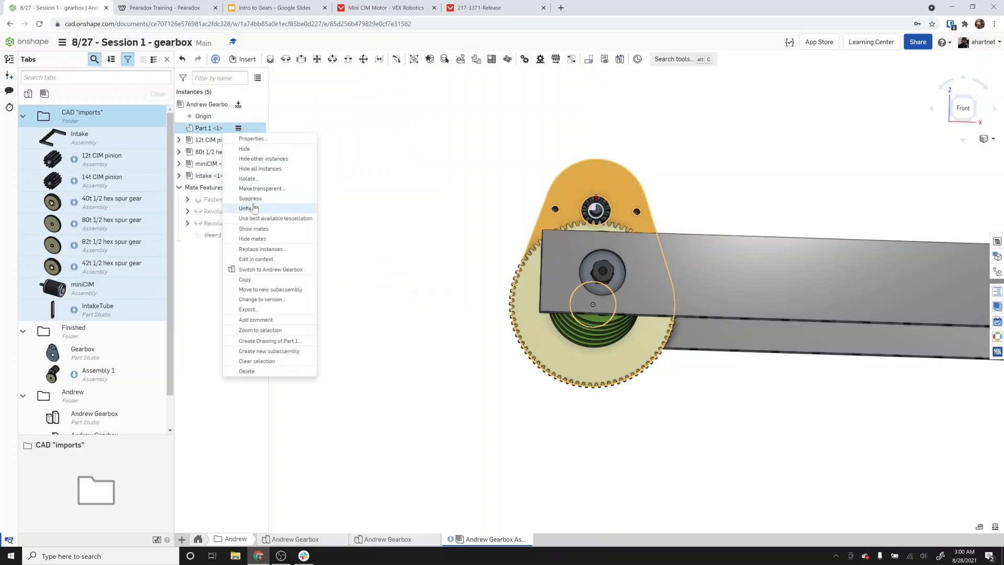
pyautogui.click(251, 207)
pyautogui.moveTo(524, 230); pyautogui.dragTo(521, 273, button='right')
pyautogui.scroll(-5, 518, 270)
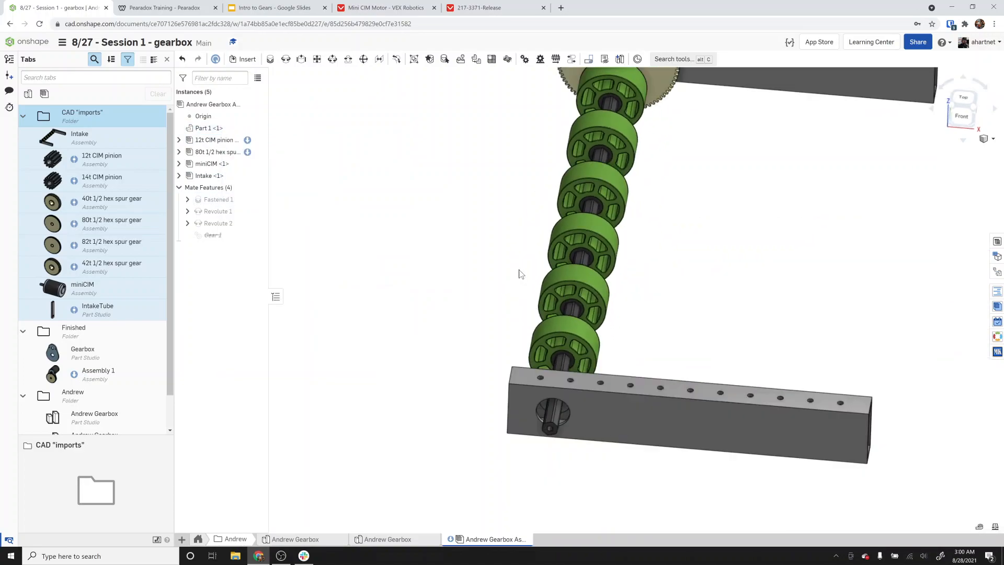
pyautogui.rightClick(664, 149)
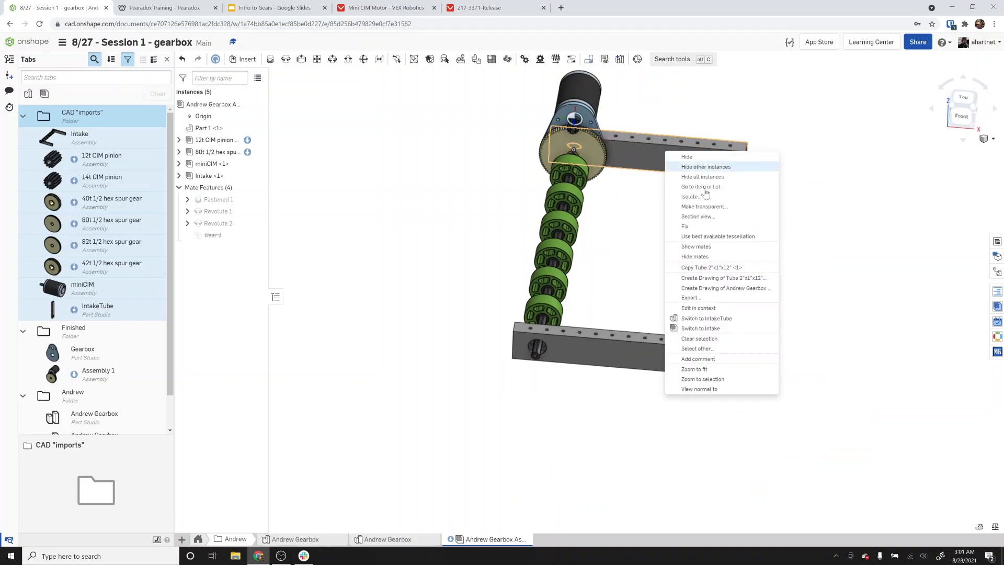
pyautogui.click(700, 227)
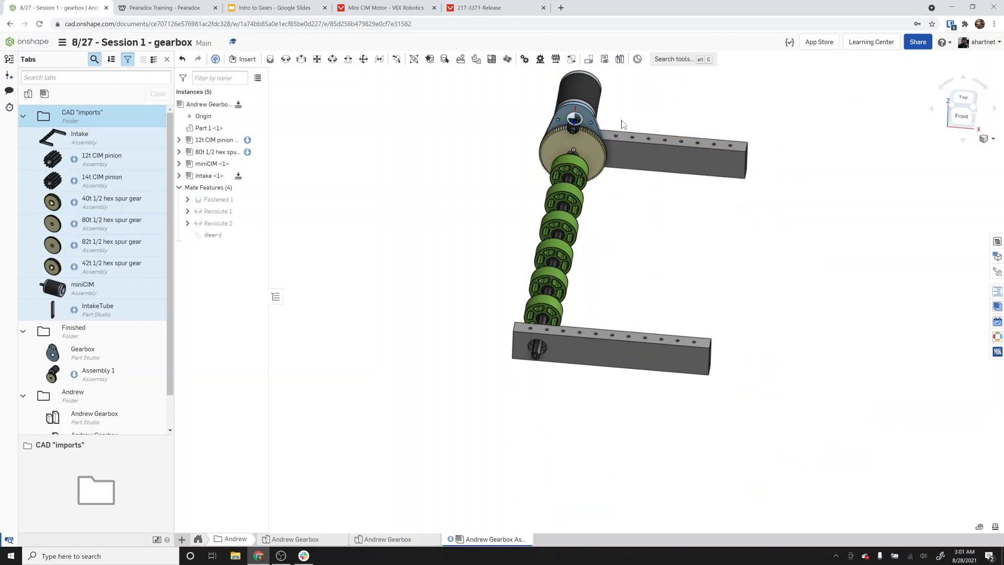
# Fasten the gearbox plate to the intake tube by mating the plate's output-shaft hole connector to the tube's shaft hole connector.
pyautogui.moveTo(563, 141); pyautogui.dragTo(416, 335)
pyautogui.moveTo(461, 379); pyautogui.dragTo(420, 237, button='right')
pyautogui.click(270, 59)
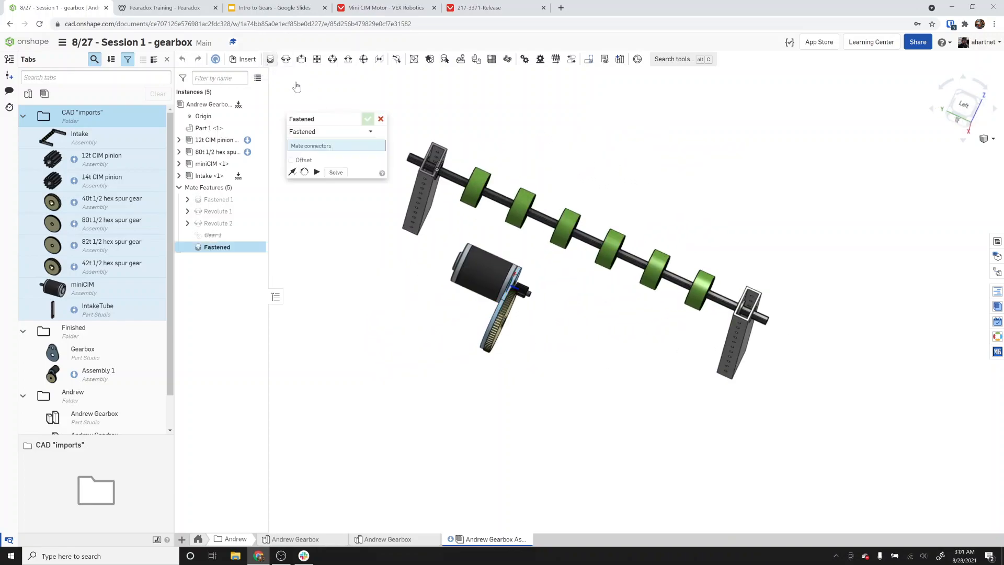
pyautogui.moveTo(494, 416); pyautogui.dragTo(503, 404, button='right')
pyautogui.scroll(5, 559, 363)
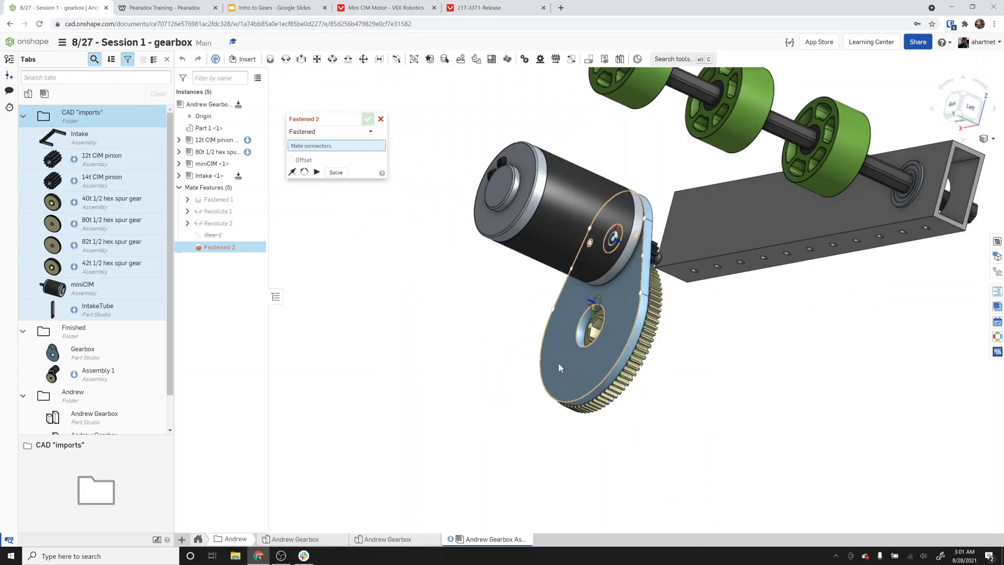
pyautogui.scroll(4, 556, 357)
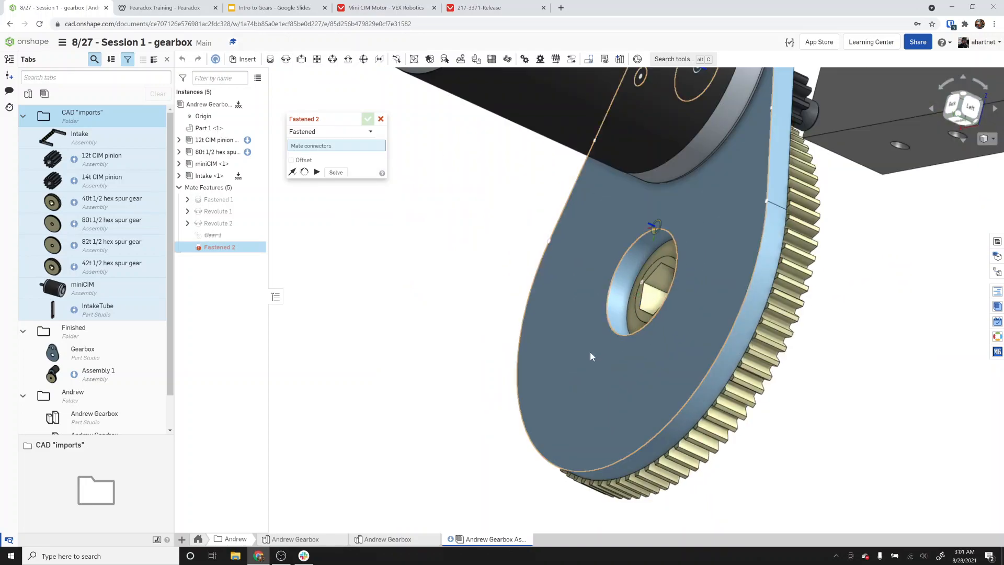
pyautogui.click(616, 331)
pyautogui.press('f')
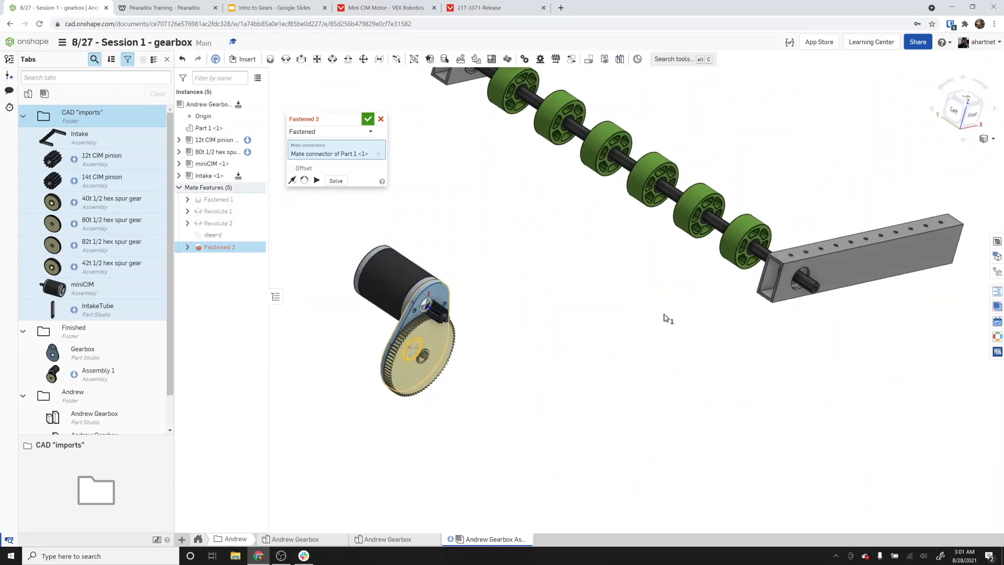
pyautogui.scroll(8, 667, 318)
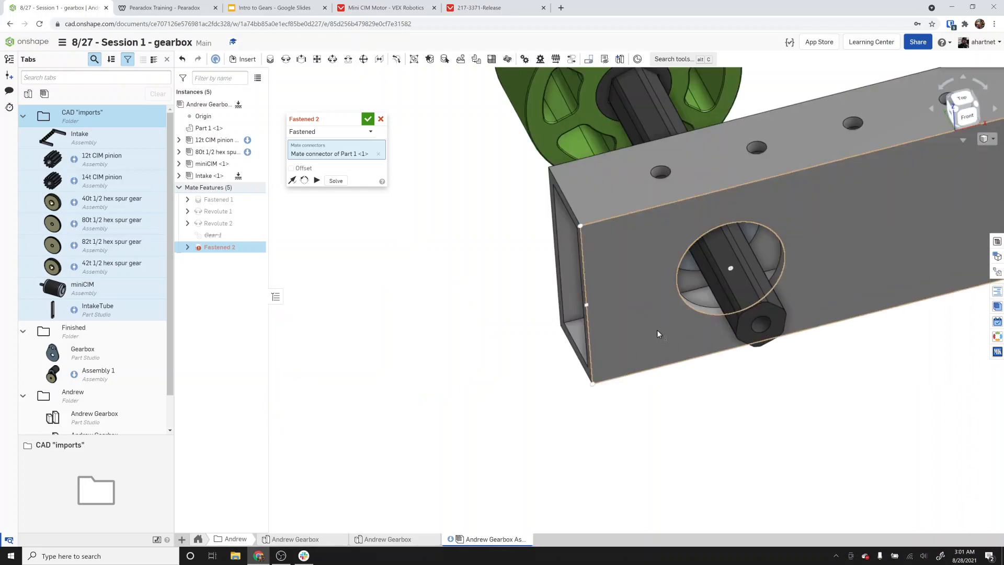
pyautogui.moveTo(656, 330); pyautogui.dragTo(673, 315, button='right')
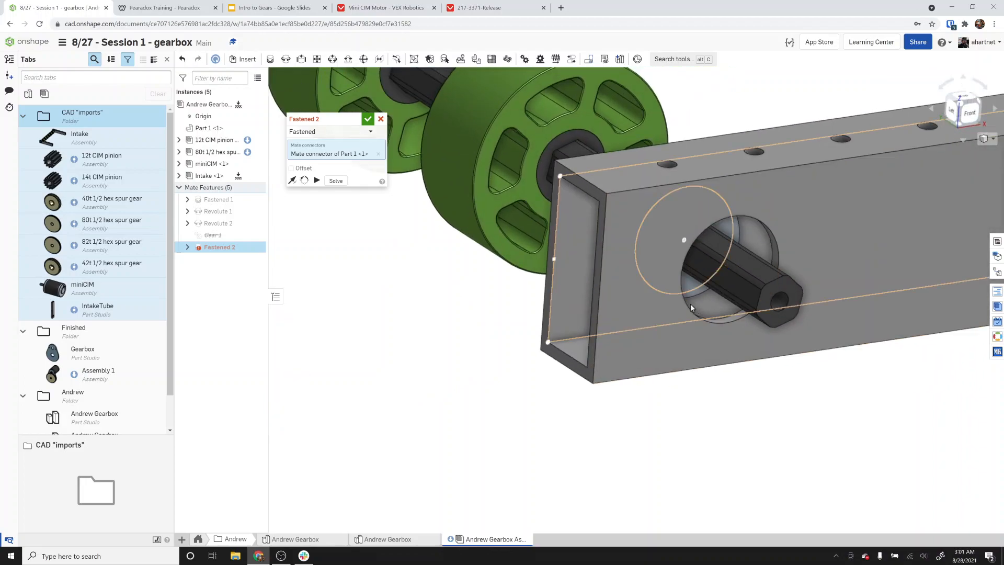
pyautogui.click(685, 309)
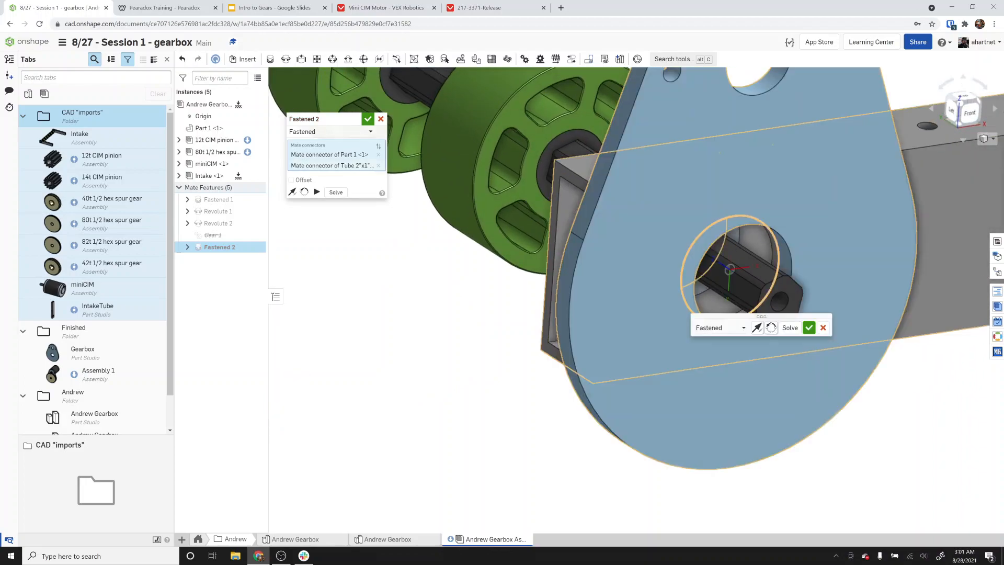
pyautogui.click(791, 328)
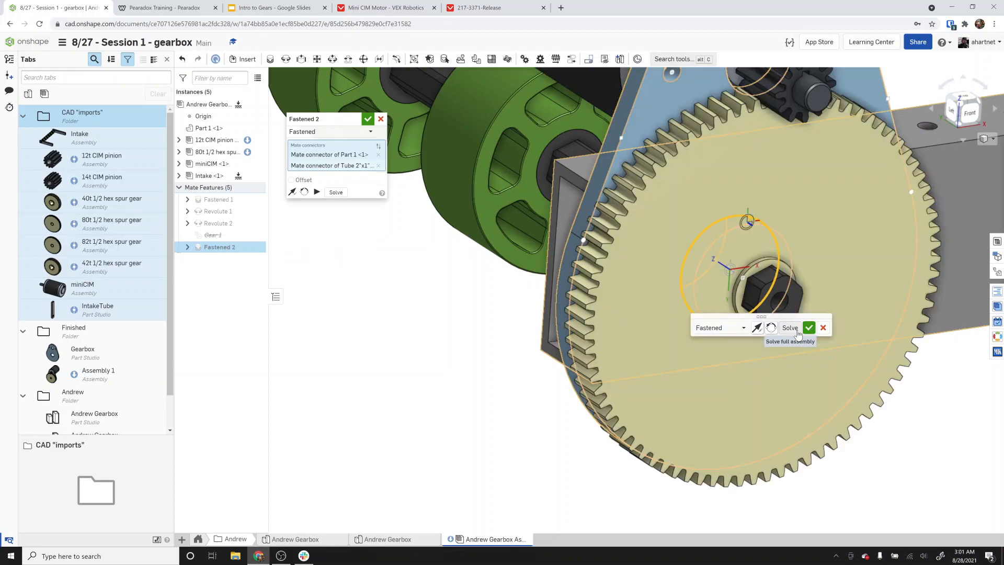
pyautogui.click(809, 328)
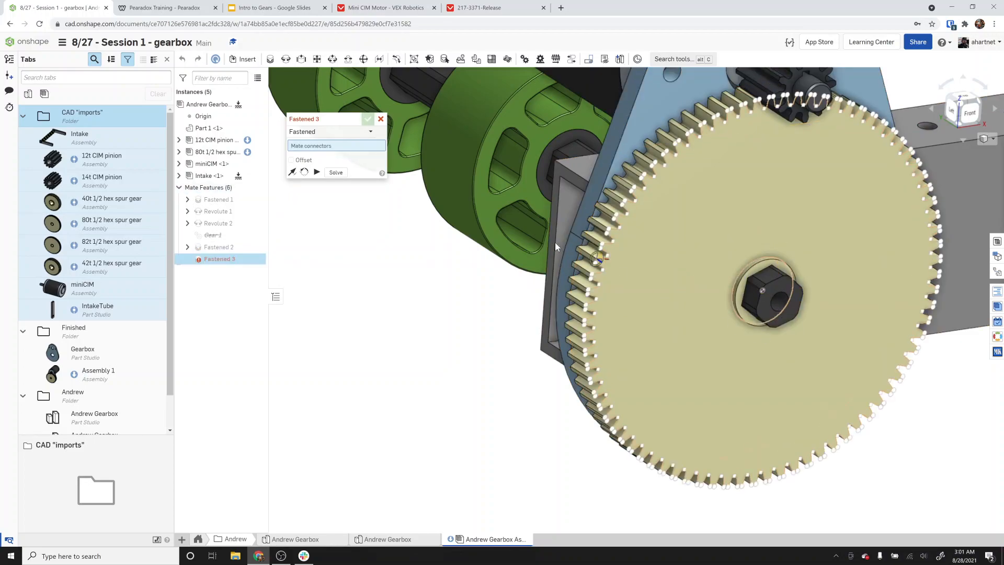
pyautogui.press('Escape')
# Orbit and zoom around the mounted gearbox to inspect how it sits on the intake tube.
pyautogui.moveTo(454, 279); pyautogui.dragTo(561, 274, button='right')
pyautogui.scroll(-4, 477, 274)
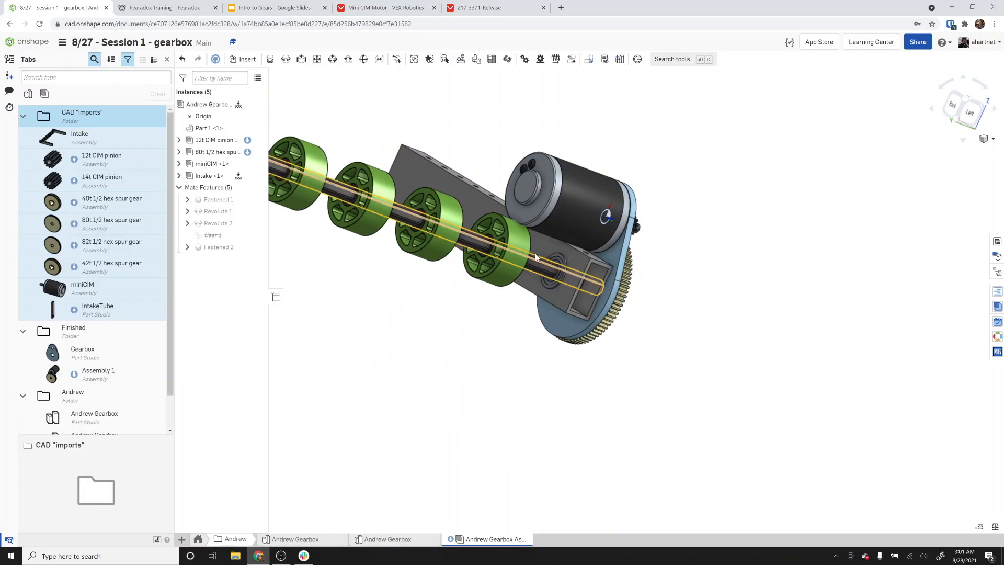
pyautogui.press('n')
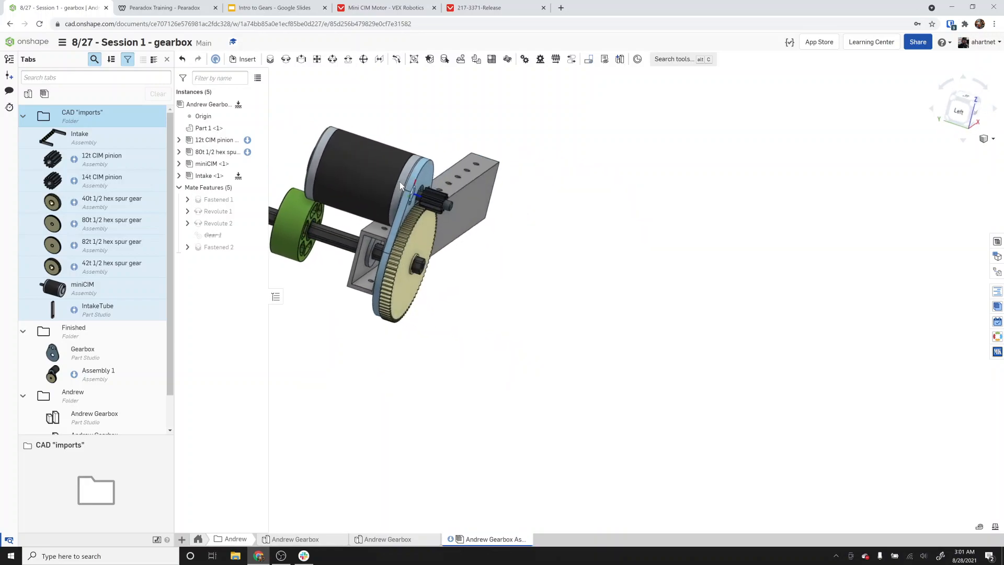
pyautogui.scroll(-3, 610, 257)
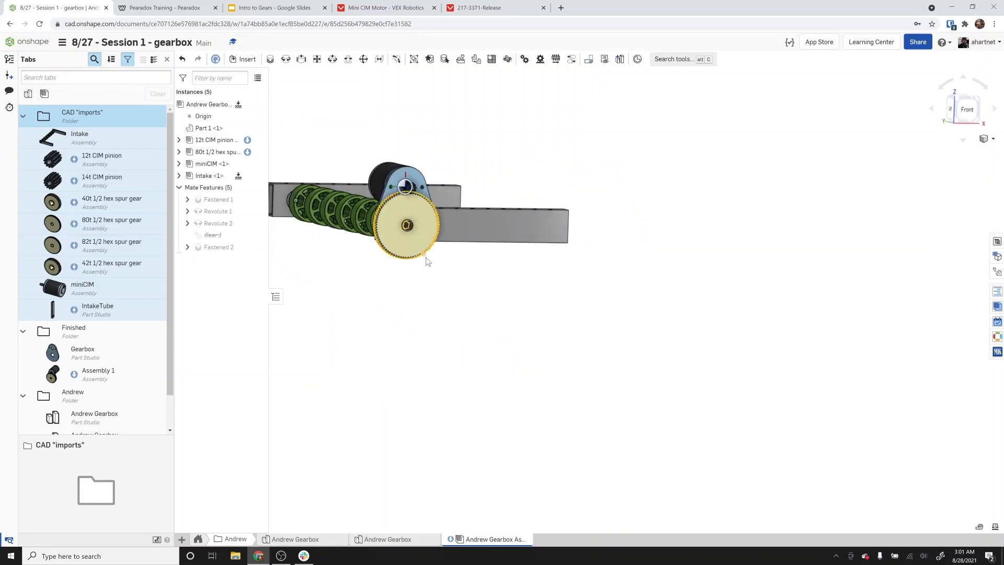
pyautogui.scroll(-1, 420, 213)
pyautogui.scroll(3, 420, 212)
pyautogui.scroll(2, 421, 212)
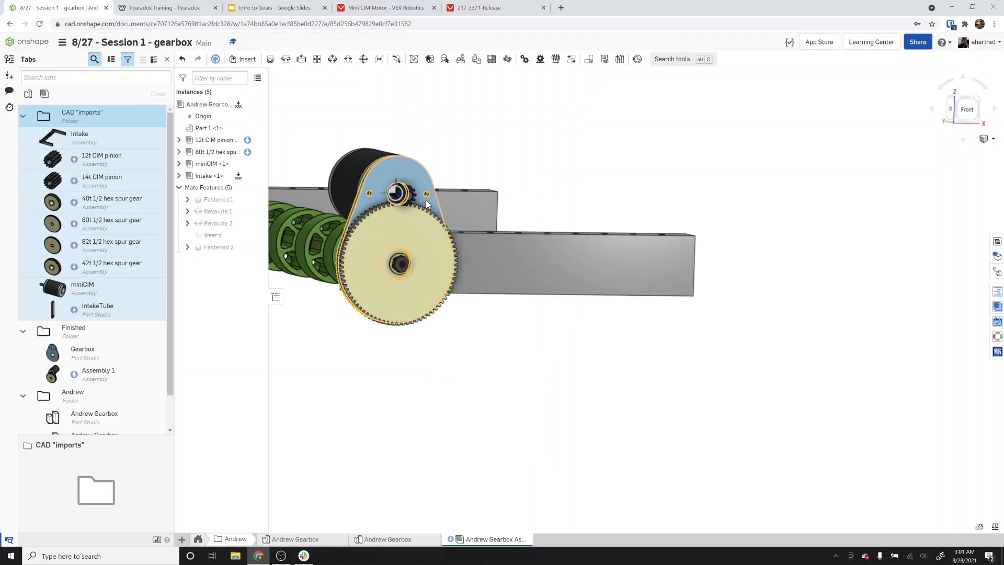
pyautogui.moveTo(466, 255); pyautogui.dragTo(462, 252, button='right')
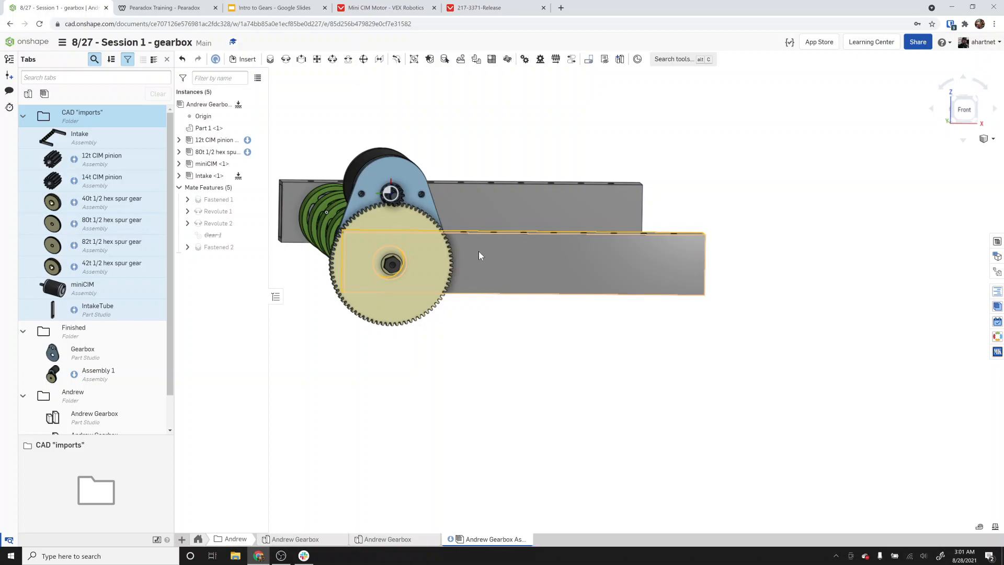
pyautogui.moveTo(480, 256); pyautogui.dragTo(457, 260, button='right')
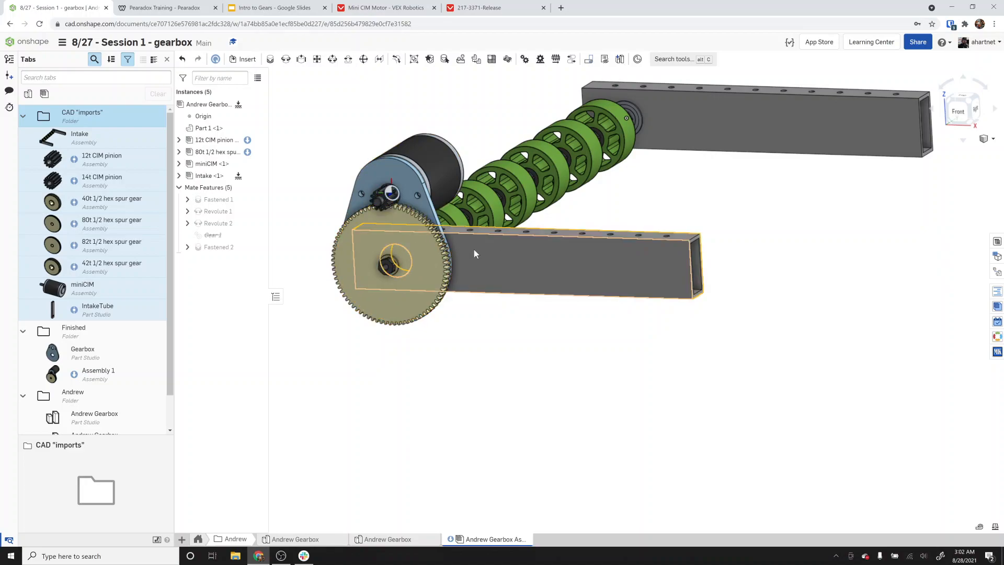
pyautogui.moveTo(474, 249); pyautogui.dragTo(492, 247, button='right')
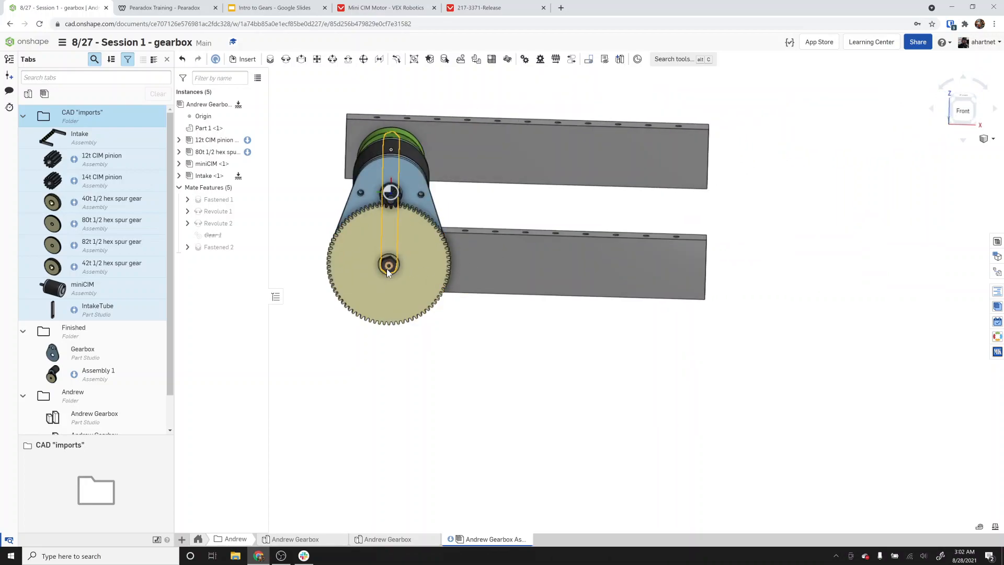
pyautogui.moveTo(386, 268); pyautogui.dragTo(422, 259, button='right')
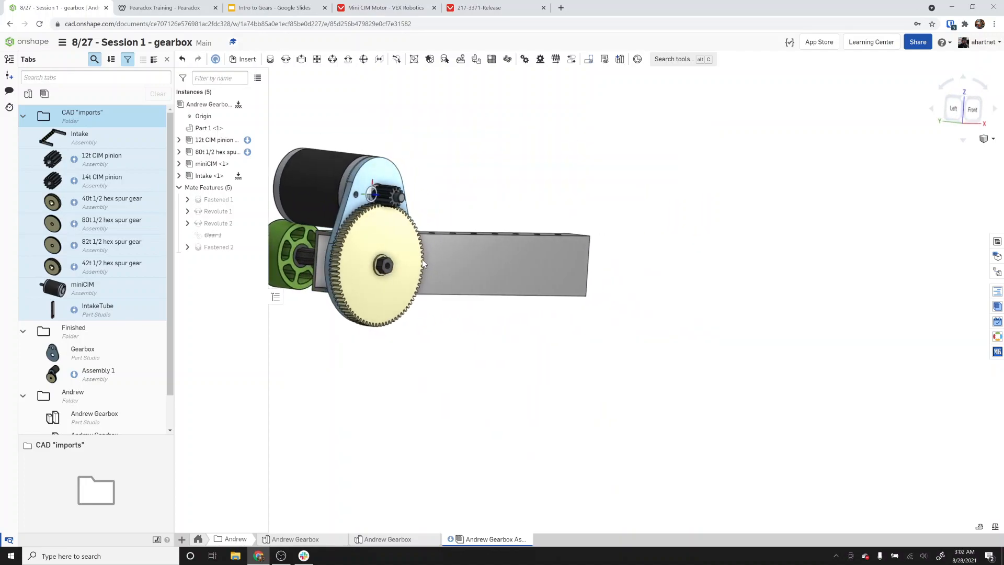
# Unsuppress the Gear 1 mate between the pinion and the spur gear.
pyautogui.rightClick(236, 241)
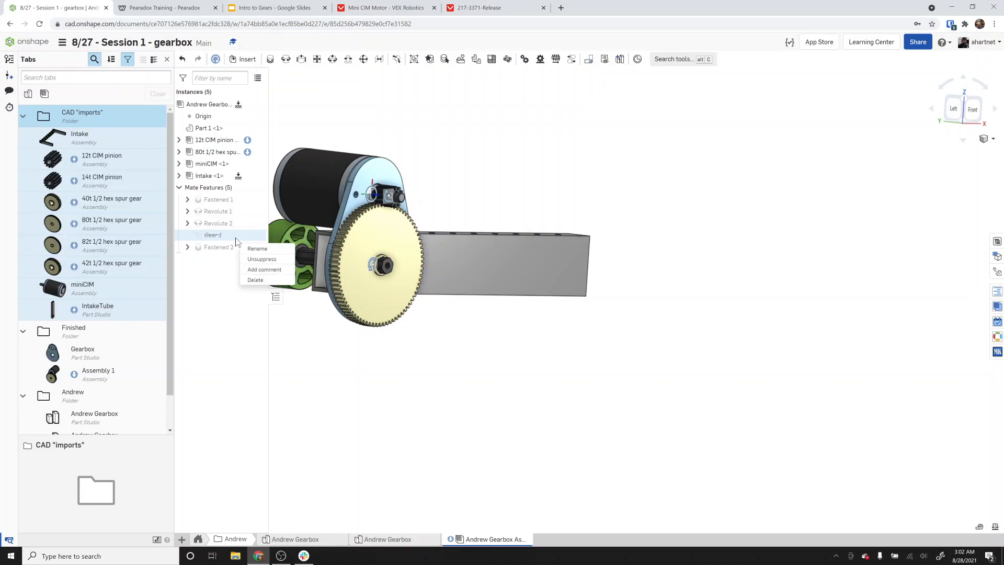
pyautogui.click(261, 259)
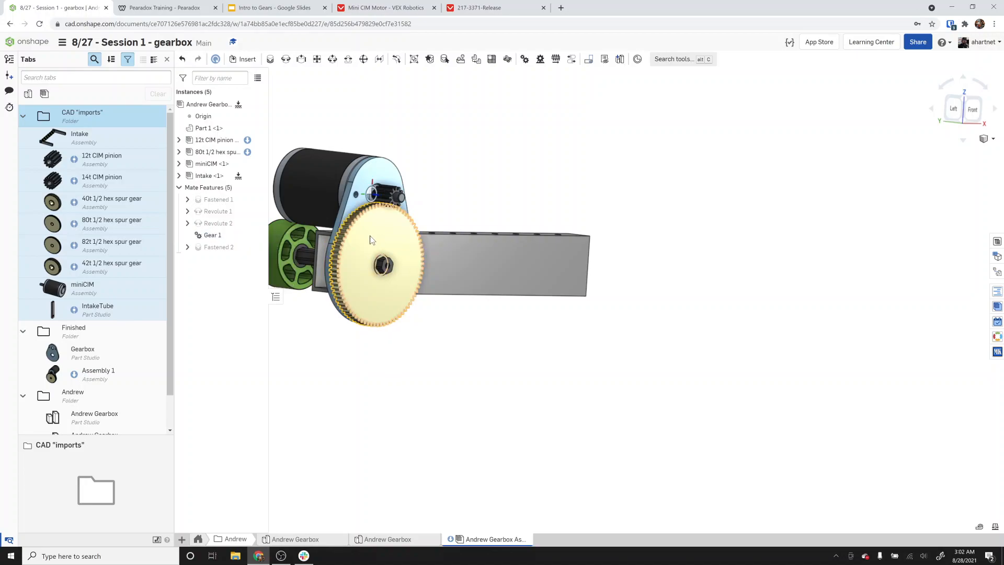
pyautogui.moveTo(390, 235)
pyautogui.mouseDown()
pyautogui.moveTo(331, 246)
pyautogui.moveTo(356, 298)
pyautogui.moveTo(384, 299)
pyautogui.moveTo(402, 282)
pyautogui.moveTo(400, 258)
pyautogui.moveTo(371, 239)
pyautogui.mouseUp()
pyautogui.hotkey('shift', '1')
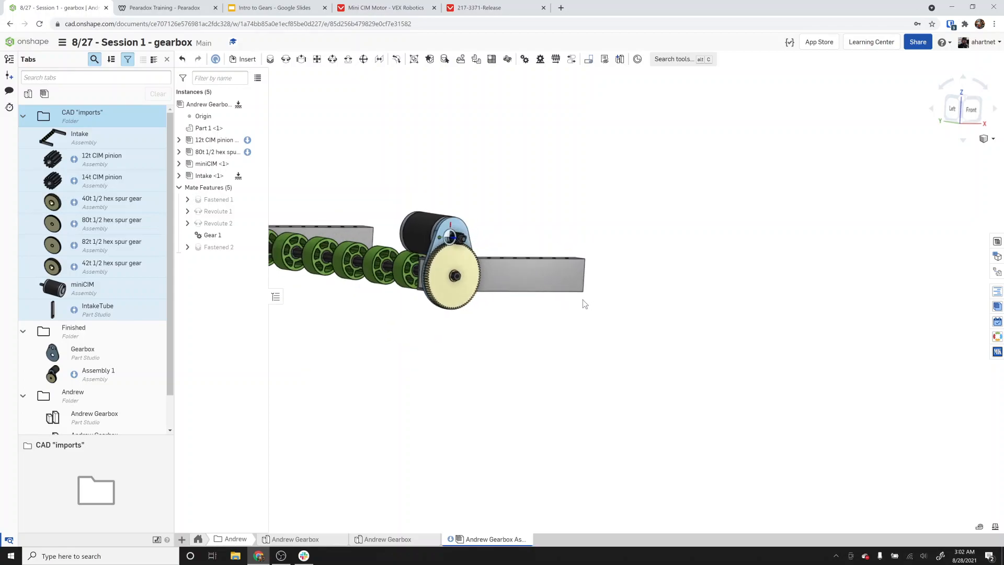
pyautogui.hotkey('shift', '7')
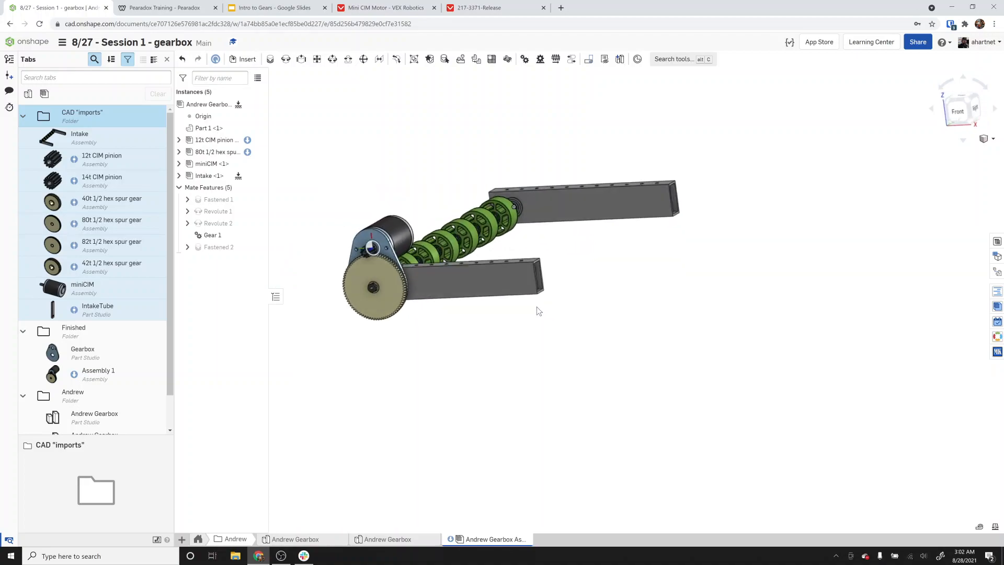
# Rotate the pinion to check that the gear mate turns the spur gear and intake shaft.
pyautogui.moveTo(511, 319); pyautogui.dragTo(598, 321, button='right')
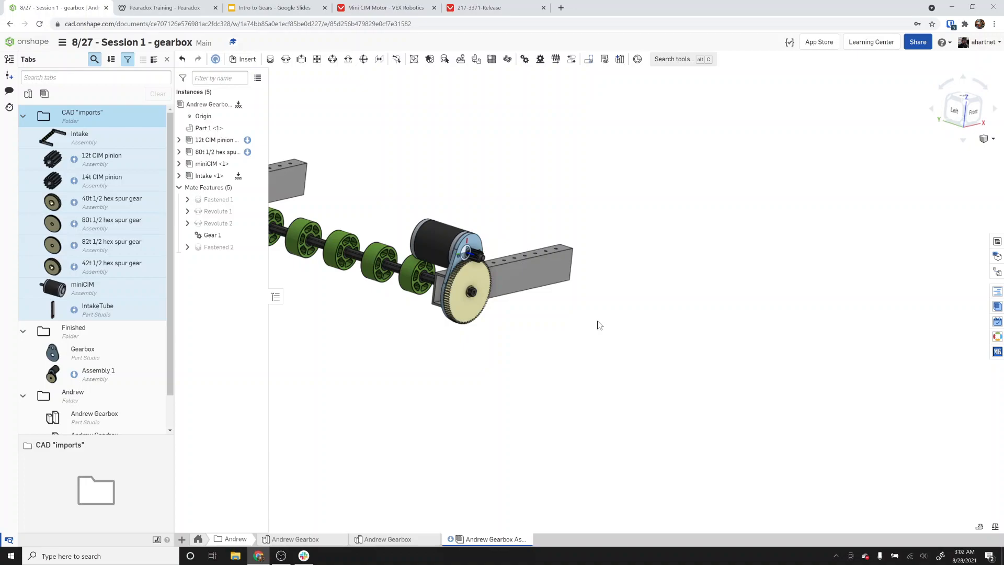
pyautogui.scroll(3, 462, 262)
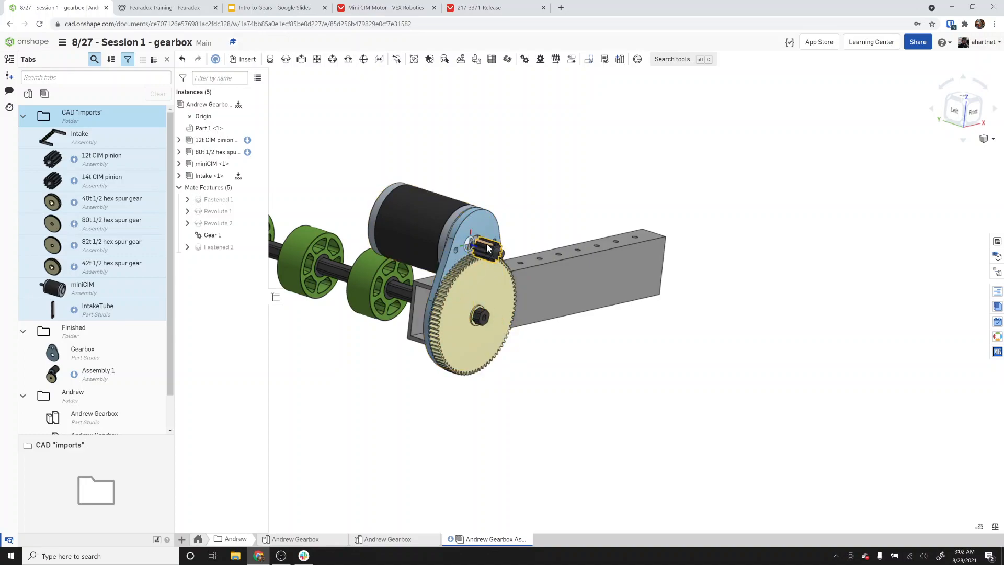
pyautogui.moveTo(489, 248); pyautogui.dragTo(470, 242, button='right')
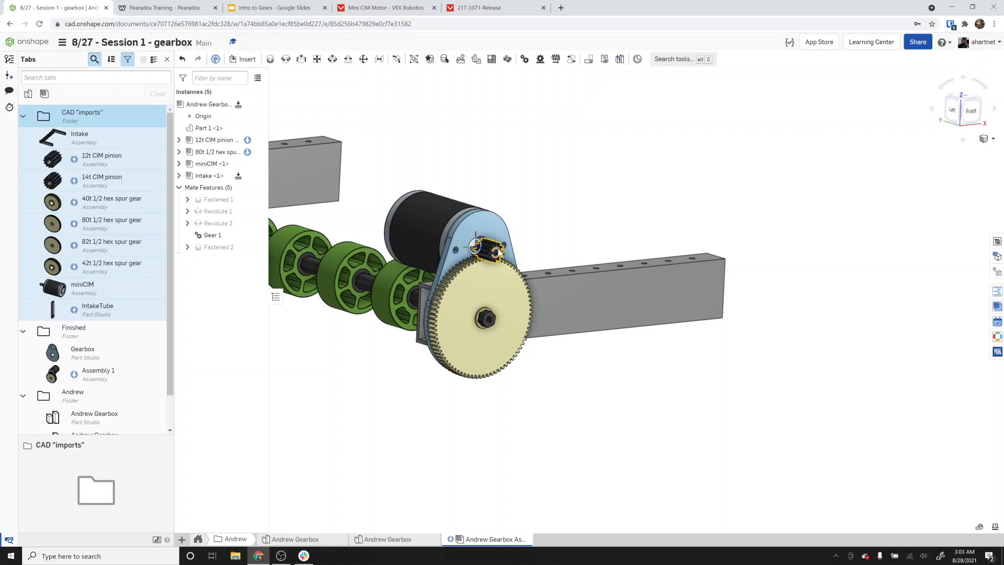
pyautogui.moveTo(499, 253); pyautogui.dragTo(502, 248)
pyautogui.click(281, 555)
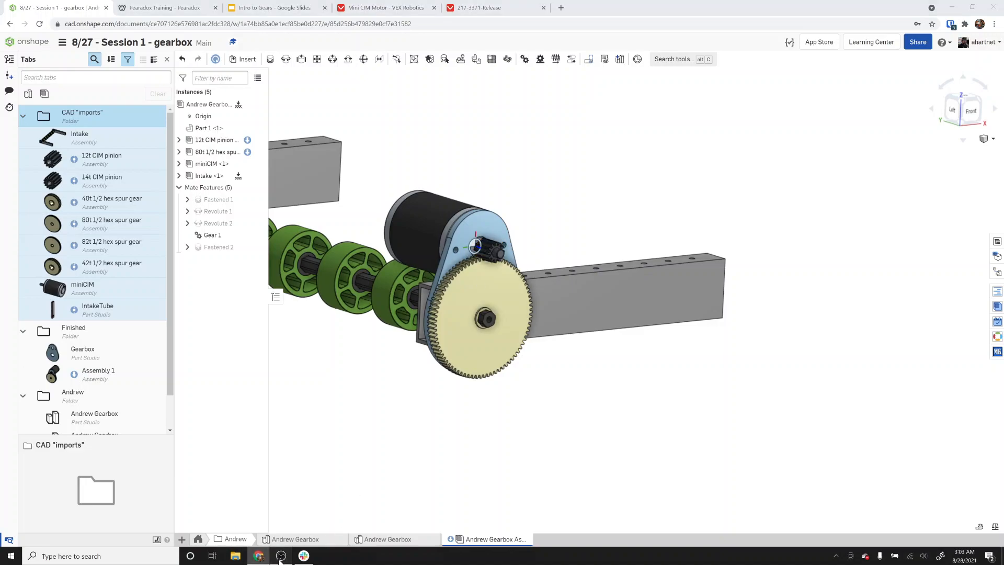